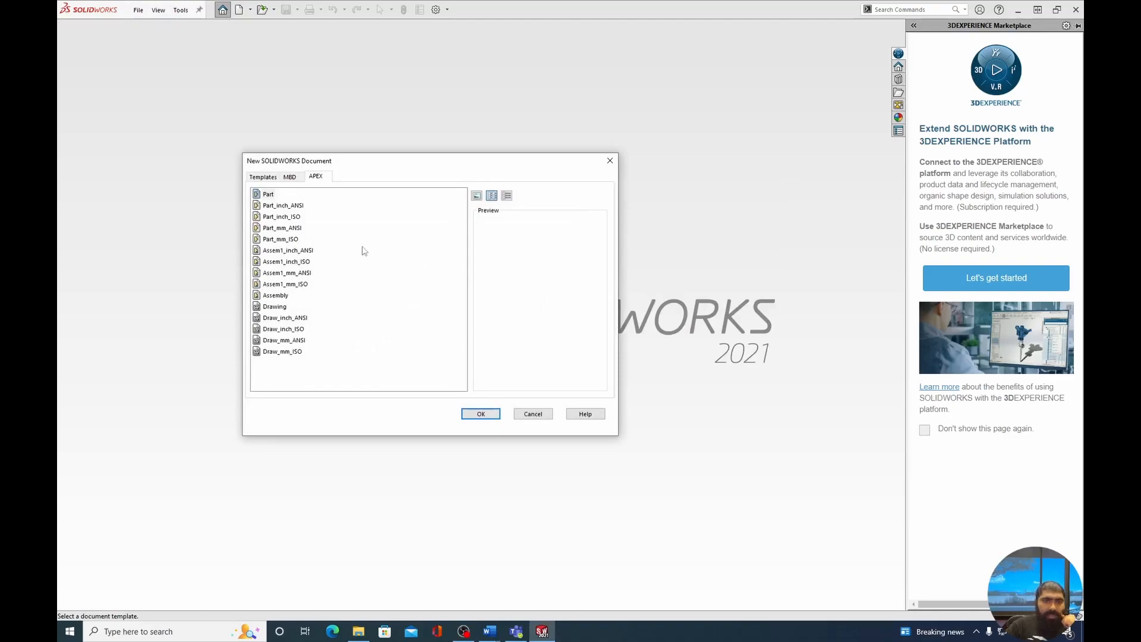
- Create a new part document from the Part_mm_ISO template
left_click(290, 239)
left_click(290, 239)
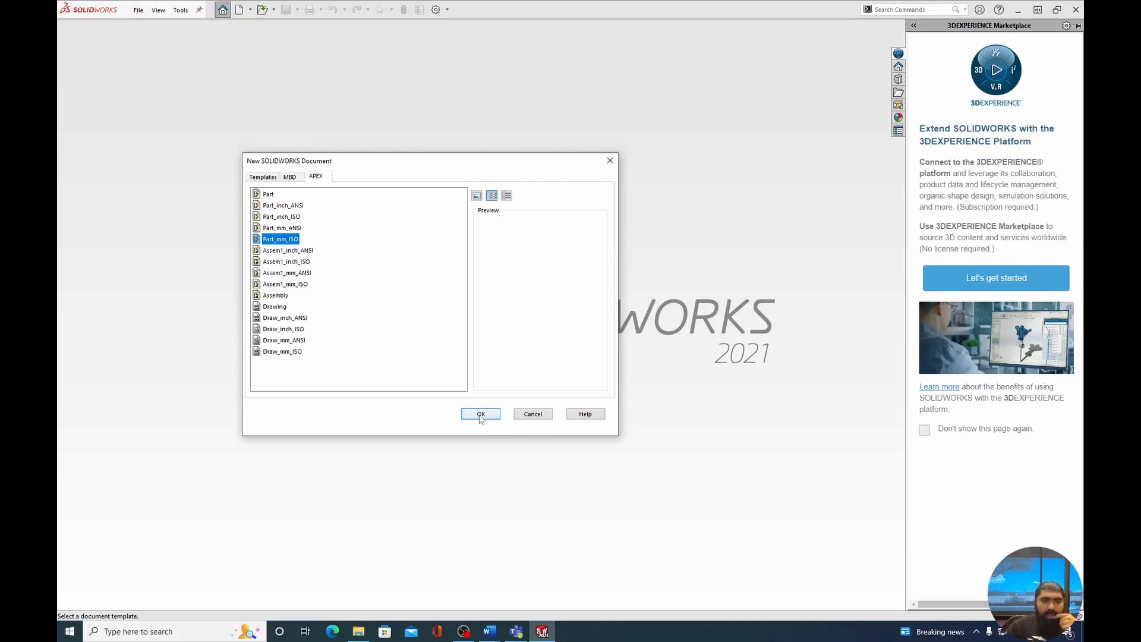
left_click(481, 416)
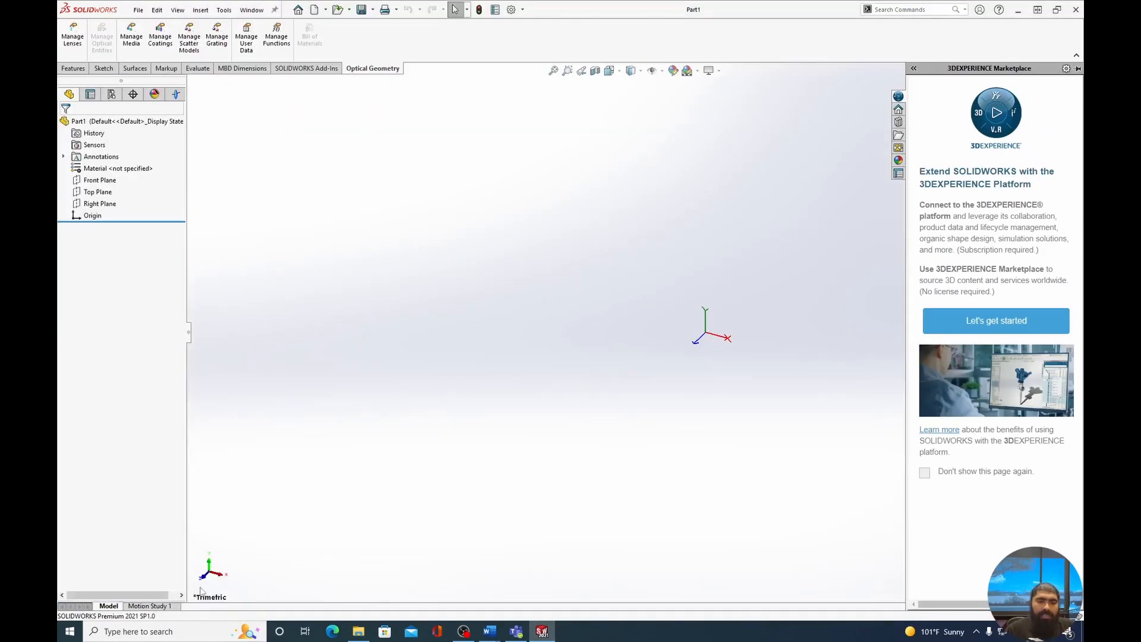
- Start a sketch on the Right Plane and orient it normal to that plane, seen from its reverse side
left_click(103, 69)
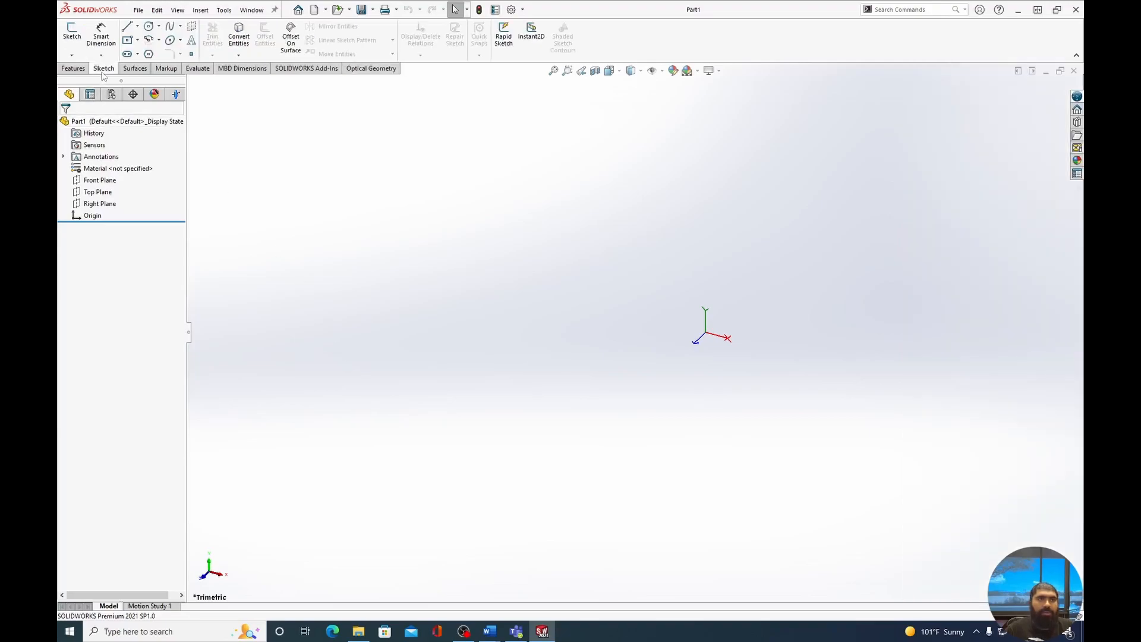
left_click(72, 35)
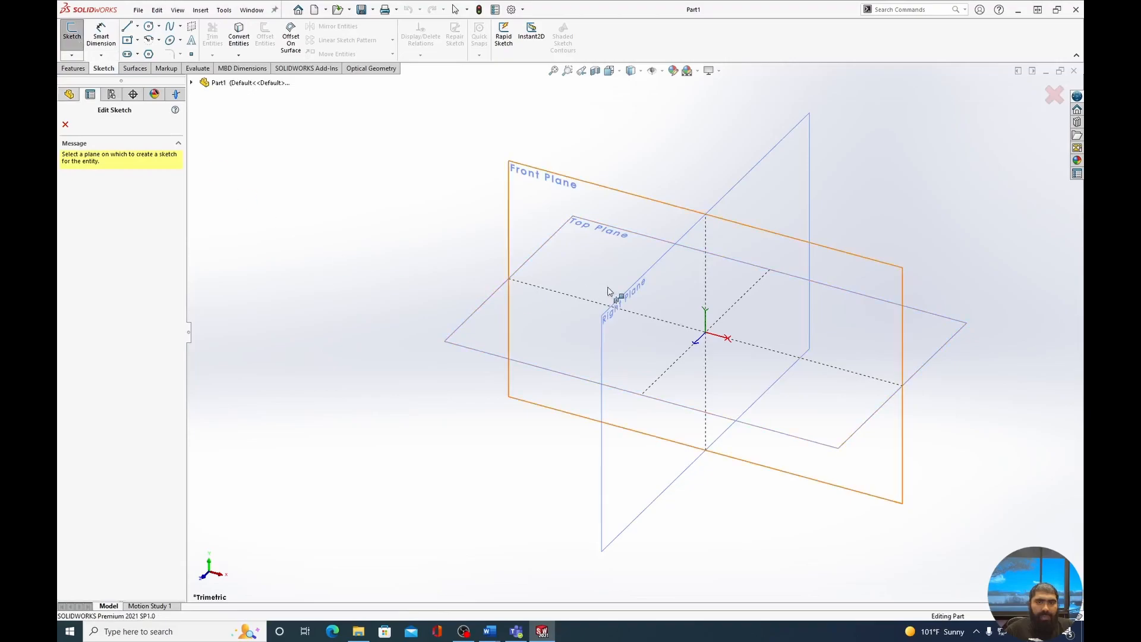
left_click(625, 315)
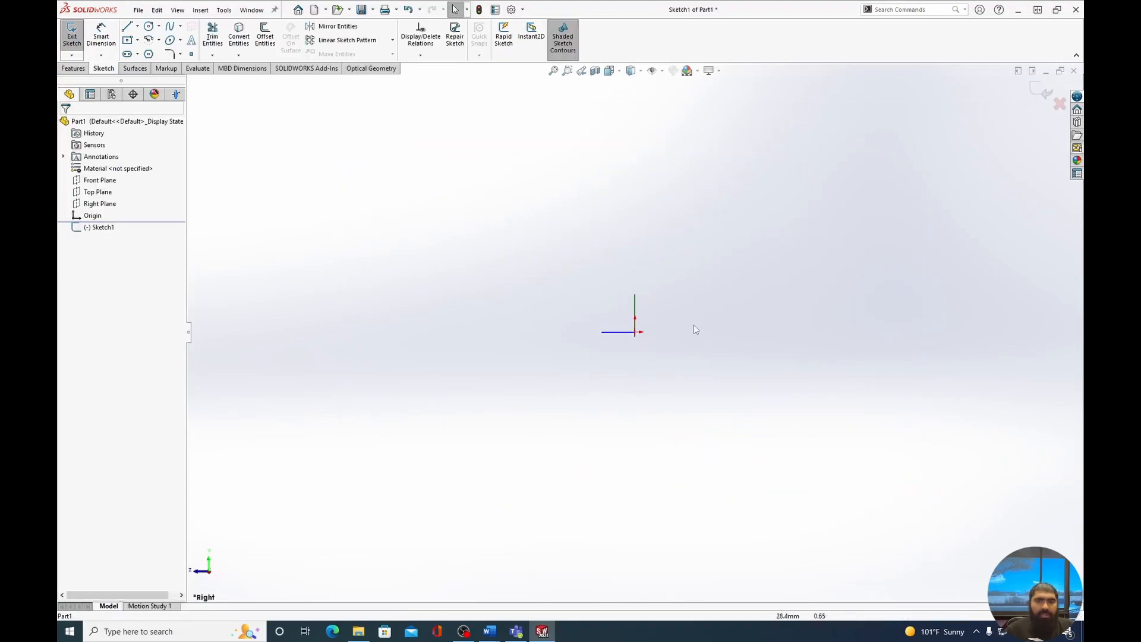
right_click(111, 206)
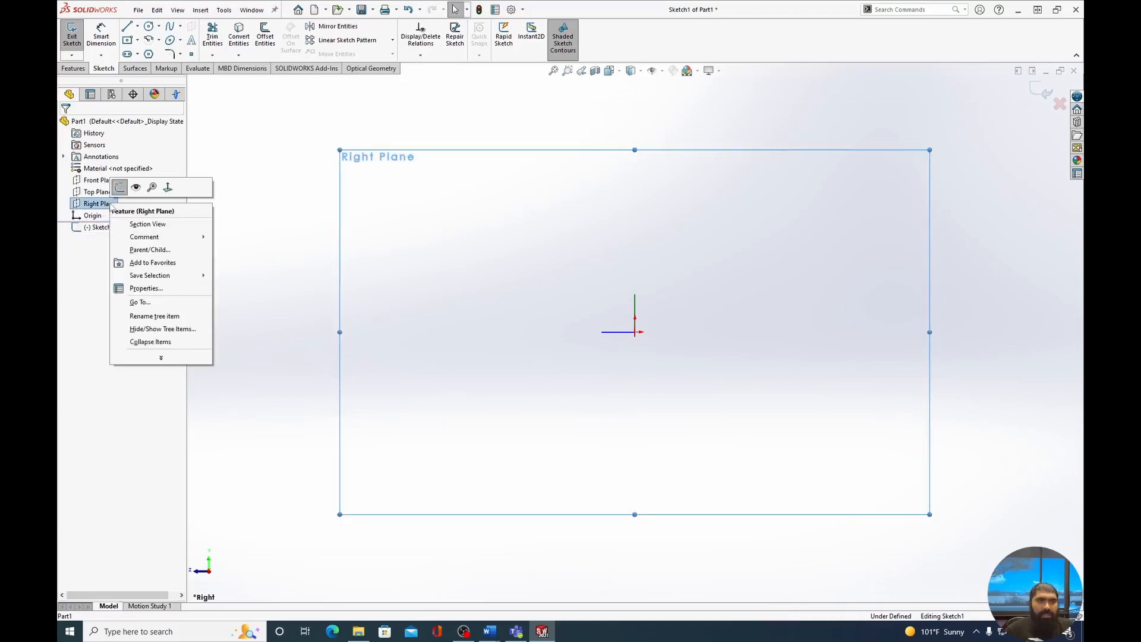
left_click(167, 189)
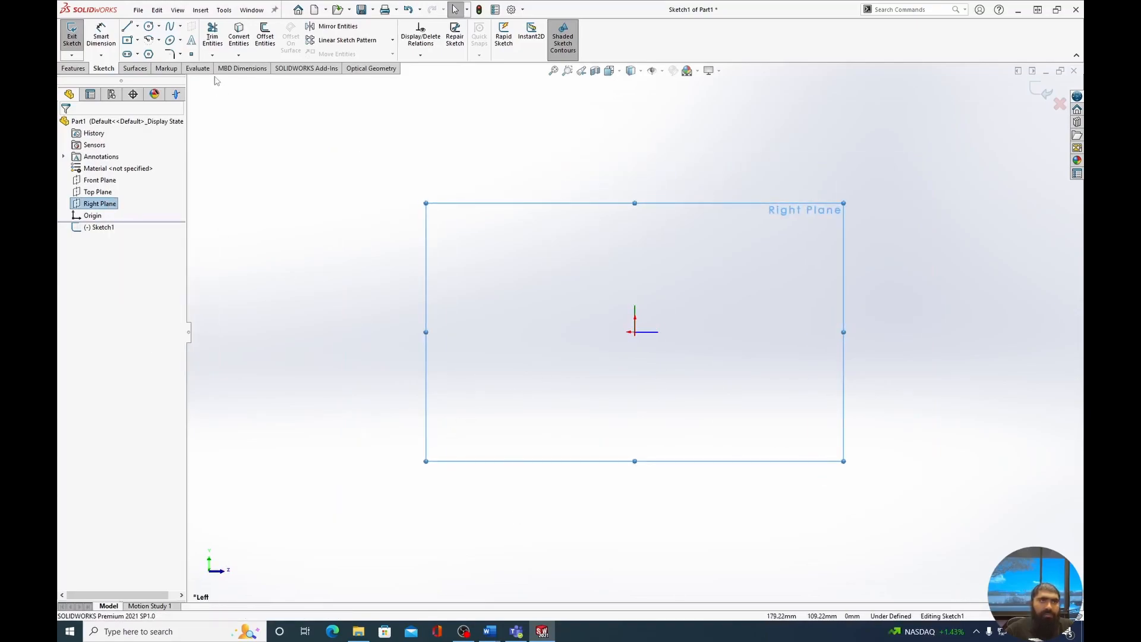
- Sketch a parabola segment above the axis, with its focus at the origin and its vertex about 17.28 mm away horizontally
scroll(650, 309, "down", 3)
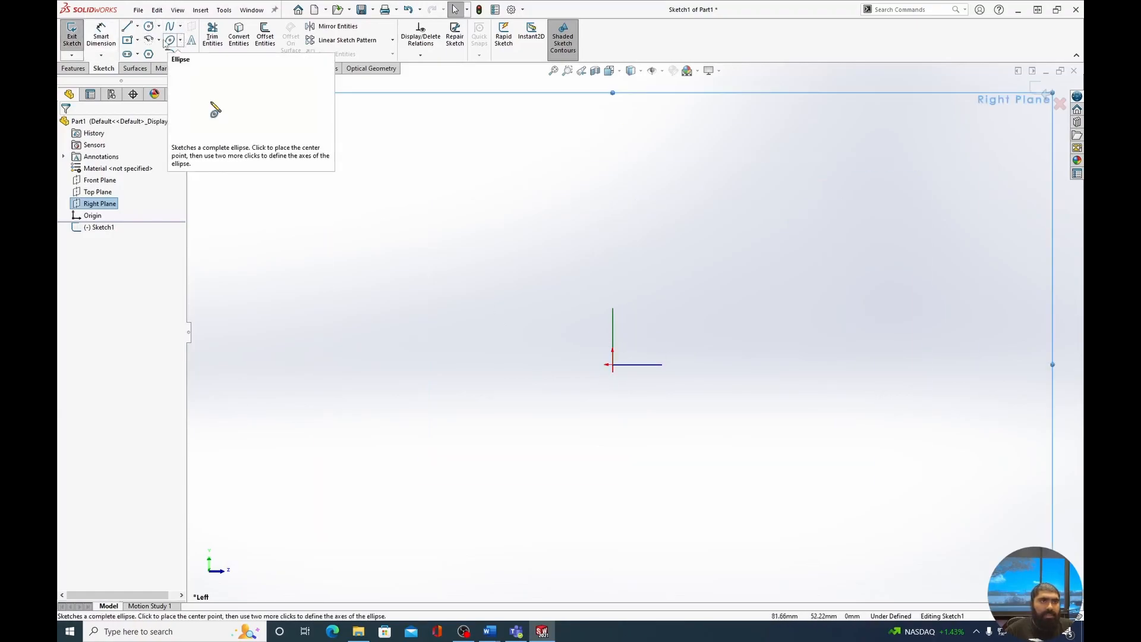
left_click(180, 40)
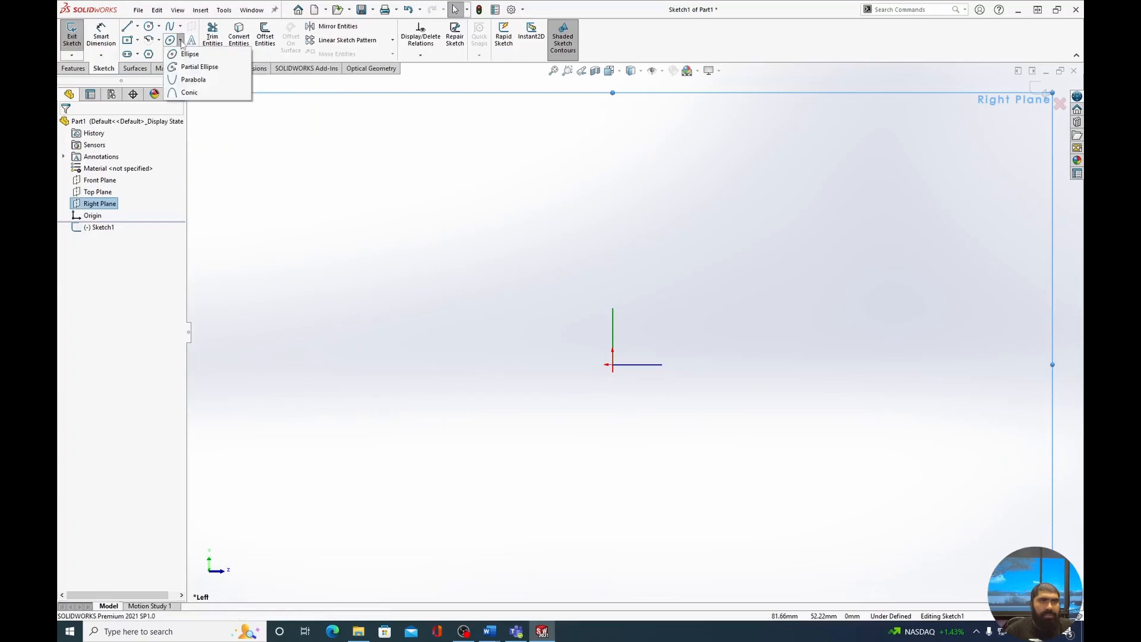
left_click(199, 81)
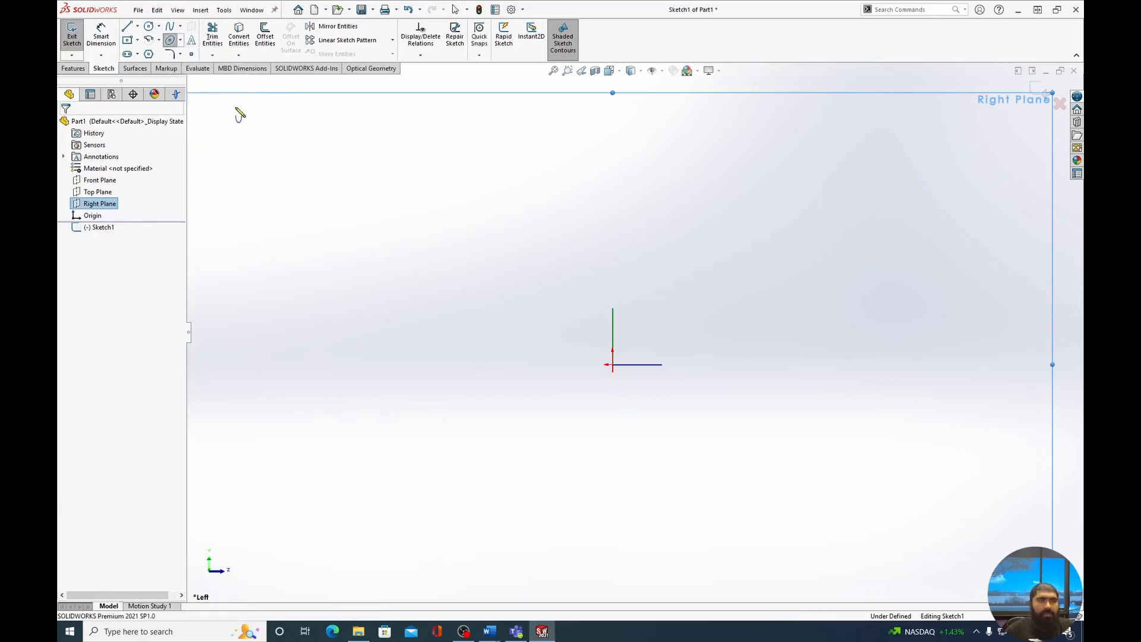
left_click(613, 365)
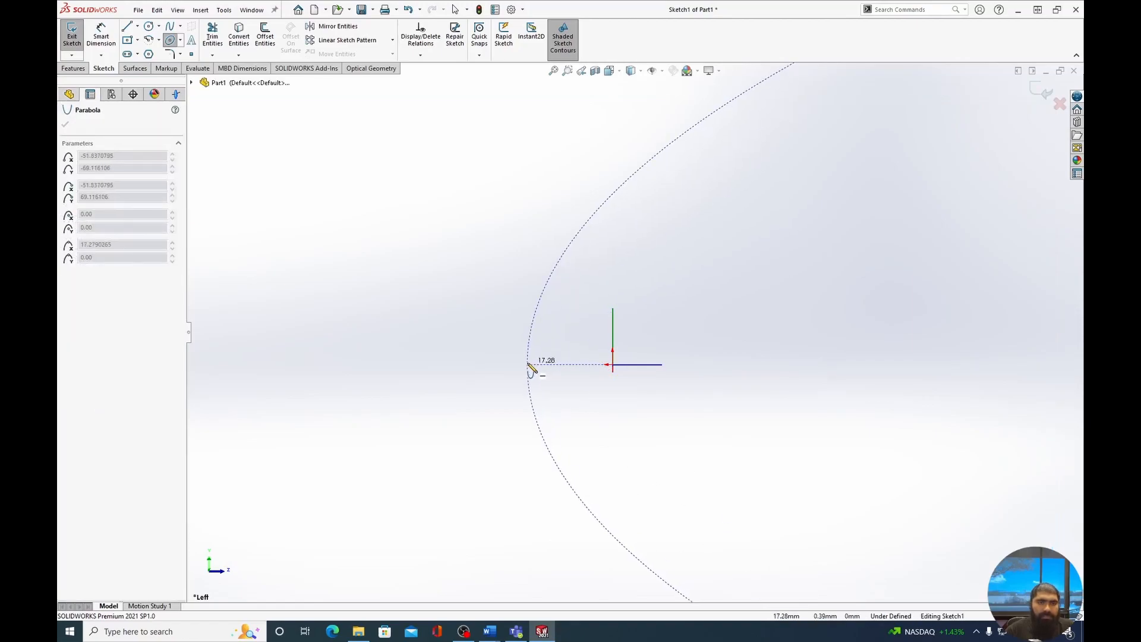
left_click(527, 364)
left_click(542, 299)
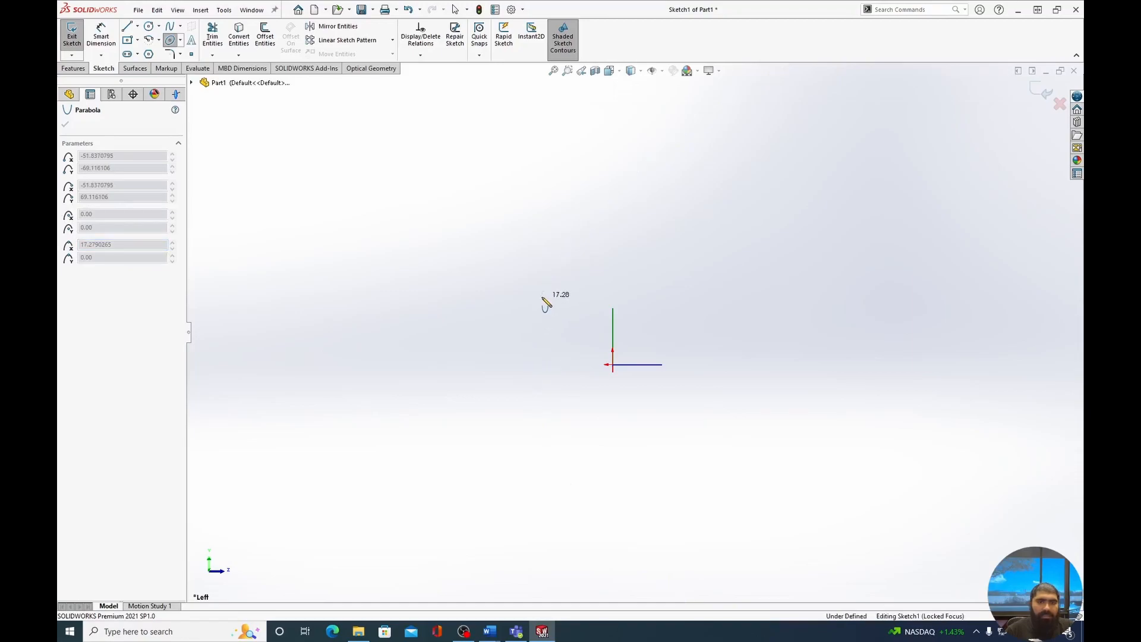
left_click(1037, 314)
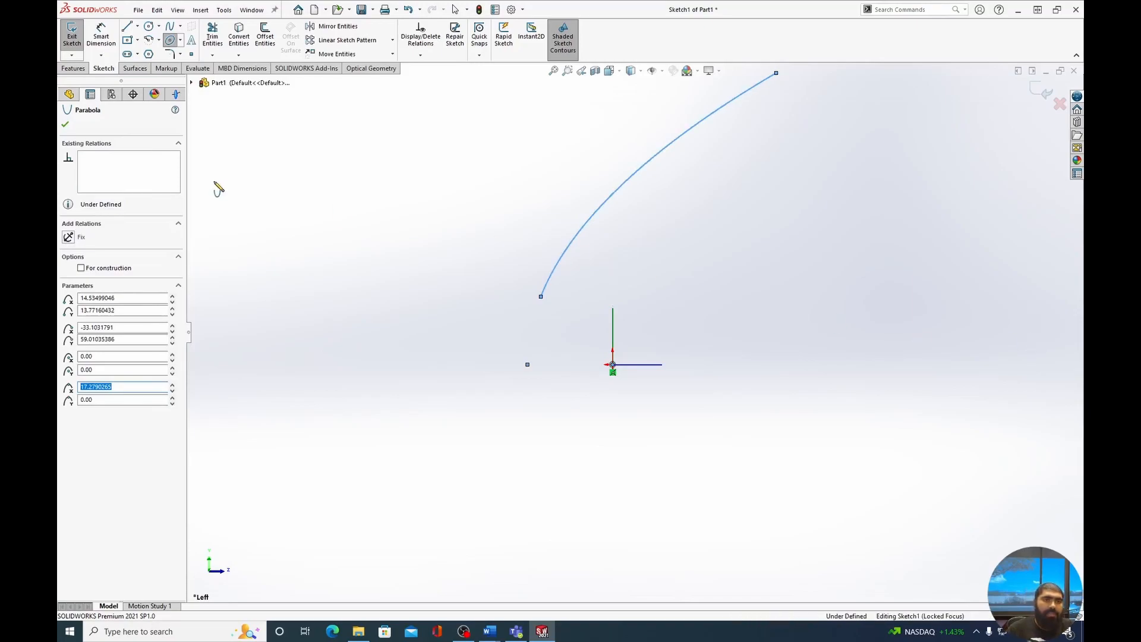
- Add a Horizontal relation between the parabola's focus and its vertex point
left_click(420, 54)
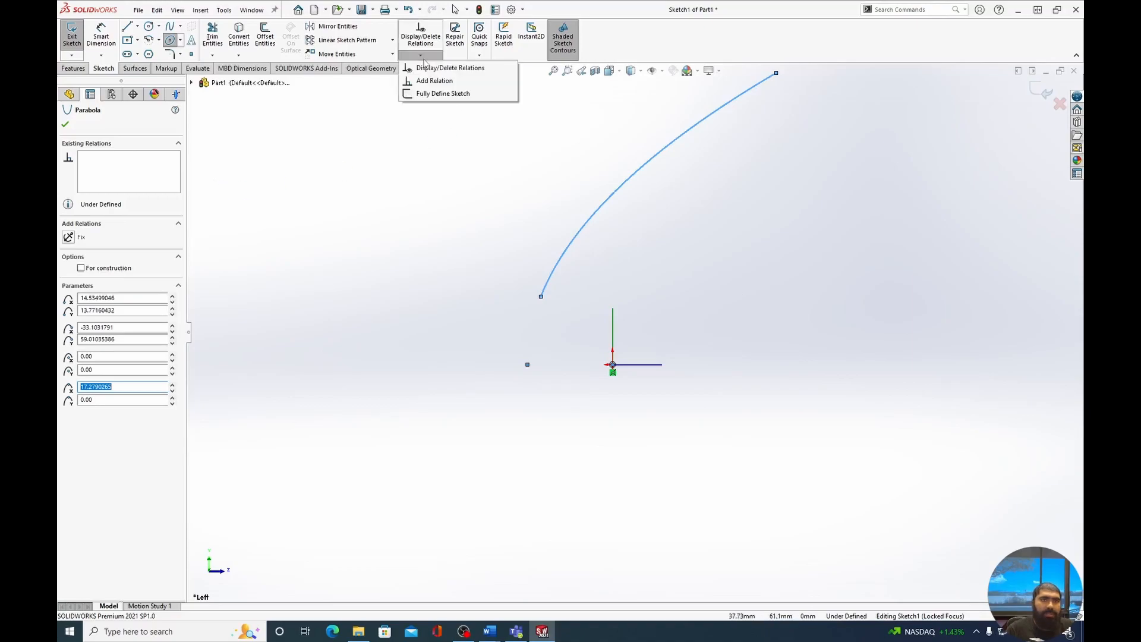
left_click(433, 82)
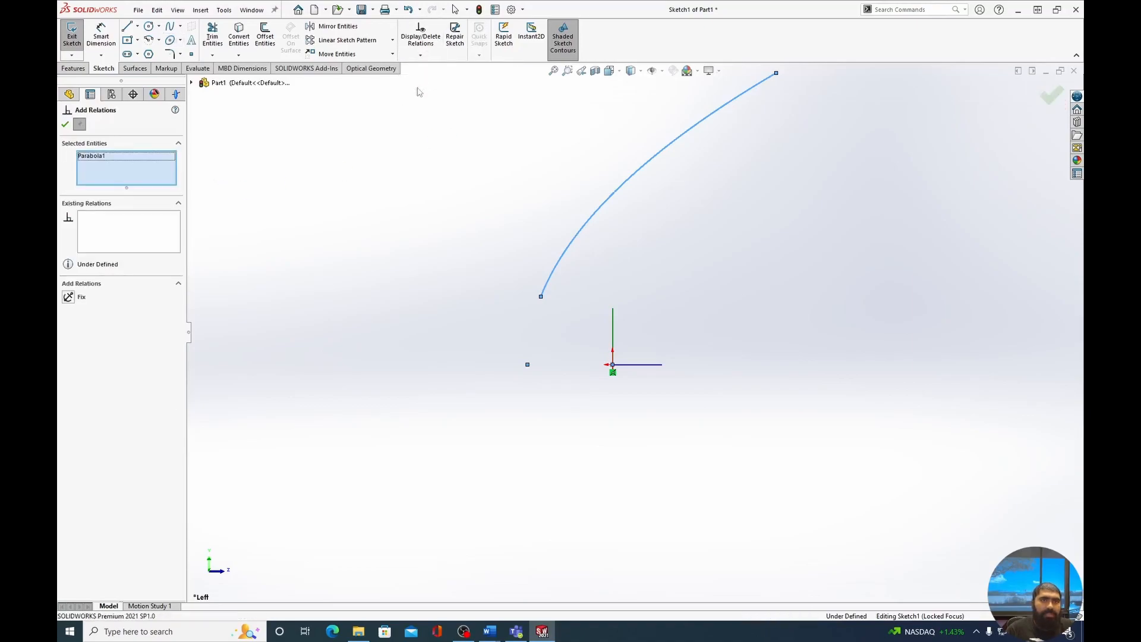
left_click(86, 158)
key("Delete")
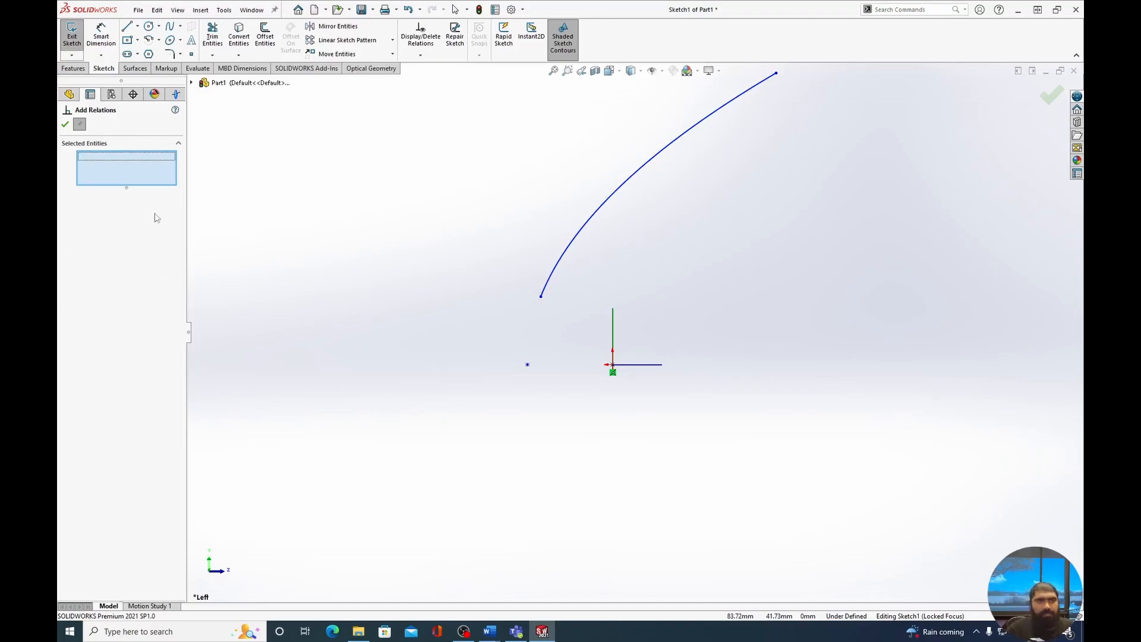
left_click(613, 366)
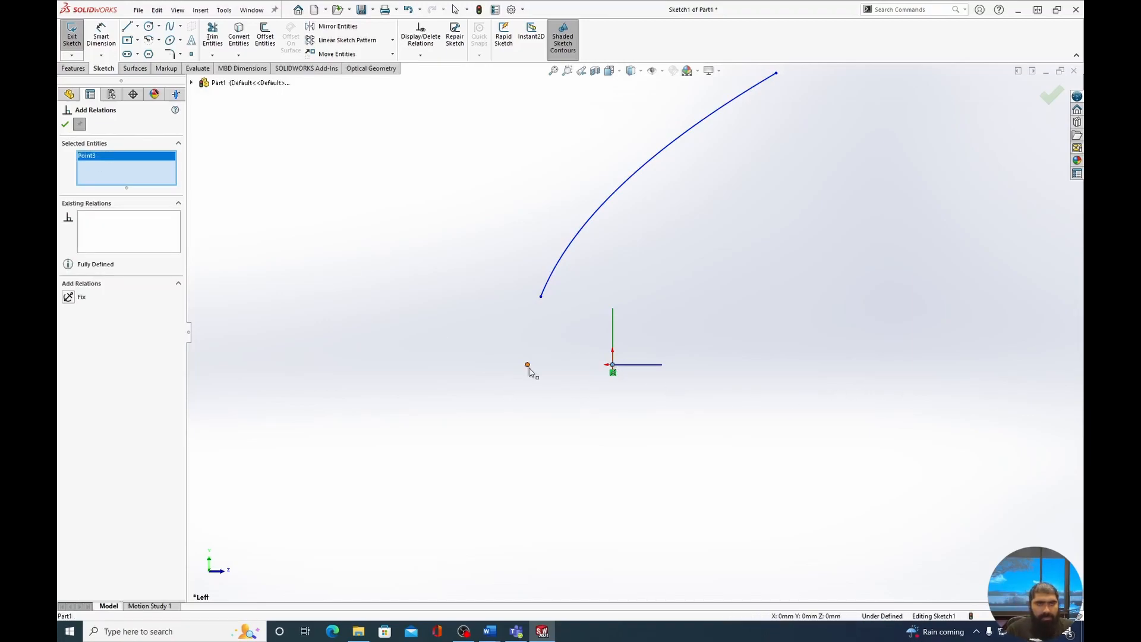
left_click(527, 365)
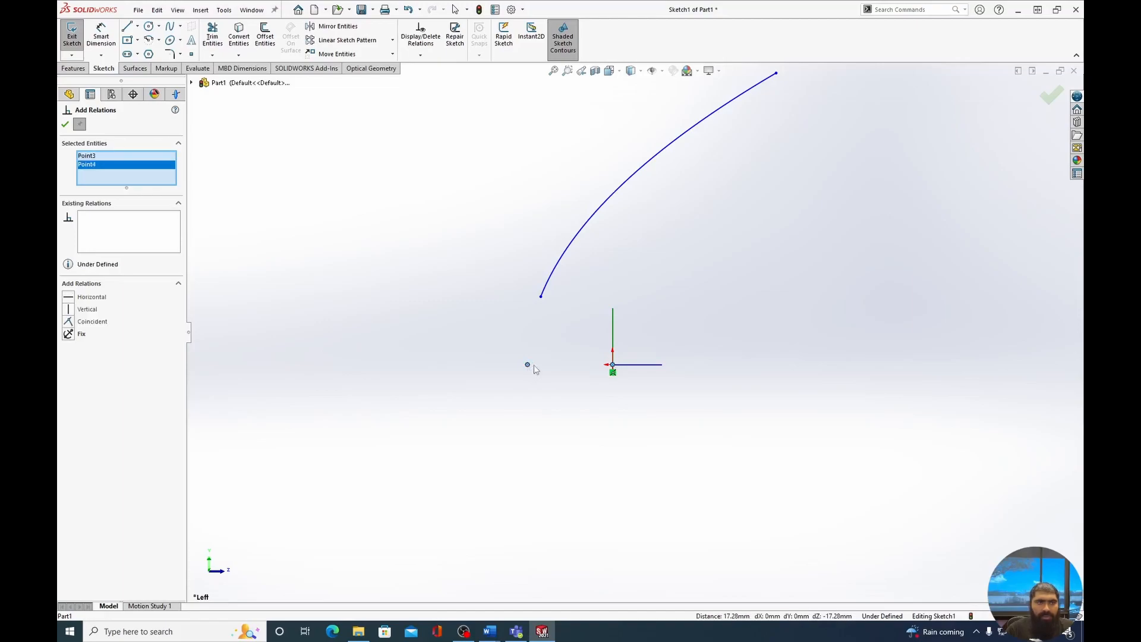
left_click(69, 297)
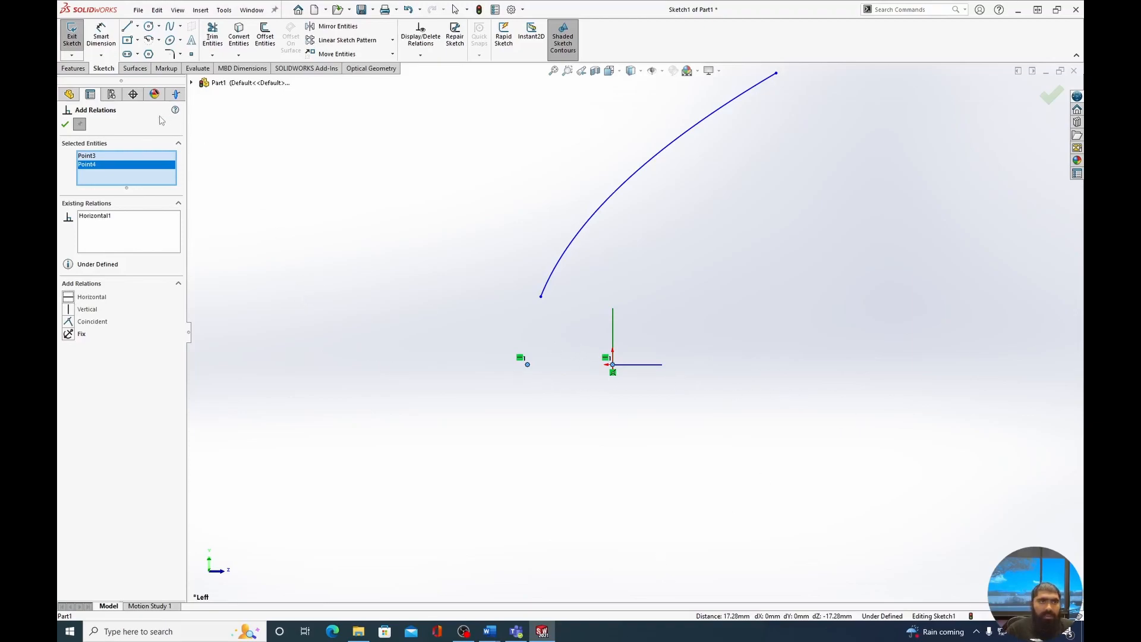
left_click(64, 124)
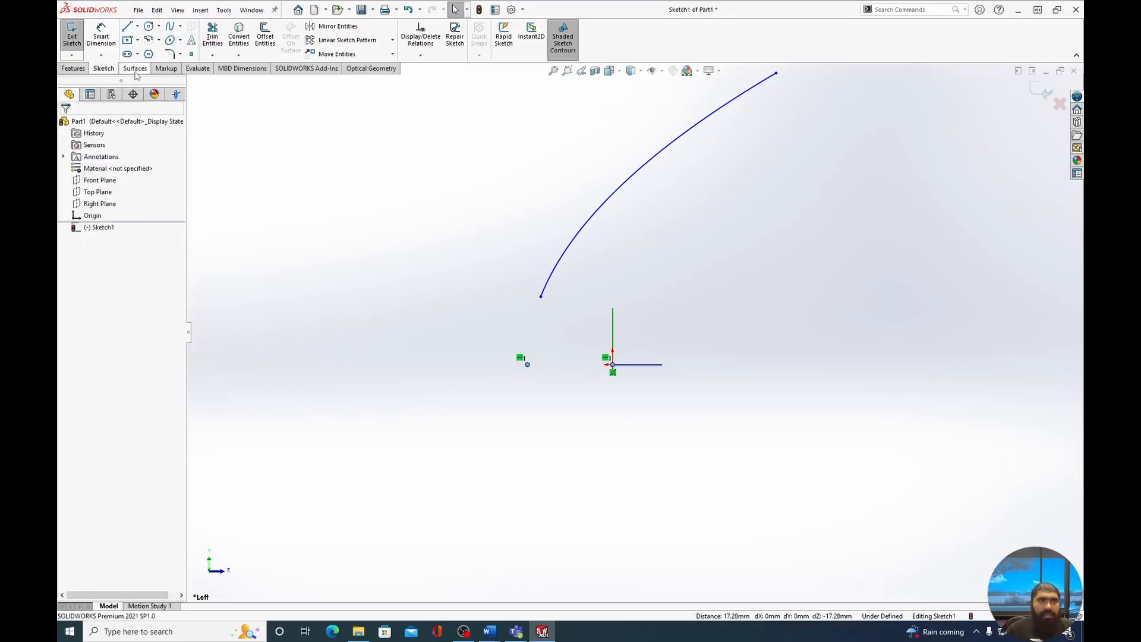
- Dimension the distance between the parabola's focus and vertex as 2 mm
left_click(101, 36)
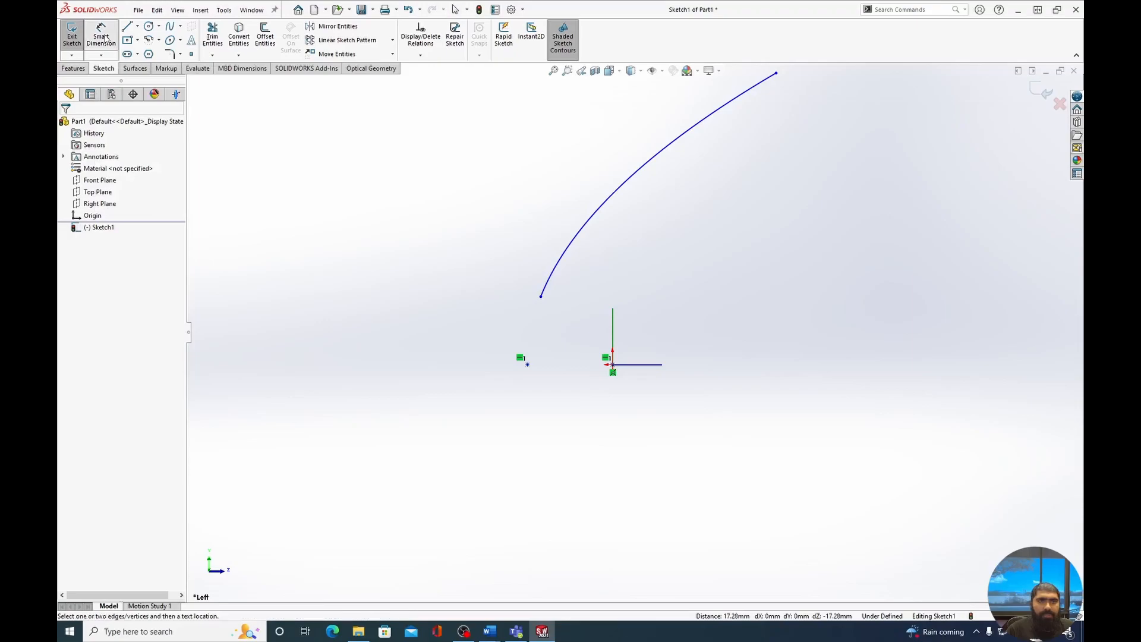
left_click(613, 366)
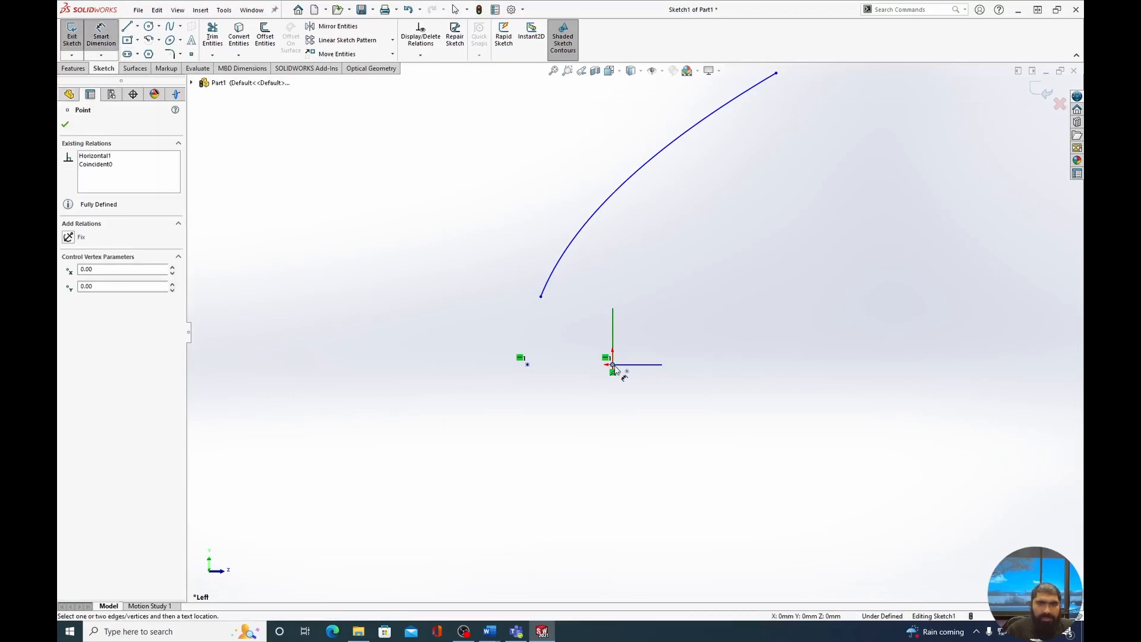
left_click(528, 365)
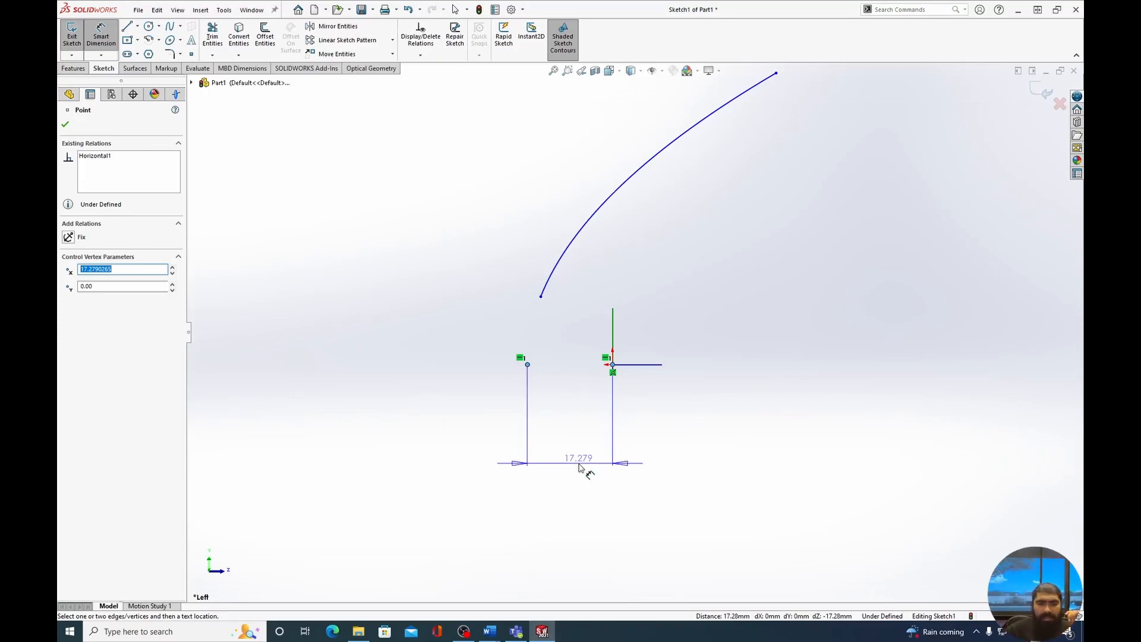
double_click(580, 464)
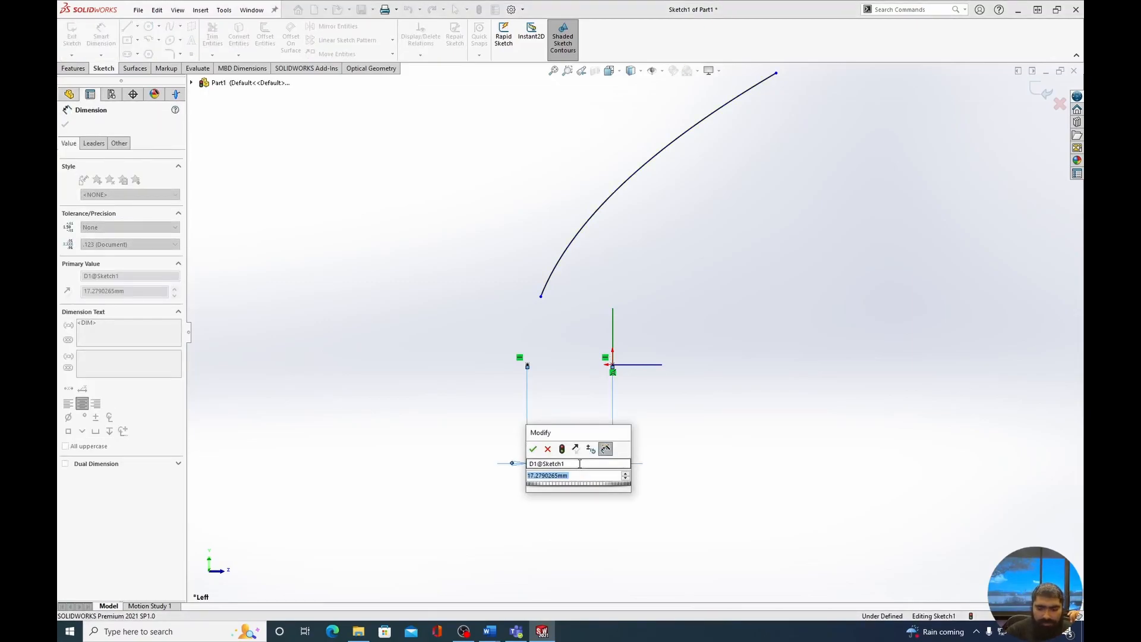
type("2")
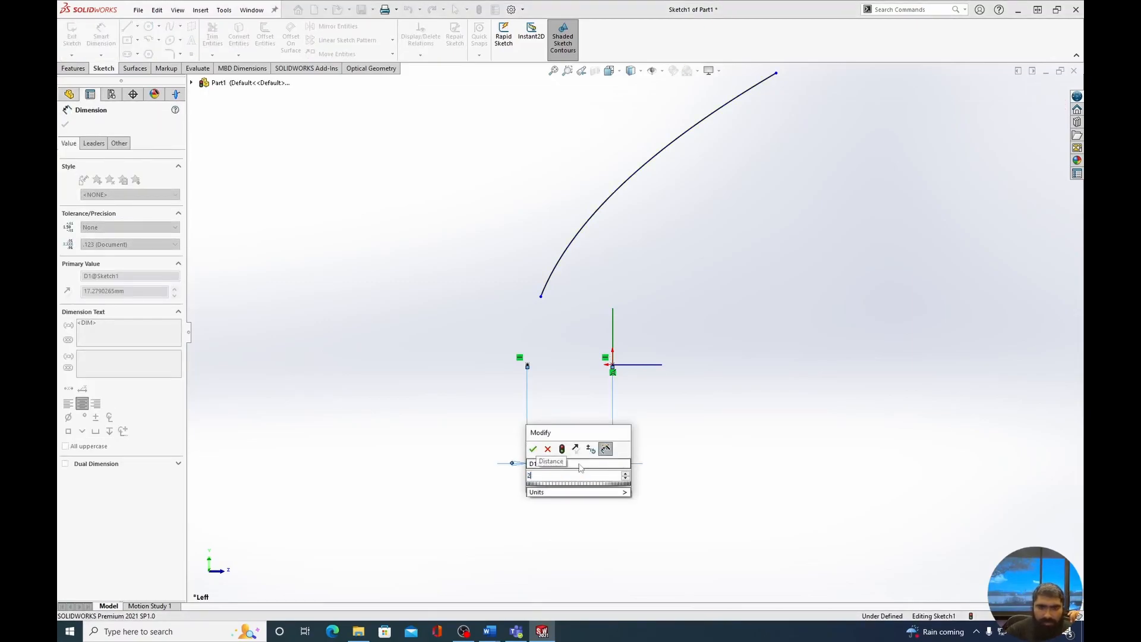
left_click(533, 450)
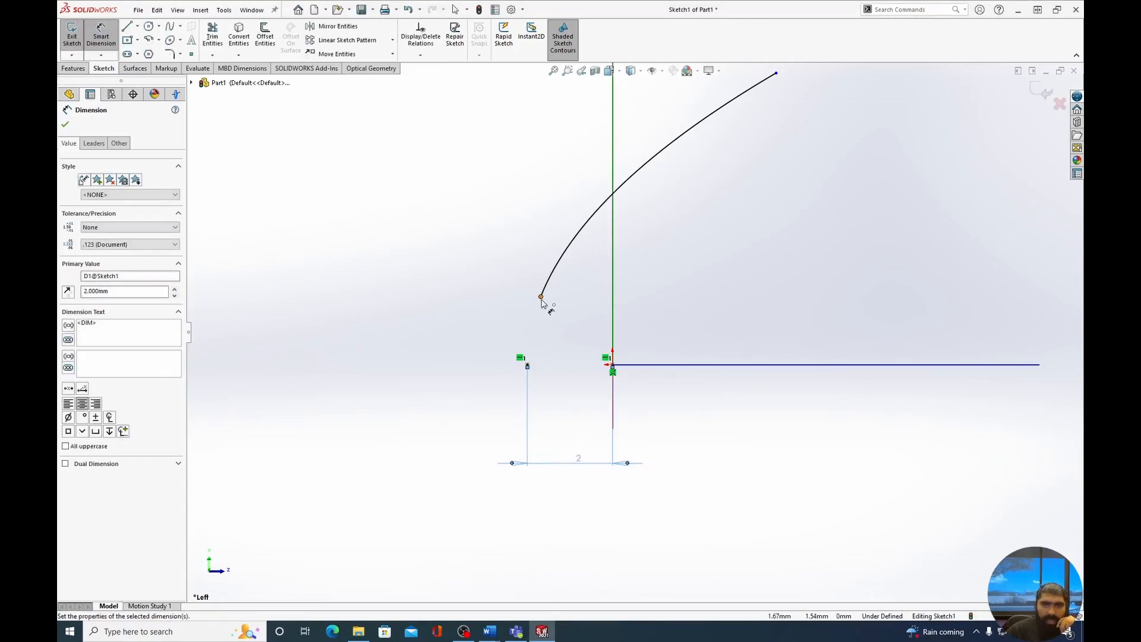
- Dimension the vertical distance from the origin to the parabola's lower endpoint as 4 mm
left_click(541, 297)
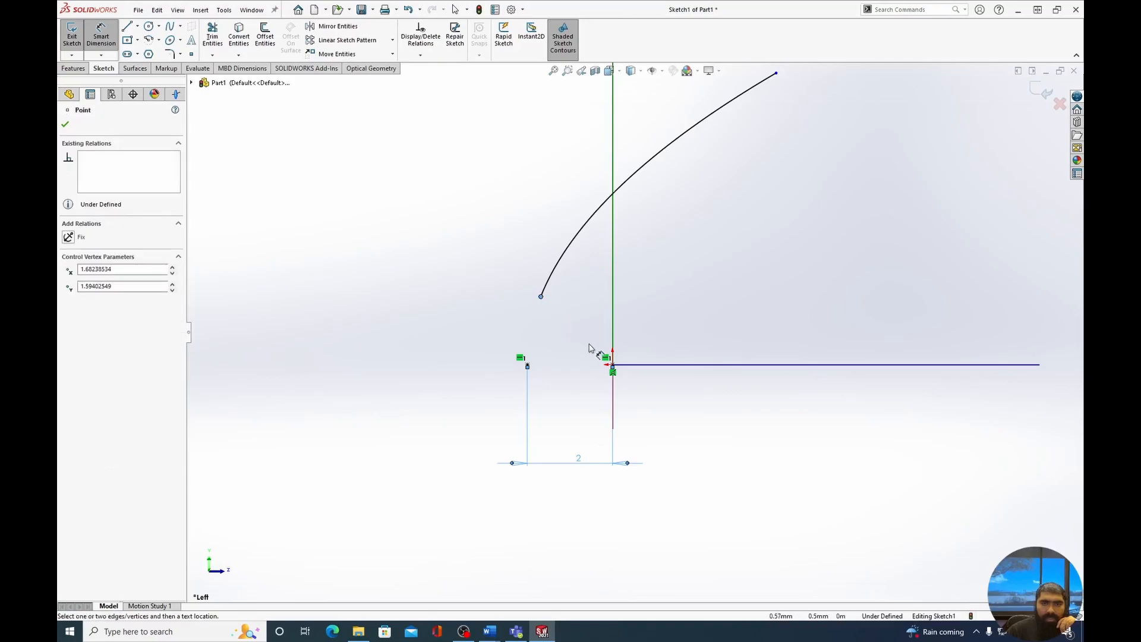
left_click(612, 365)
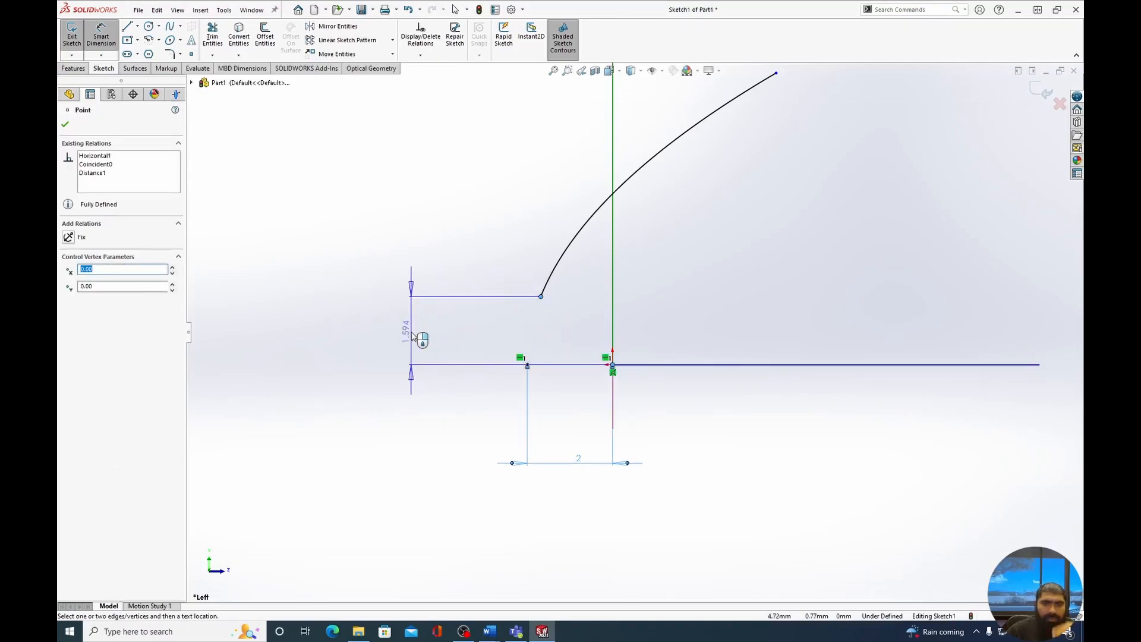
left_click(414, 336)
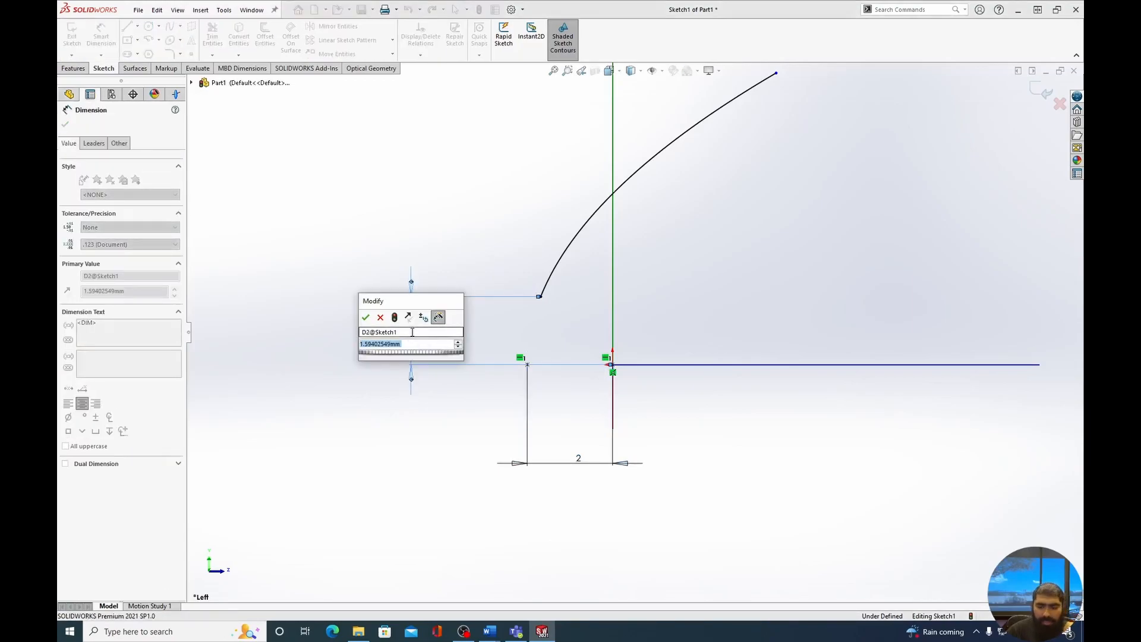
type("4")
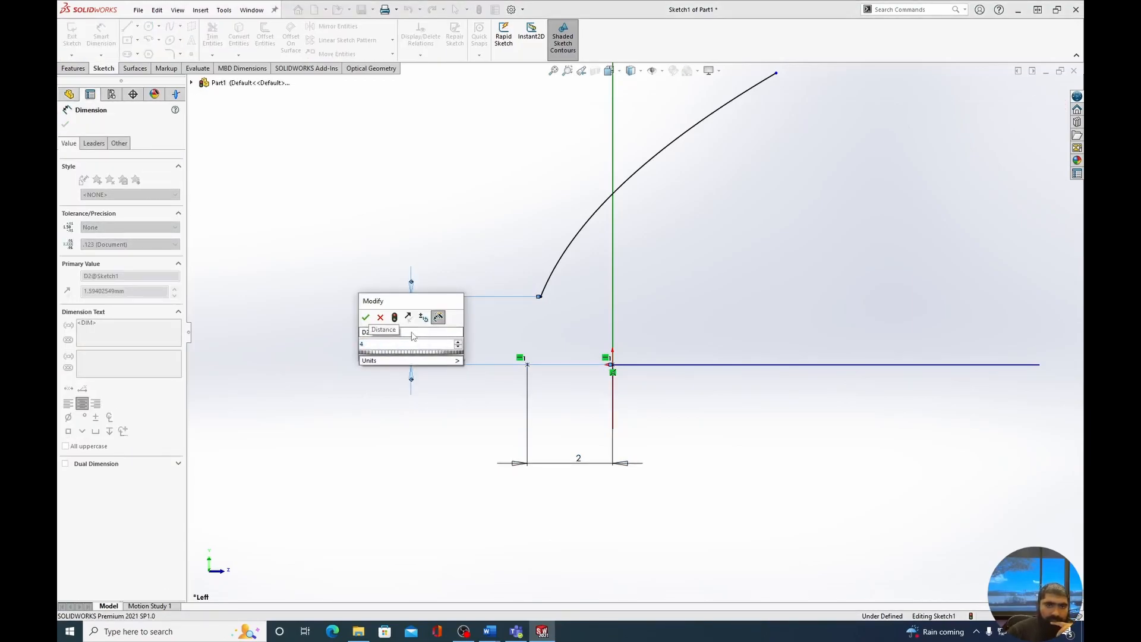
left_click(365, 319)
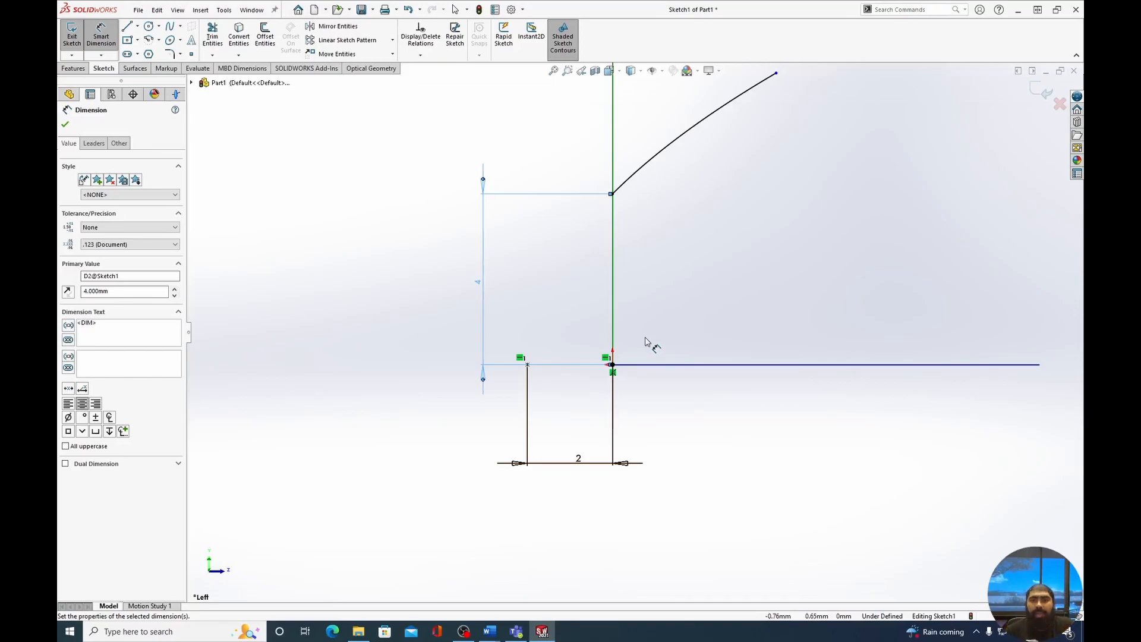
- Dimension the horizontal distance from the origin to the parabola's upper endpoint as 75 mm
scroll(687, 298, "down", 2)
scroll(688, 297, "up", 3)
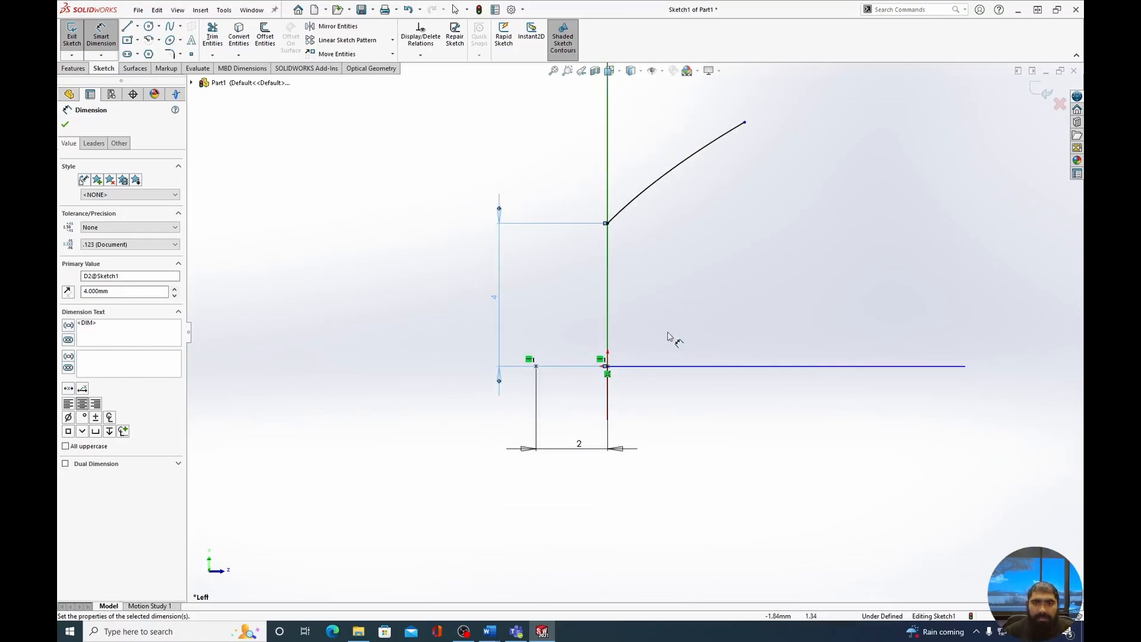
left_click(606, 366)
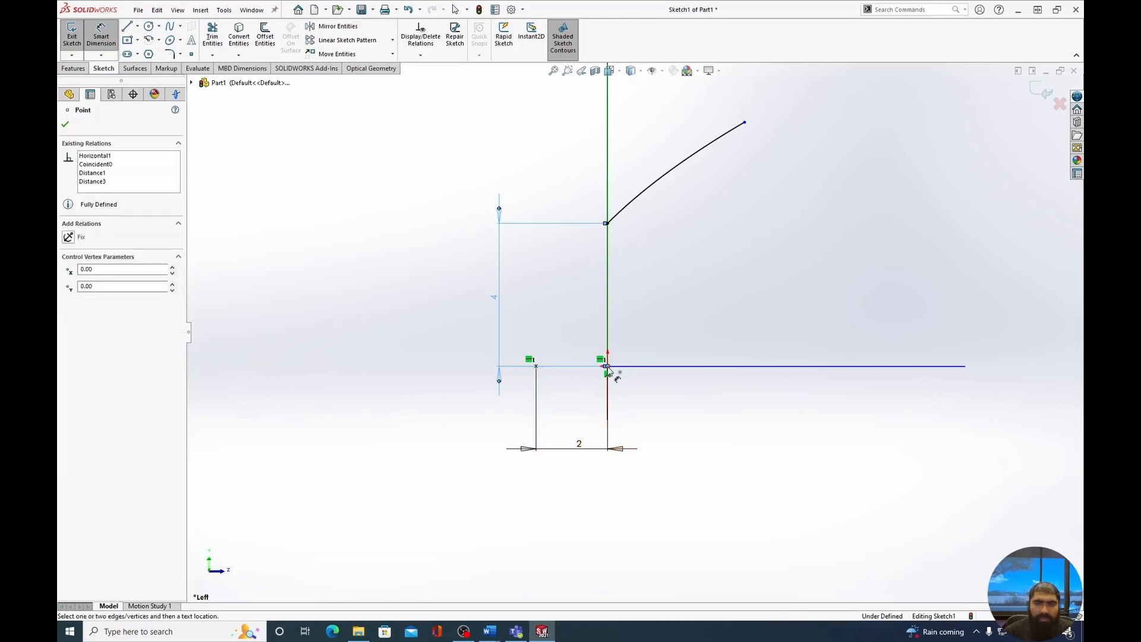
left_click(745, 123)
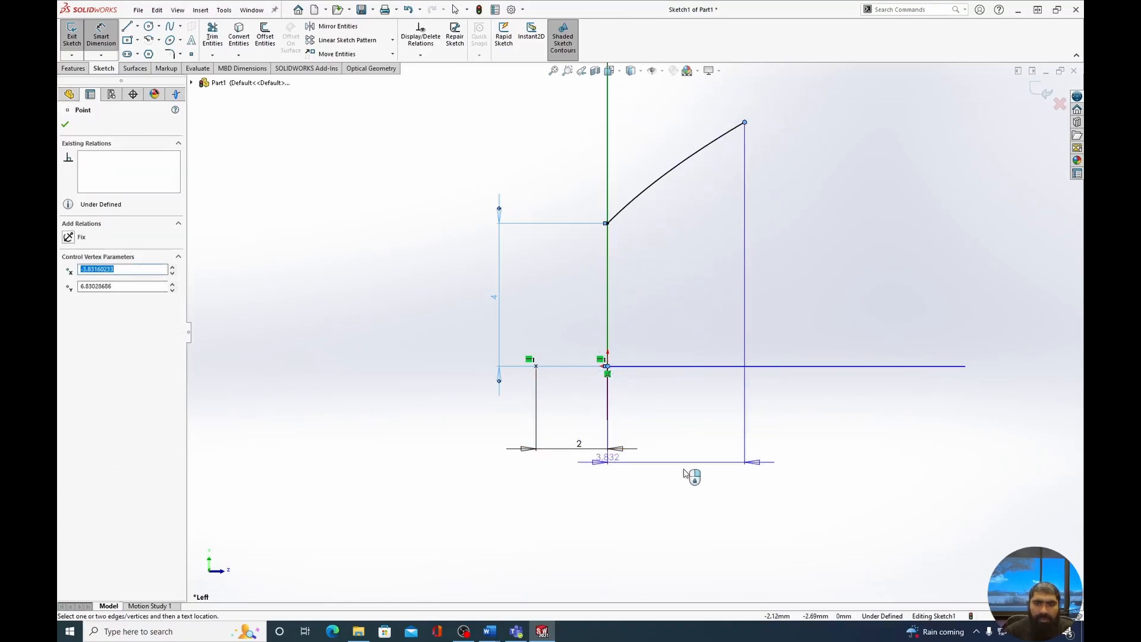
left_click(664, 421)
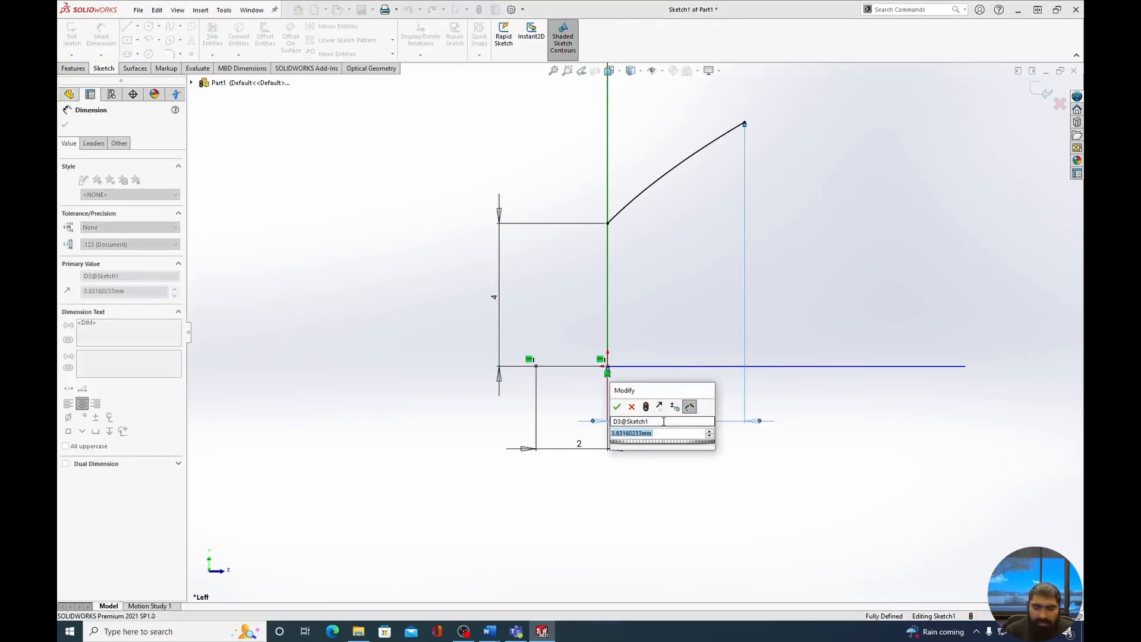
type("75")
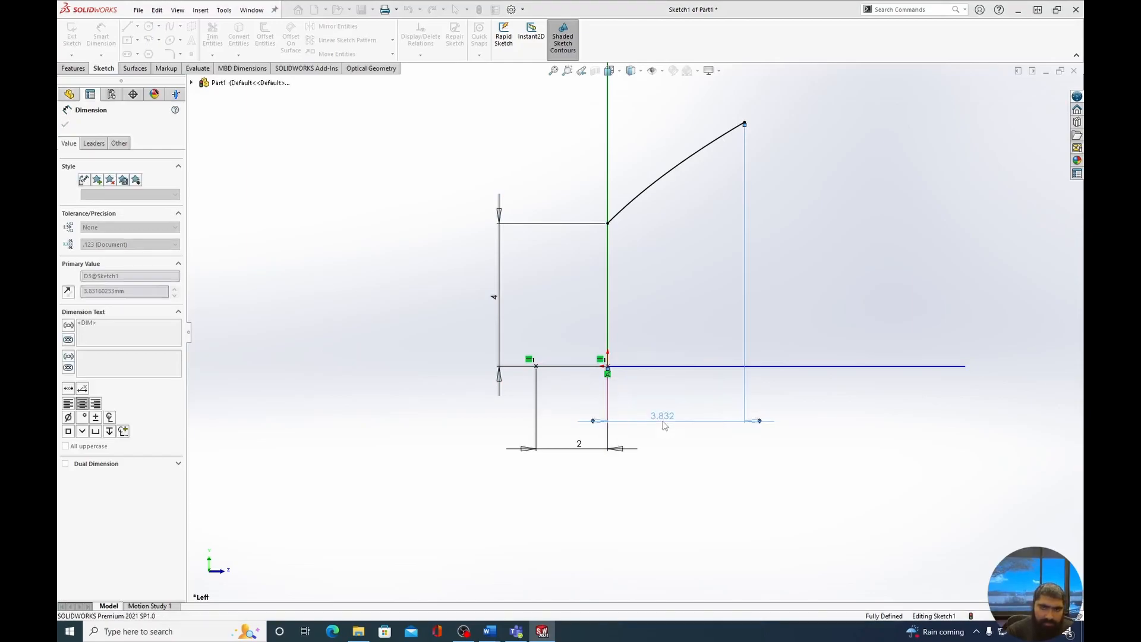
key("Return")
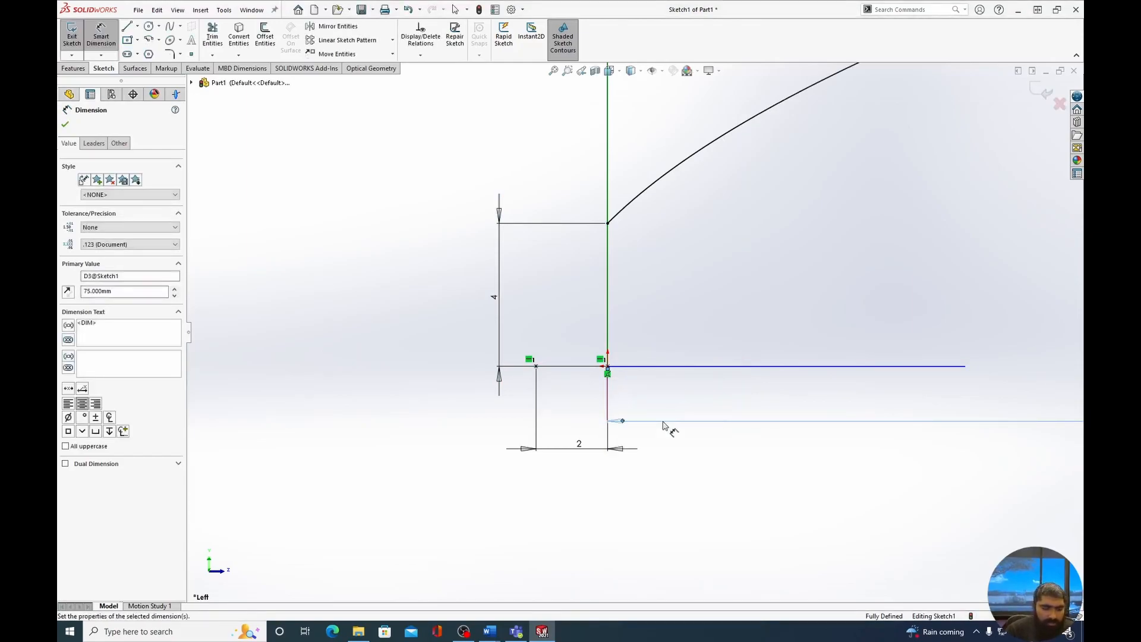
key("f")
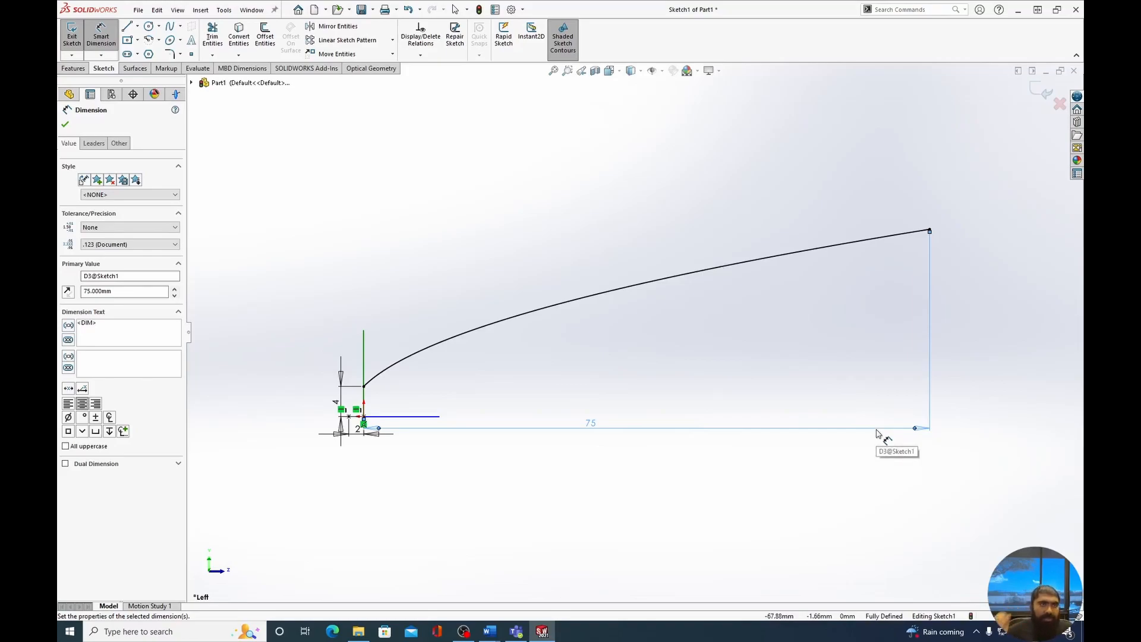
- Draw a horizontal centerline from the origin along the parabola's axis, ending short of the curve's far endpoint
left_click(137, 26)
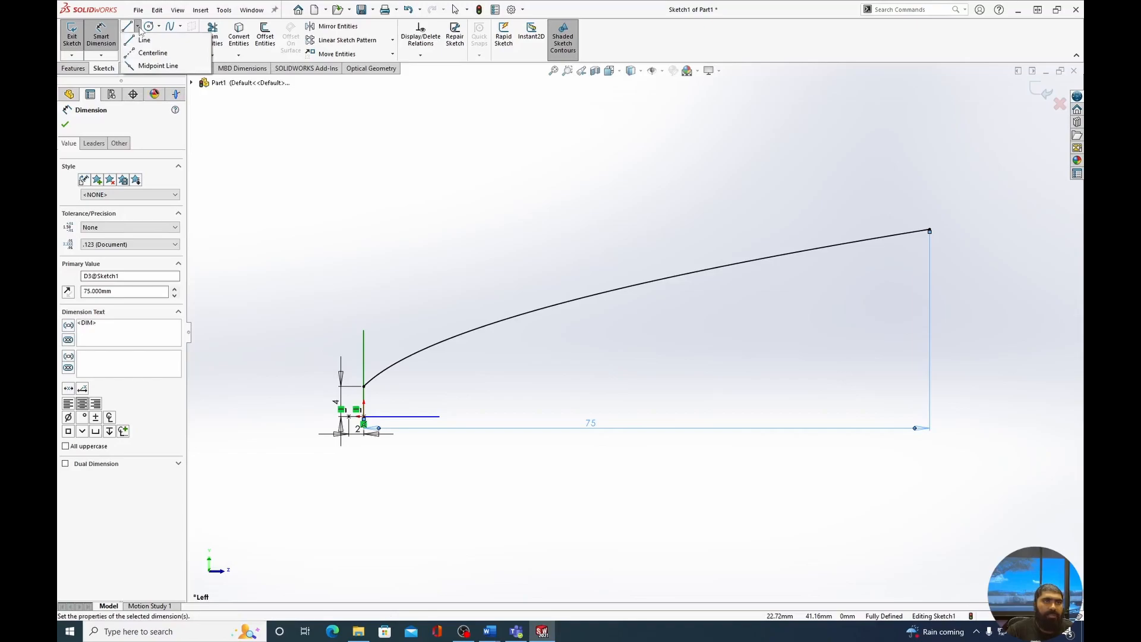
left_click(146, 54)
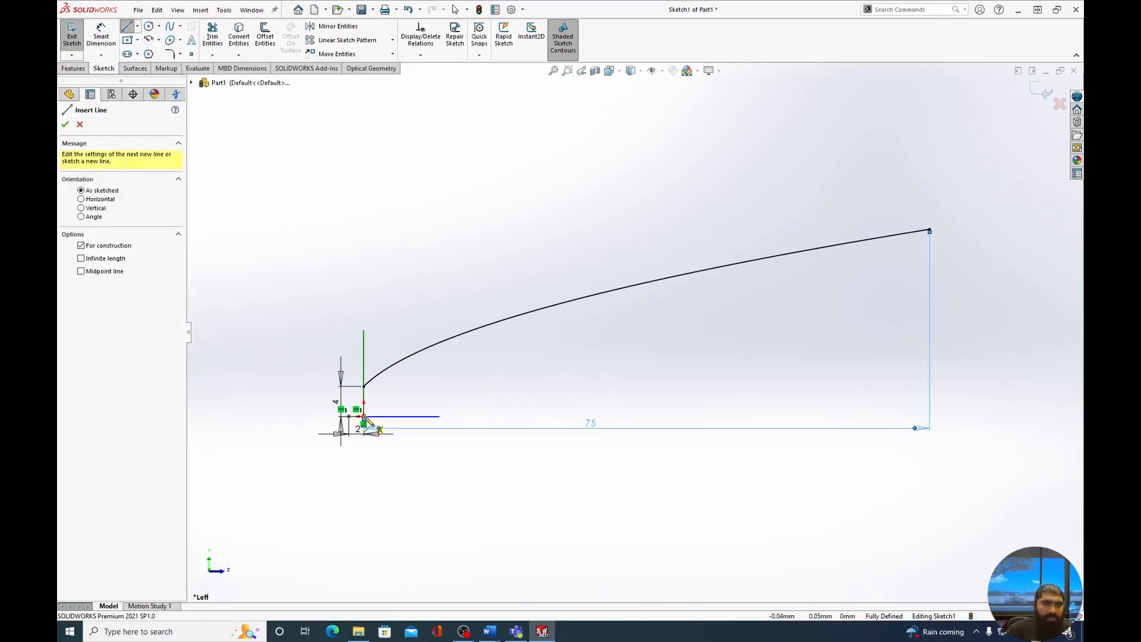
left_click(364, 417)
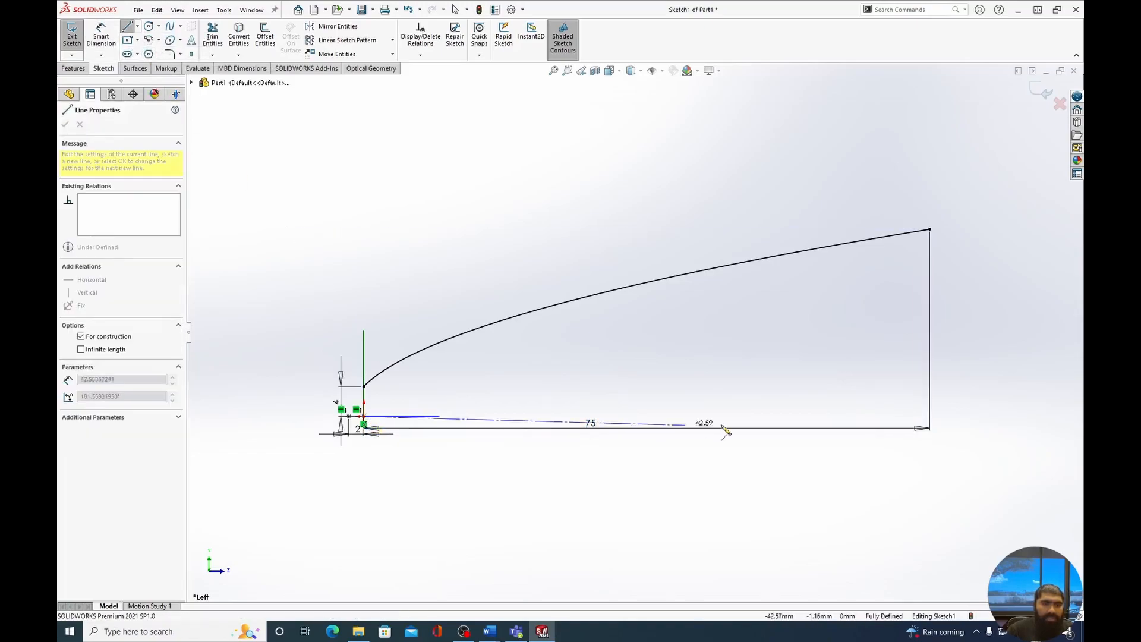
left_click(844, 416)
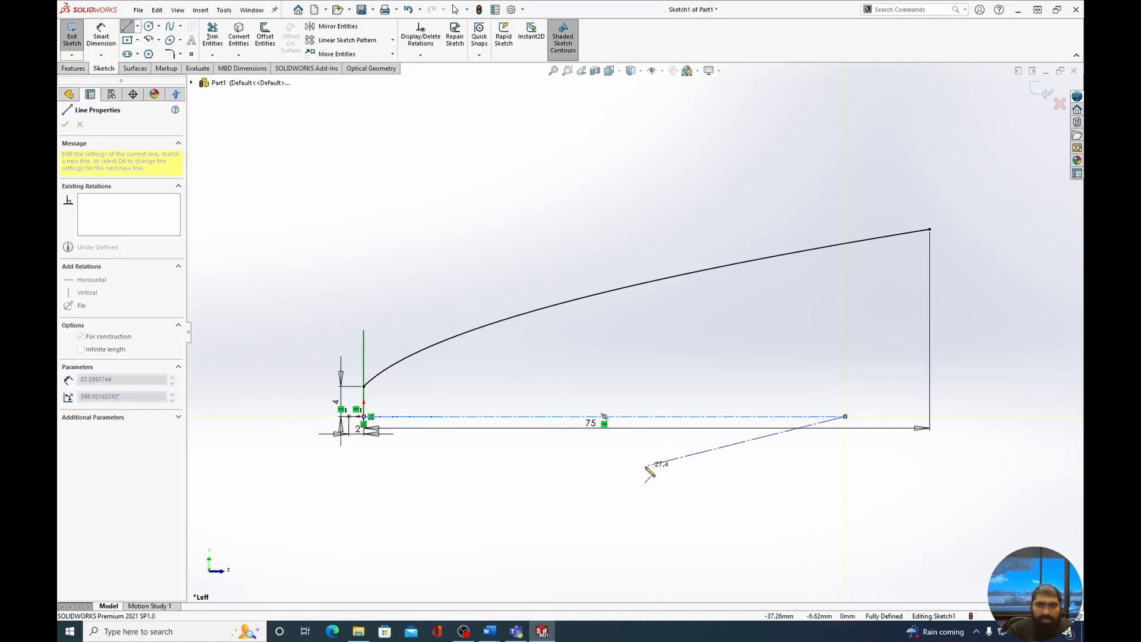
key("Escape")
key("Escape")
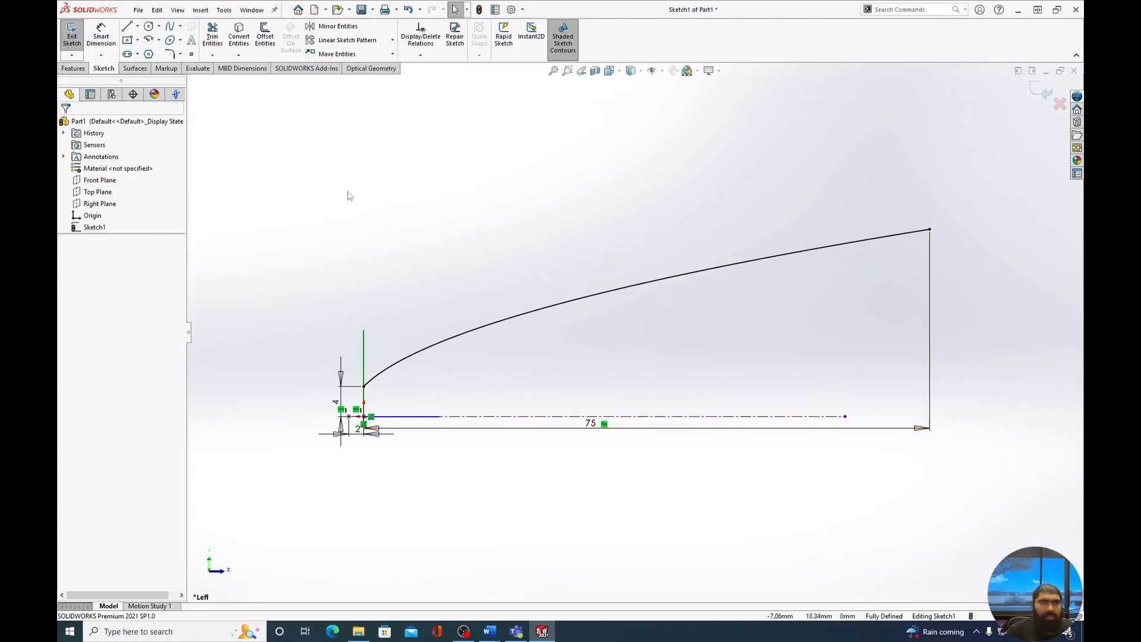
- Create a revolved surface from the parabola sketch, 360 degrees about the horizontal centerline
left_click(139, 71)
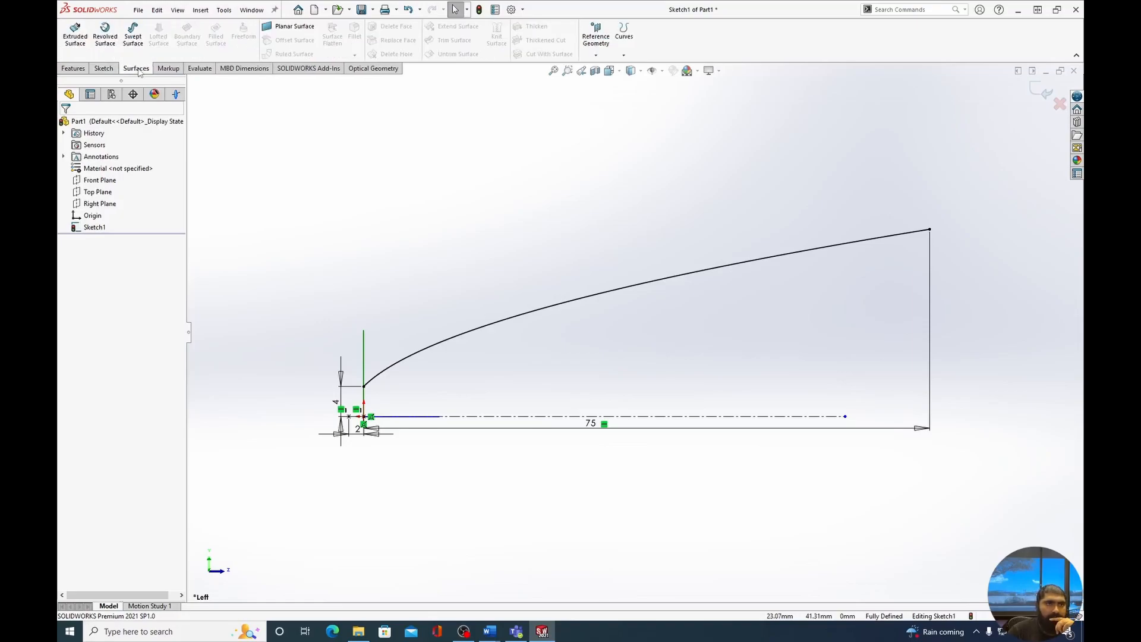
left_click(104, 36)
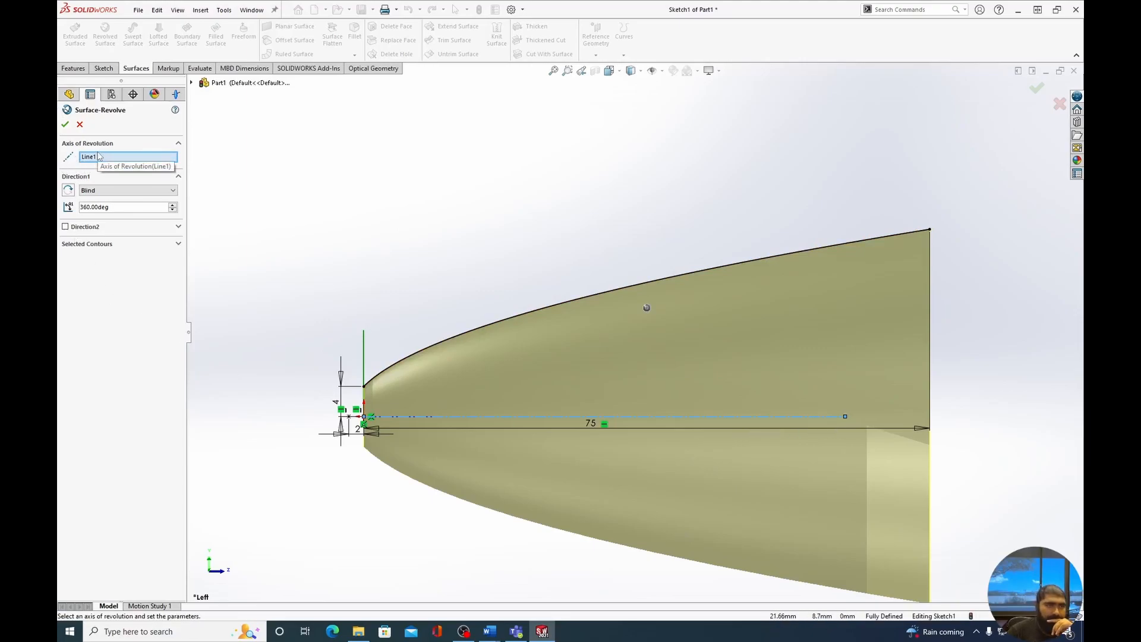
left_click(65, 125)
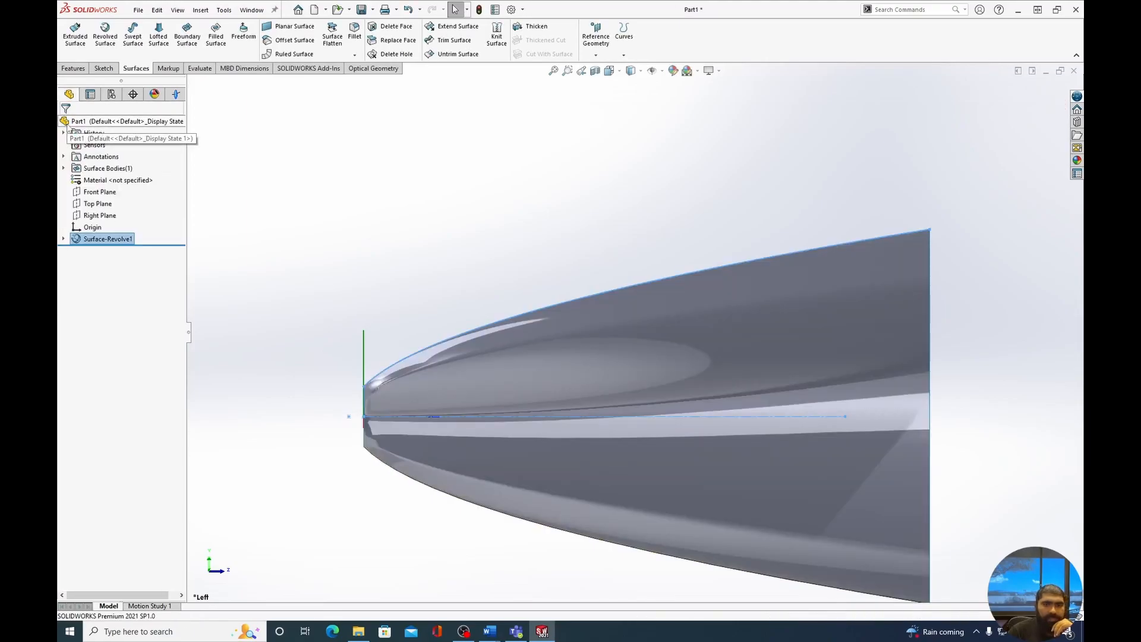
middle_click_drag(975, 496, 891, 404)
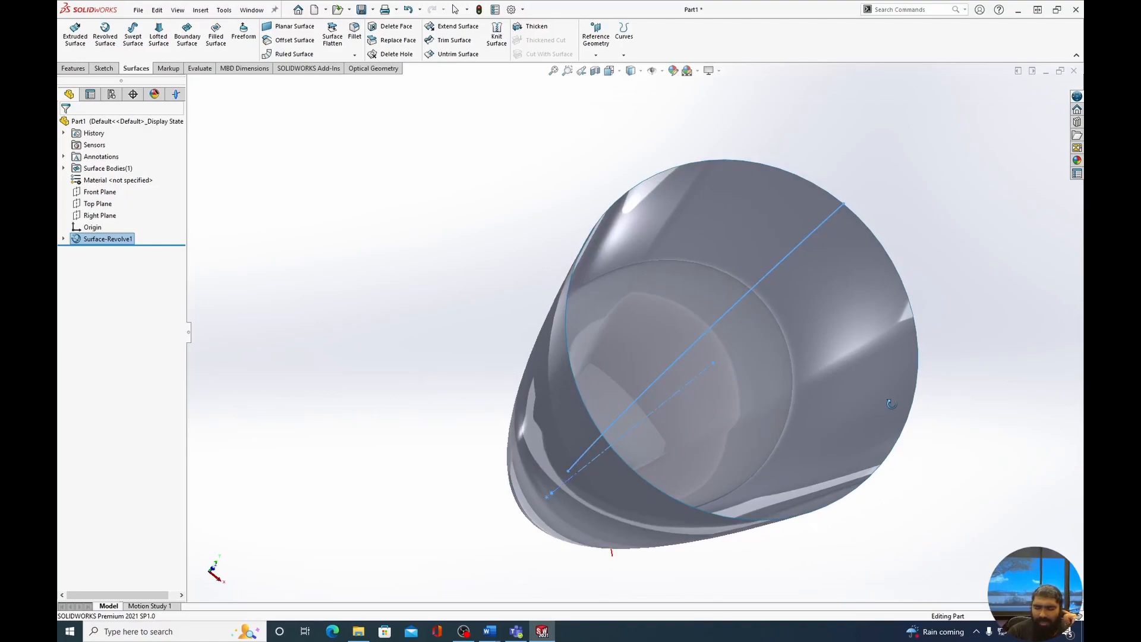
middle_click_drag(890, 404, 966, 427)
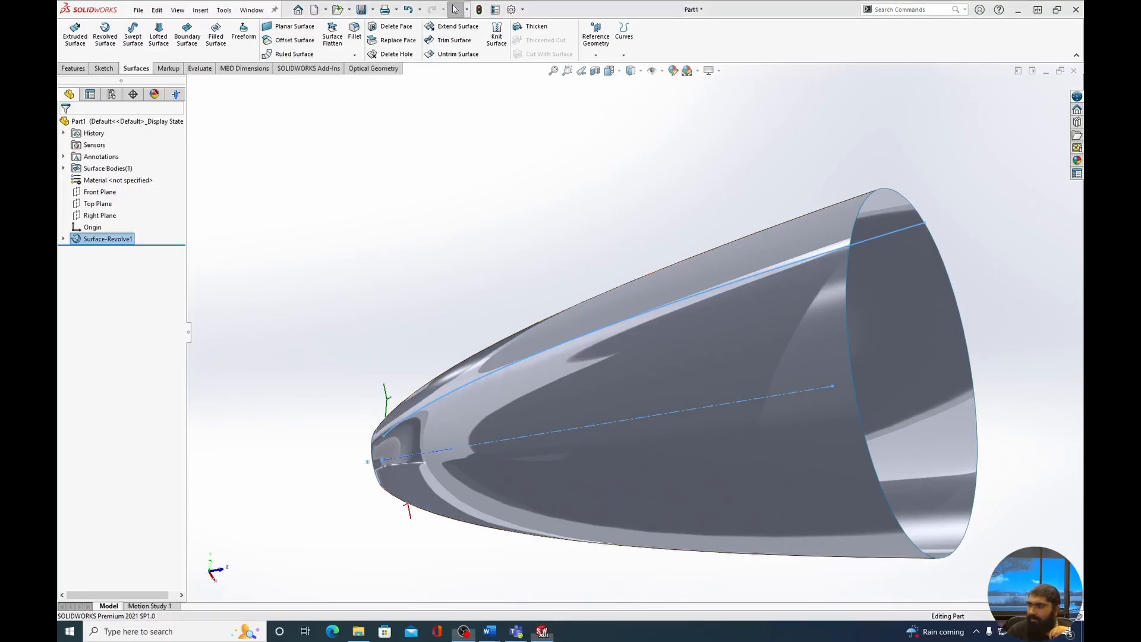
- Minimize the parabola part's window and create a new part from the APEX template Part_mm_ISO
key("super+d")
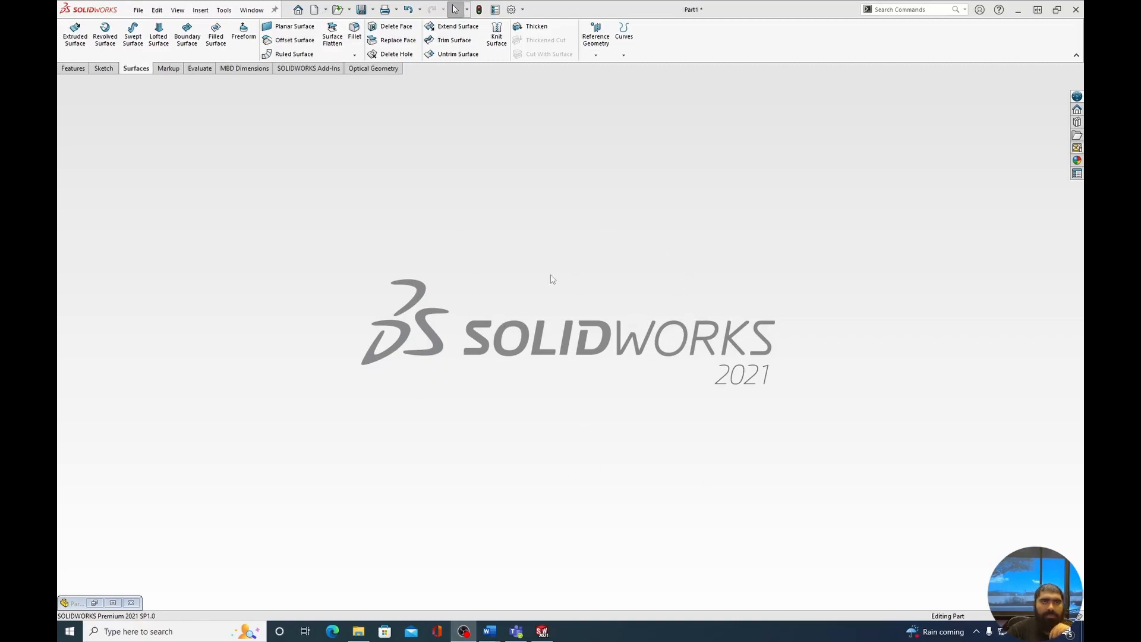
left_click(326, 10)
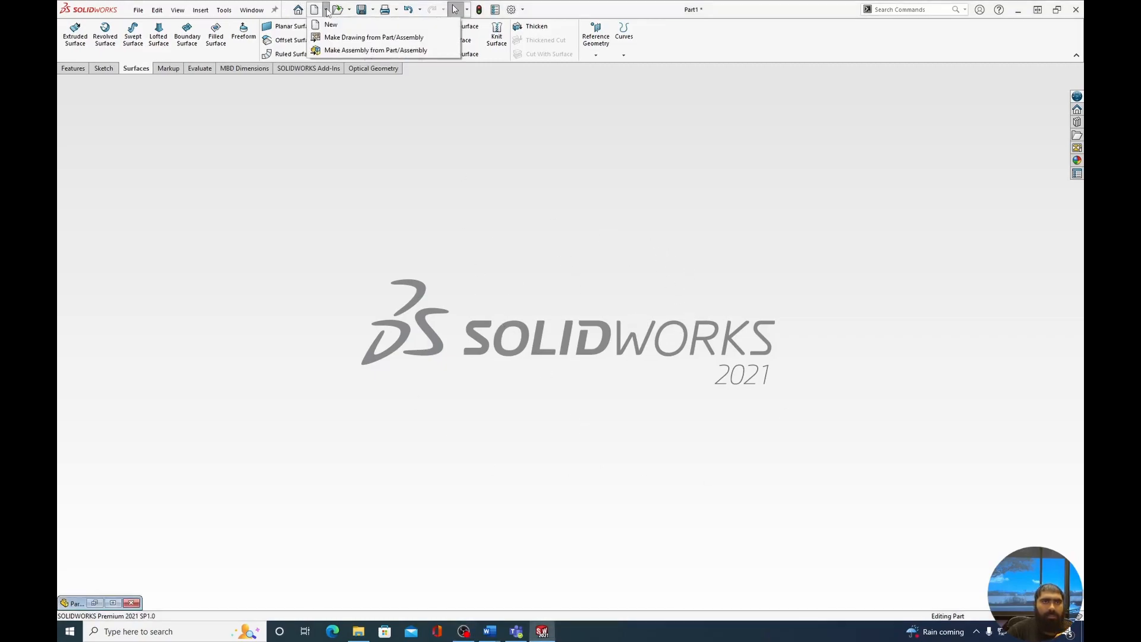
left_click(331, 25)
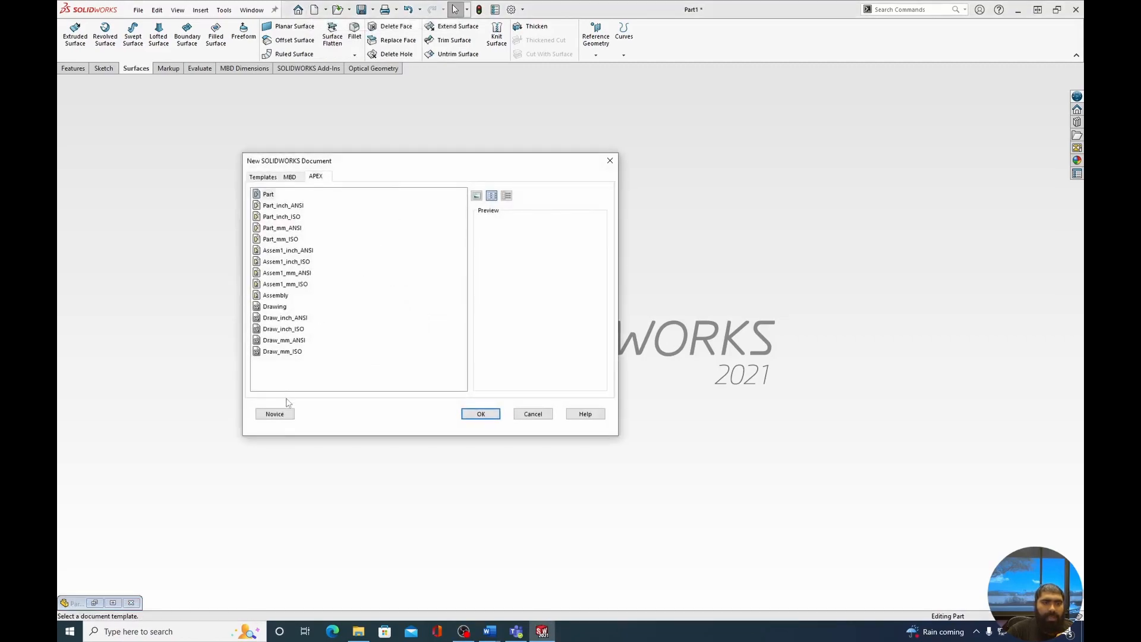
left_click(285, 414)
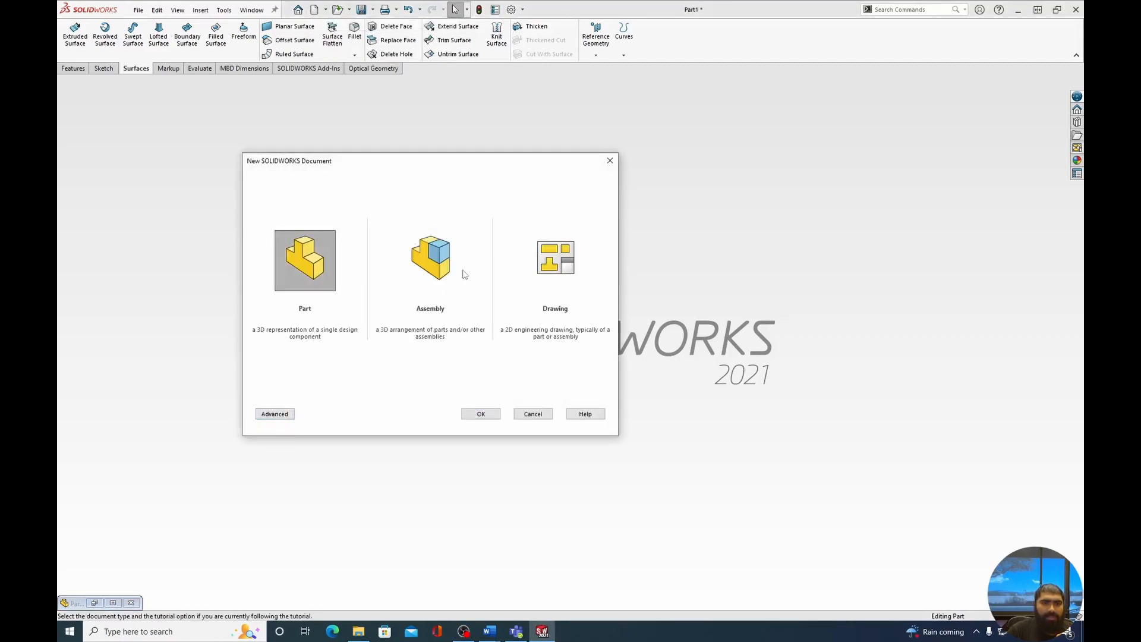
left_click(284, 418)
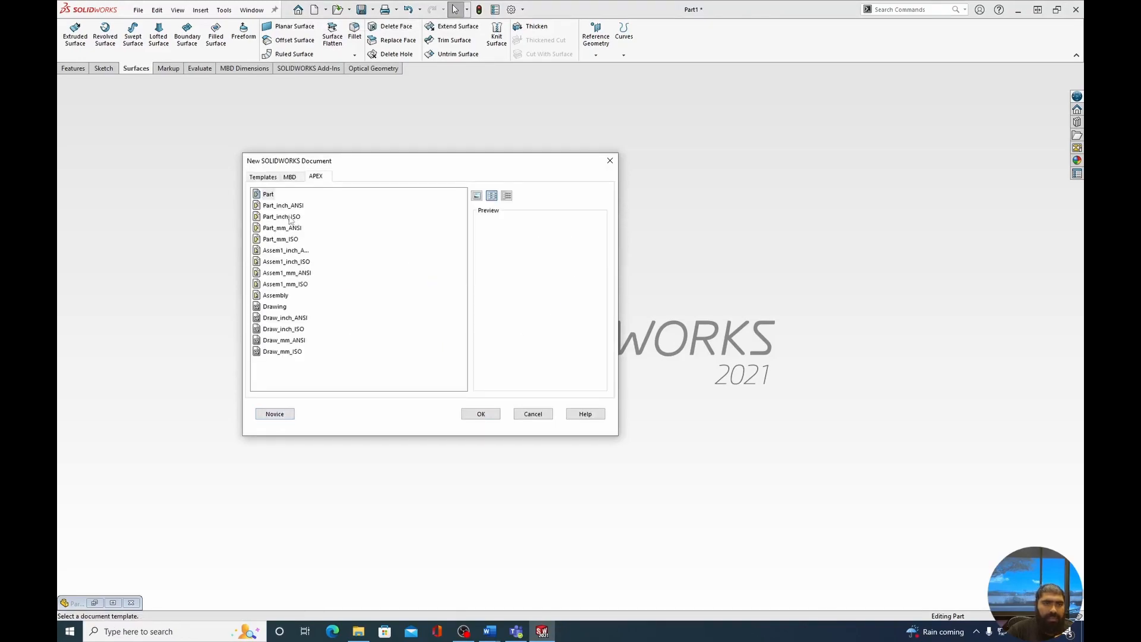
left_click(294, 239)
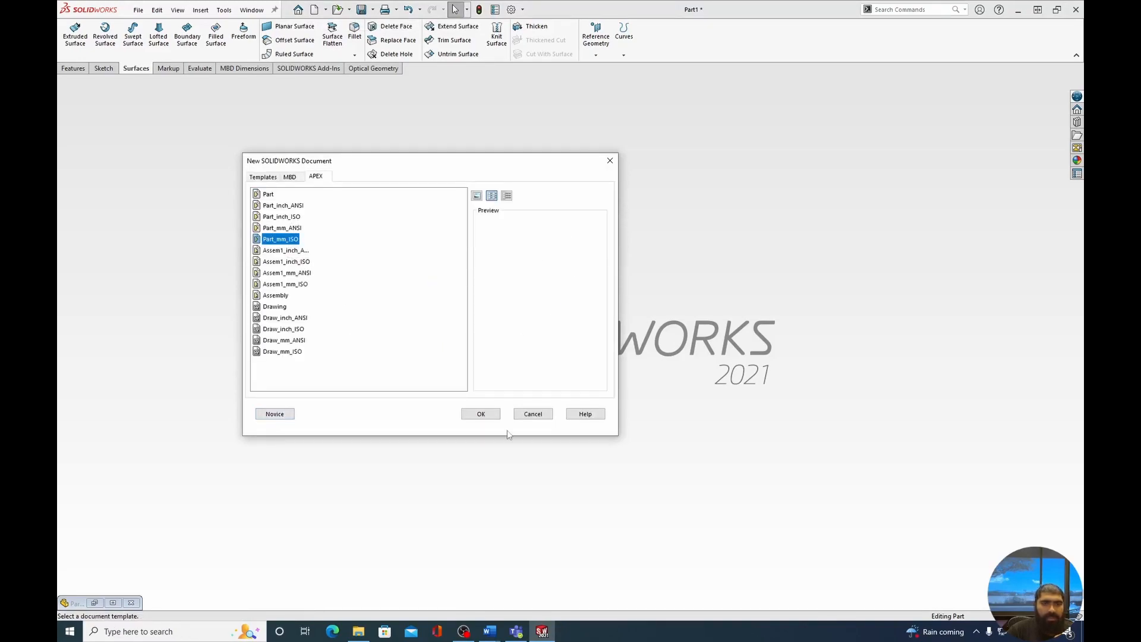
left_click(489, 419)
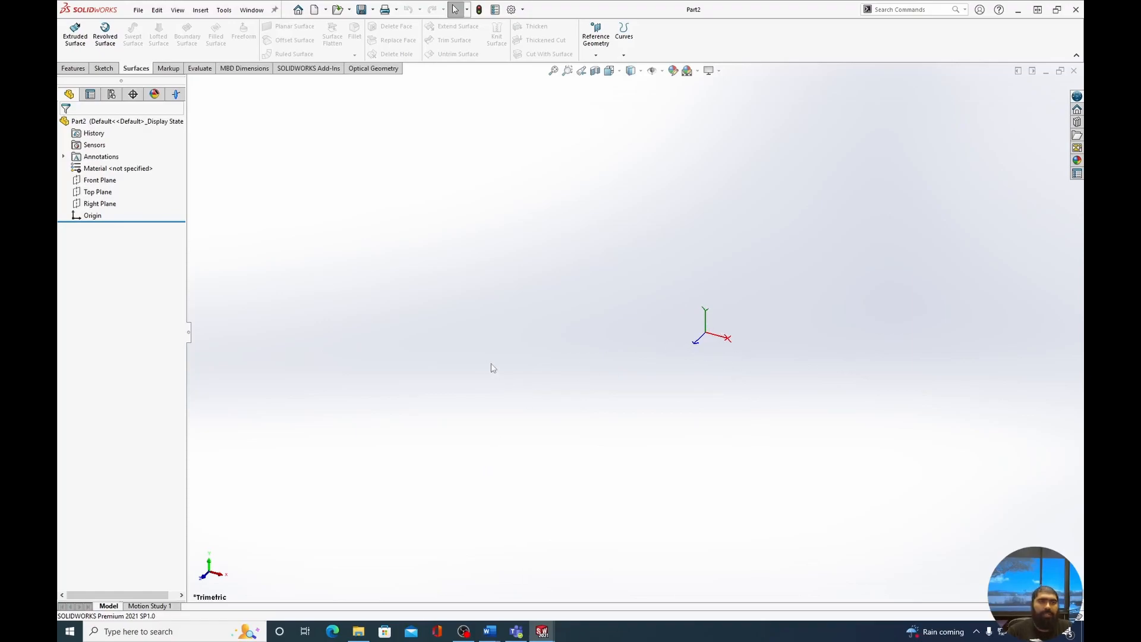
- Sketch a center rectangle about 141 by 125 mm on the Front Plane, centred on the origin
left_click(103, 68)
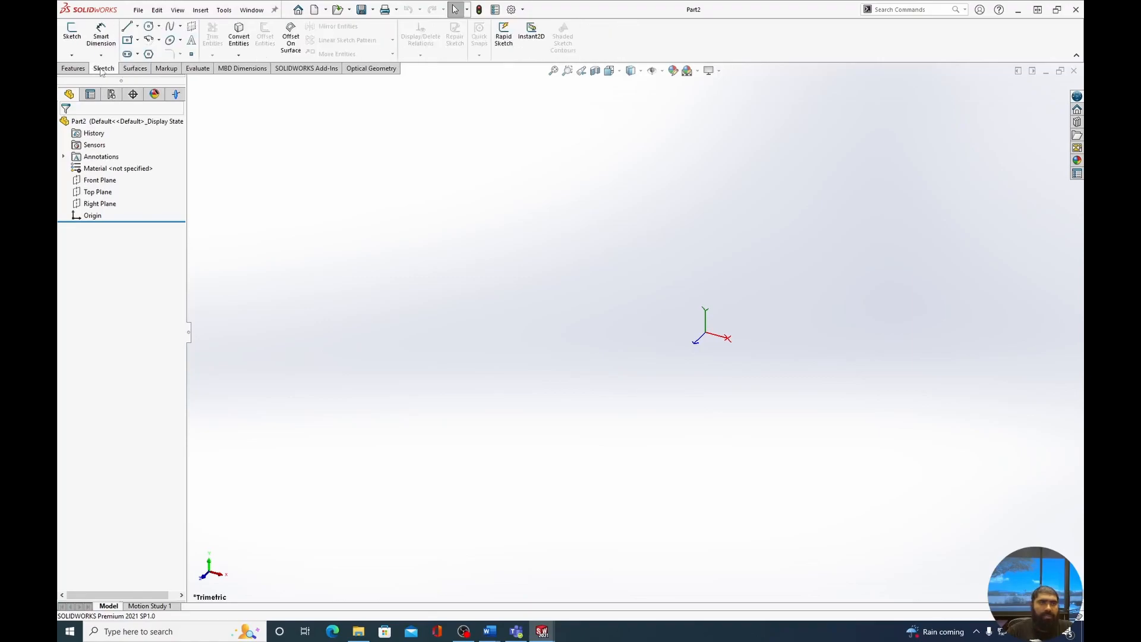
left_click(71, 34)
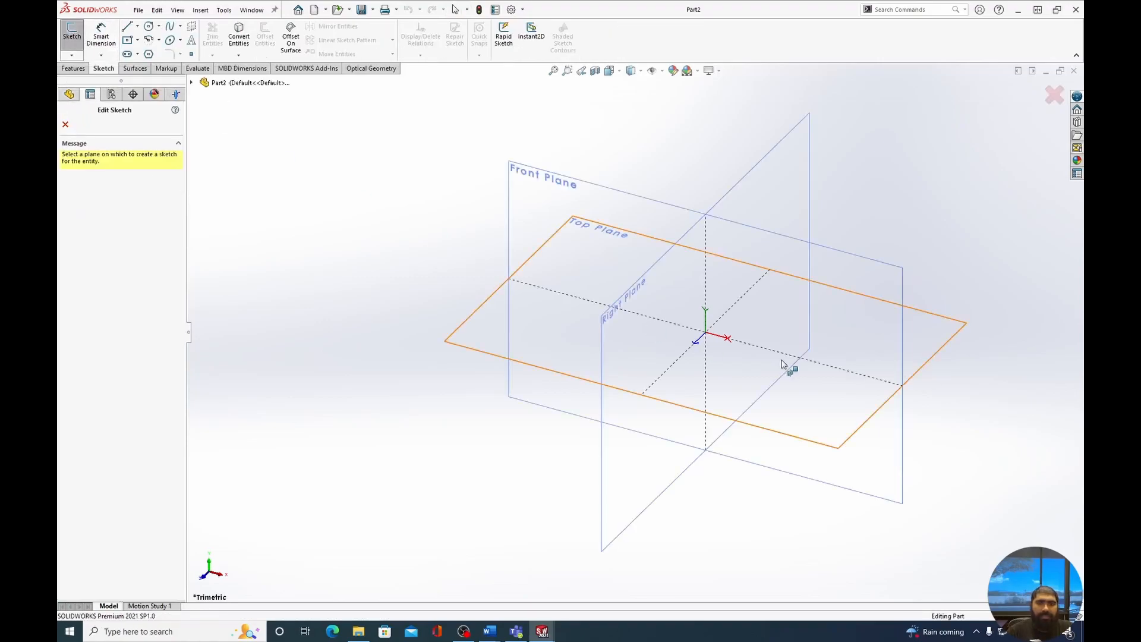
left_click(543, 184)
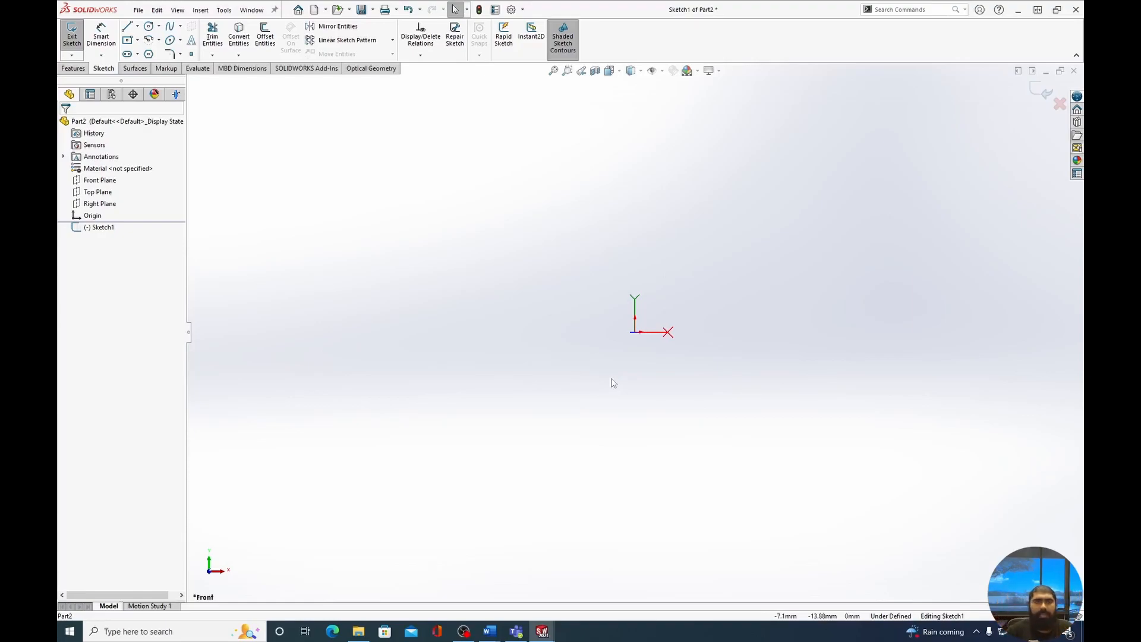
left_click(127, 40)
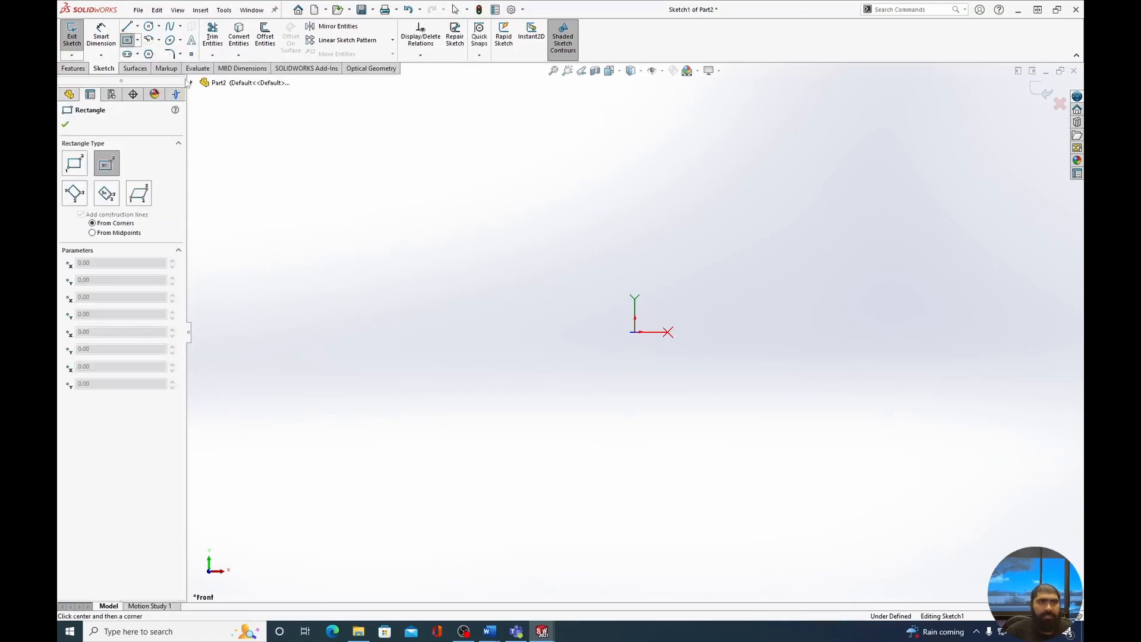
left_click(635, 331)
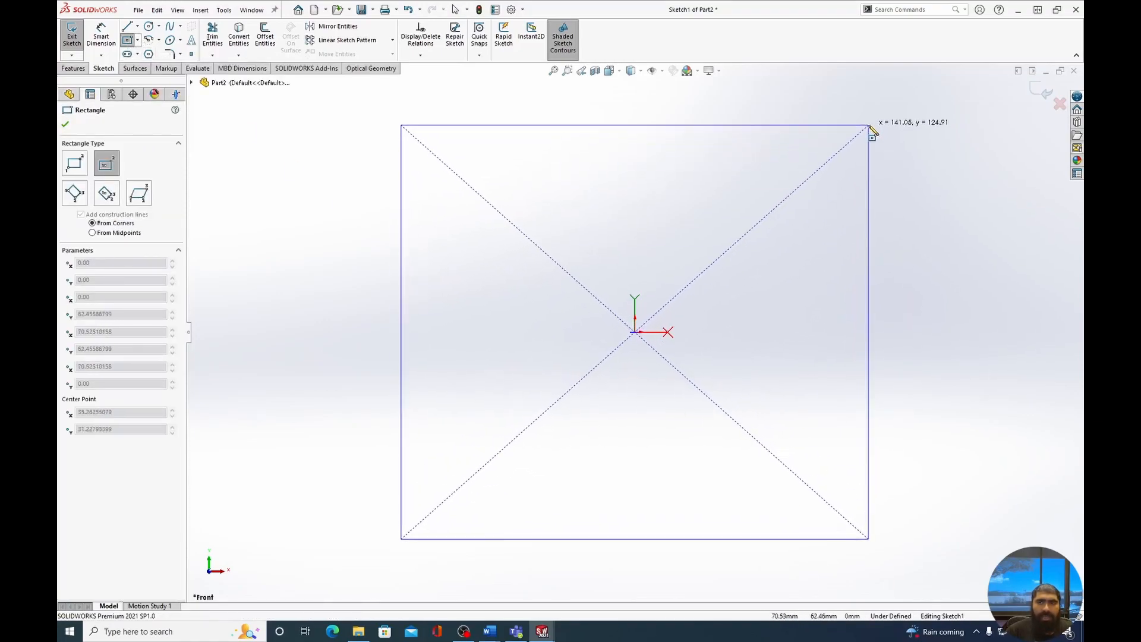
left_click(869, 126)
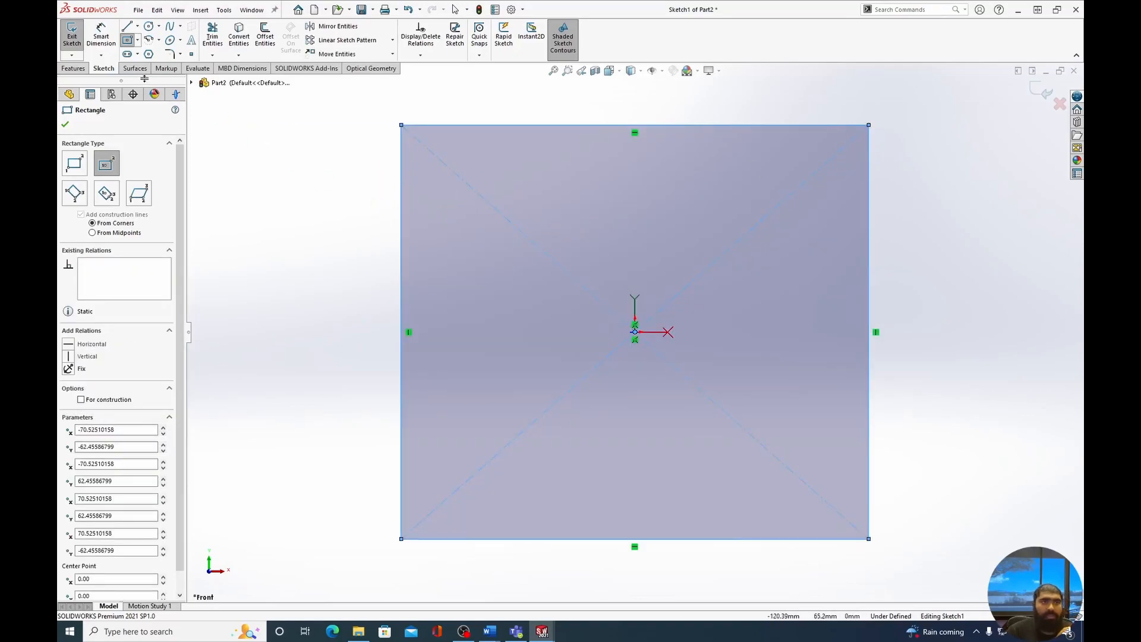
- Dimension the rectangle's horizontal edge as 100 mm
left_click(102, 37)
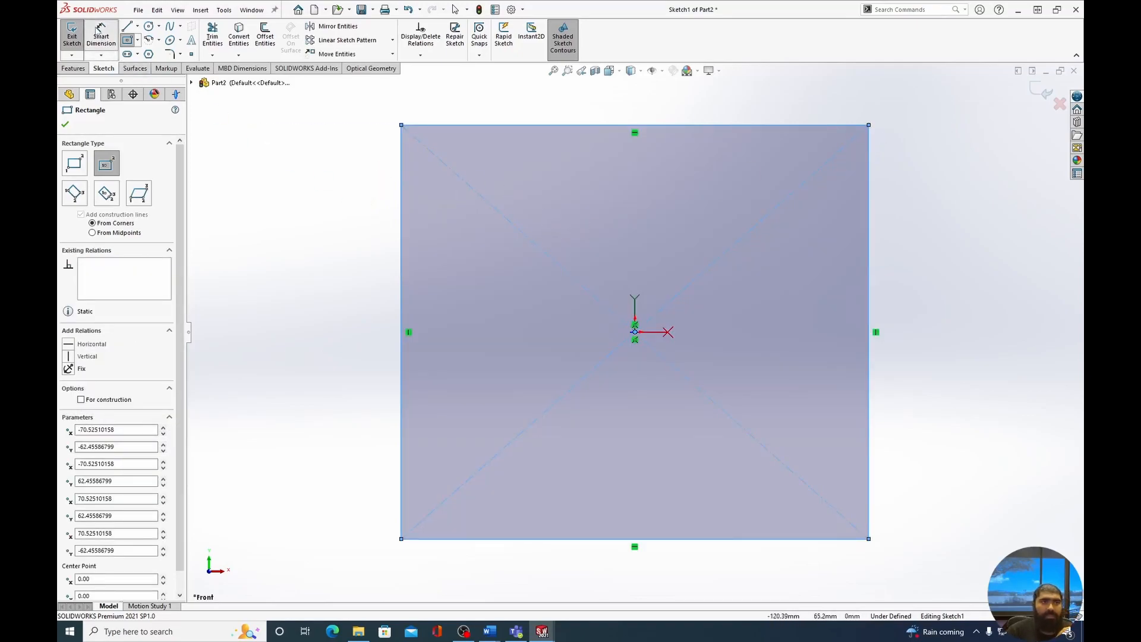
left_click(635, 131)
left_click(636, 199)
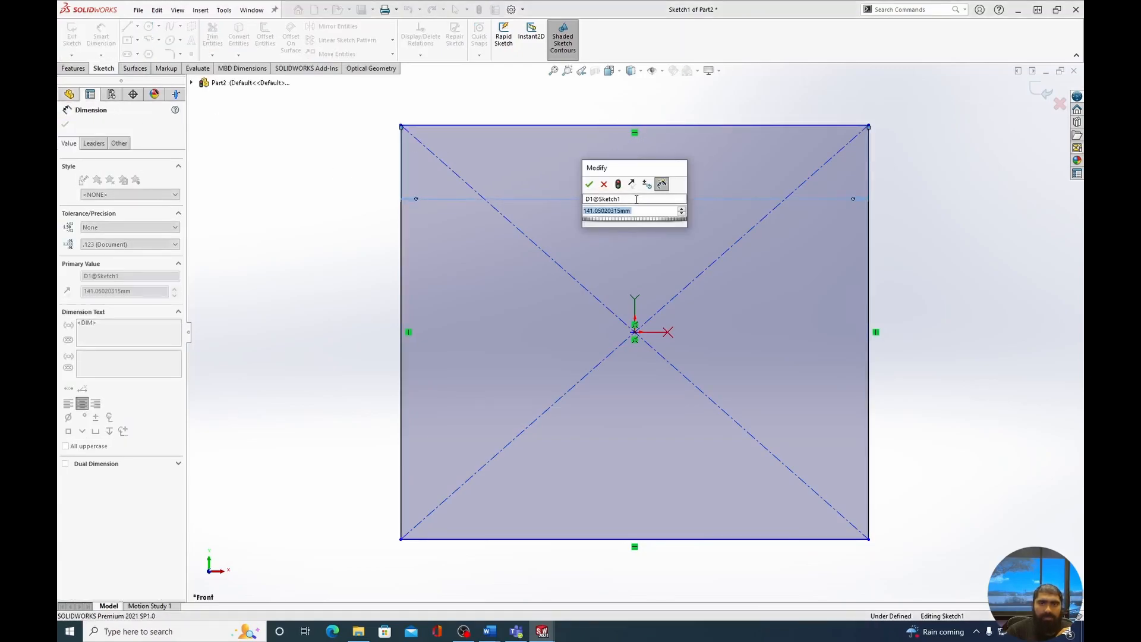
type("100")
key("Return")
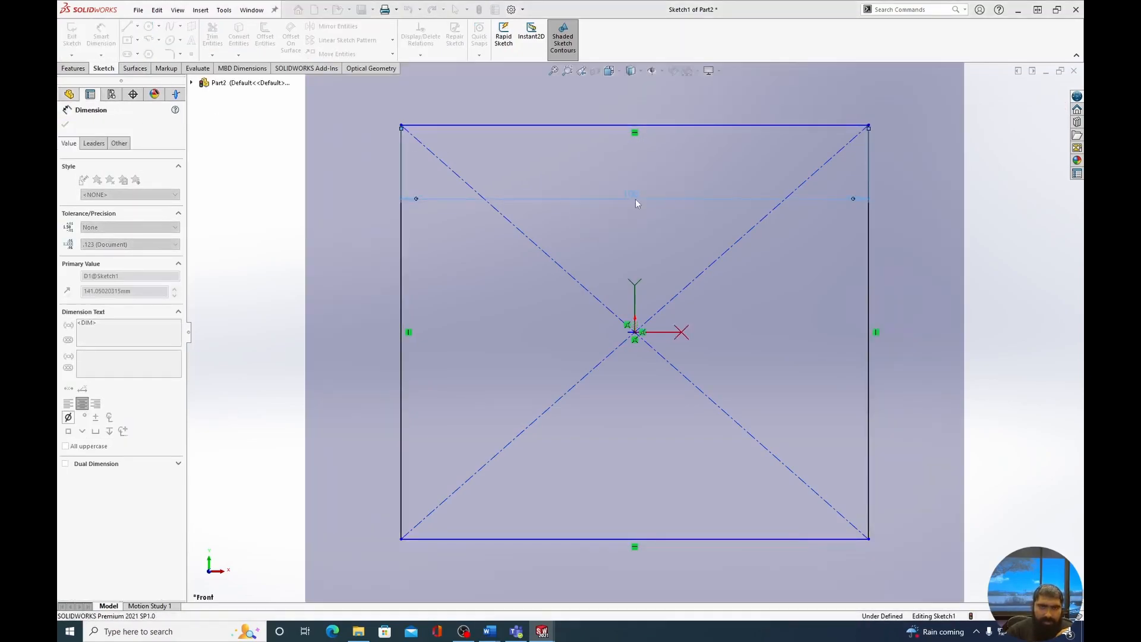
- Dimension the rectangle's vertical edge with the equation ="D1@Sketch1", linking it to the horizontal dimension
left_click(401, 284)
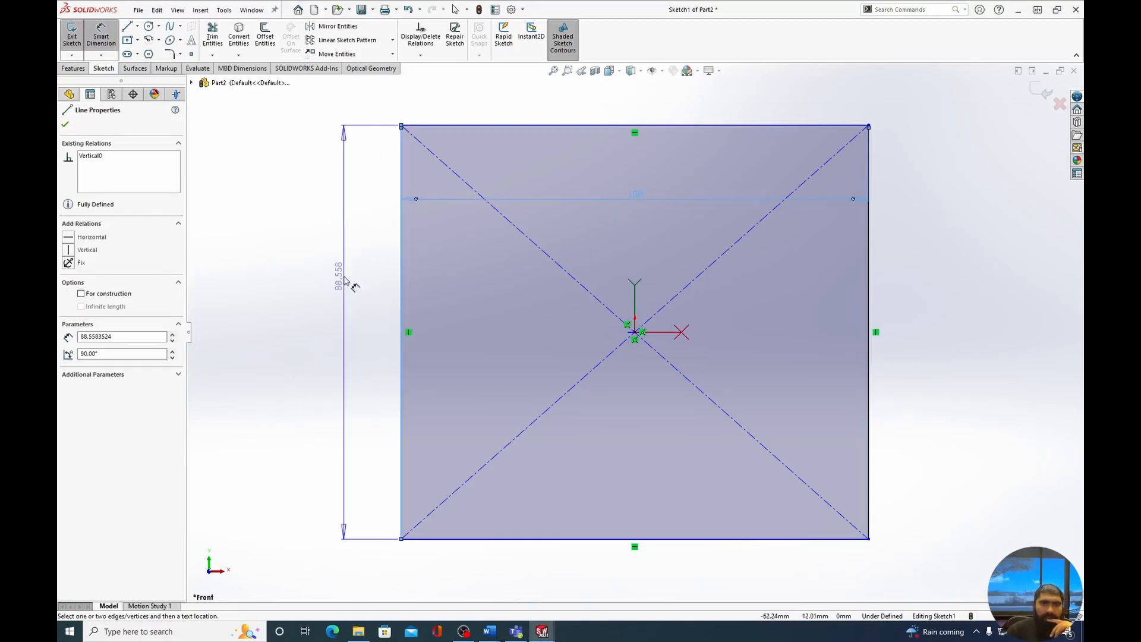
left_click(346, 279)
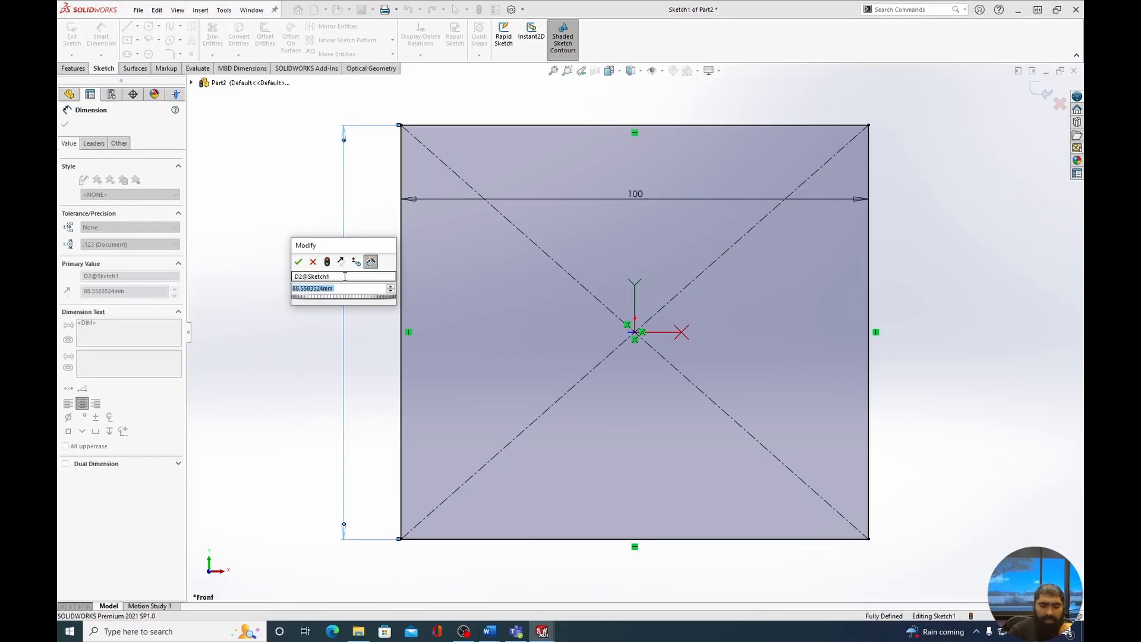
type("=")
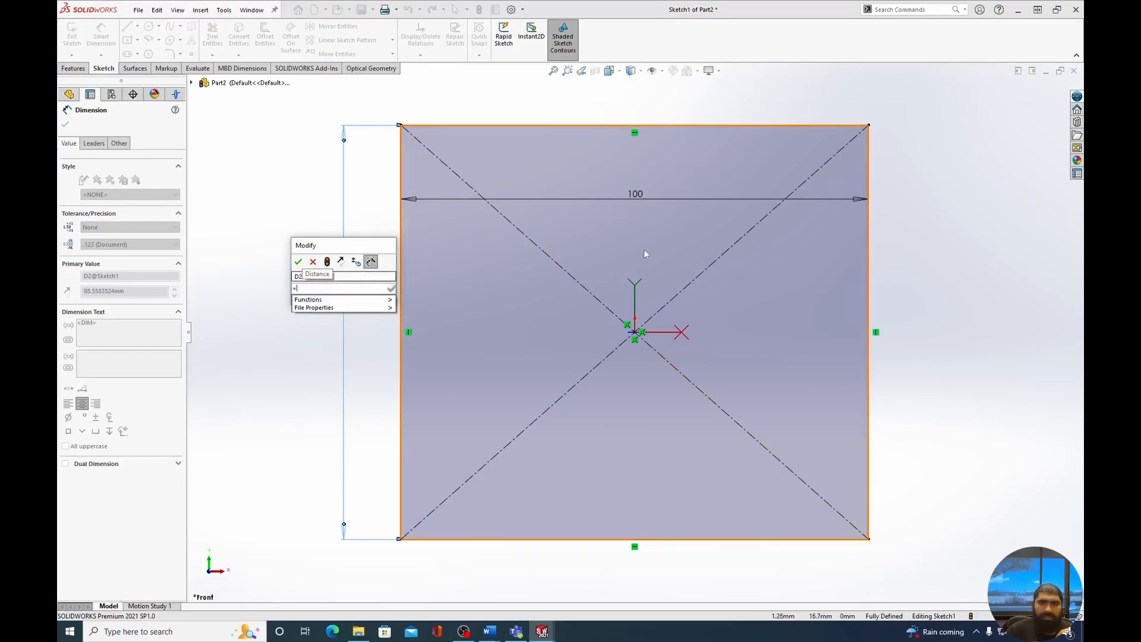
left_click(639, 196)
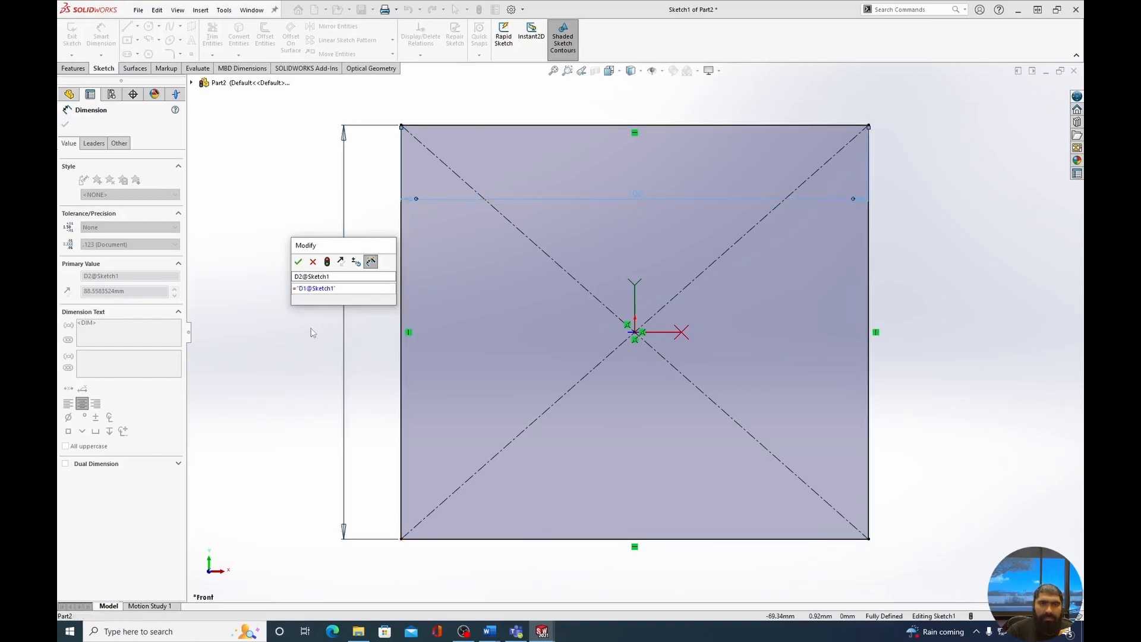
left_click(298, 262)
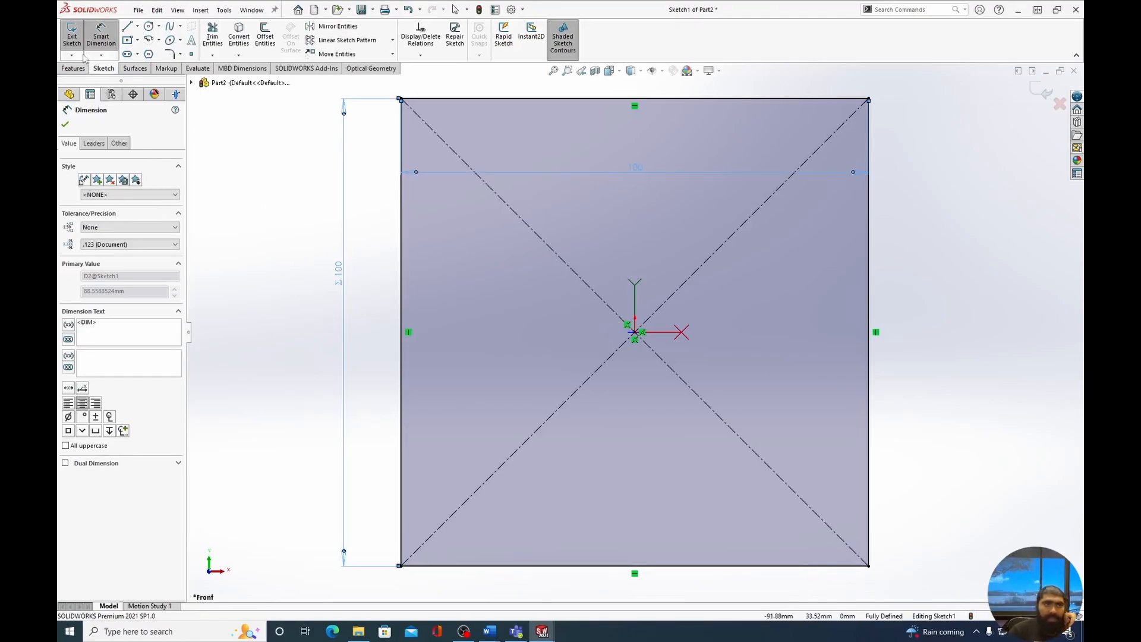
left_click(65, 125)
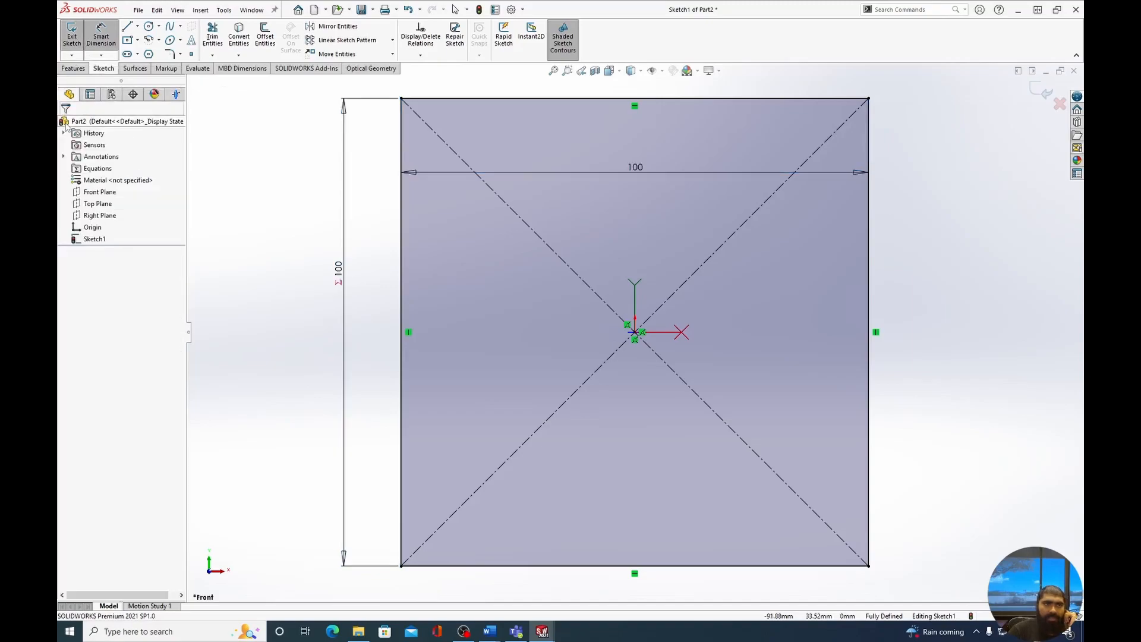
- Extrude the square sketch as a blind boss 2 mm deep
left_click(81, 70)
left_click(76, 34)
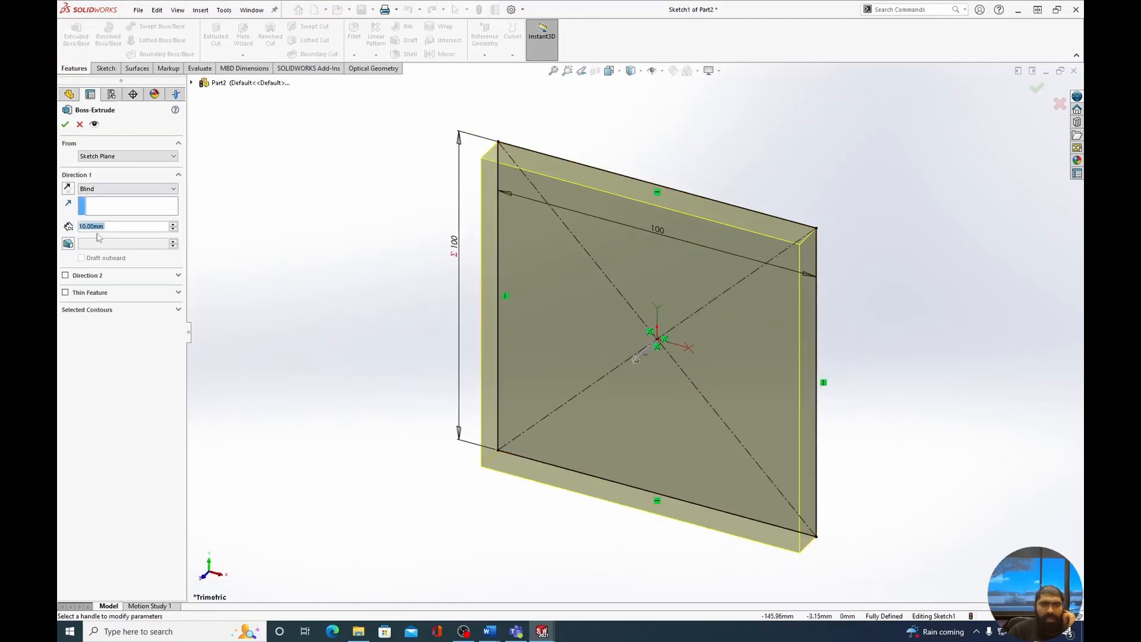
type("2")
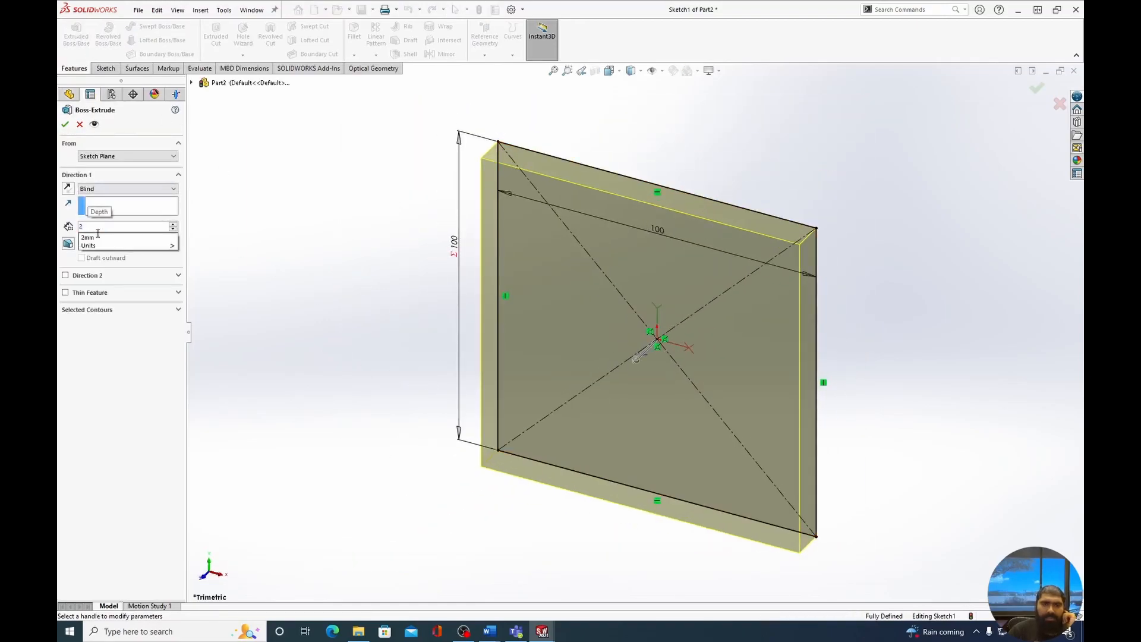
key("Return")
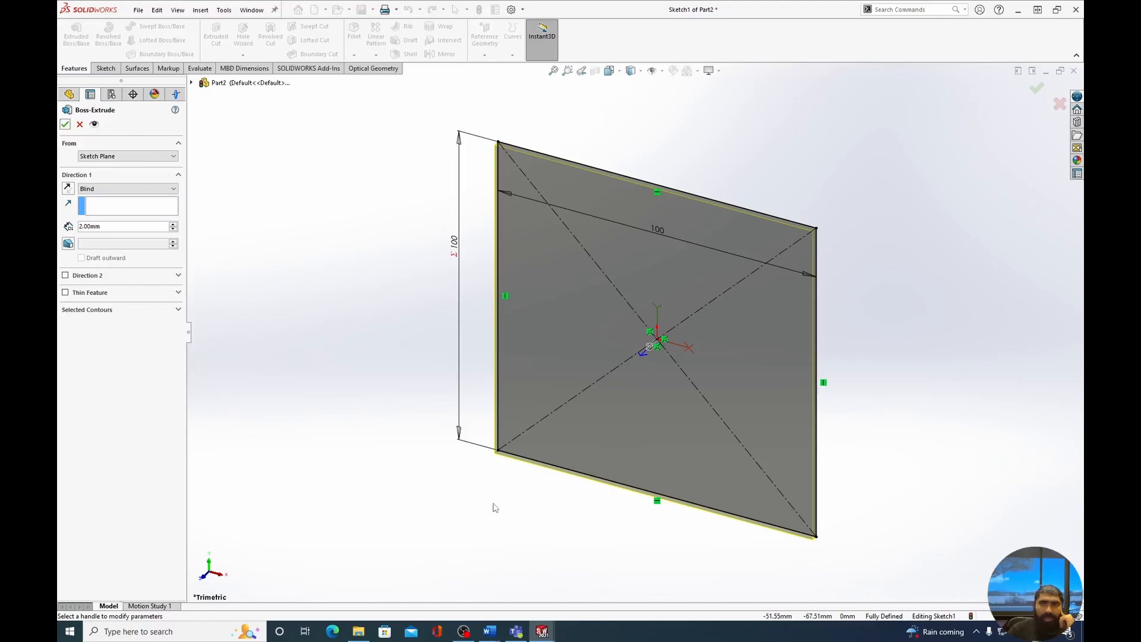
left_click(64, 125)
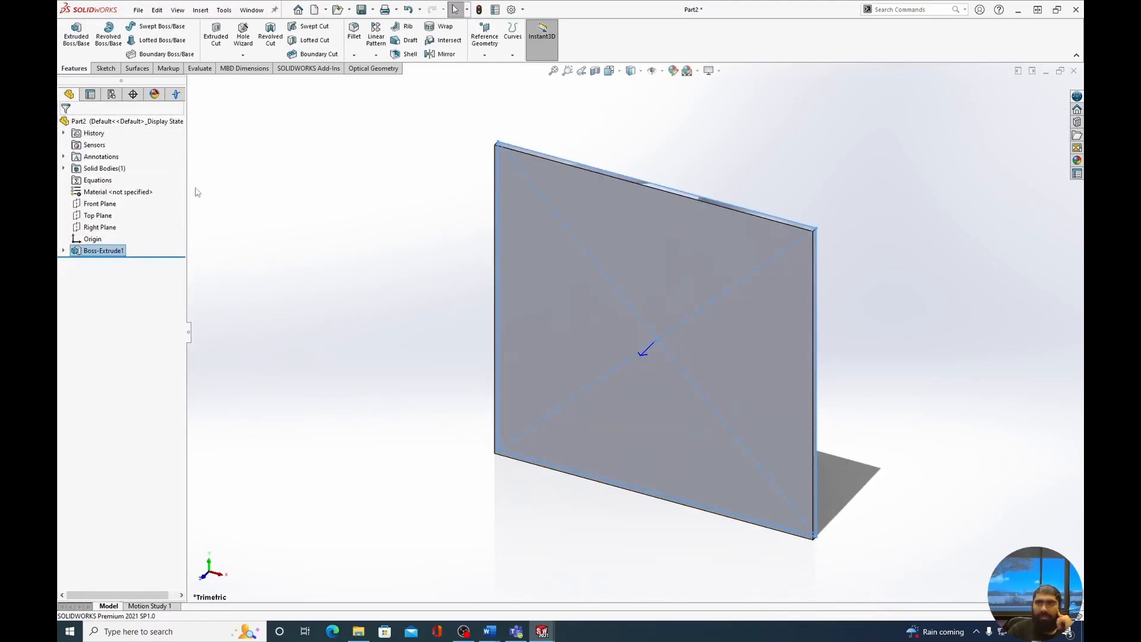
- Switch to the parabola part and save it as Parabolaic reflector.SLDPRT in the Practice 1 - Parabola folder, replacing the existing file
left_click(1045, 72)
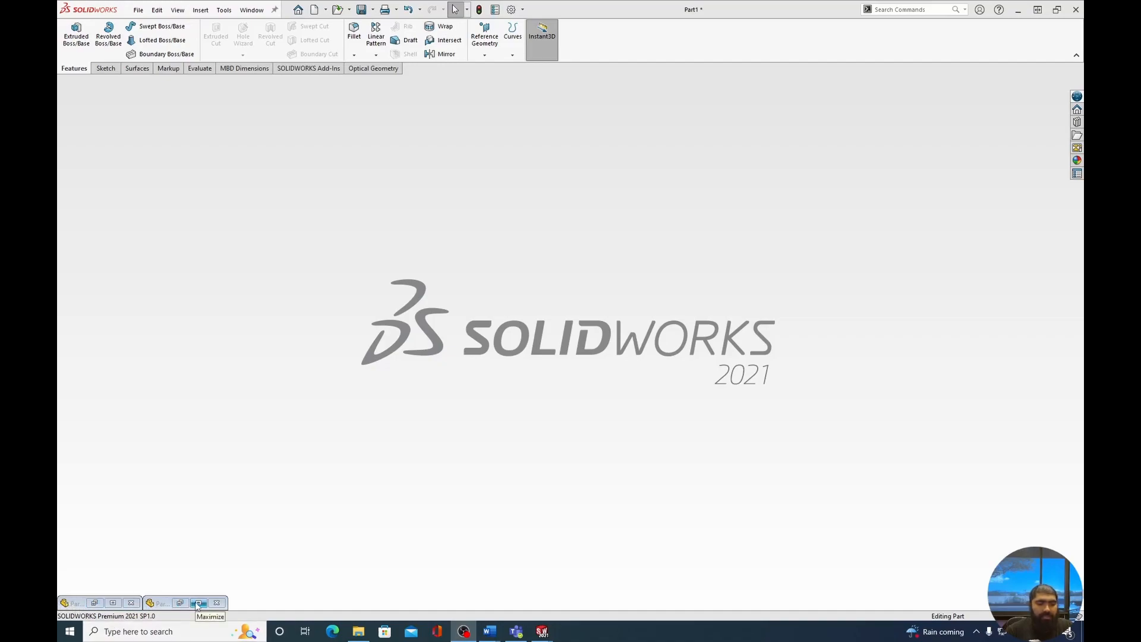
left_click(113, 602)
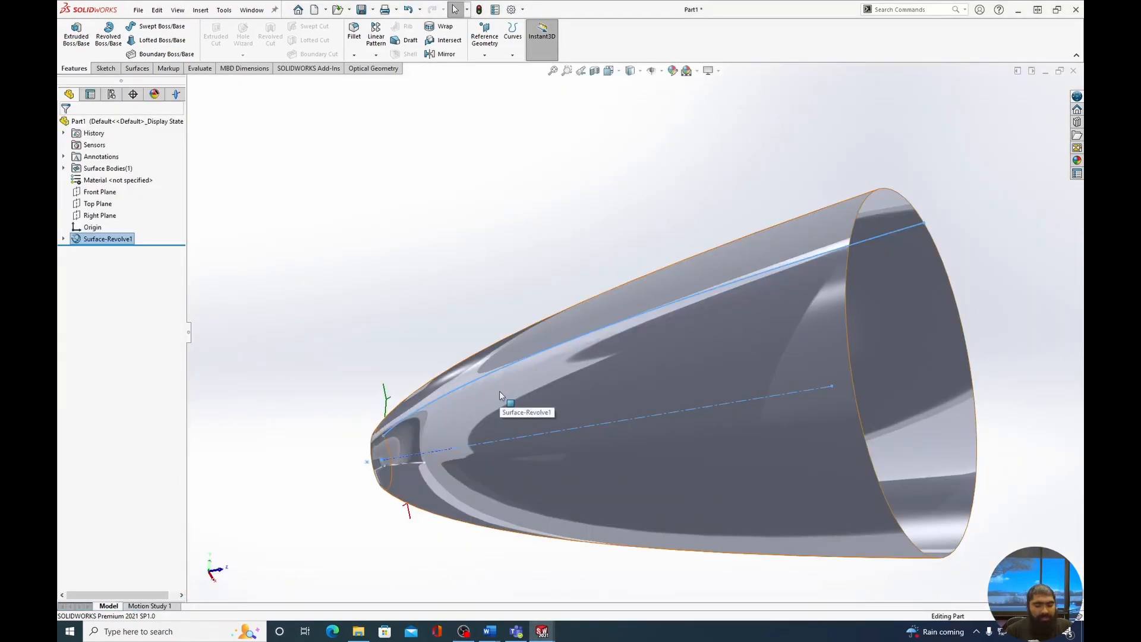
key("ctrl+s")
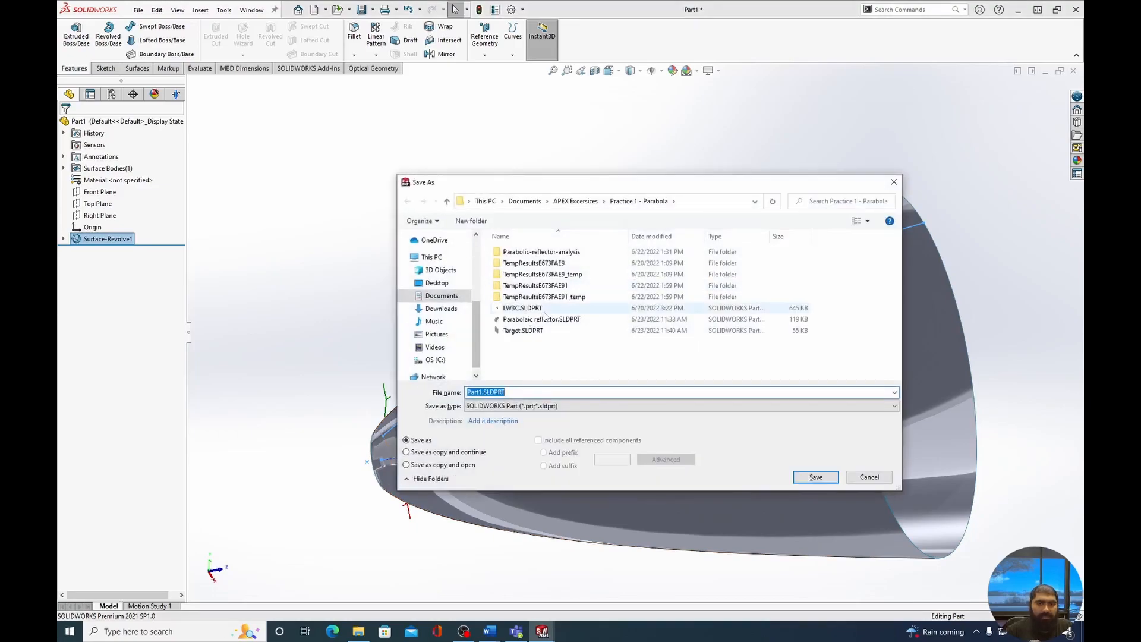
left_click(541, 319)
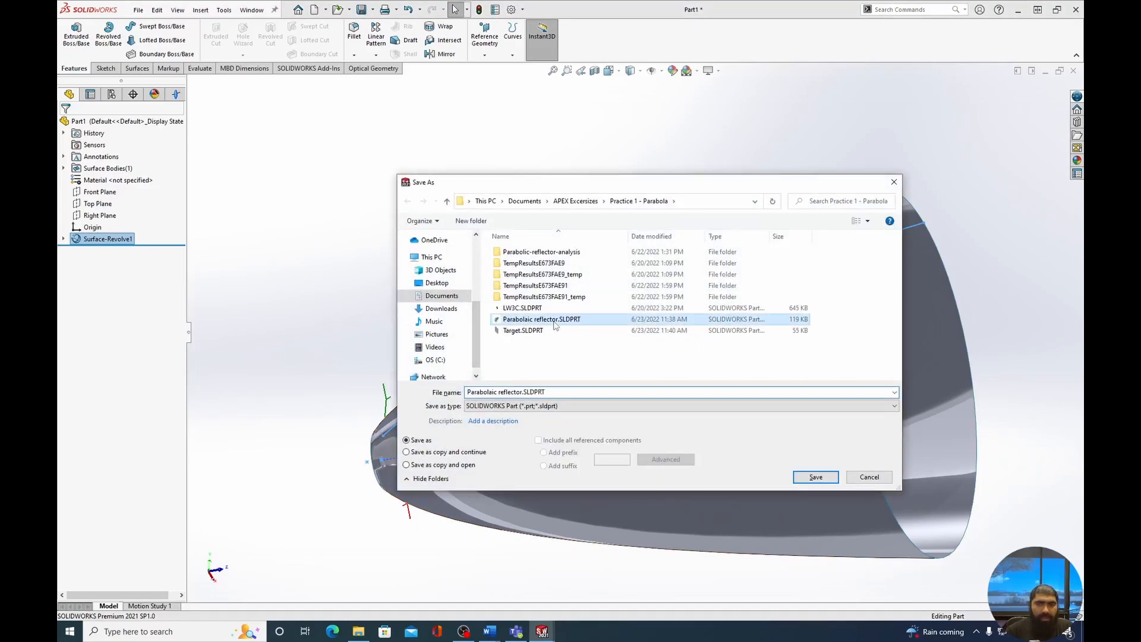
left_click(816, 477)
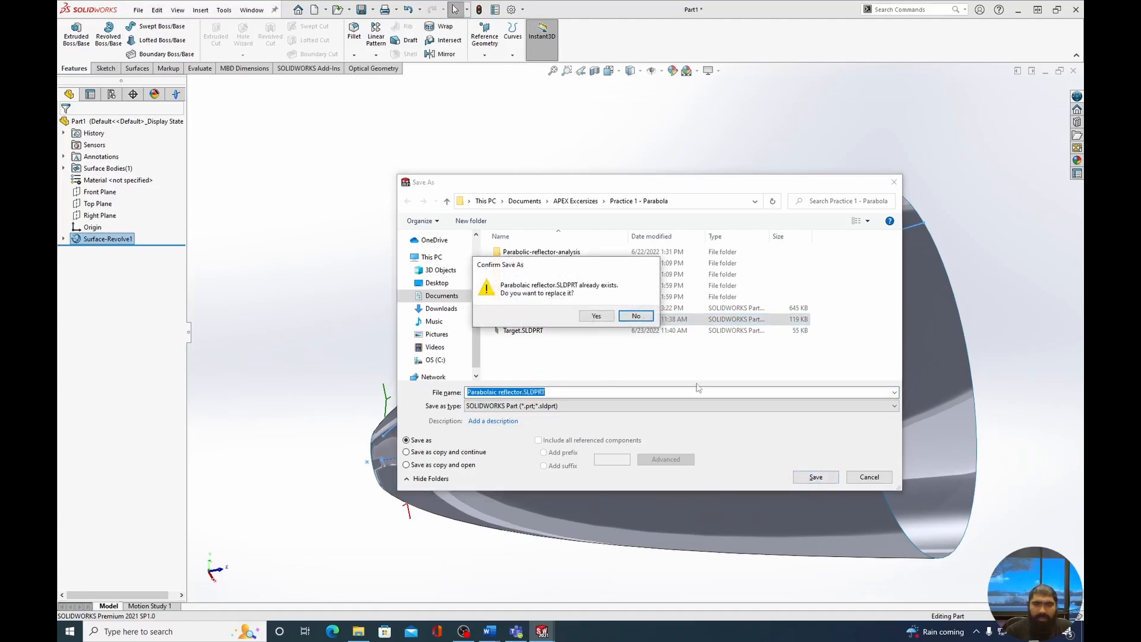
left_click(599, 316)
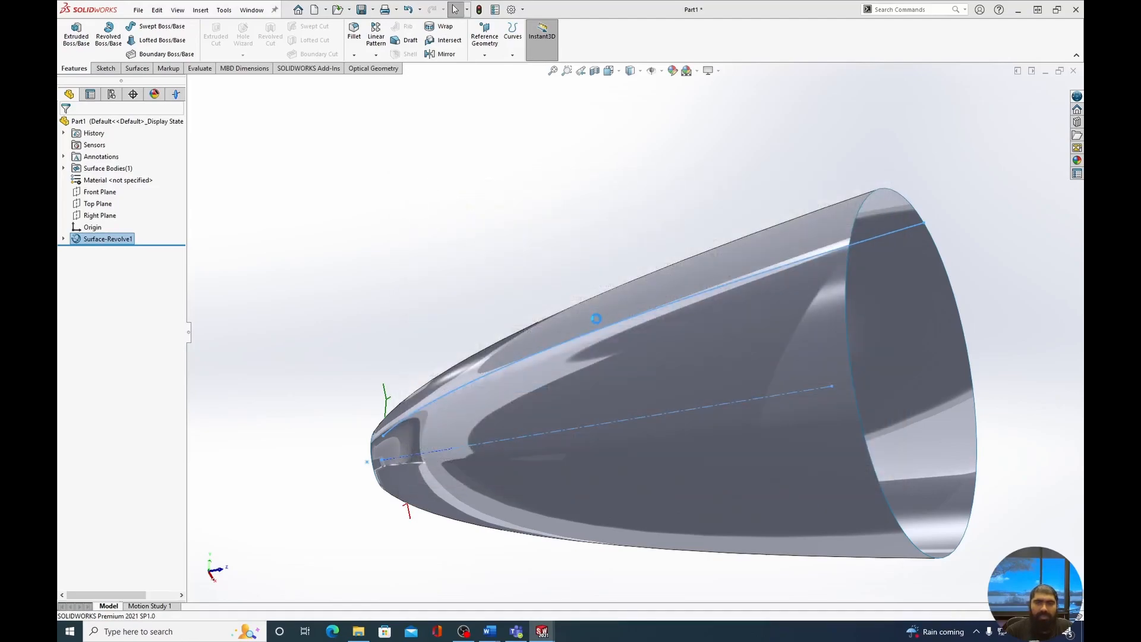
- Switch to the square plate part and save it as Target.SLDPRT in the same folder, replacing the existing file
left_click(1046, 72)
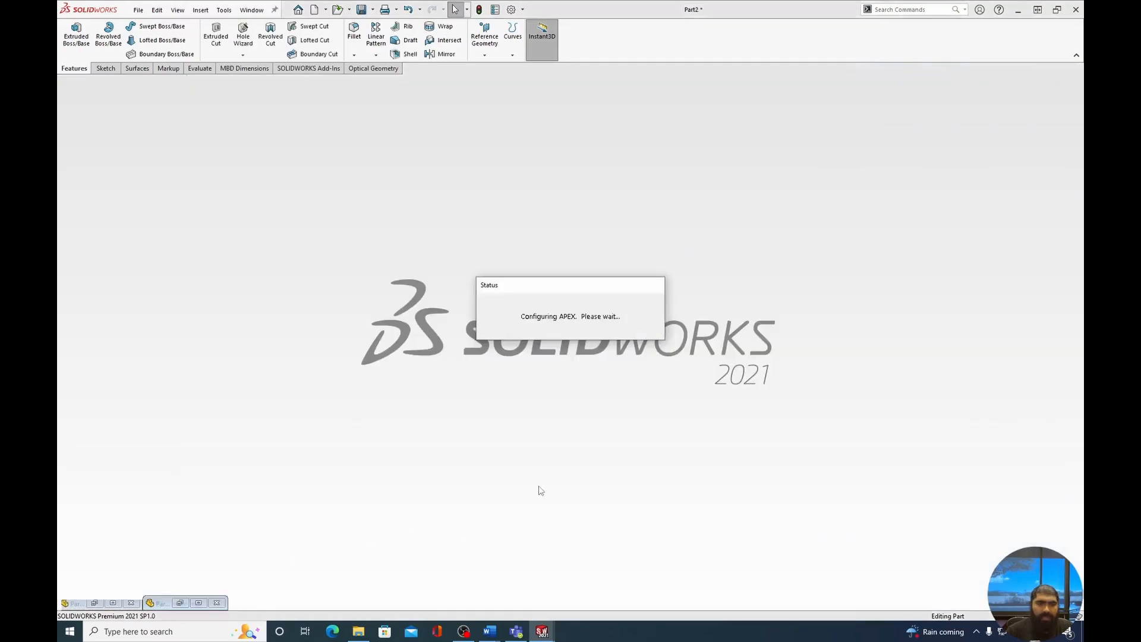
left_click(199, 603)
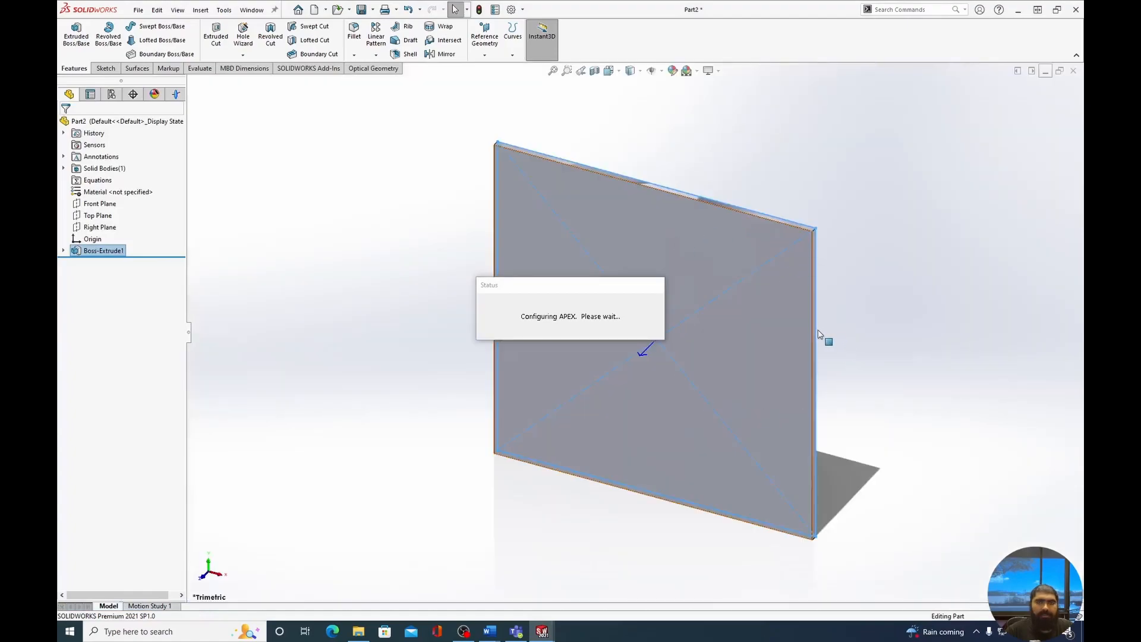
middle_click_drag(800, 317, 702, 286)
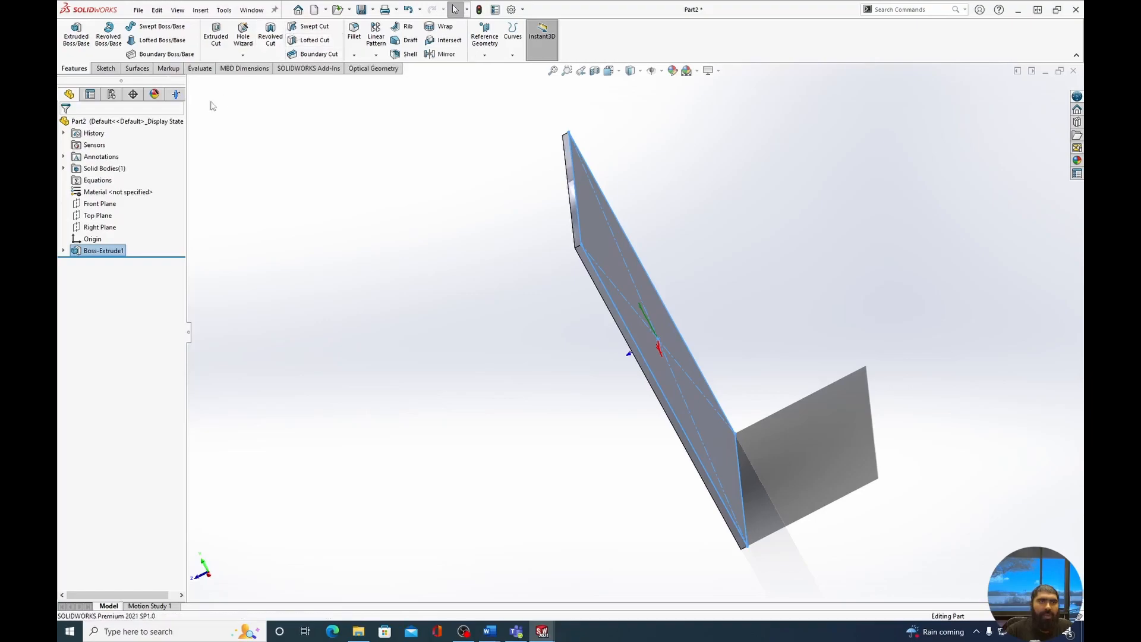
key("ctrl+s")
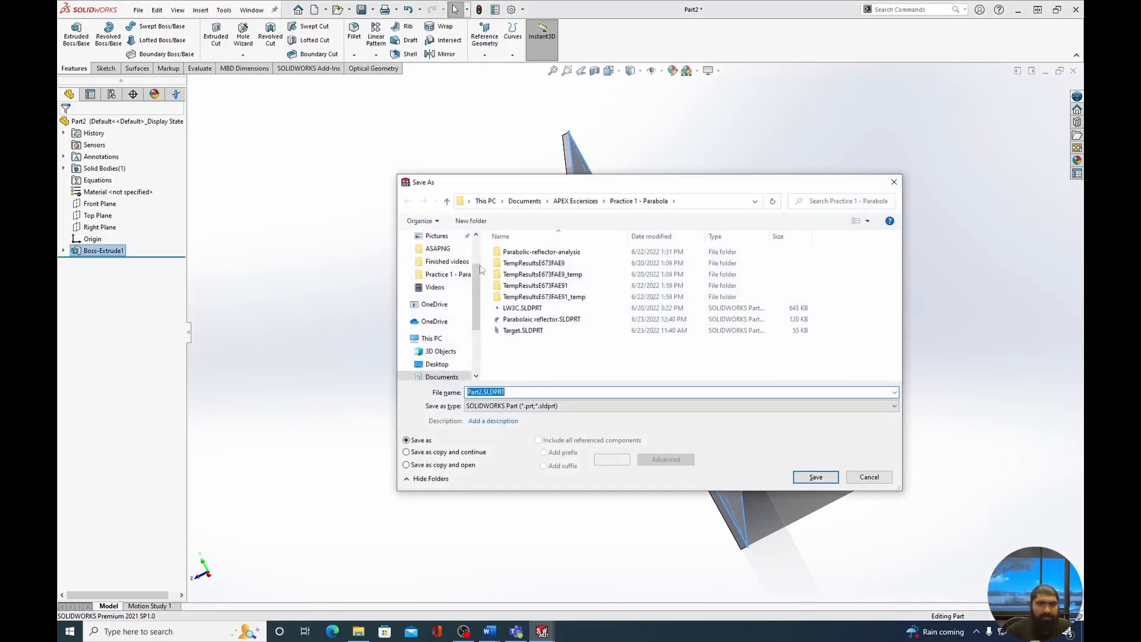
left_click(522, 331)
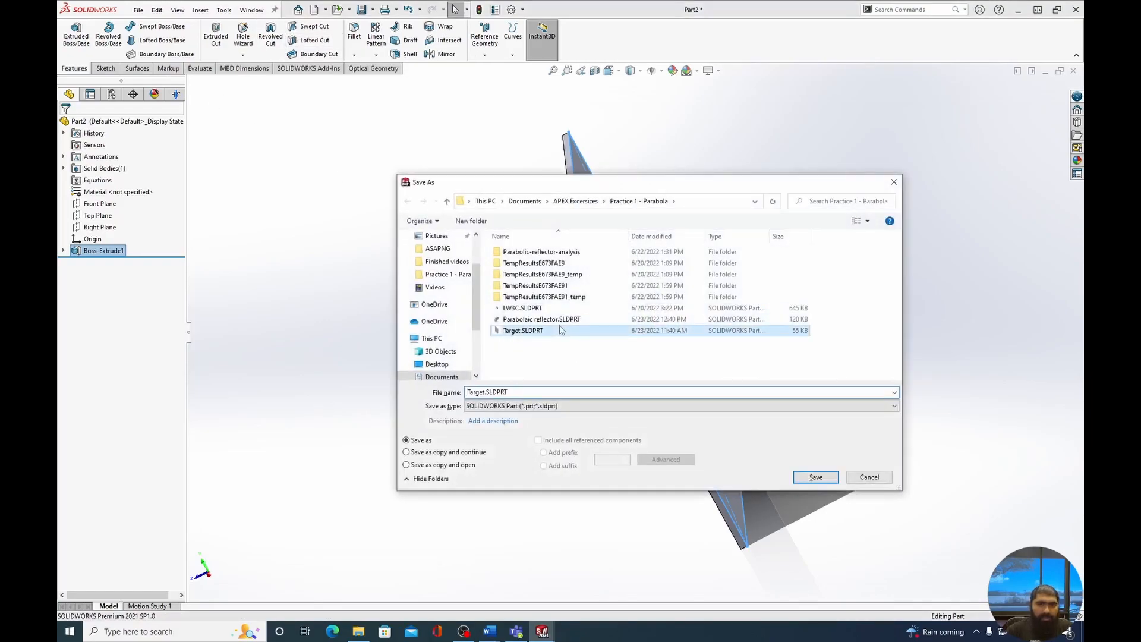
left_click(828, 479)
left_click(596, 316)
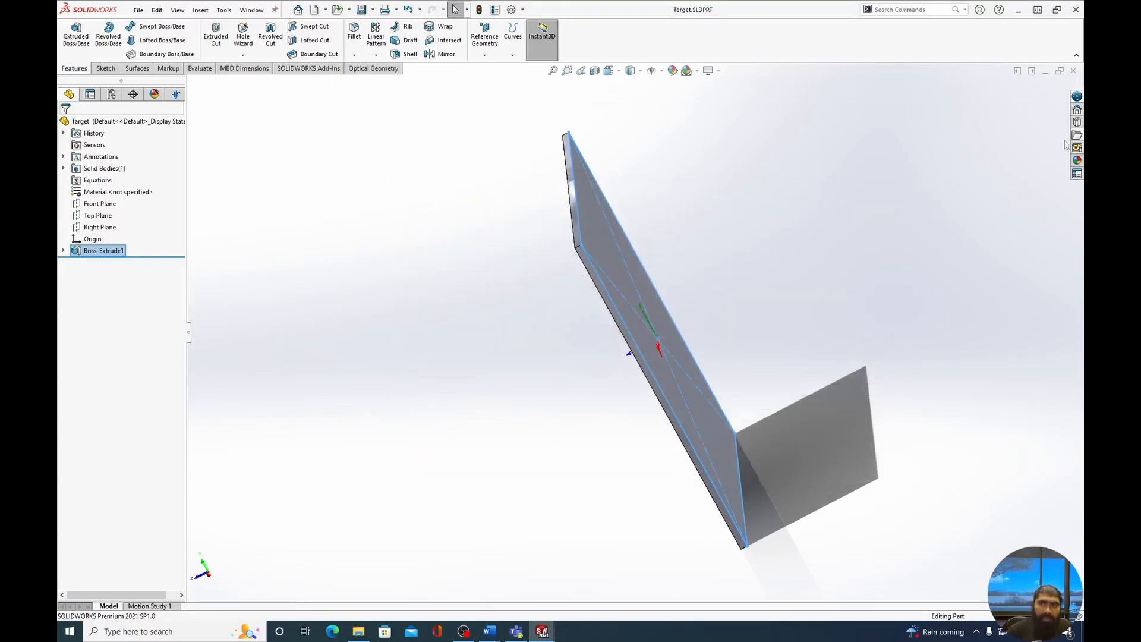
- Minimize the target part's window and create a new assembly from the APEX template Assem1_mm_ISO
left_click(1045, 72)
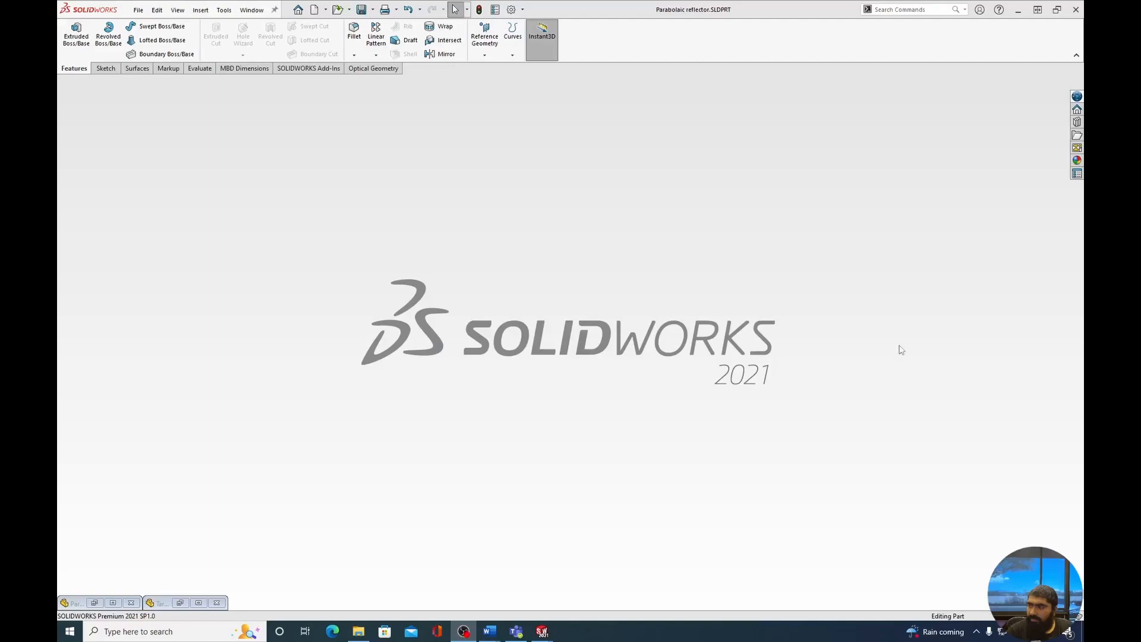
left_click(326, 11)
left_click(330, 23)
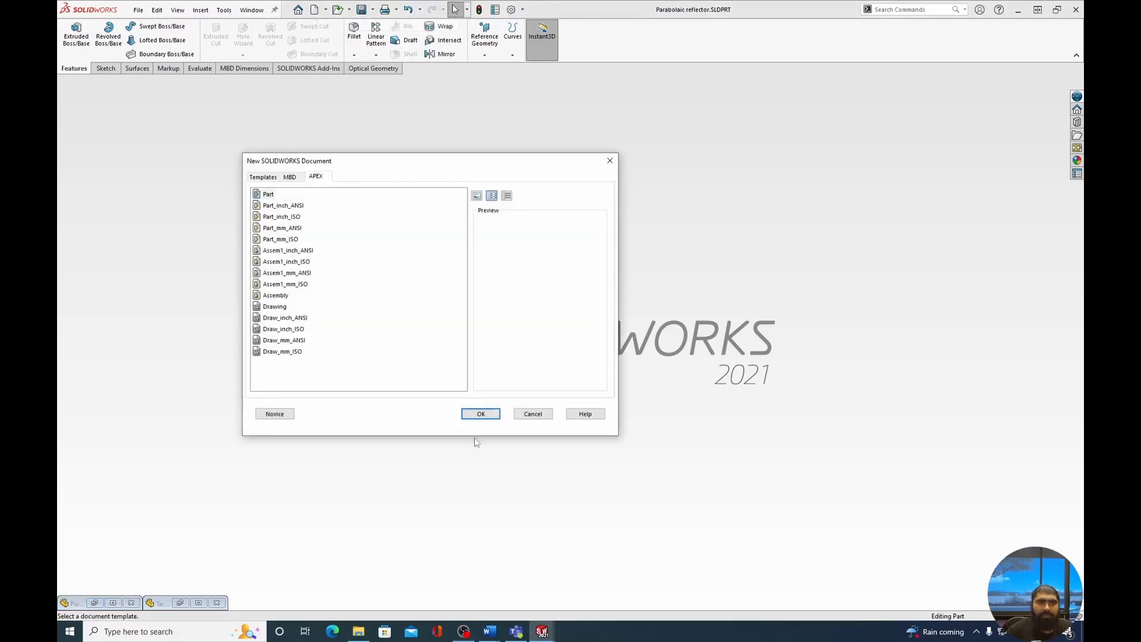
left_click(285, 284)
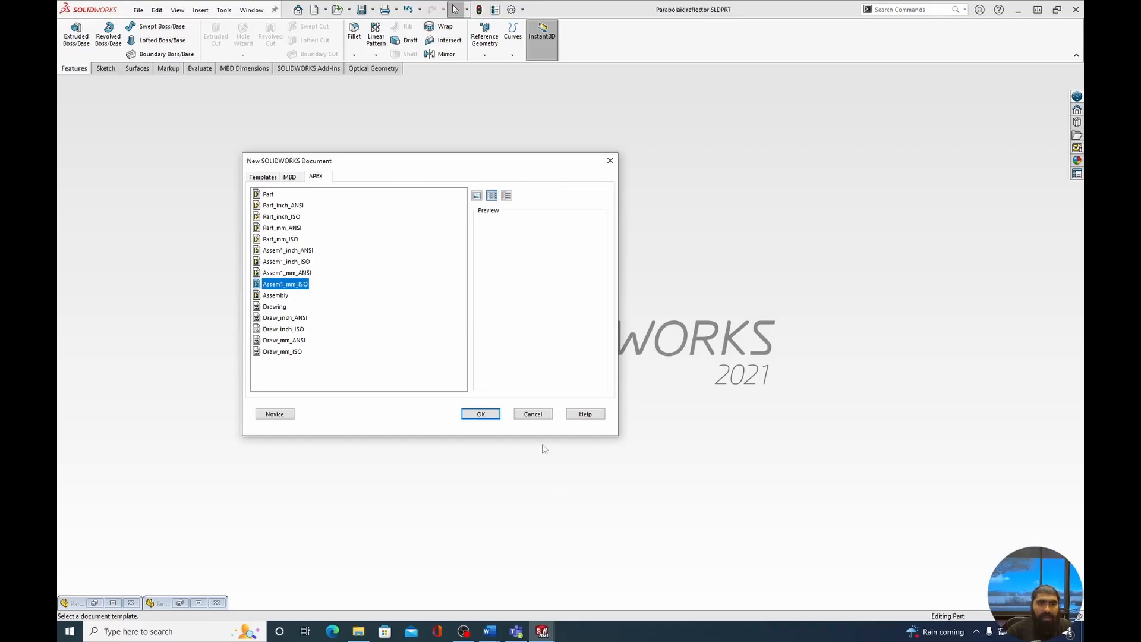
left_click(482, 413)
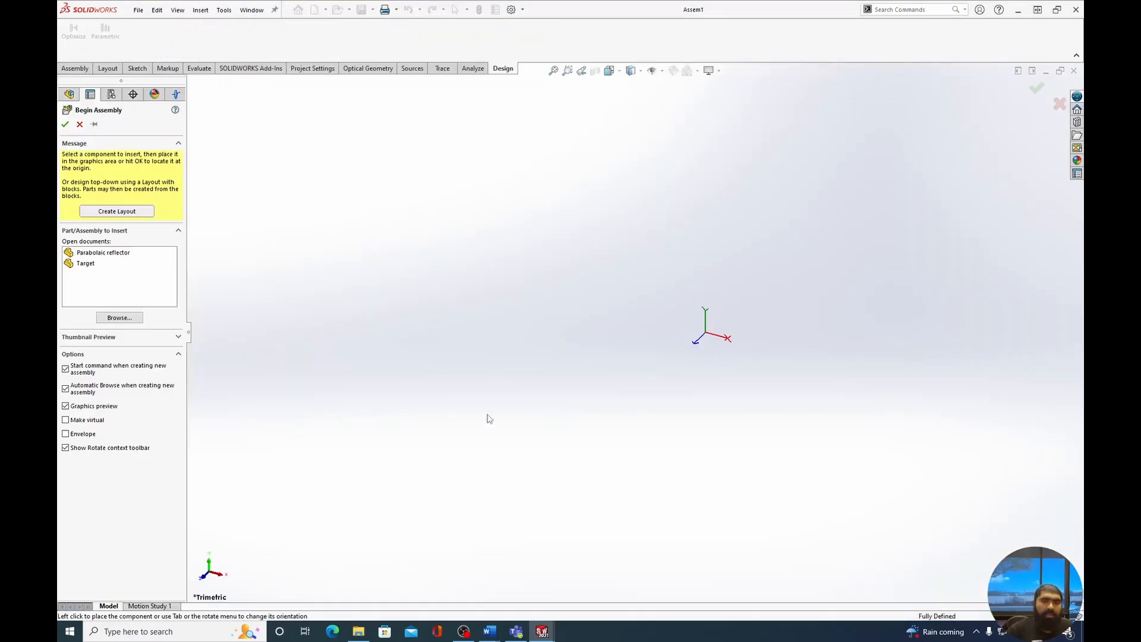
- Insert the Parabolaic reflector part at the assembly origin and set the component to float
left_click(117, 253)
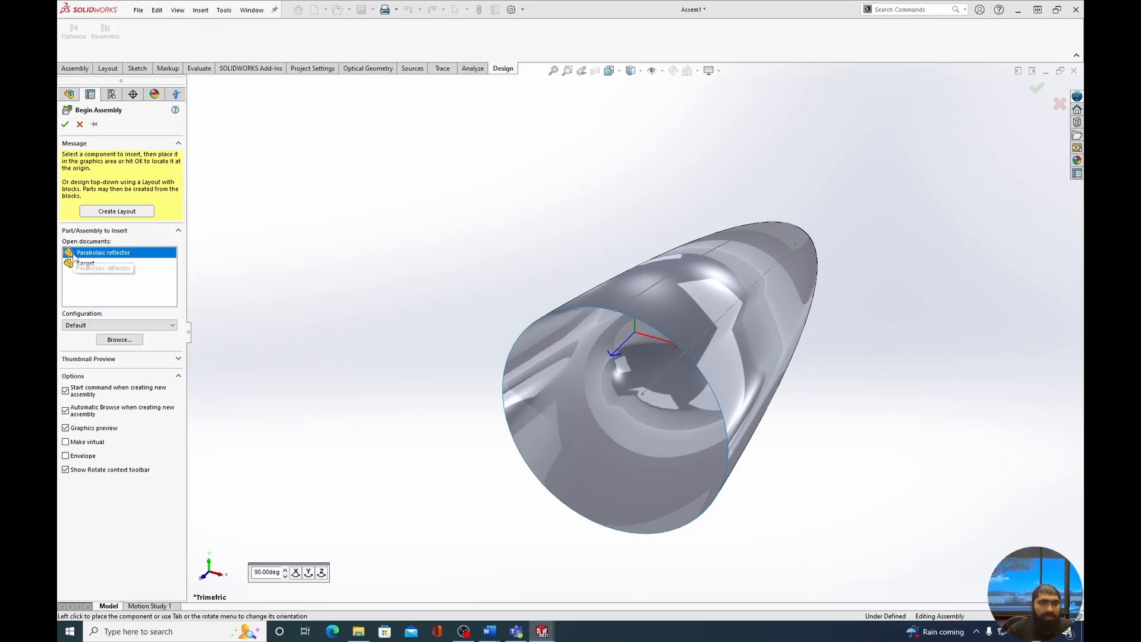
left_click(66, 125)
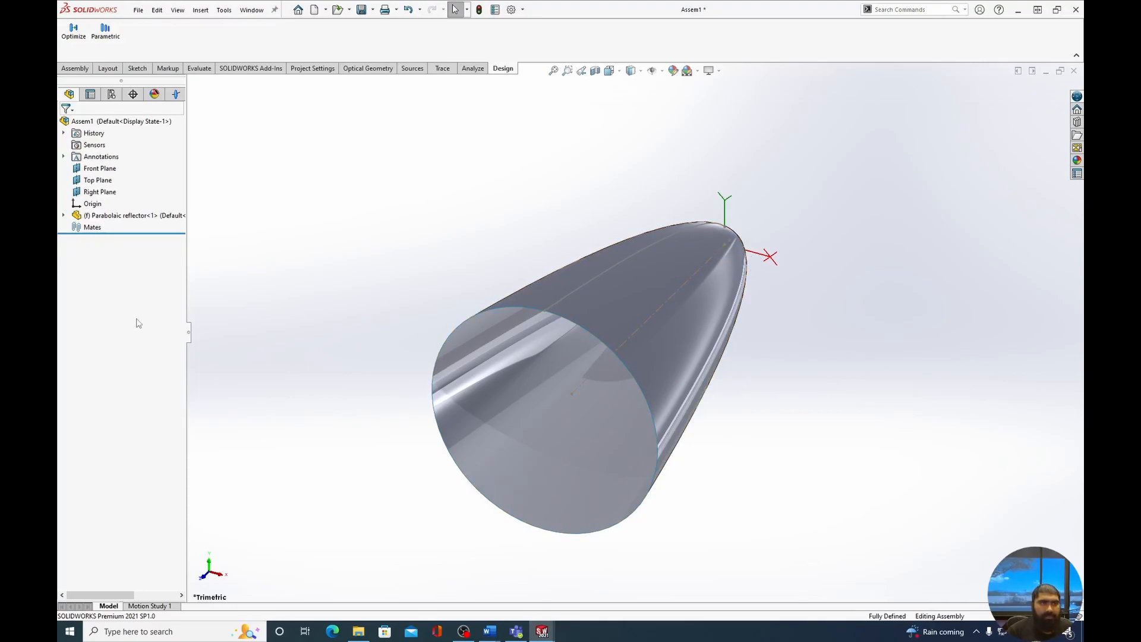
right_click(139, 216)
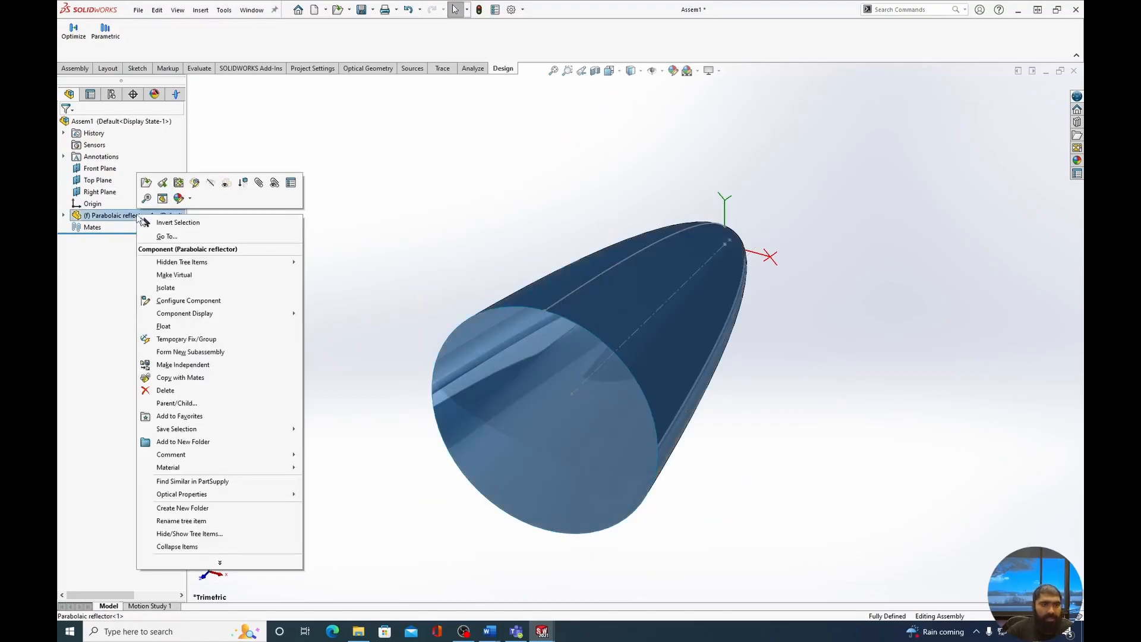
left_click(164, 326)
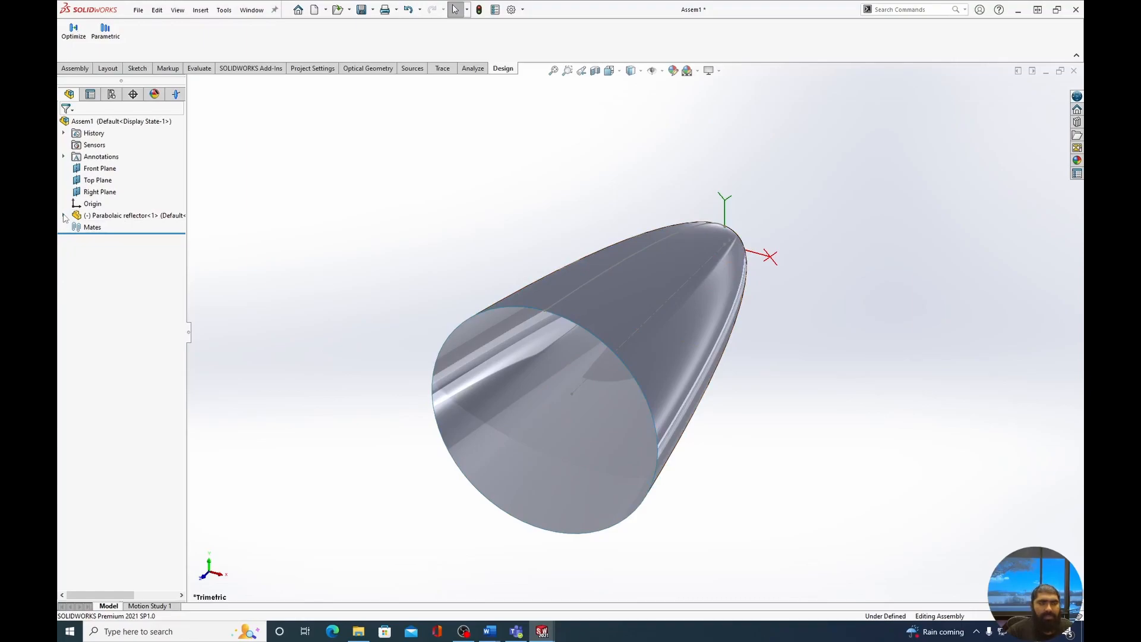
- Add a coincident mate between the assembly's Front Plane and the reflector's Front Plane
left_click(70, 69)
left_click(147, 35)
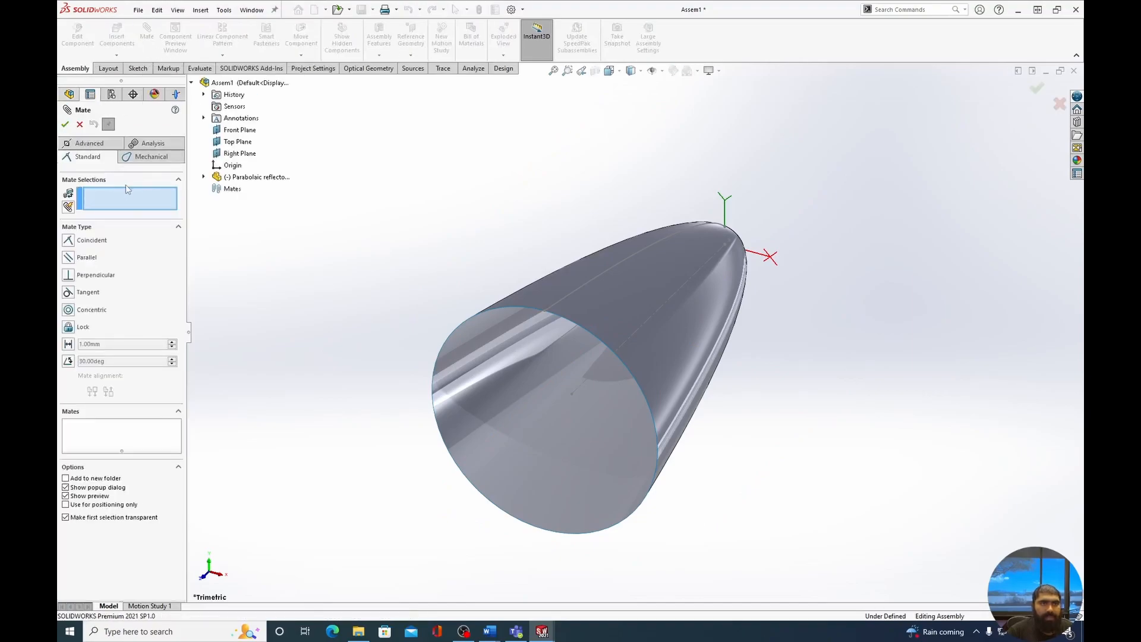
left_click(203, 176)
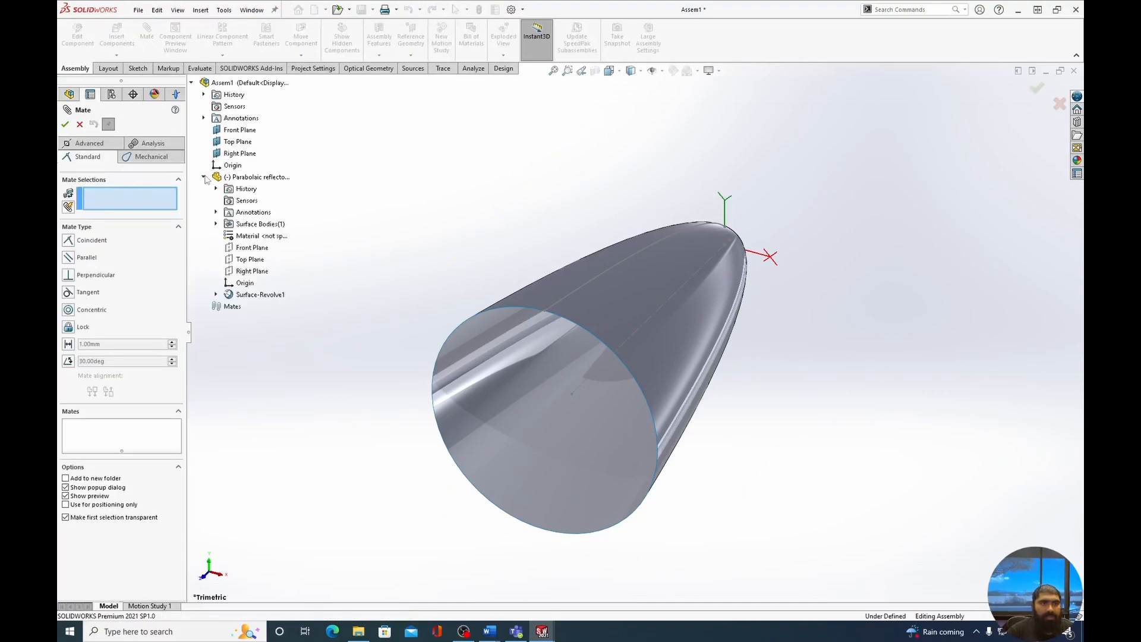
left_click(240, 130)
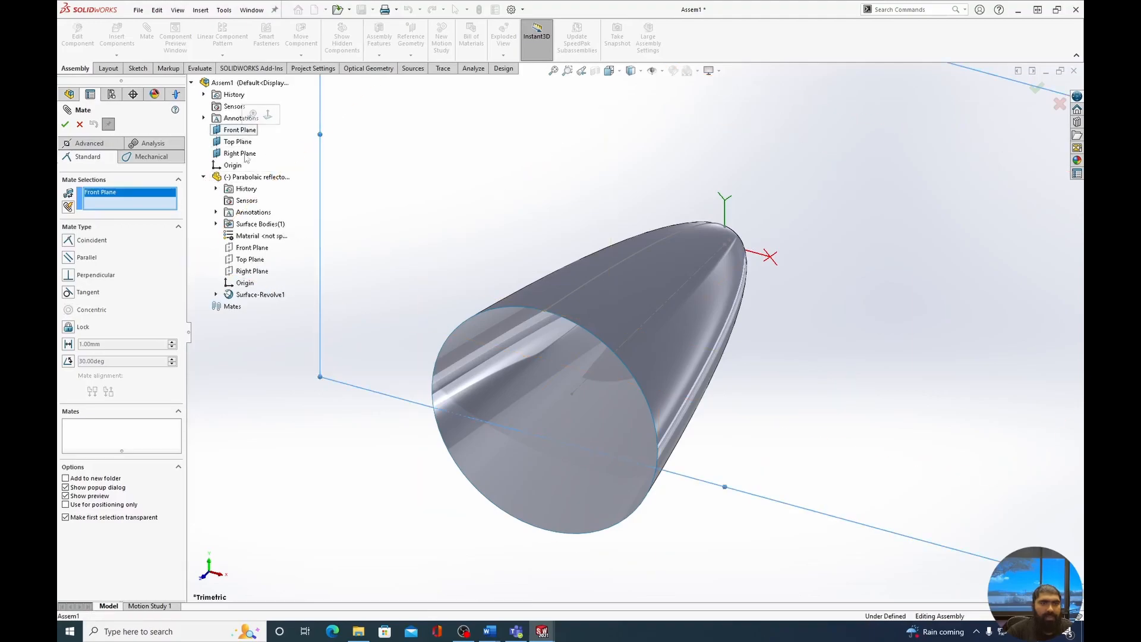
left_click(259, 249)
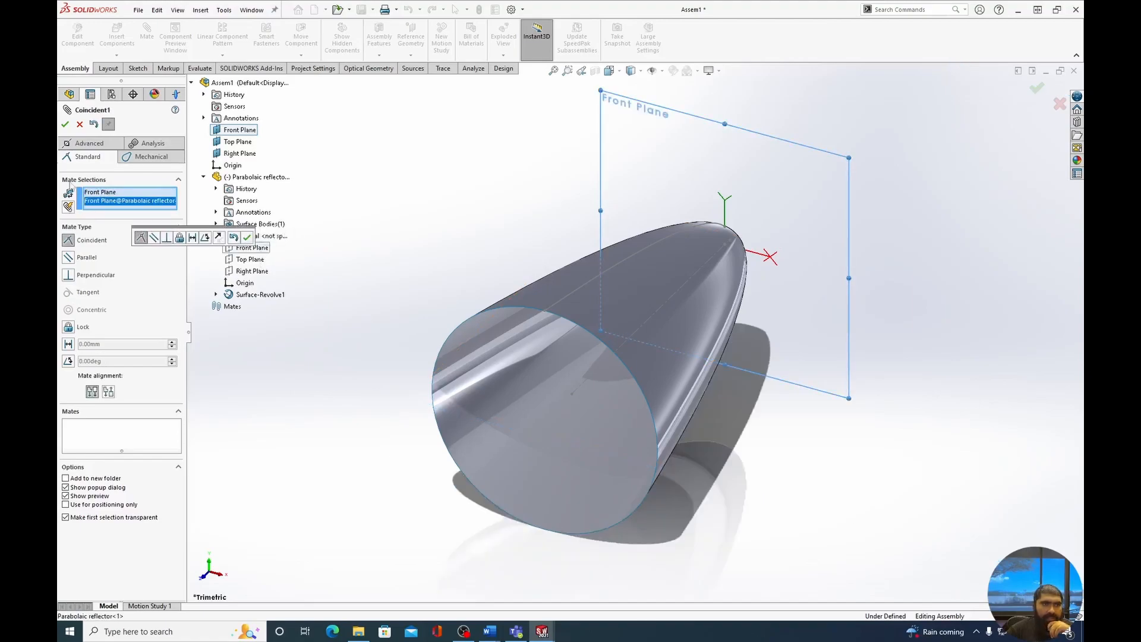
left_click(65, 124)
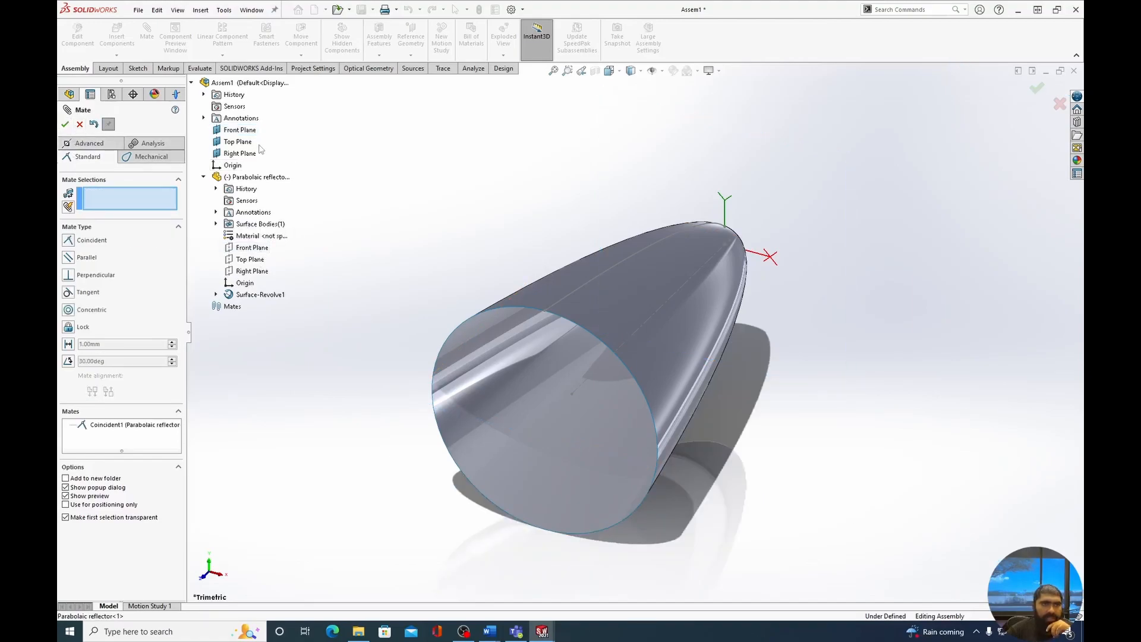
- Add coincident mates between the assembly's and the reflector's Top Planes and between their Right Planes, and finish mating
left_click(237, 141)
left_click(249, 259)
left_click(65, 124)
left_click(239, 153)
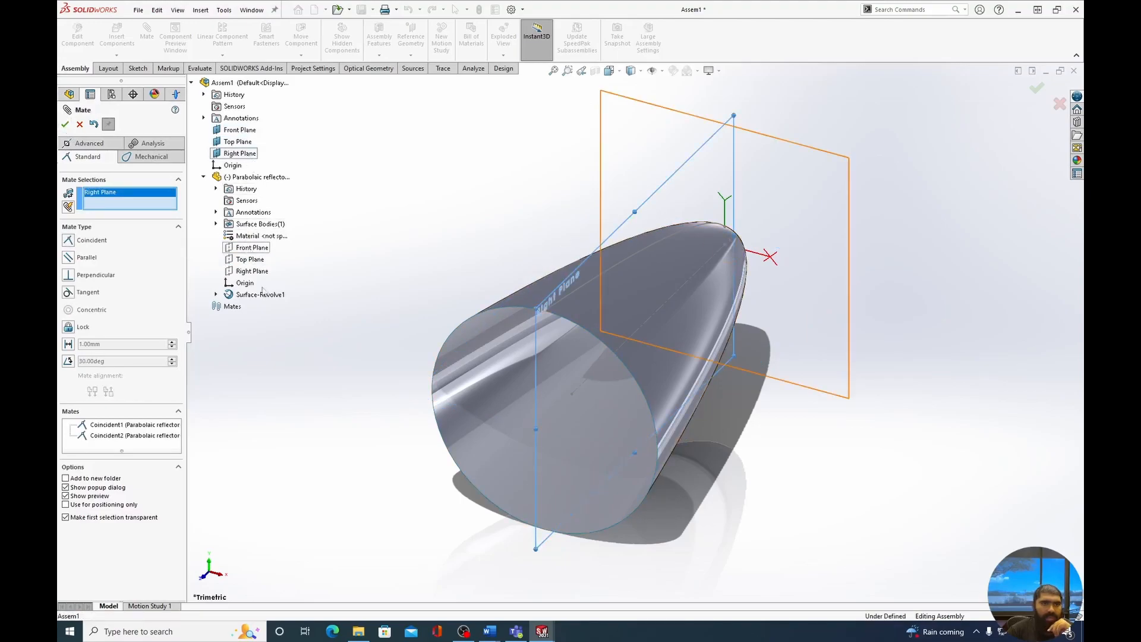
left_click(252, 271)
left_click(65, 125)
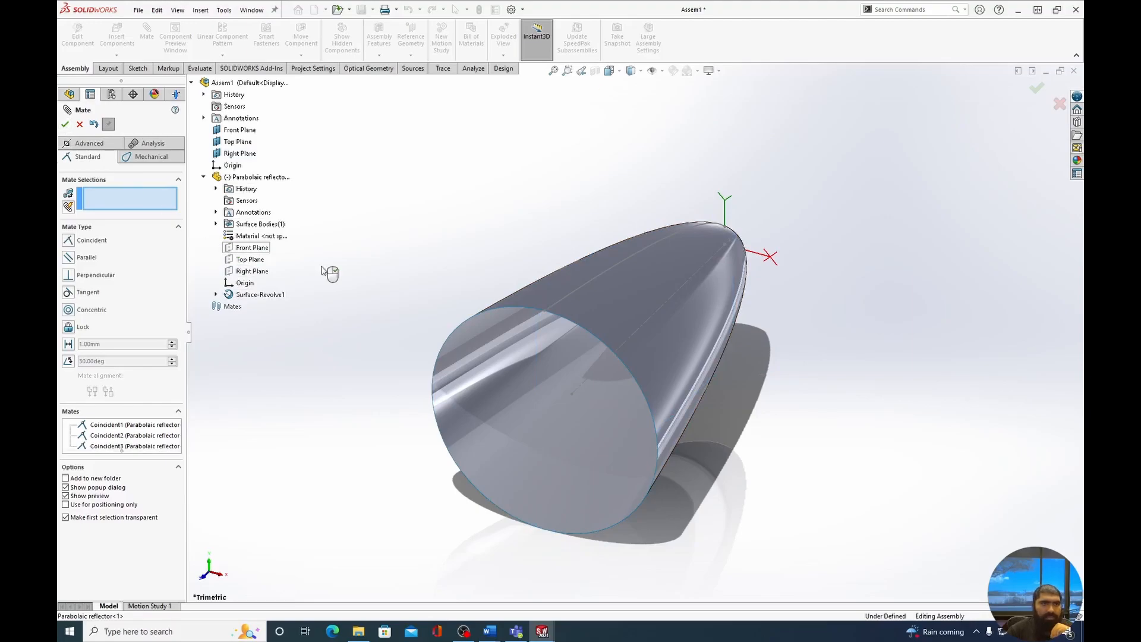
left_click(64, 125)
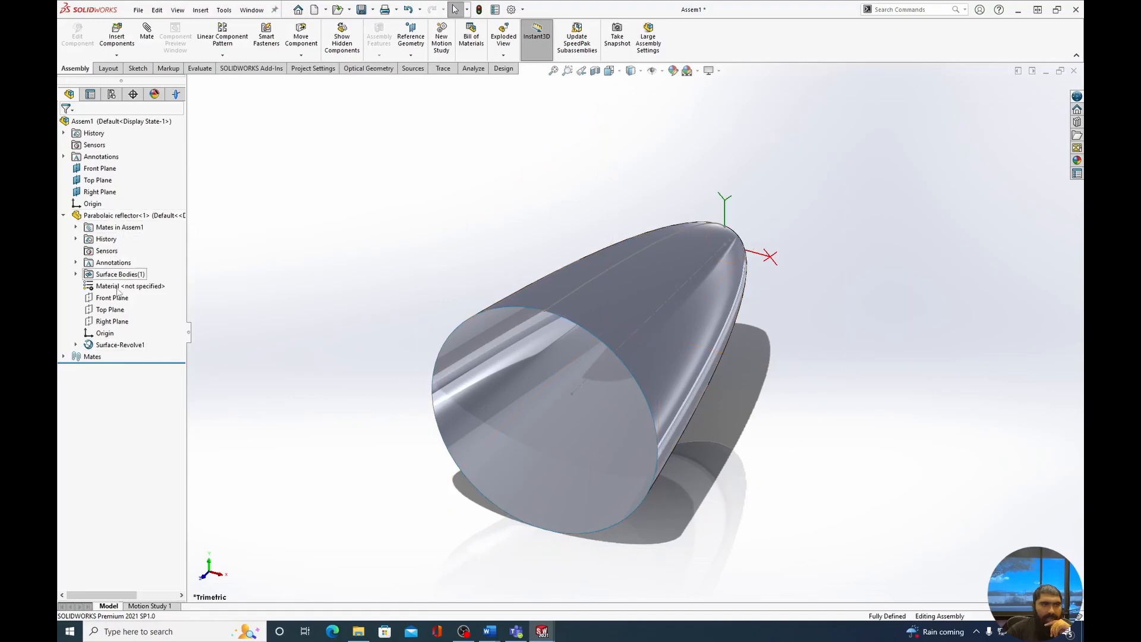
- Insert the Target part at the assembly origin and set the component to float
left_click(117, 37)
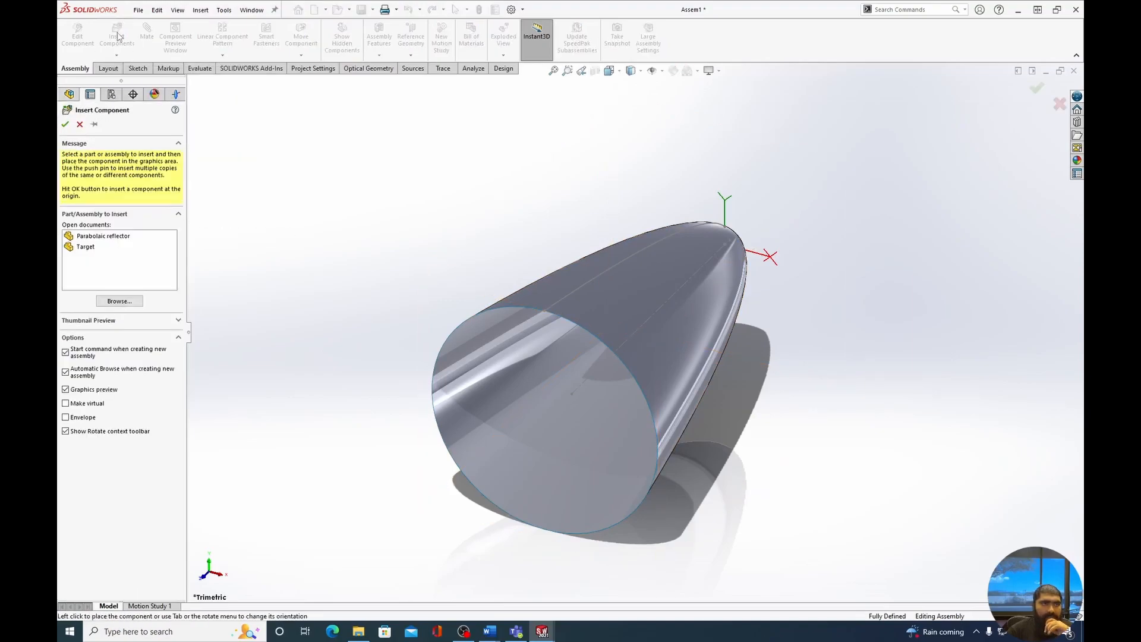
left_click(85, 247)
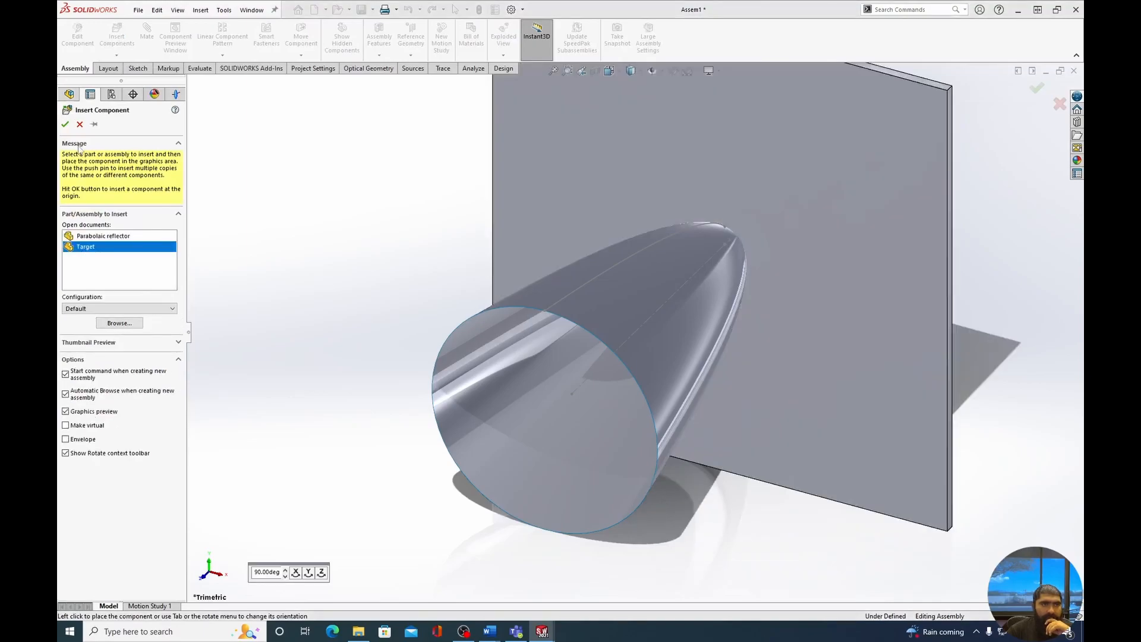
left_click(65, 124)
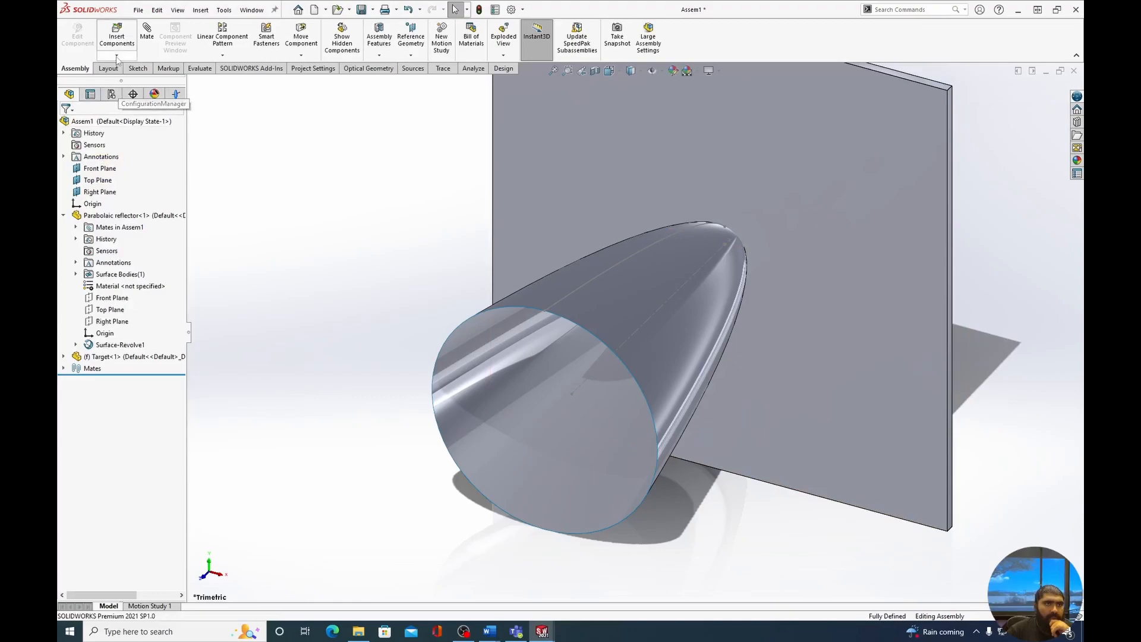
left_click(147, 37)
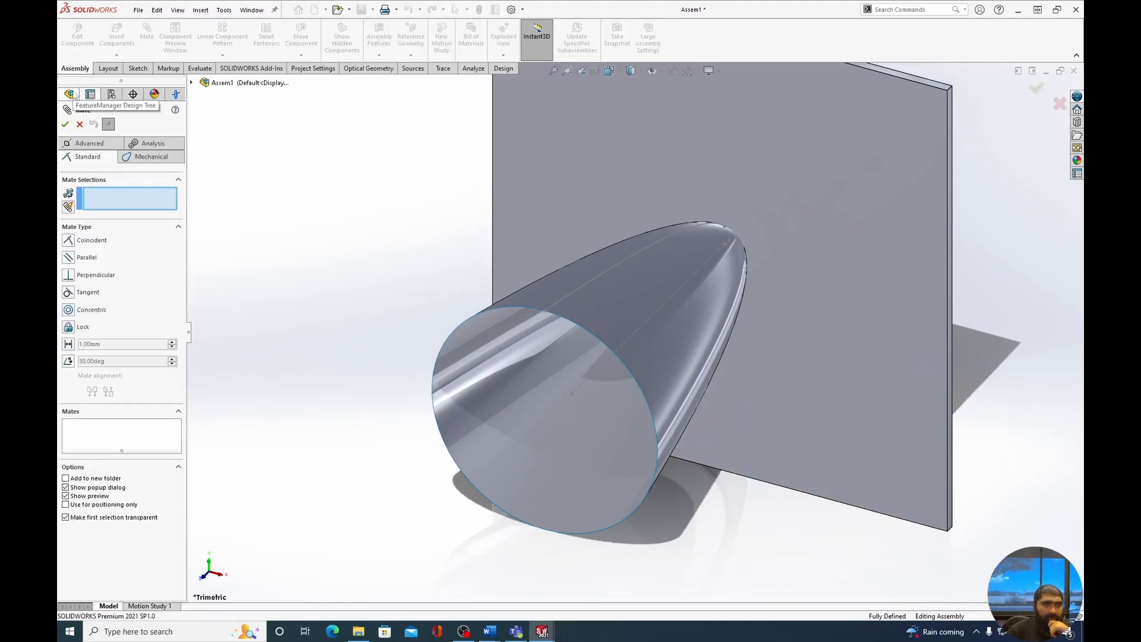
left_click(80, 124)
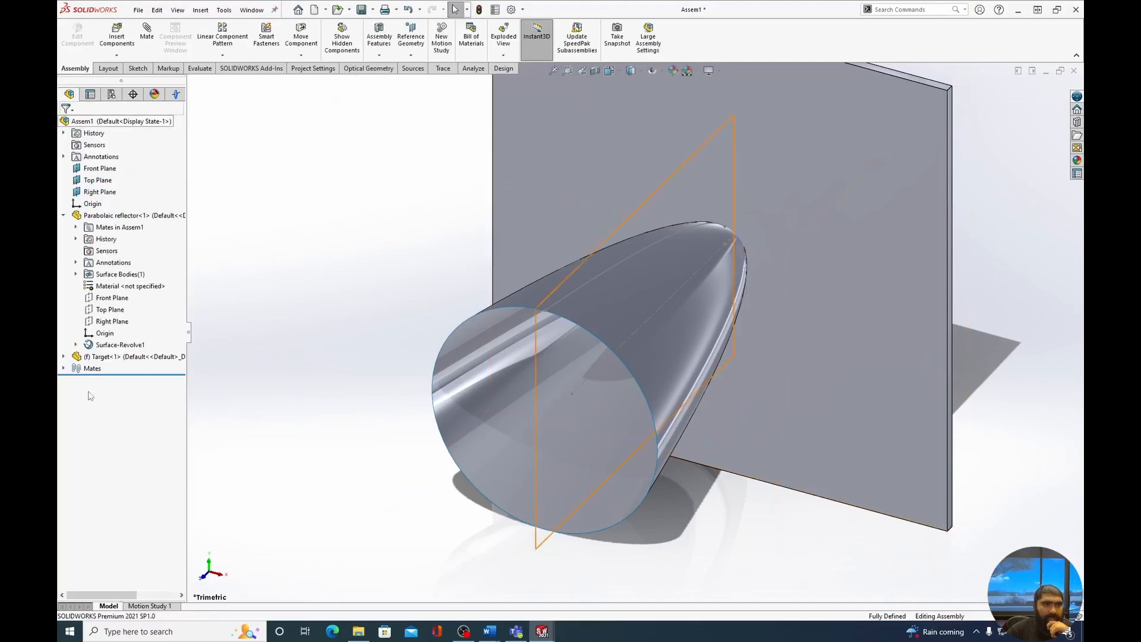
right_click(107, 355)
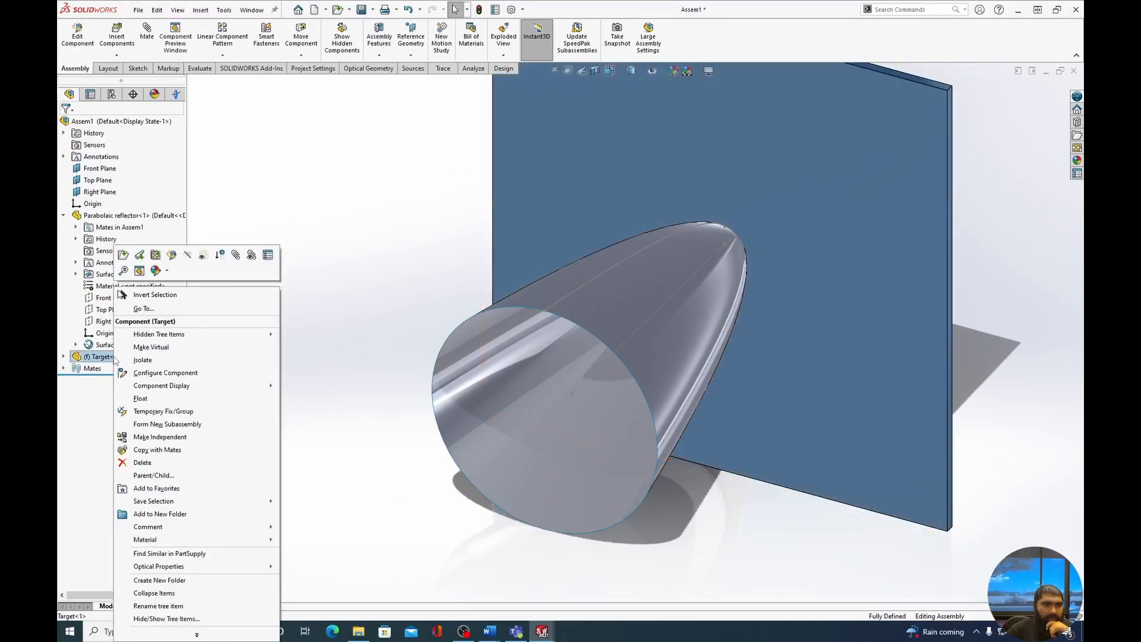
left_click(149, 400)
- Start a new mate and expand the Target component in the assembly tree to expose its reference planes
left_click(147, 35)
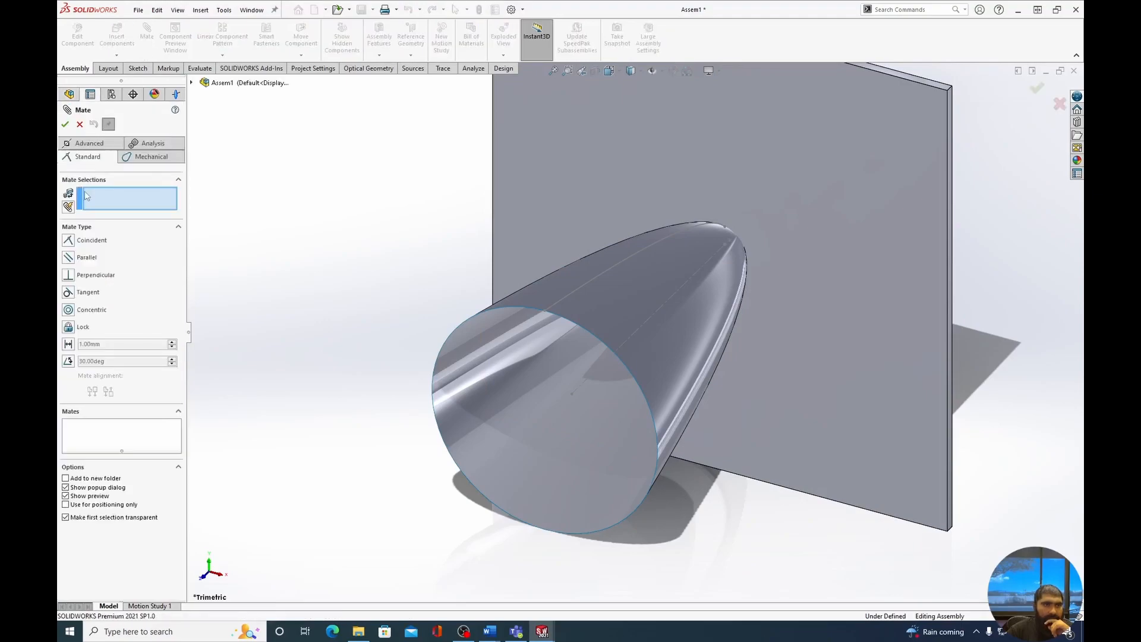
left_click(190, 83)
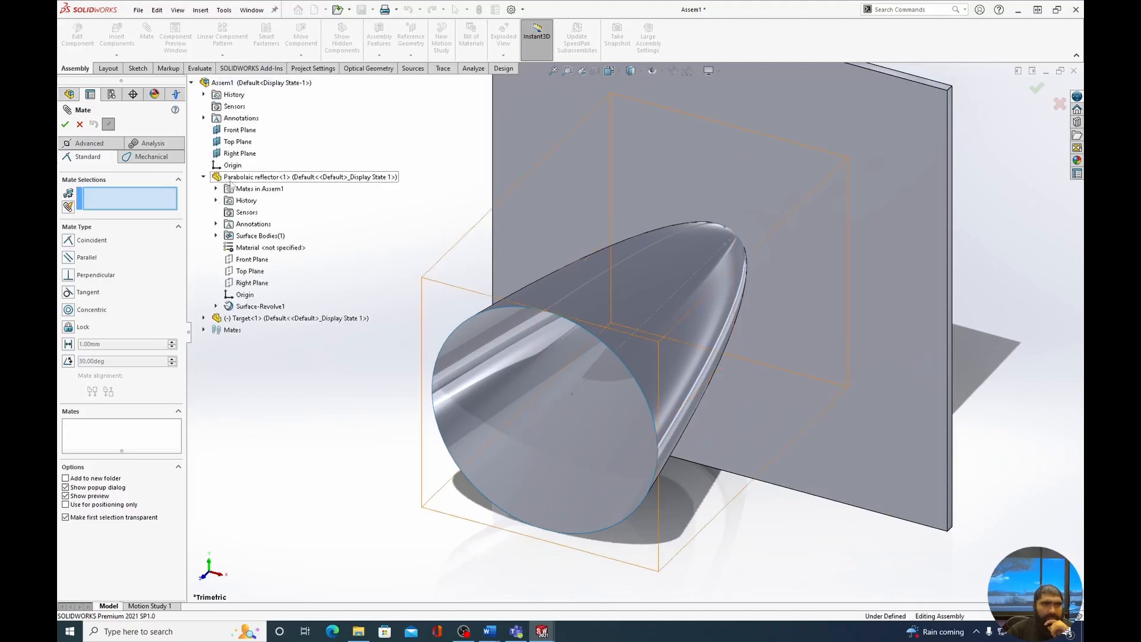
left_click(203, 319)
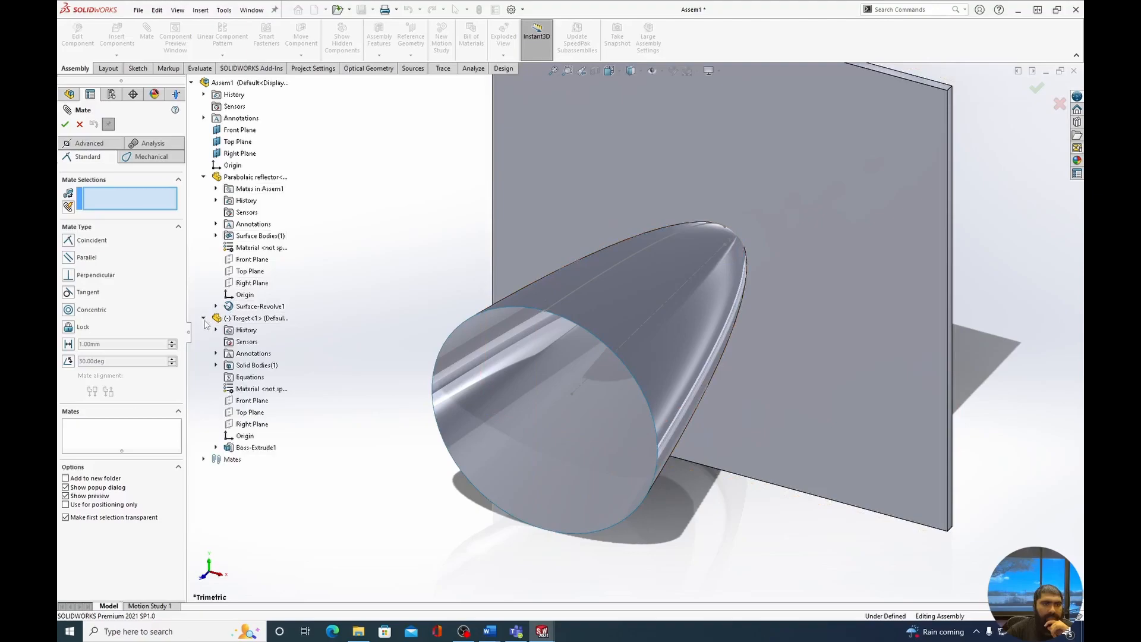
left_click(252, 259)
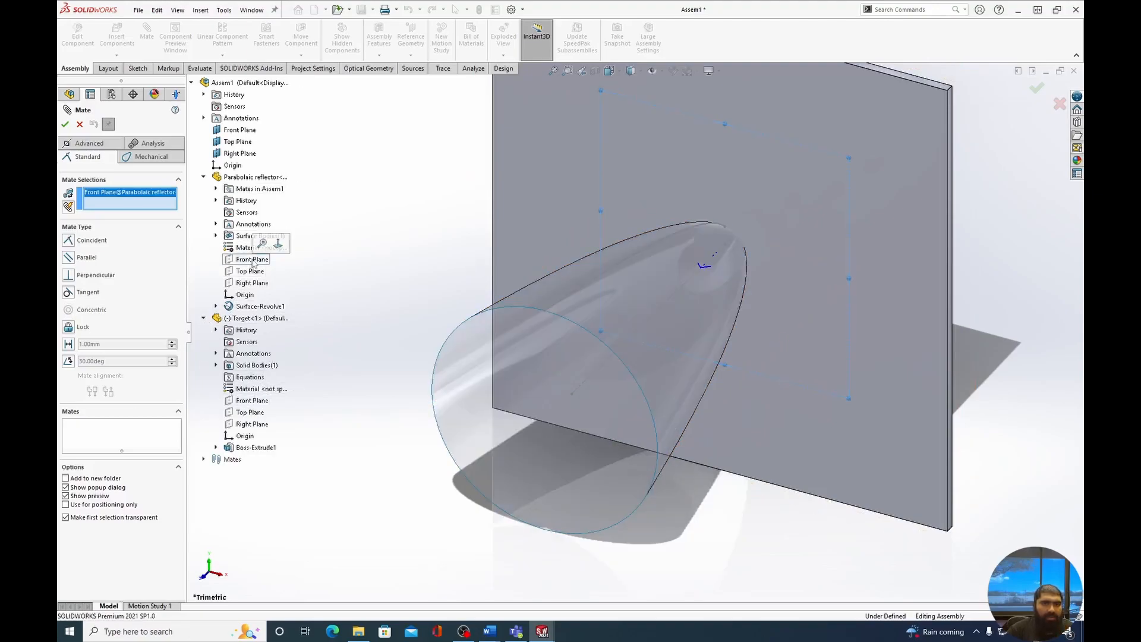
left_click(252, 401)
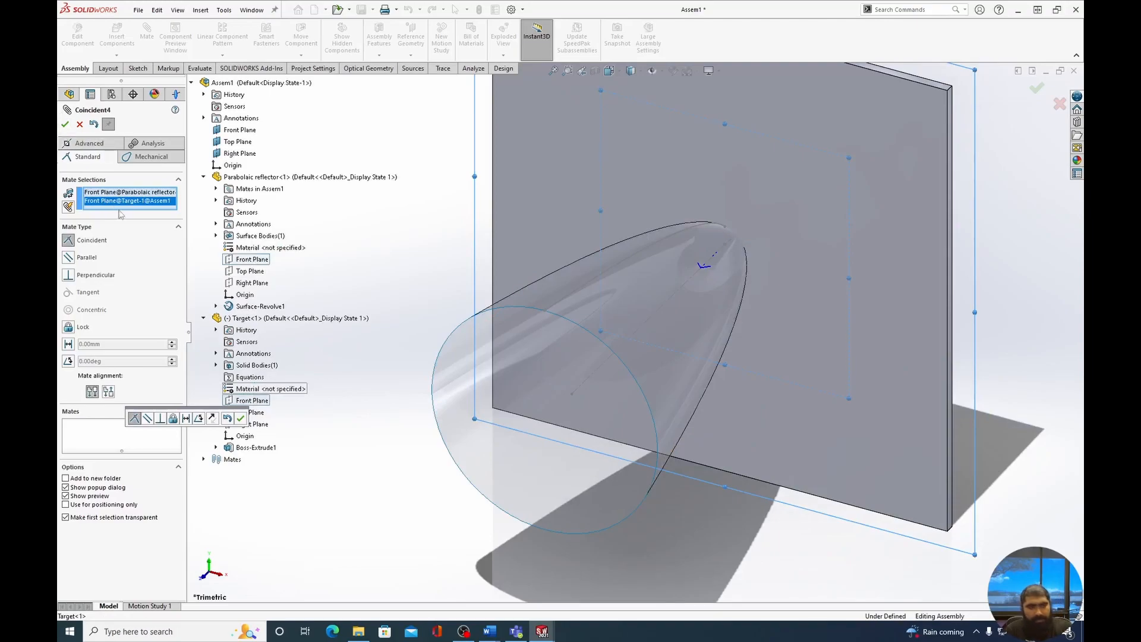
left_click(130, 194)
key("Delete")
left_click(130, 193)
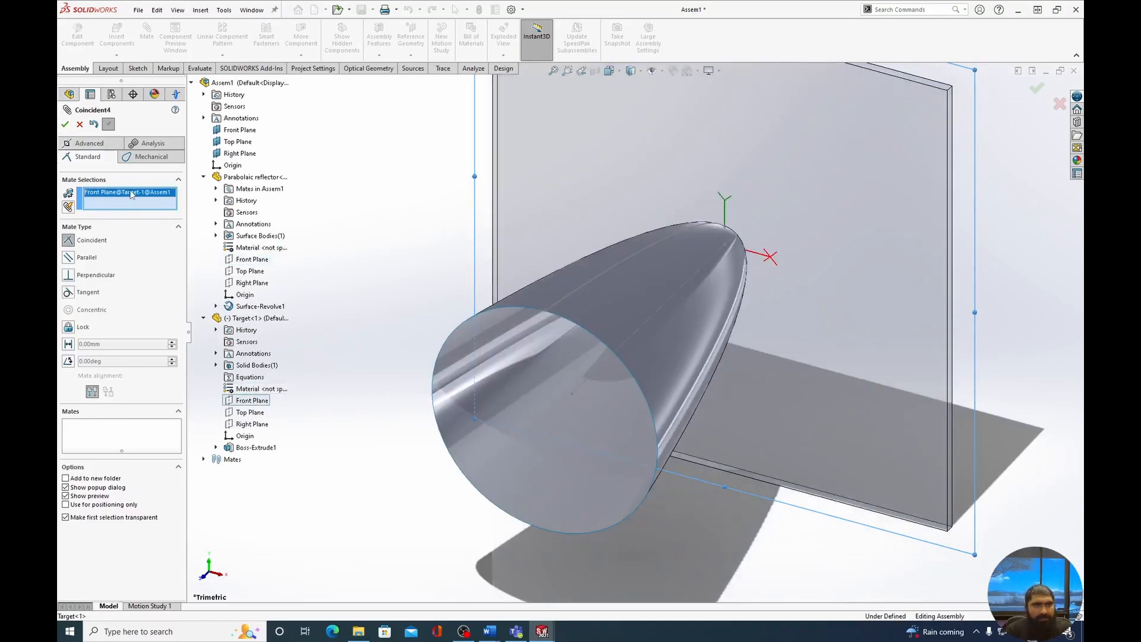
key("Delete")
- Add coincident mates between the reflector's and the target's Top Planes and between their Right Planes
left_click(250, 271)
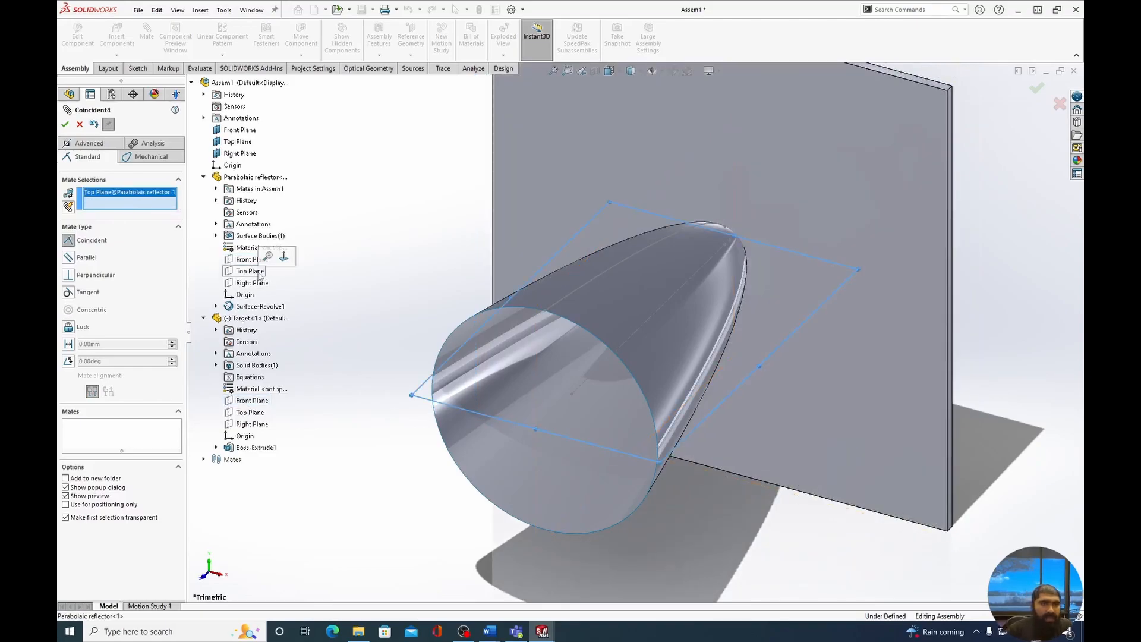
left_click(251, 413)
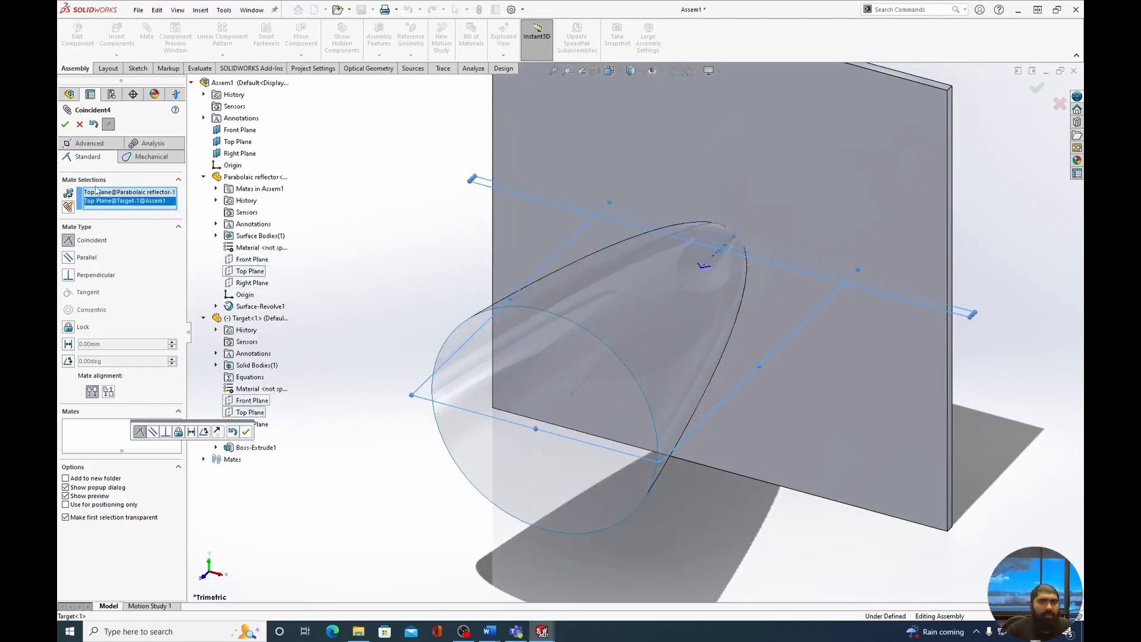
left_click(65, 125)
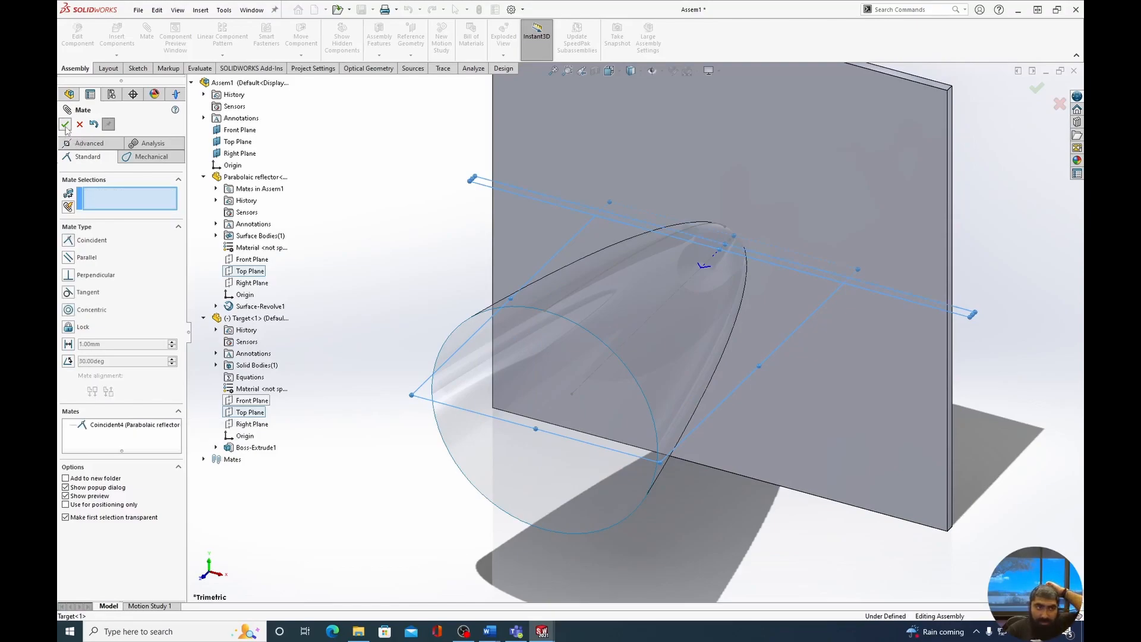
left_click(259, 280)
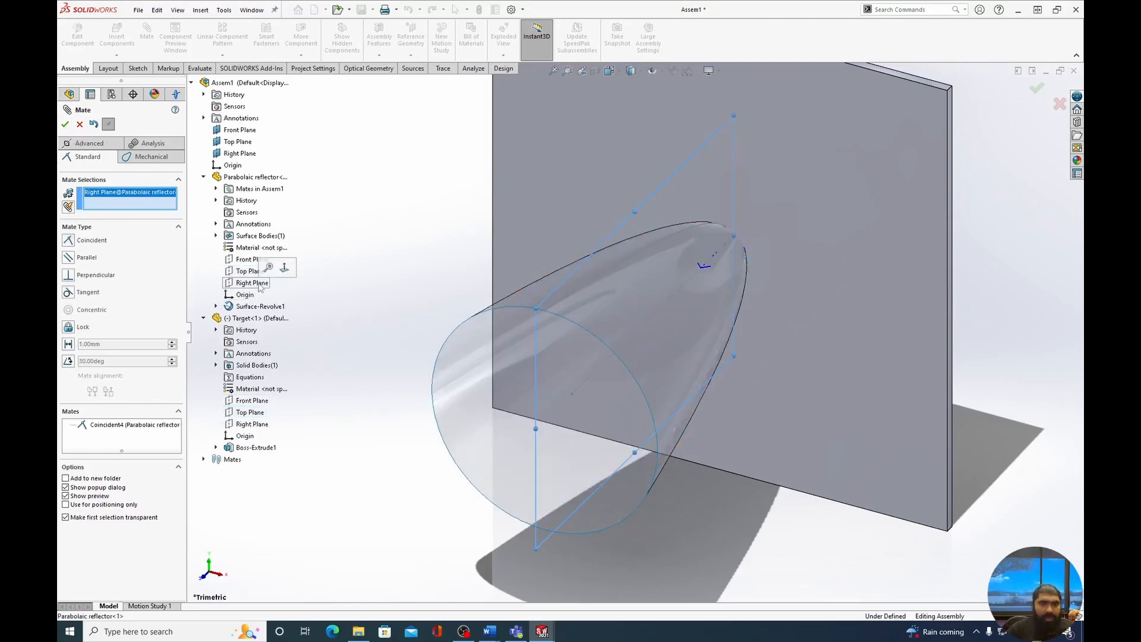
left_click(264, 428)
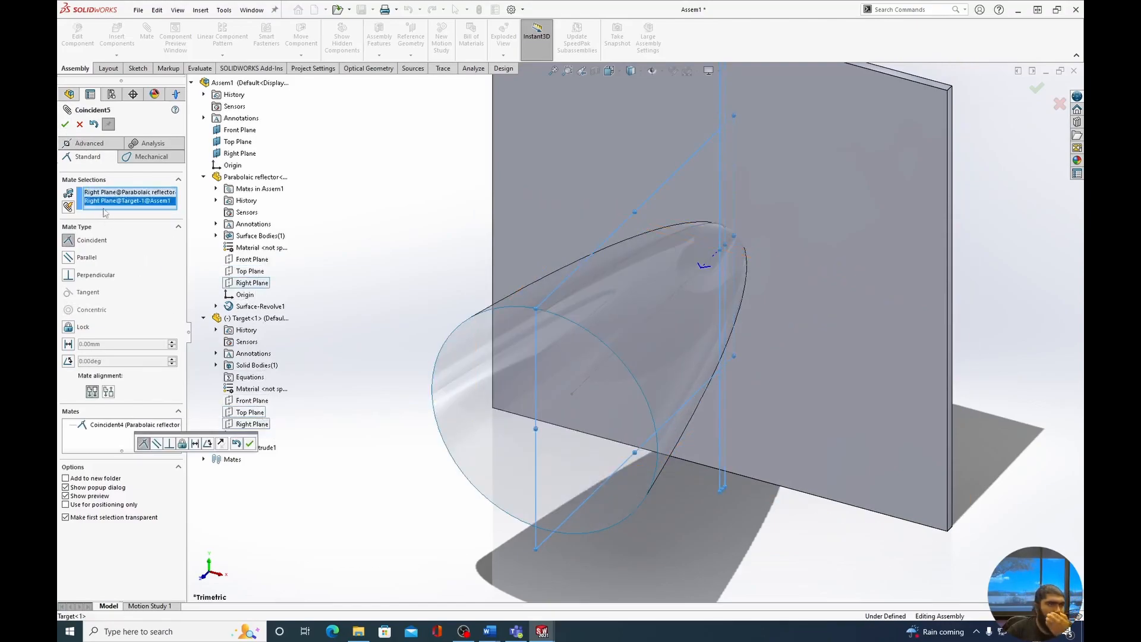
left_click(65, 125)
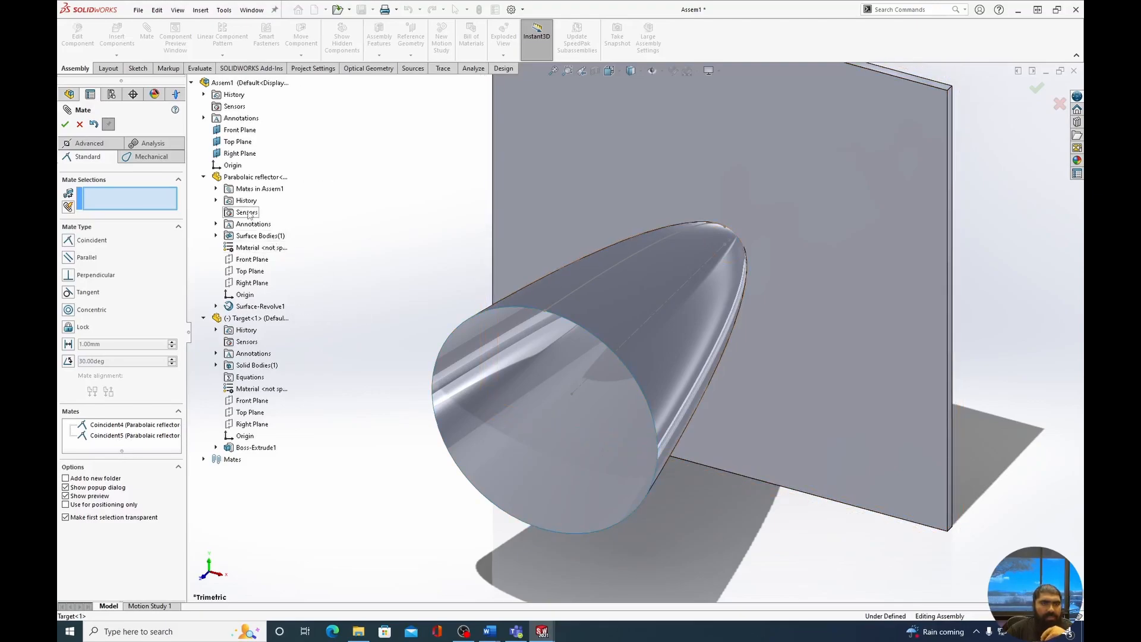
- Add a 200 mm distance mate between the reflector's Front Plane and the target's Front Plane
left_click(255, 259)
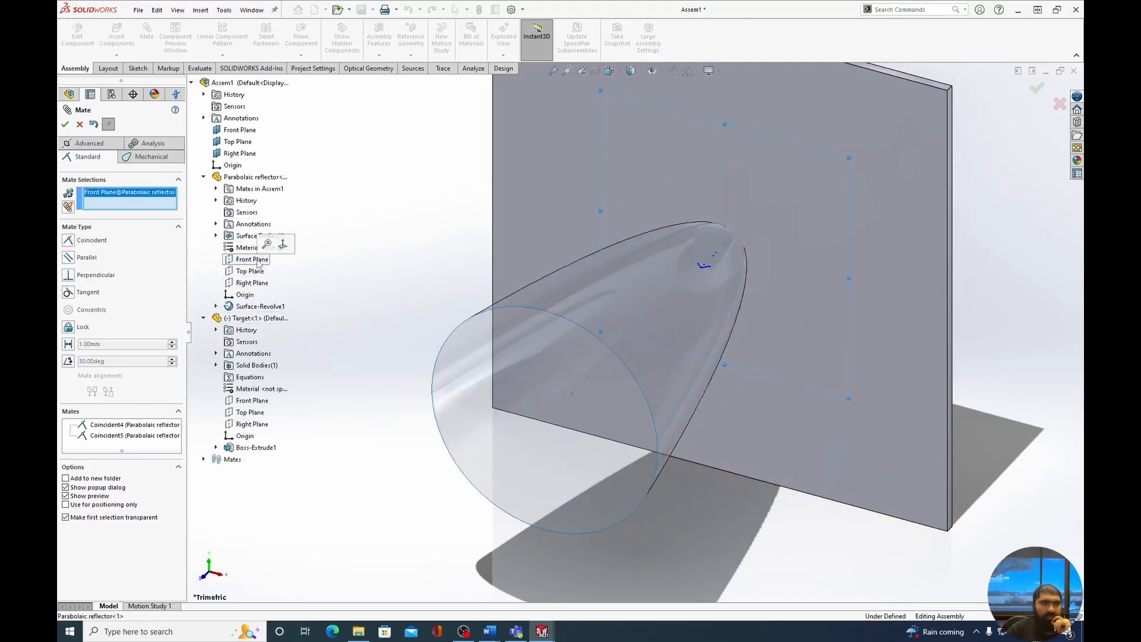
left_click(257, 402)
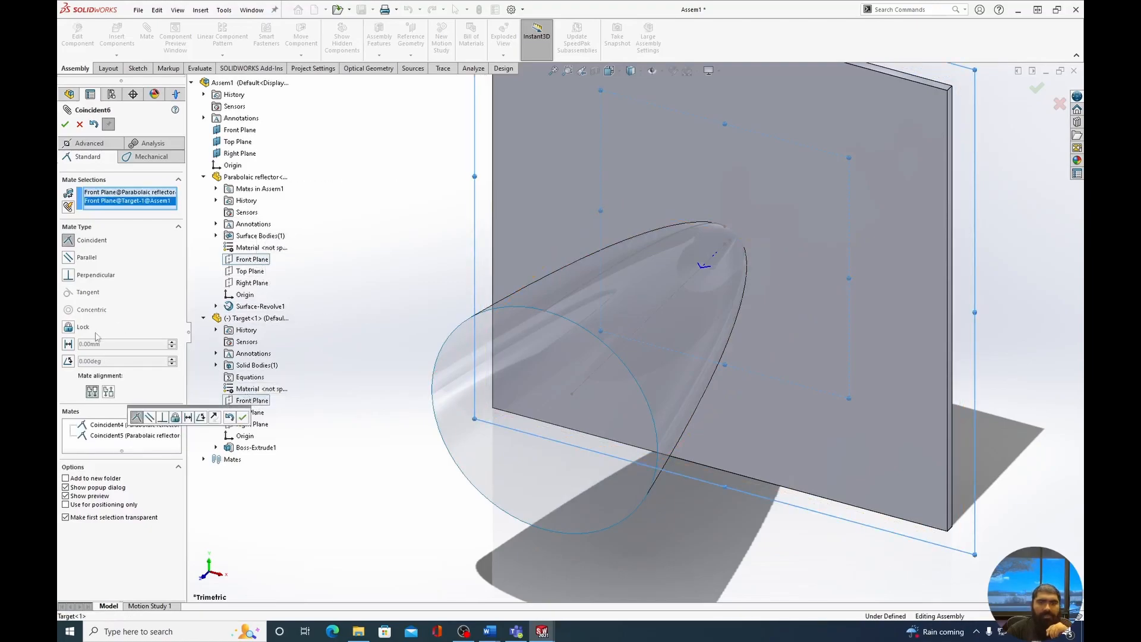
left_click(68, 343)
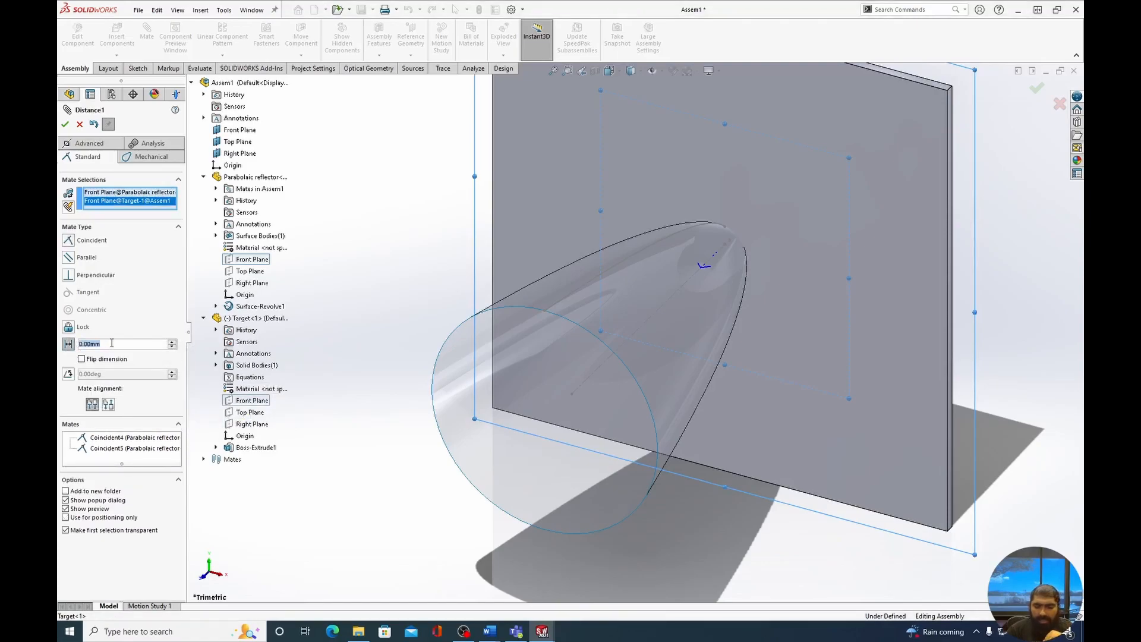
type("200")
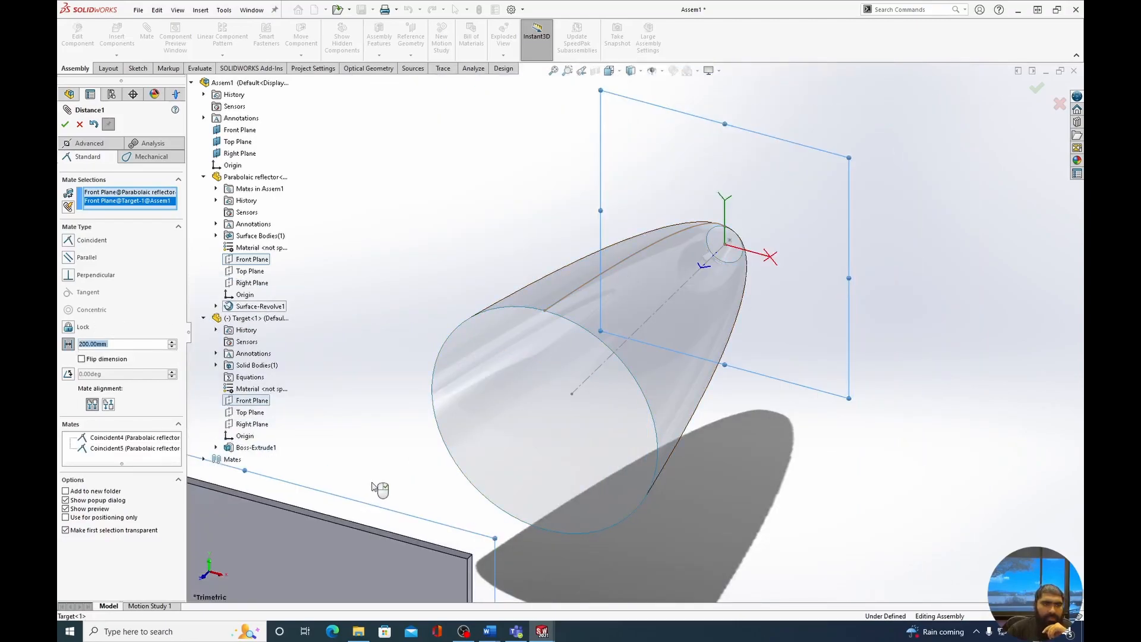
left_click(65, 126)
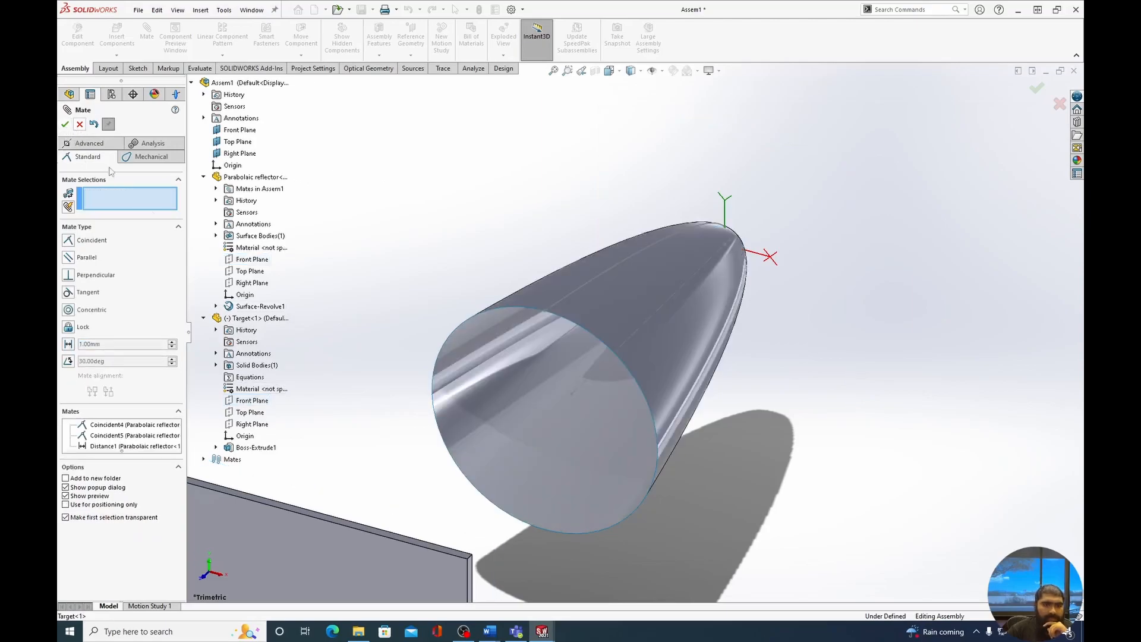
- Try flipping the direction of the distance mate between the reflector's and the target's Front Planes
scroll(845, 520, "up", 5)
middle_click_drag(845, 519, 670, 448)
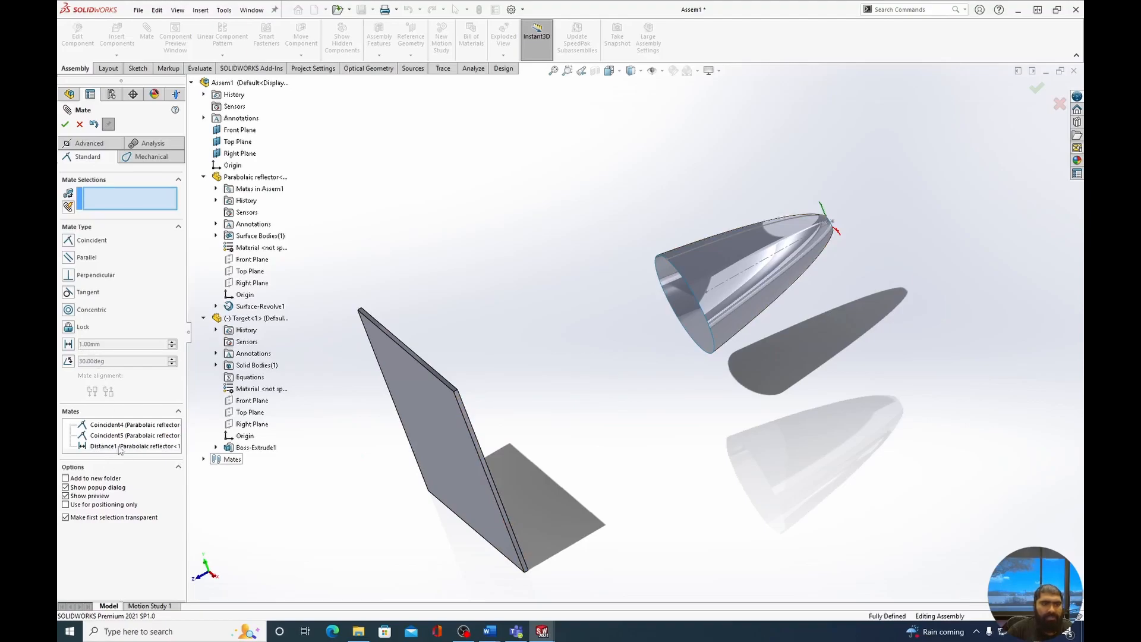
left_click(119, 446)
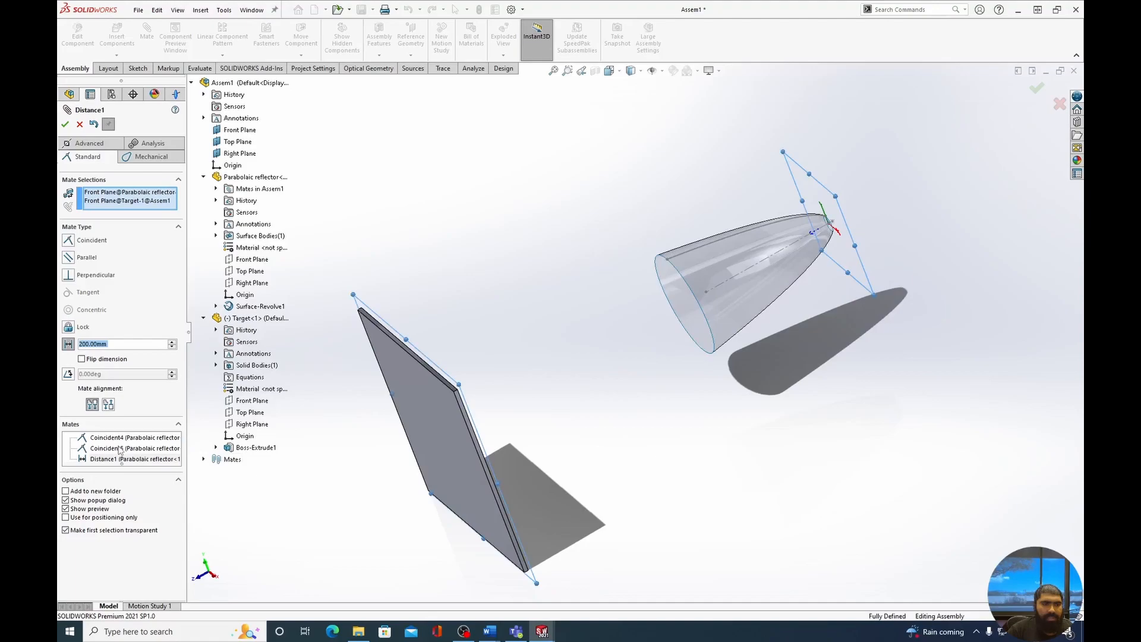
left_click(82, 359)
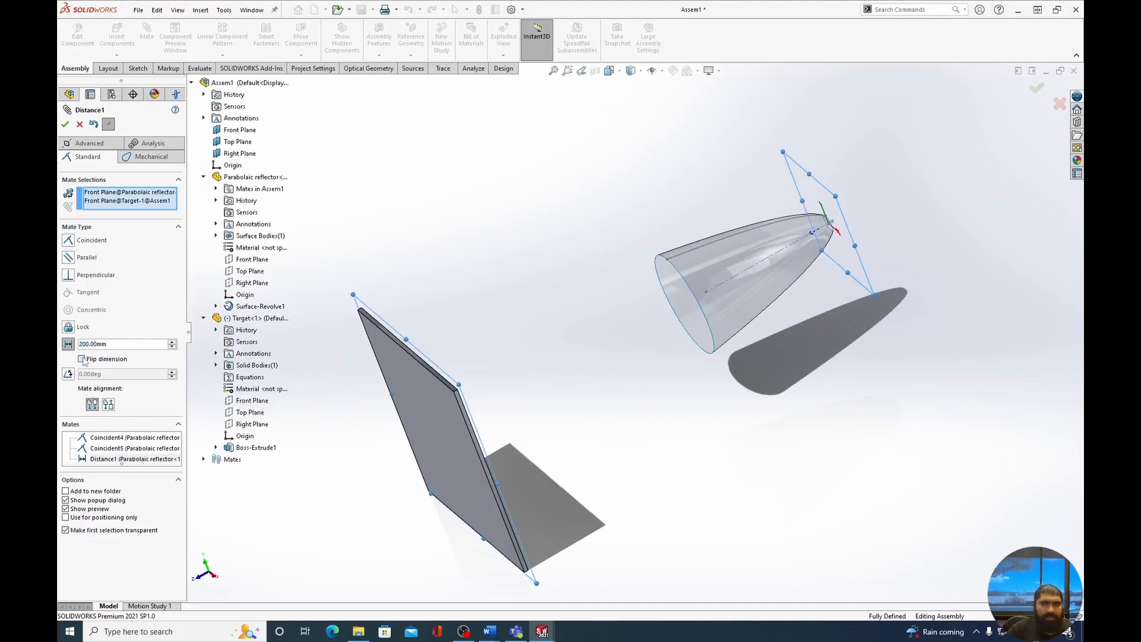
left_click(82, 359)
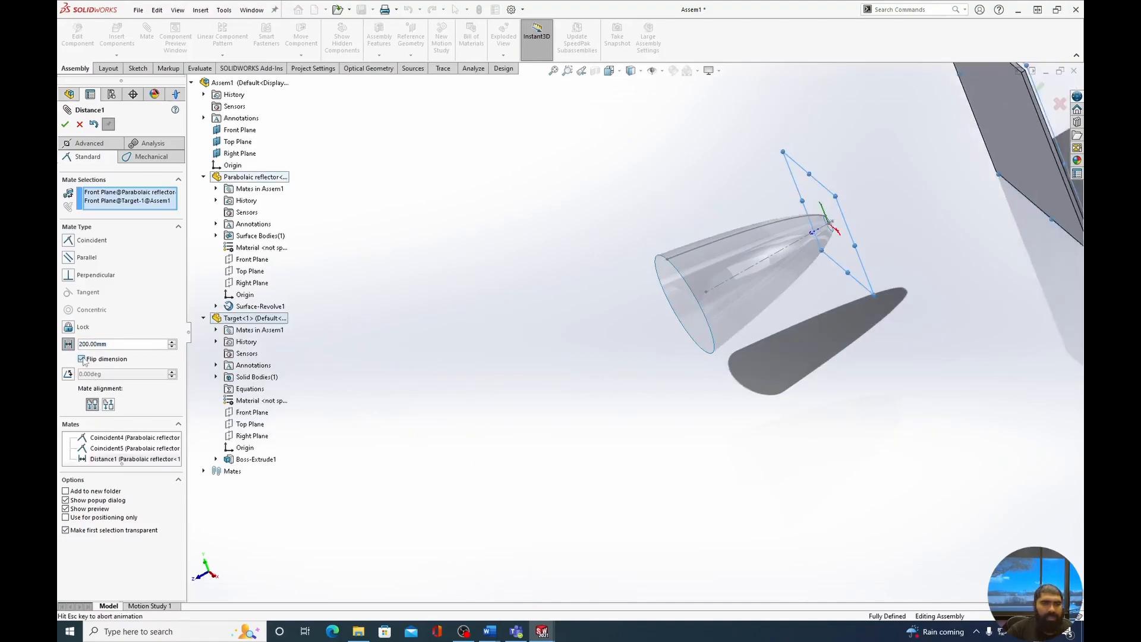
left_click(65, 125)
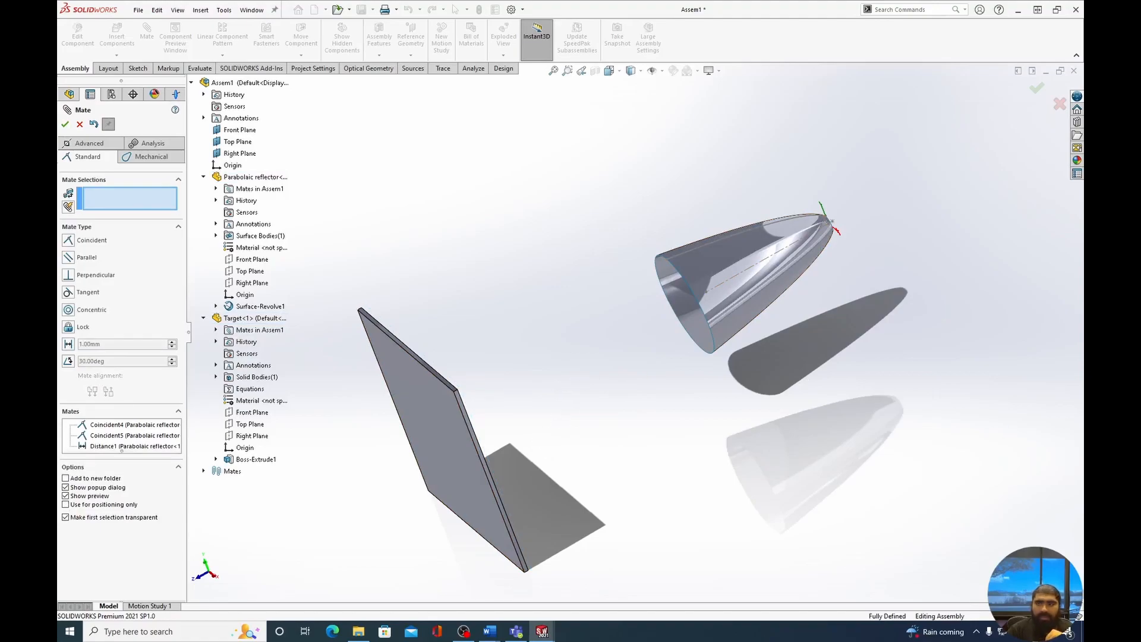
- Find the LW3C LED by searching for LW in the Light Source Manager and insert it as a source
left_click(413, 68)
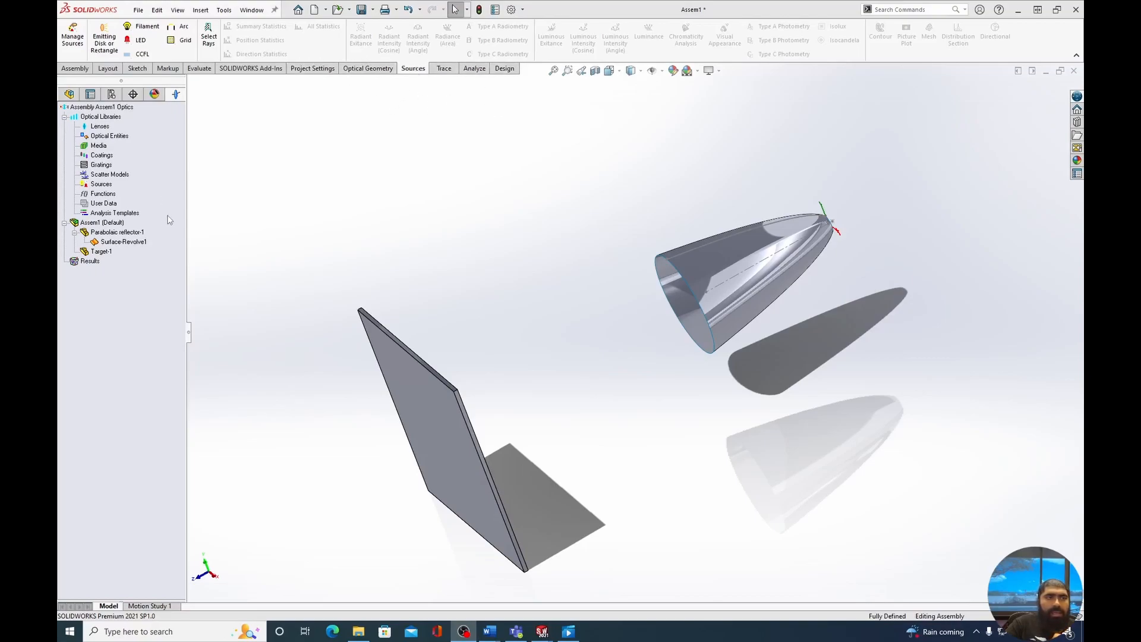
left_click(175, 95)
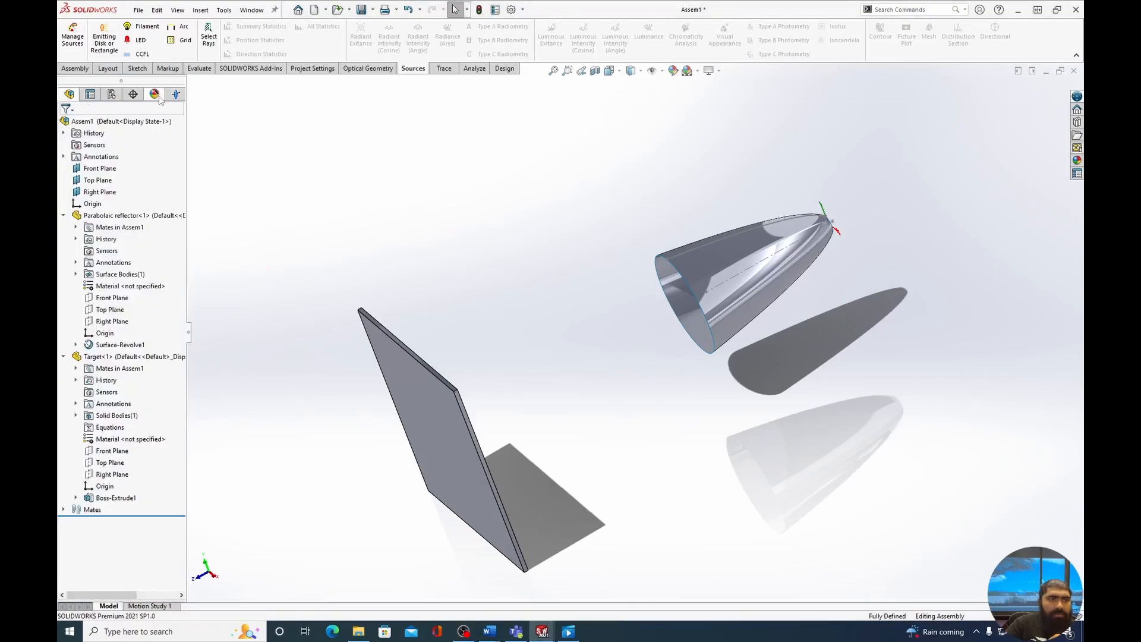
left_click(175, 95)
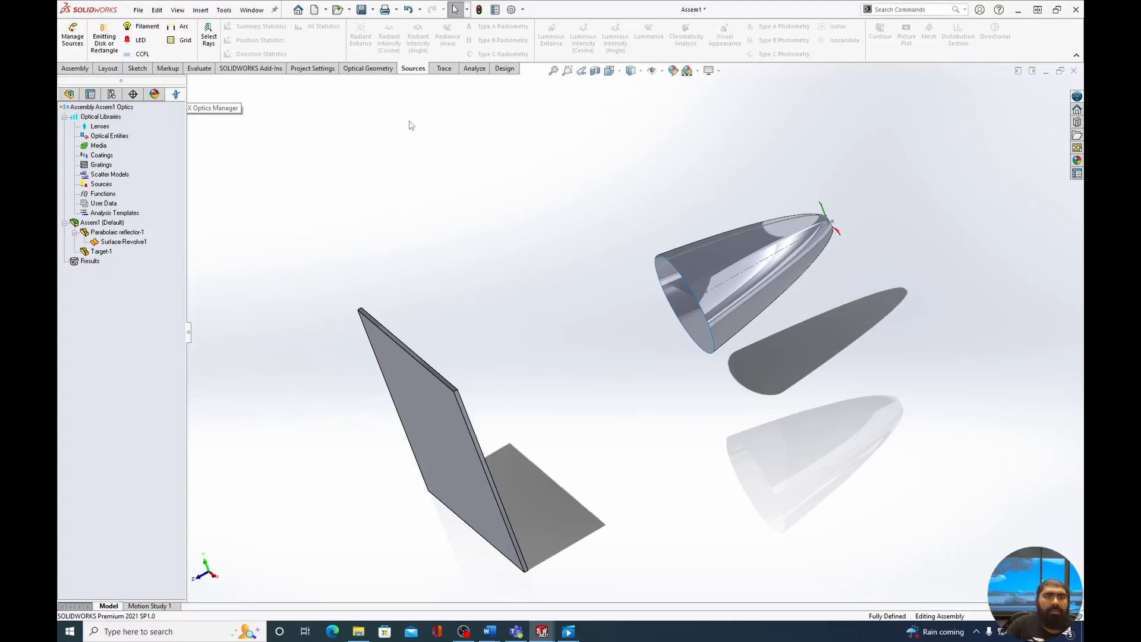
left_click(72, 42)
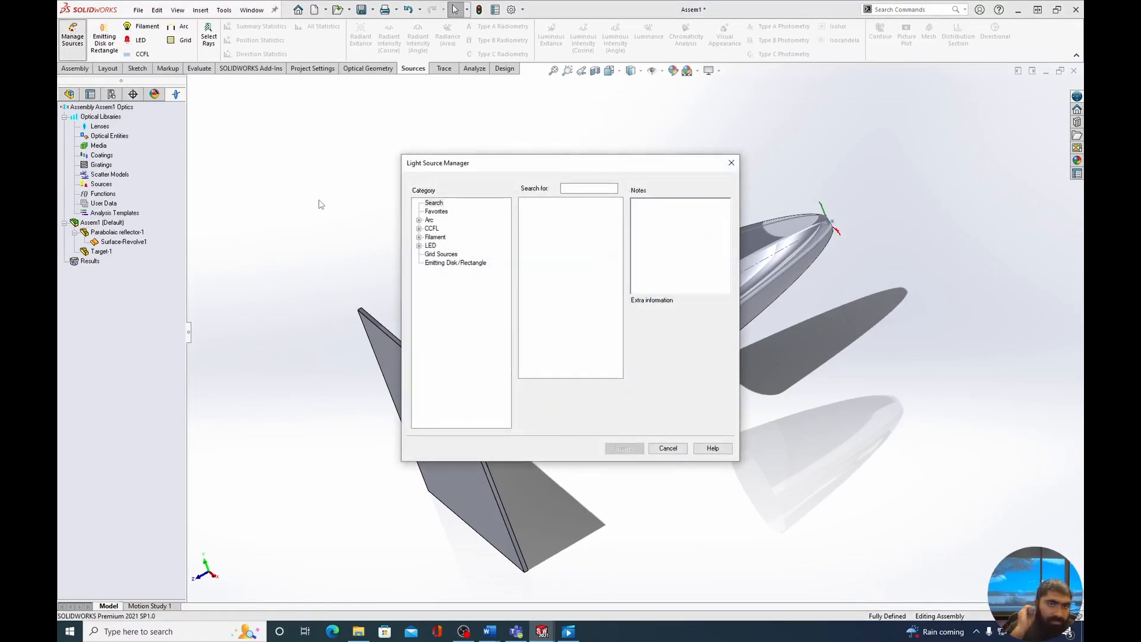
left_click(581, 189)
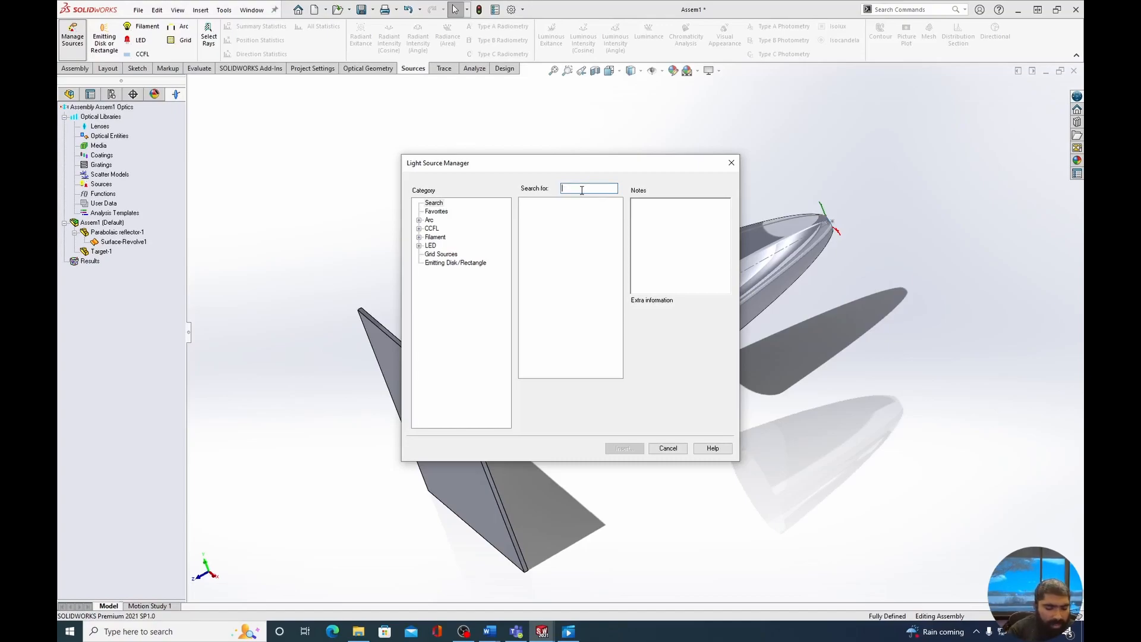
type("LW")
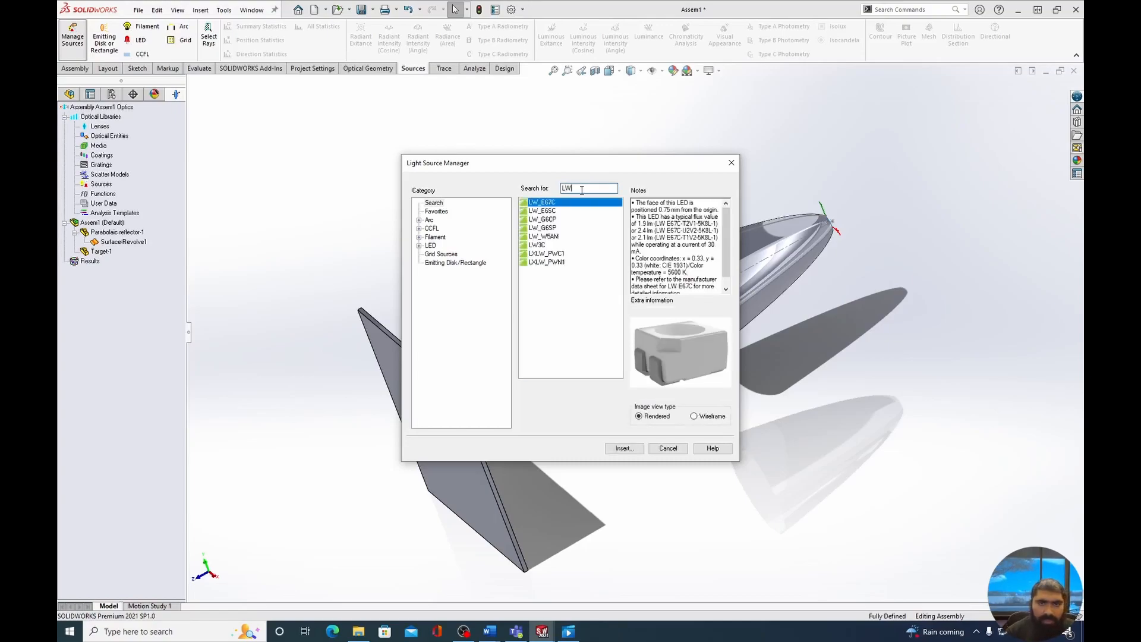
left_click(538, 245)
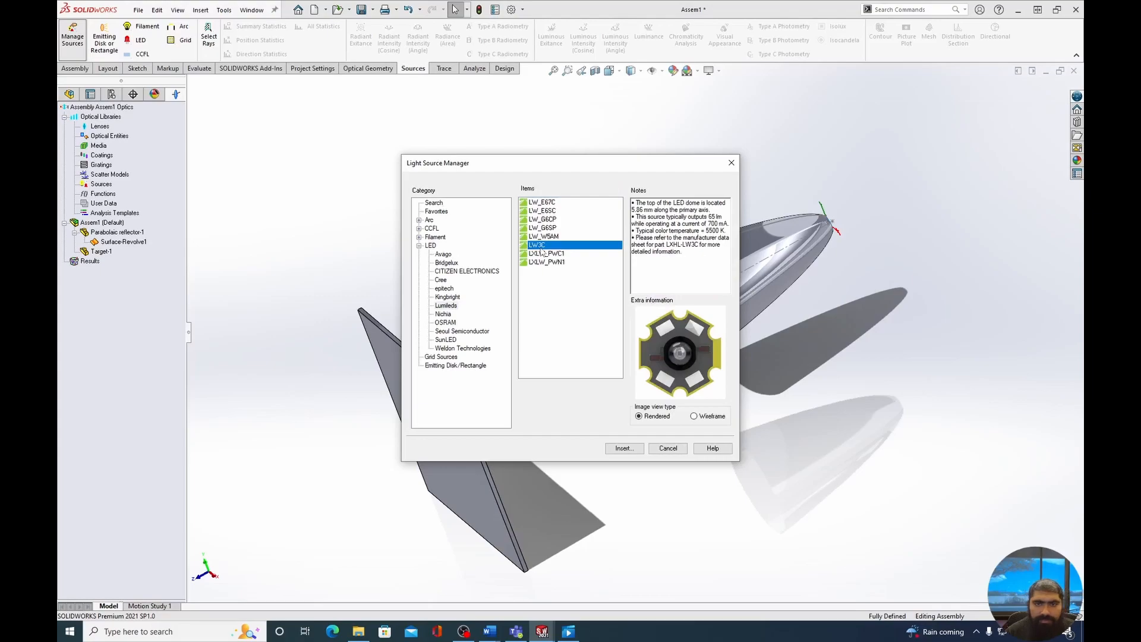
left_click(629, 450)
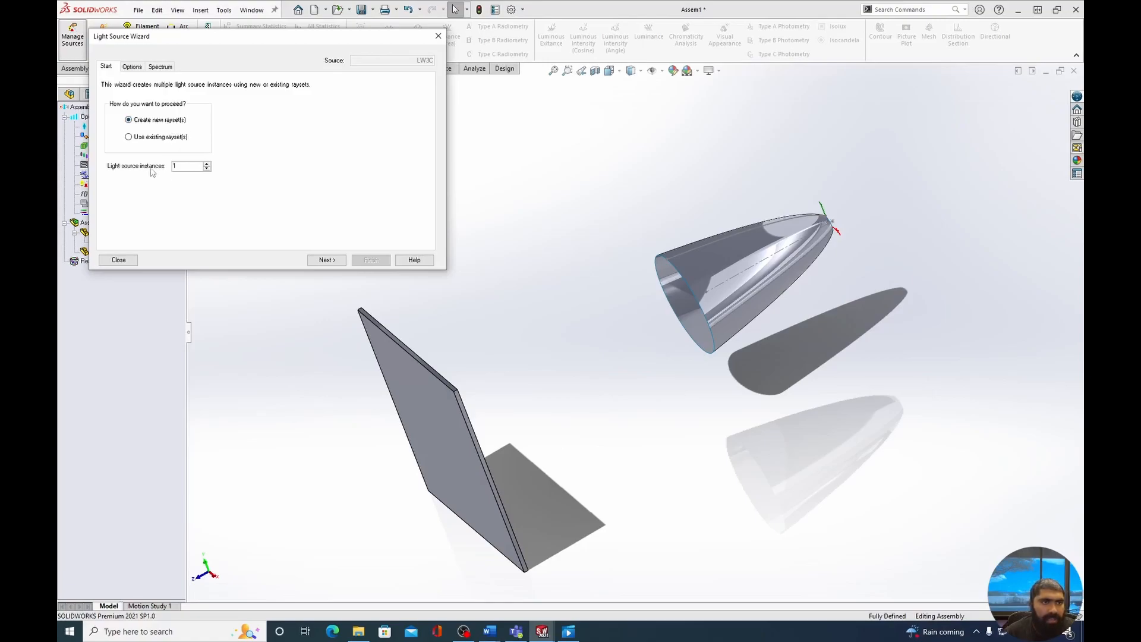
- Set the LW3C source's wavelength to 550 nm and finish creating its new rayset
left_click(132, 67)
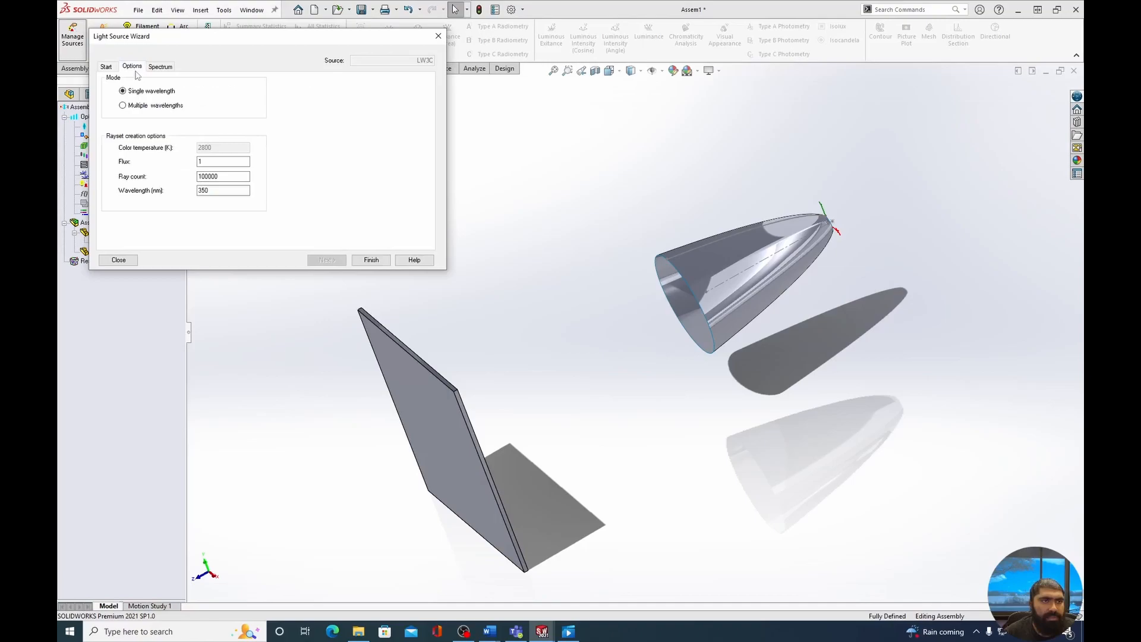
left_click(208, 178)
double_click(207, 194)
type("5")
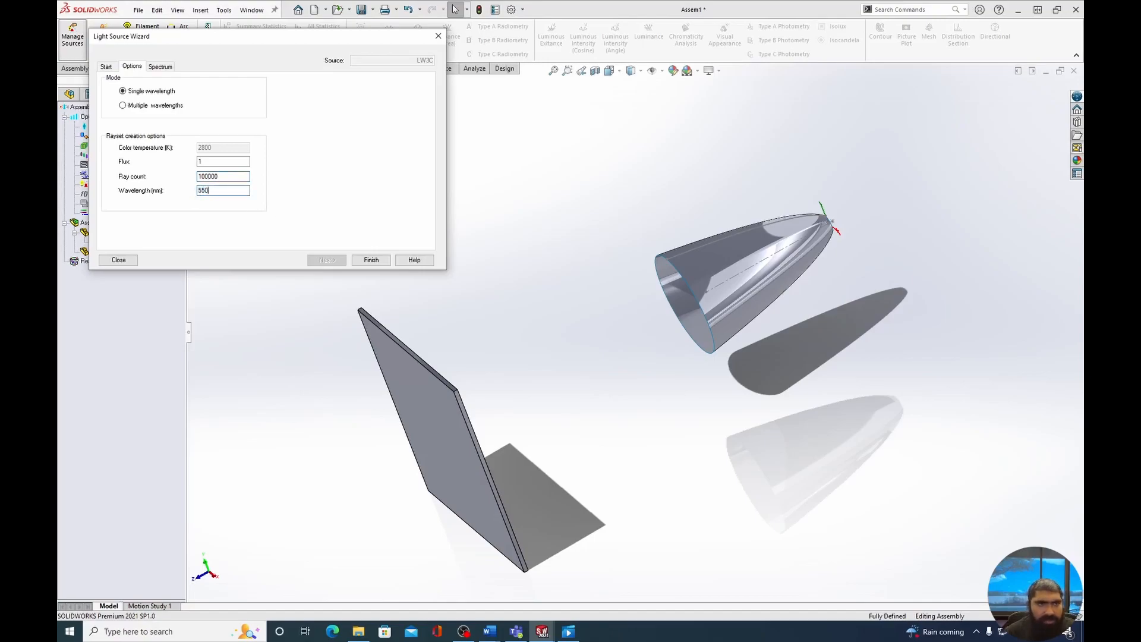
left_click(372, 260)
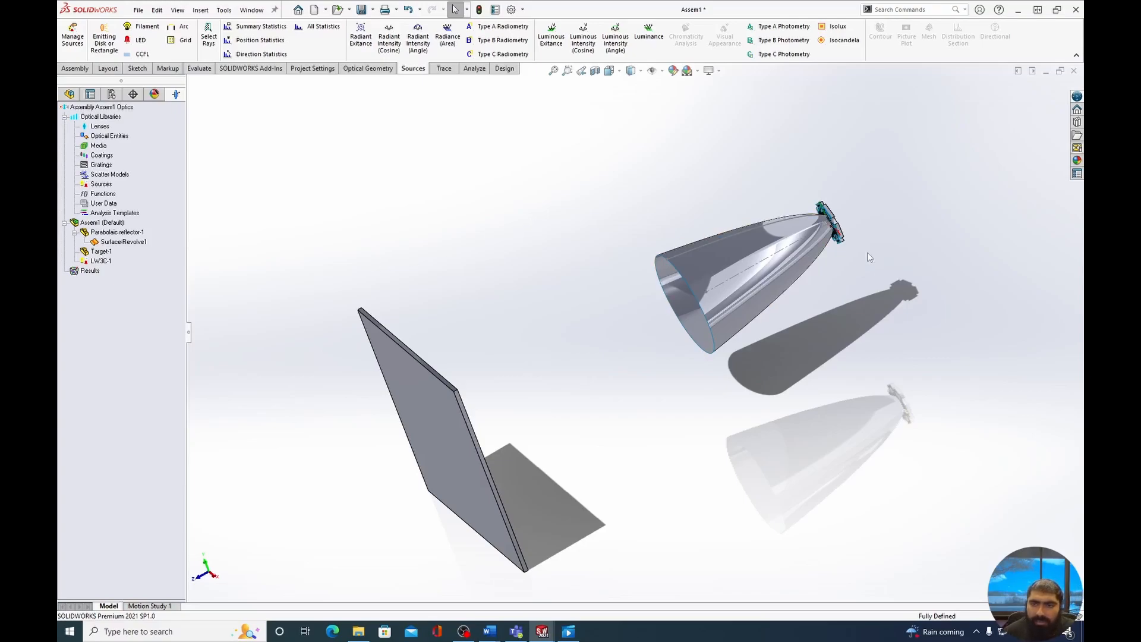
- Add a coincident mate between the parabolic reflector's Top Plane and the LW3C source's Top Plane
scroll(865, 253, "up", 2)
scroll(769, 250, "down", 8)
middle_click_drag(446, 462, 689, 566)
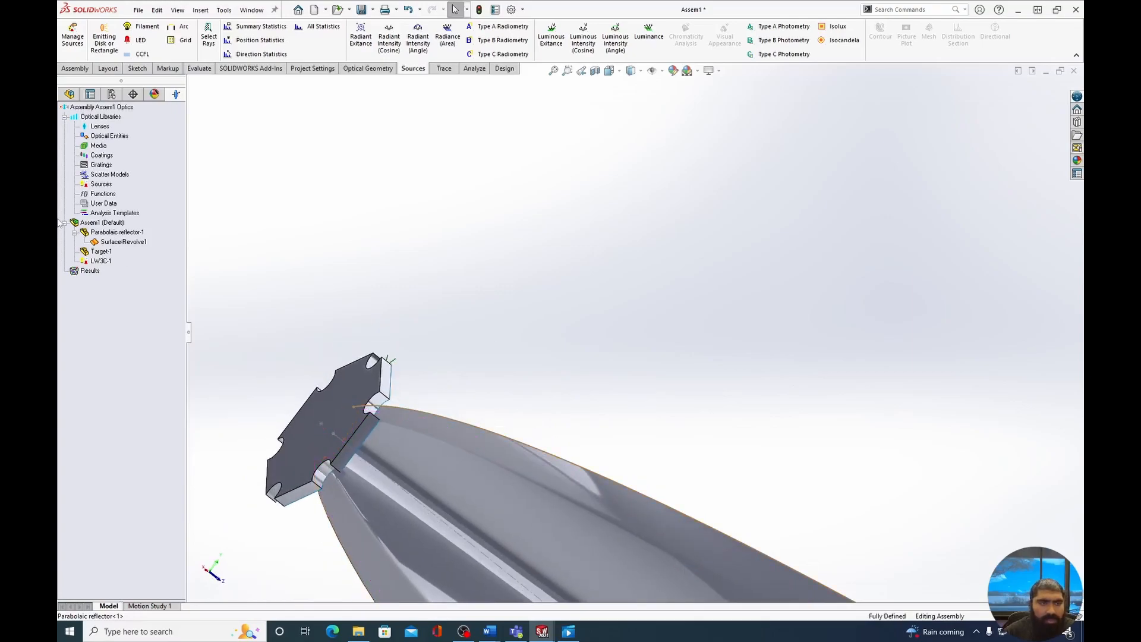
left_click(69, 95)
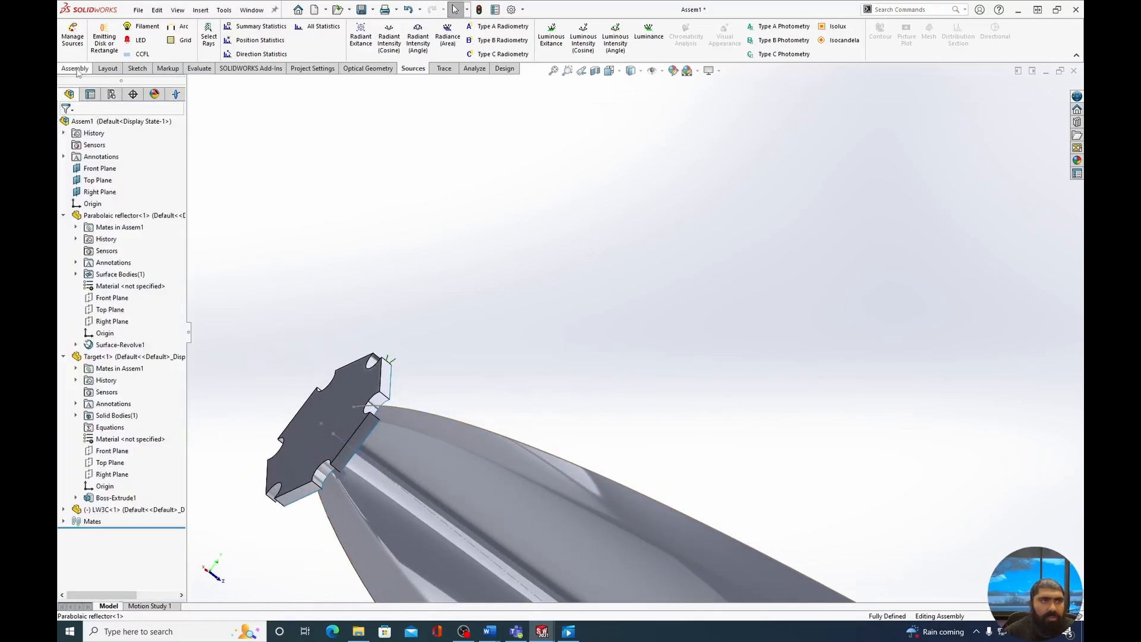
left_click(75, 68)
left_click(148, 35)
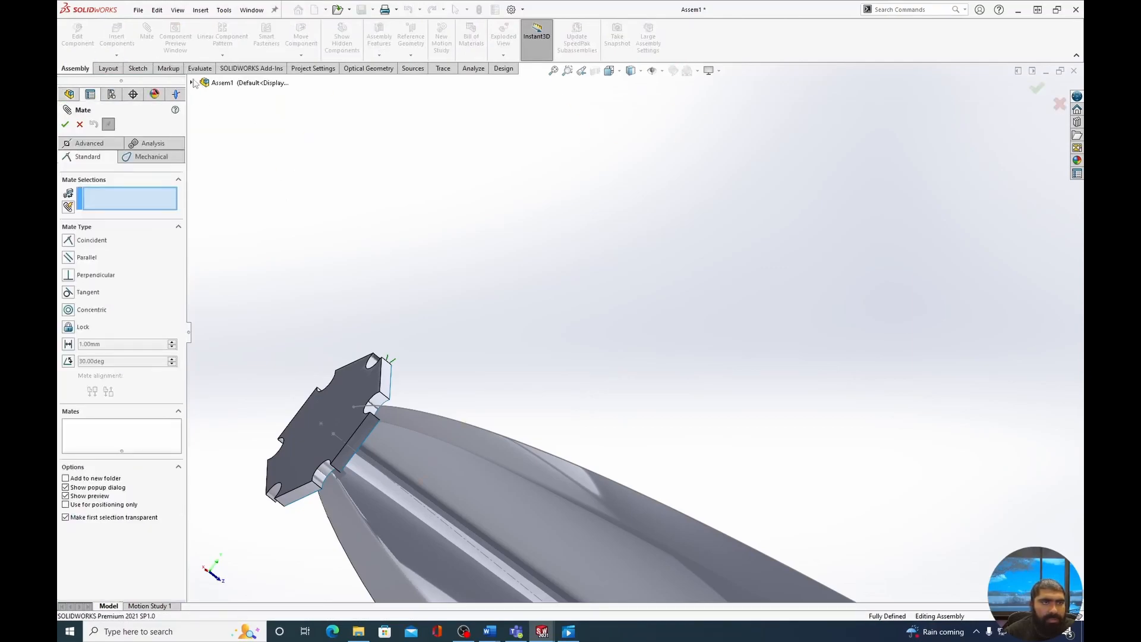
left_click(191, 83)
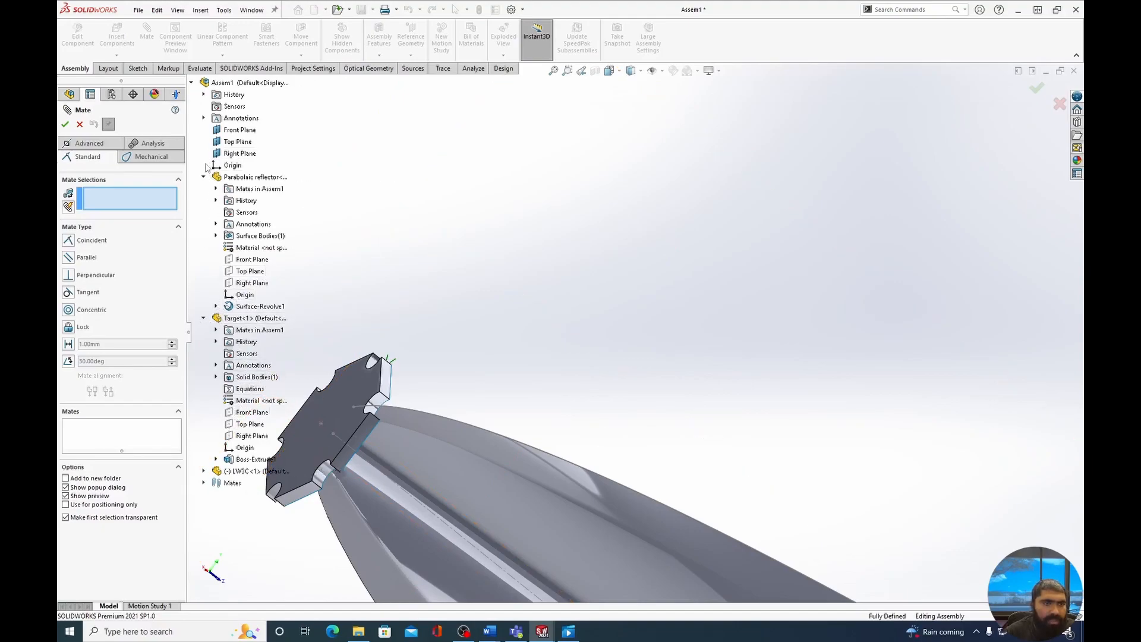
left_click(203, 319)
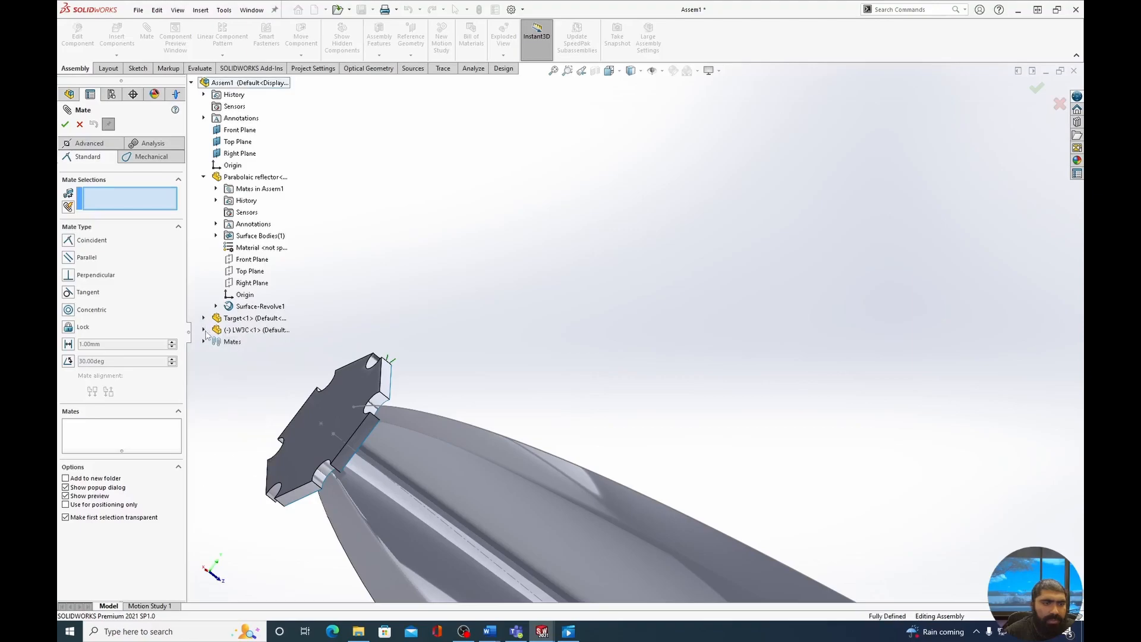
left_click(203, 330)
scroll(282, 243, "down", 3)
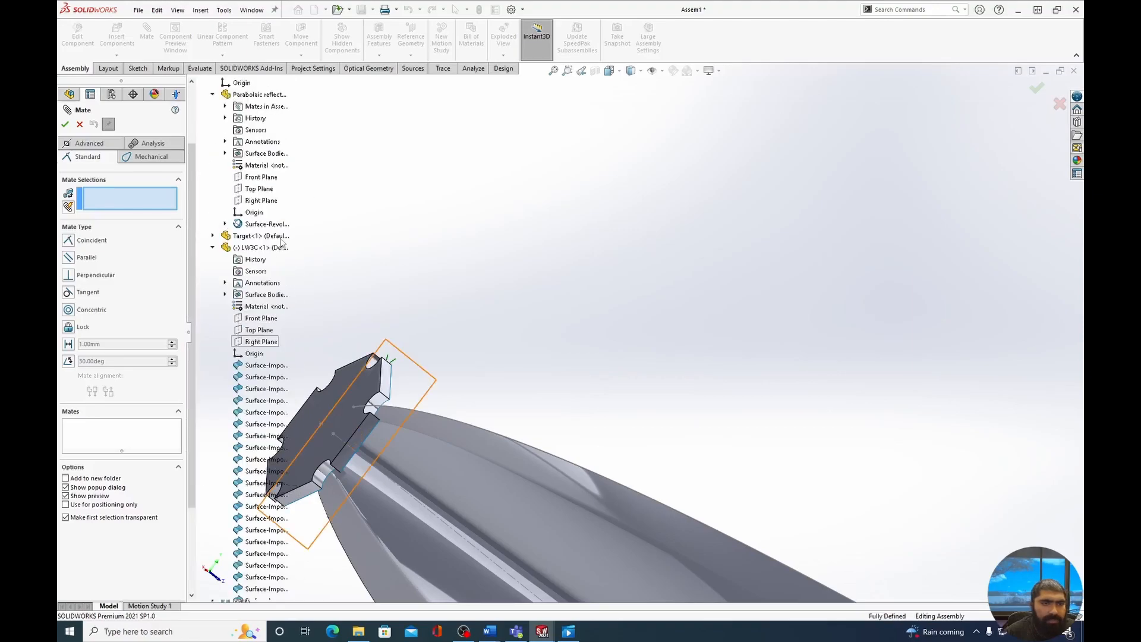
left_click(270, 189)
left_click(256, 330)
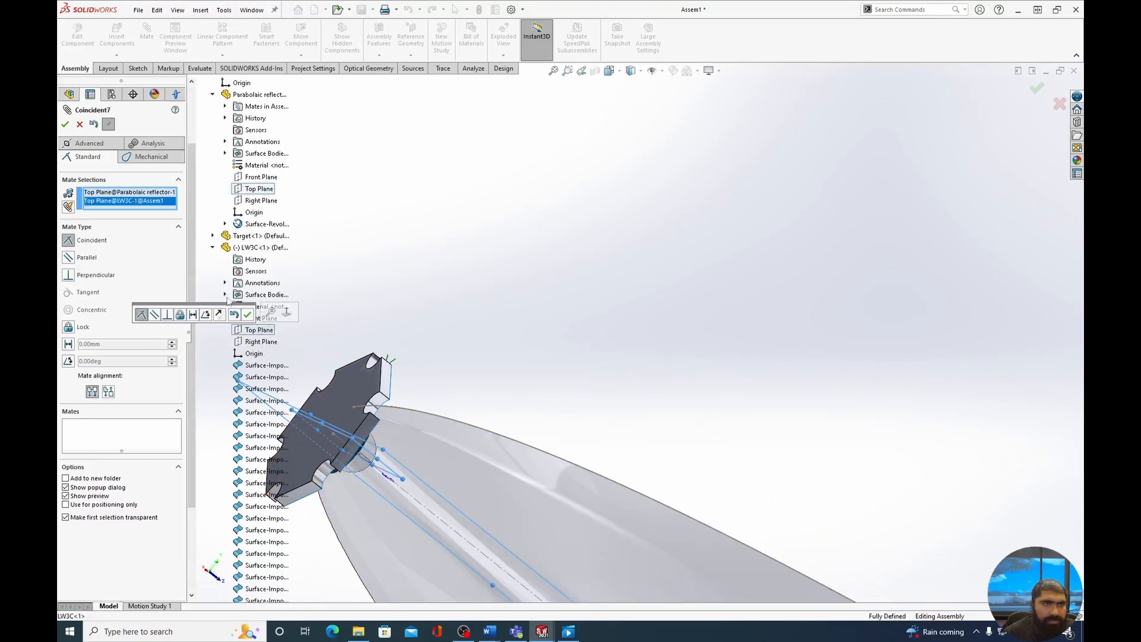
left_click(65, 125)
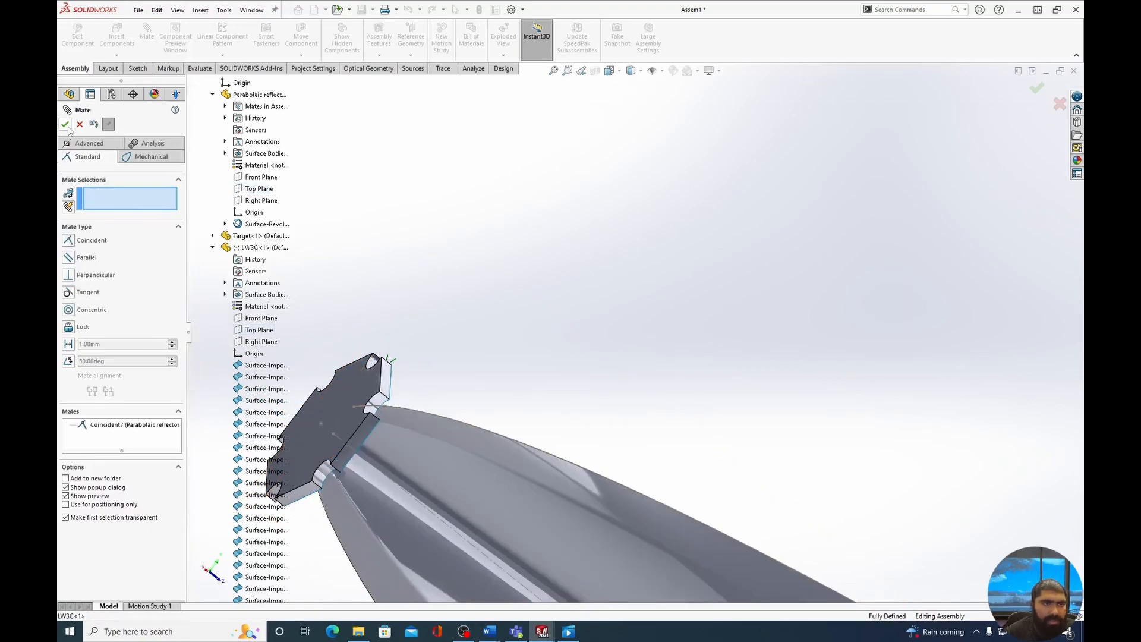
- Add a coincident mate between the parabolic reflector's Right Plane and the LW3C source's Right Plane
left_click(257, 201)
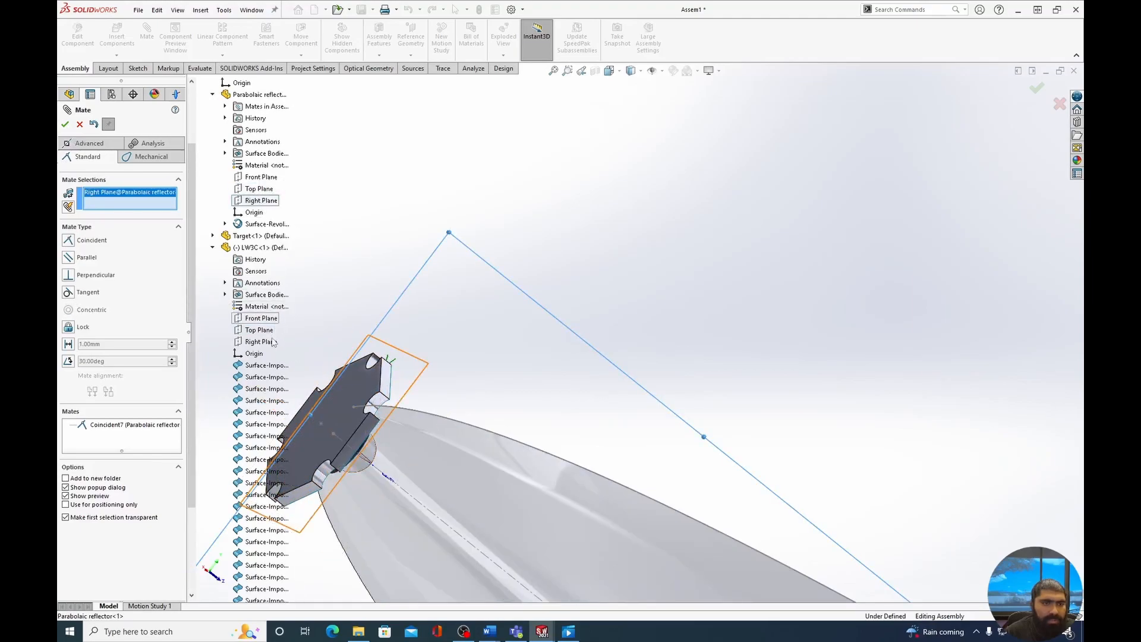
left_click(270, 343)
left_click(65, 124)
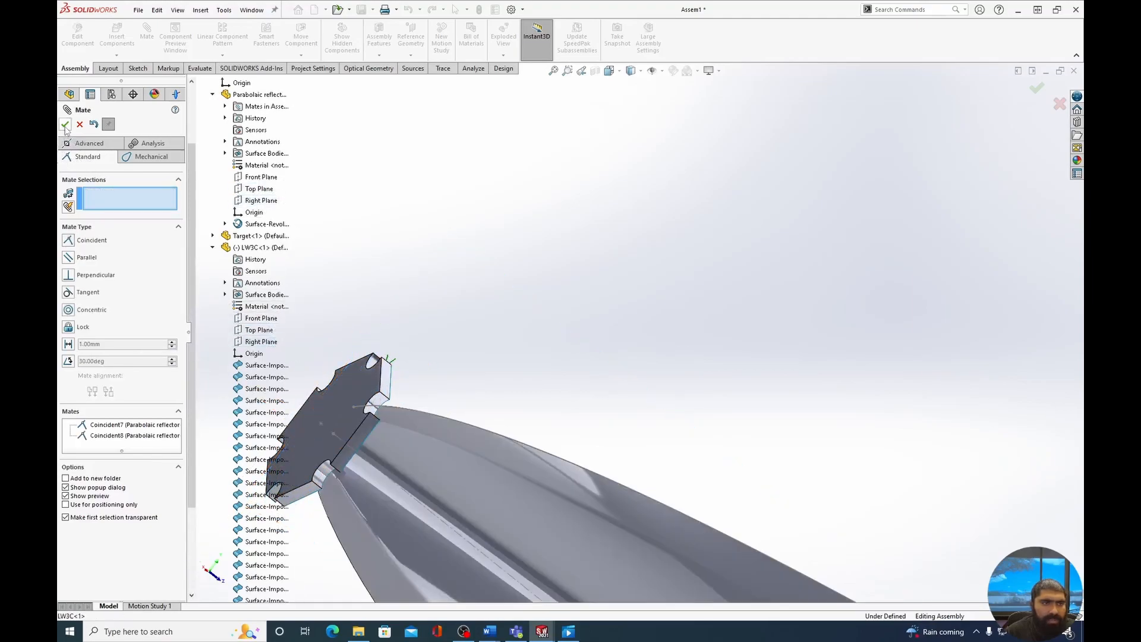
- Move the LW3C source back from the reflector's narrow end to expose the faces around its lens
middle_click_drag(400, 249, 407, 375)
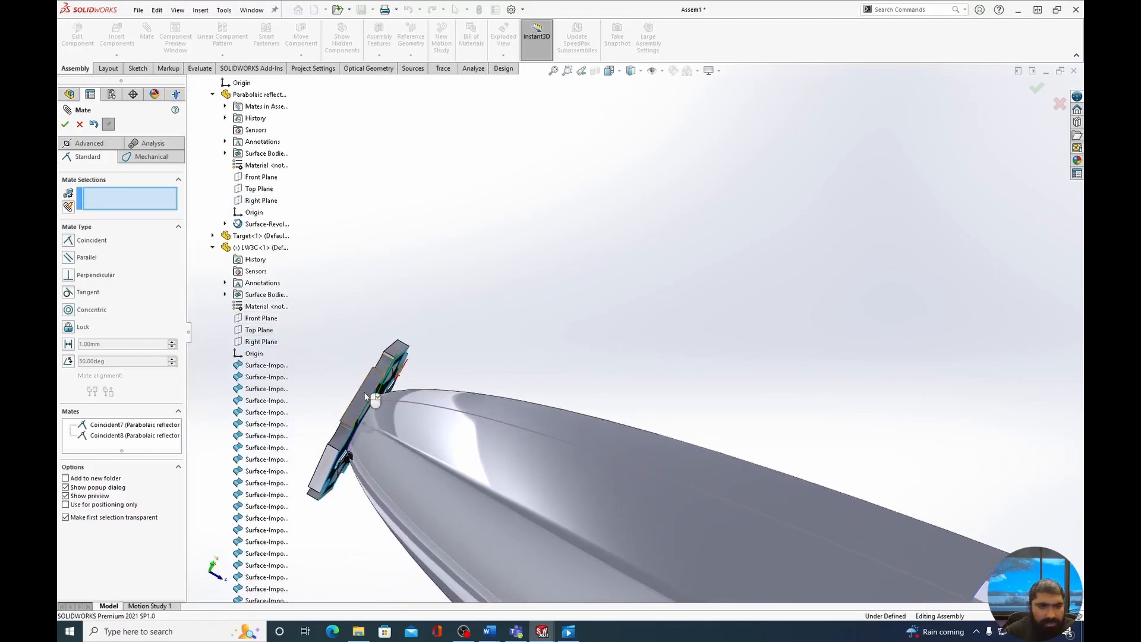
left_click_drag(366, 396, 313, 340)
middle_click_drag(411, 339, 345, 401)
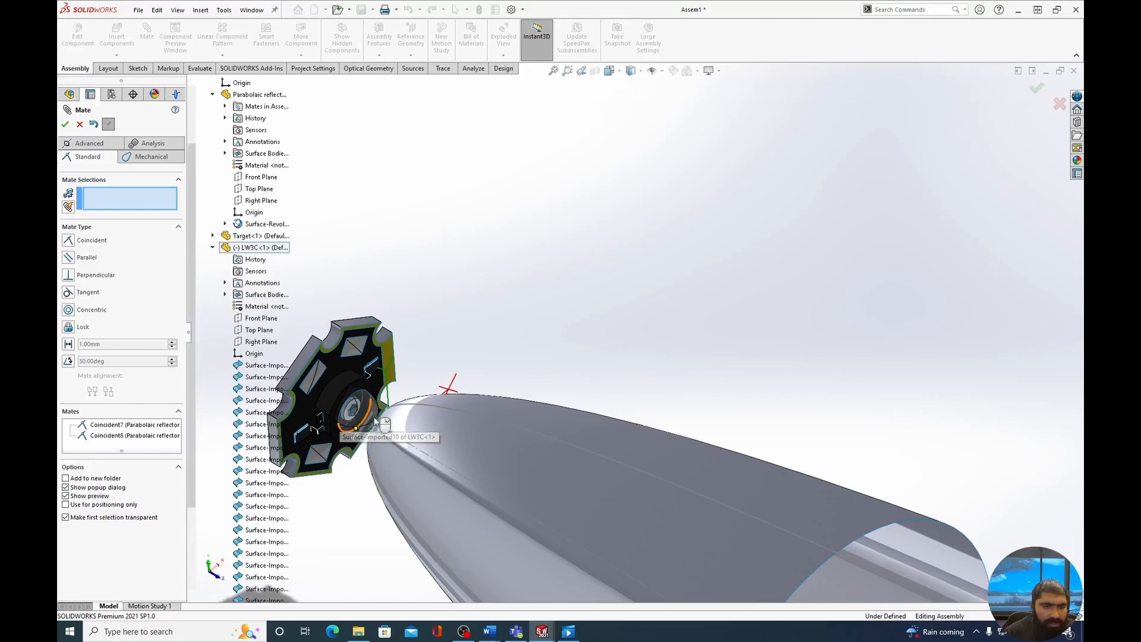
middle_click_drag(404, 344, 392, 320)
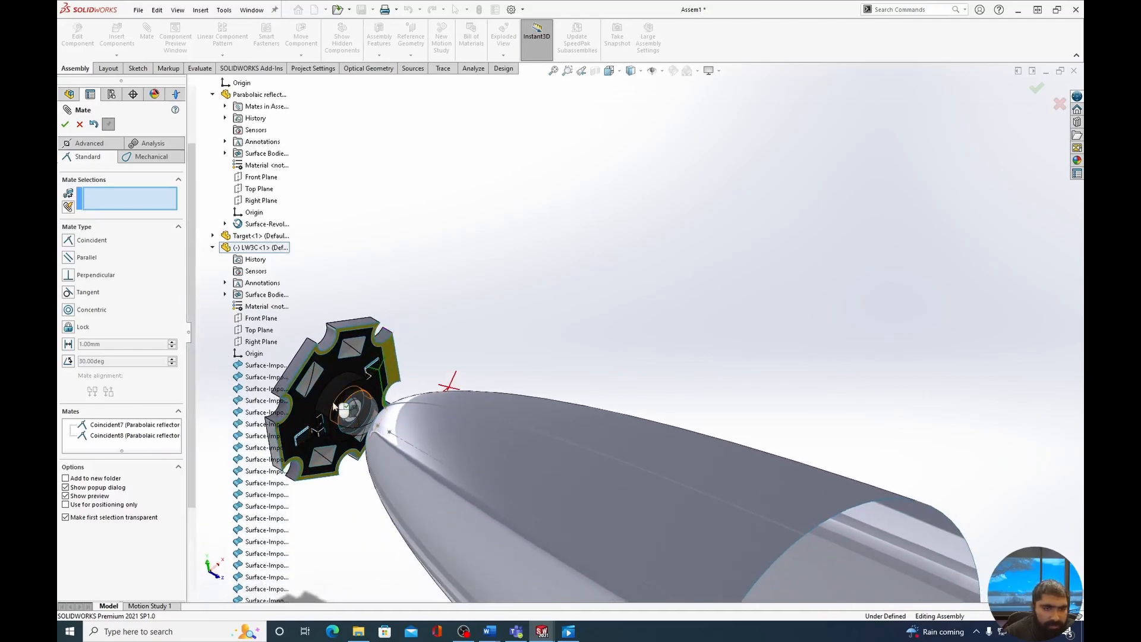
scroll(337, 410, "up", 2)
scroll(345, 413, "up", 2)
scroll(574, 367, "down", 4)
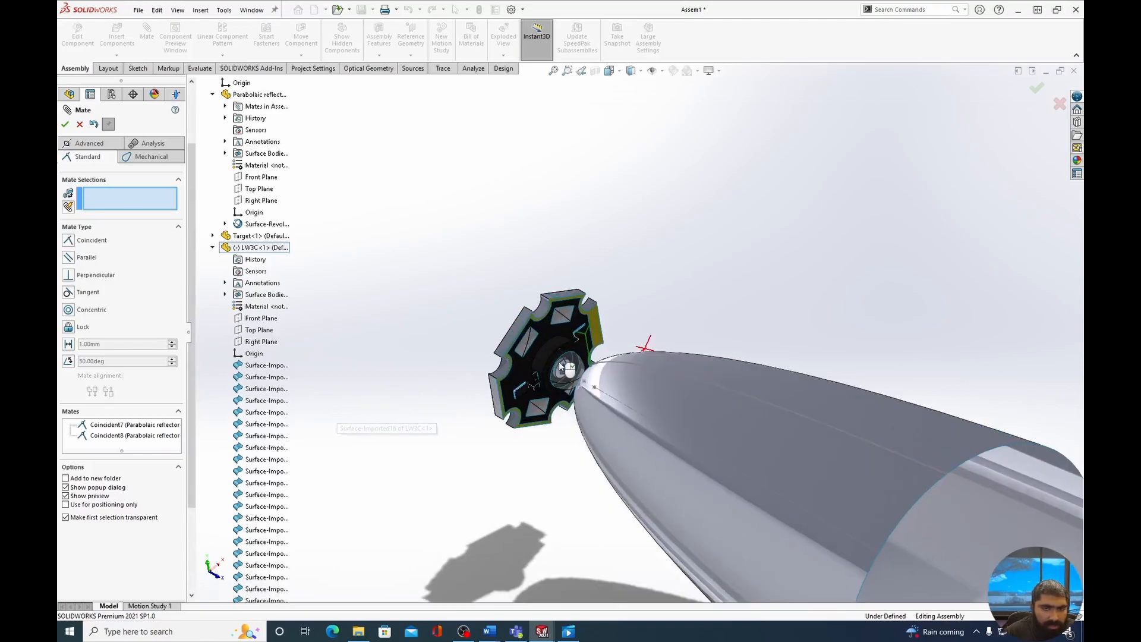
scroll(574, 363, "down", 2)
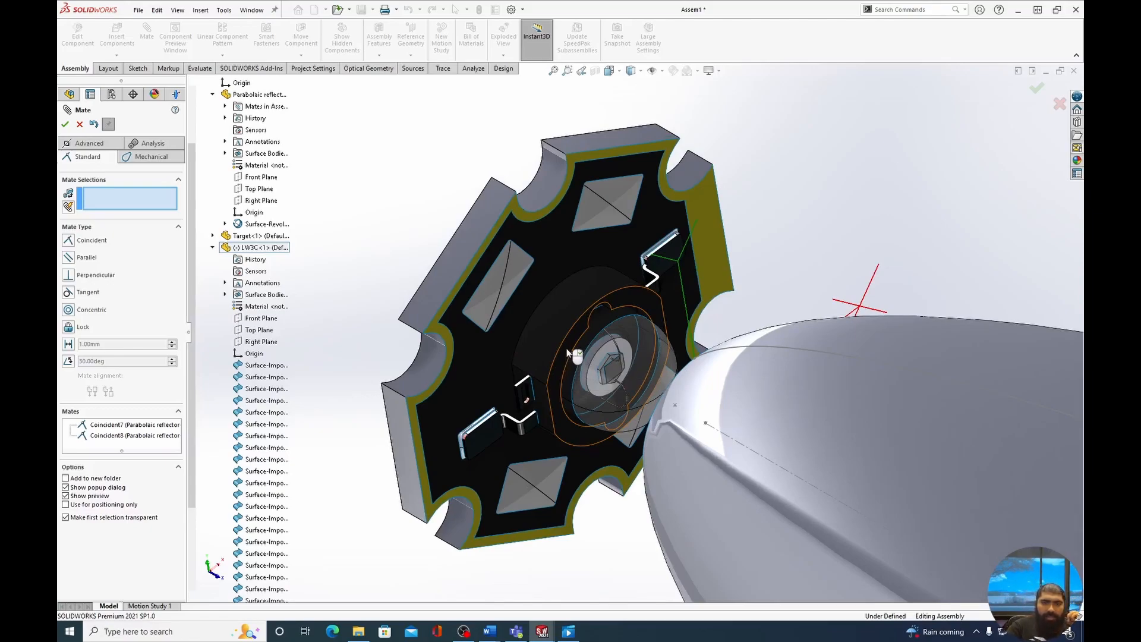
- Add a coincident mate between the ring face around the LED's lens and the reflector's small opening edge, and finish mating
left_click(567, 351)
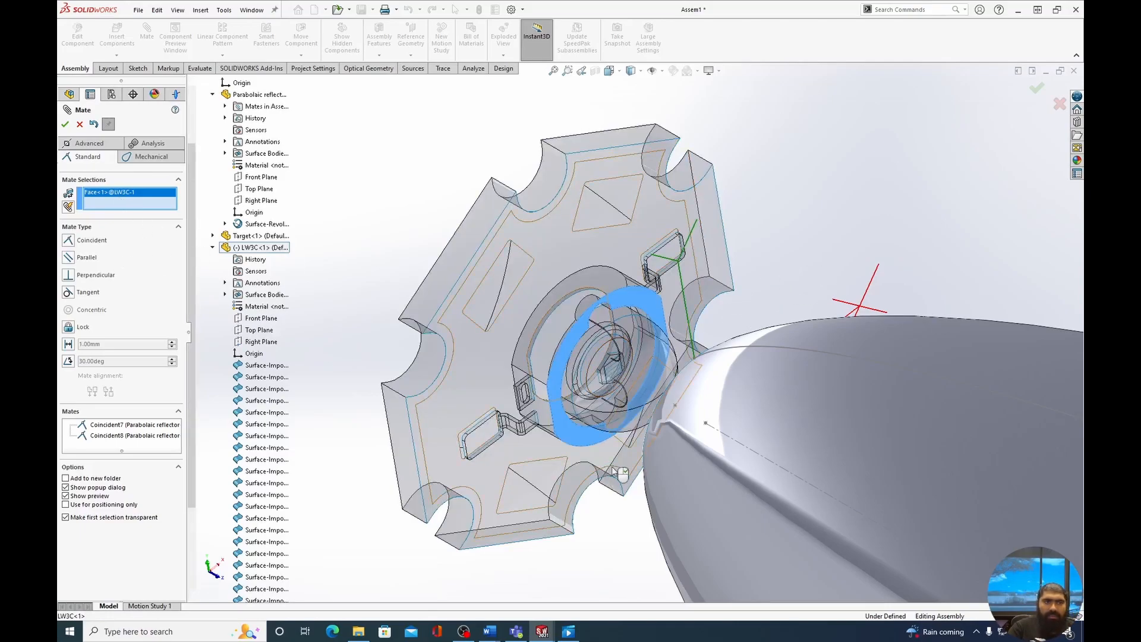
middle_click_drag(797, 255, 847, 391)
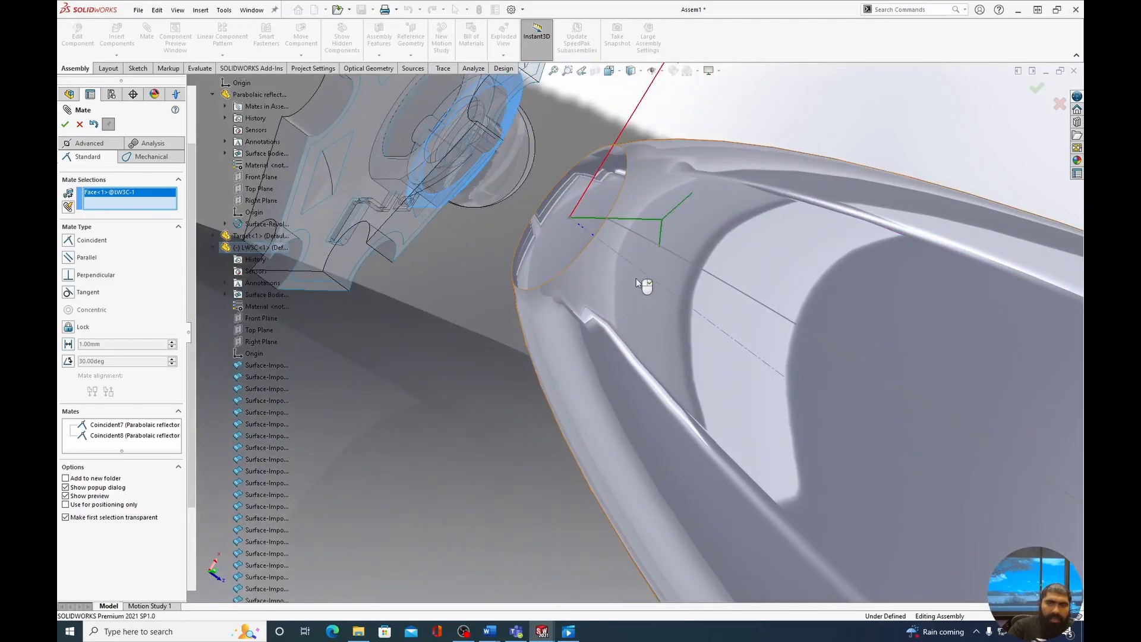
left_click(587, 250)
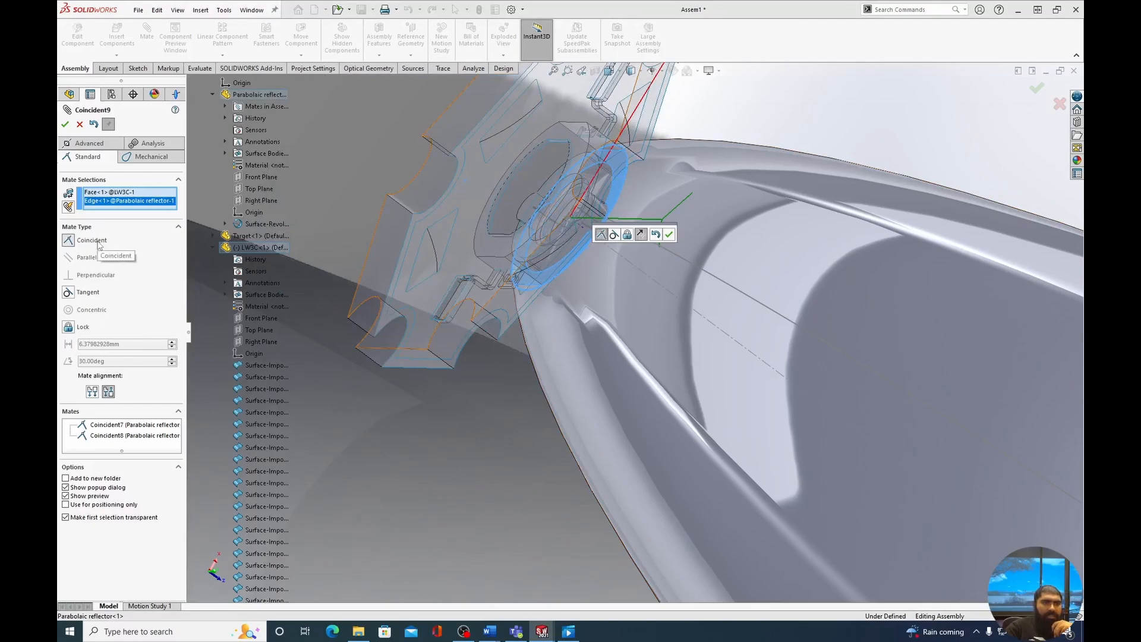
left_click(65, 124)
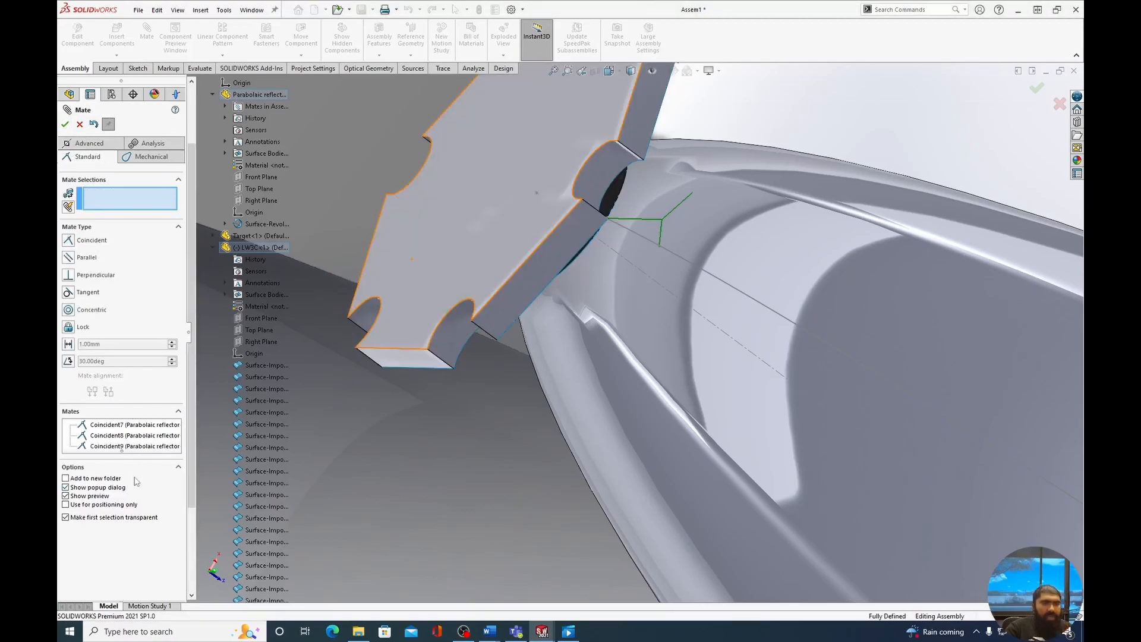
left_click(65, 124)
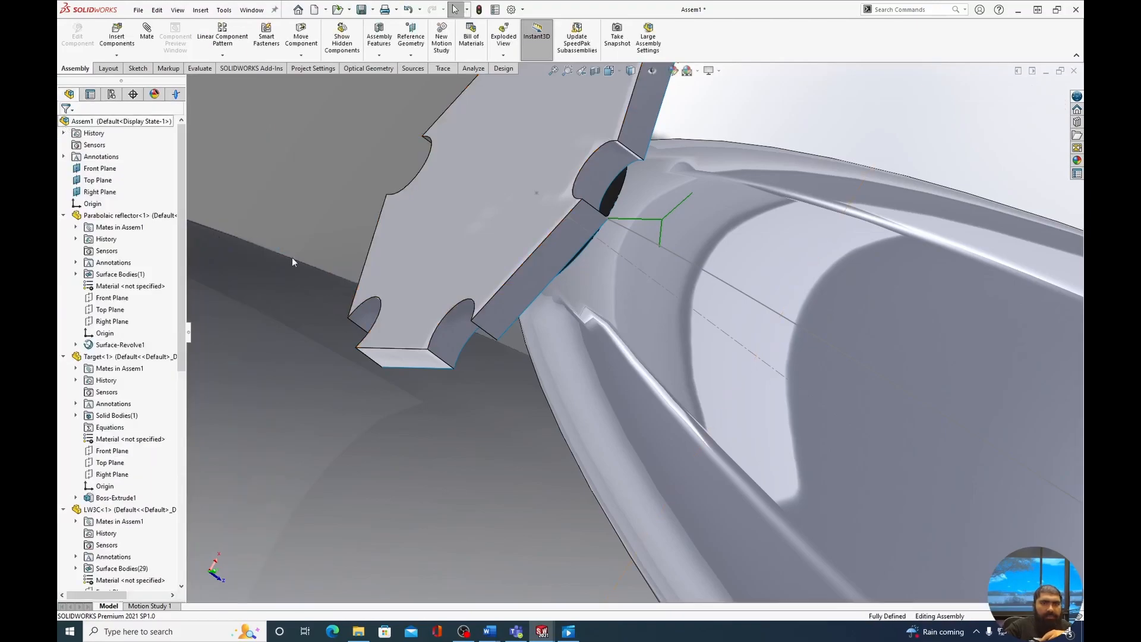
scroll(713, 427, "up", 10)
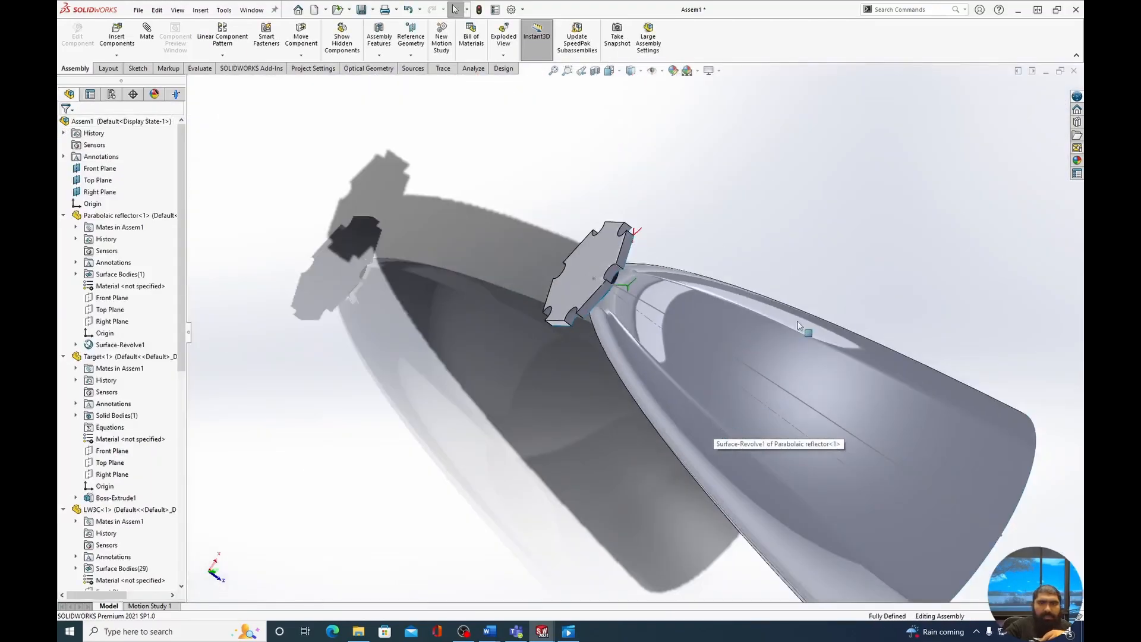
middle_click_drag(804, 233, 773, 309)
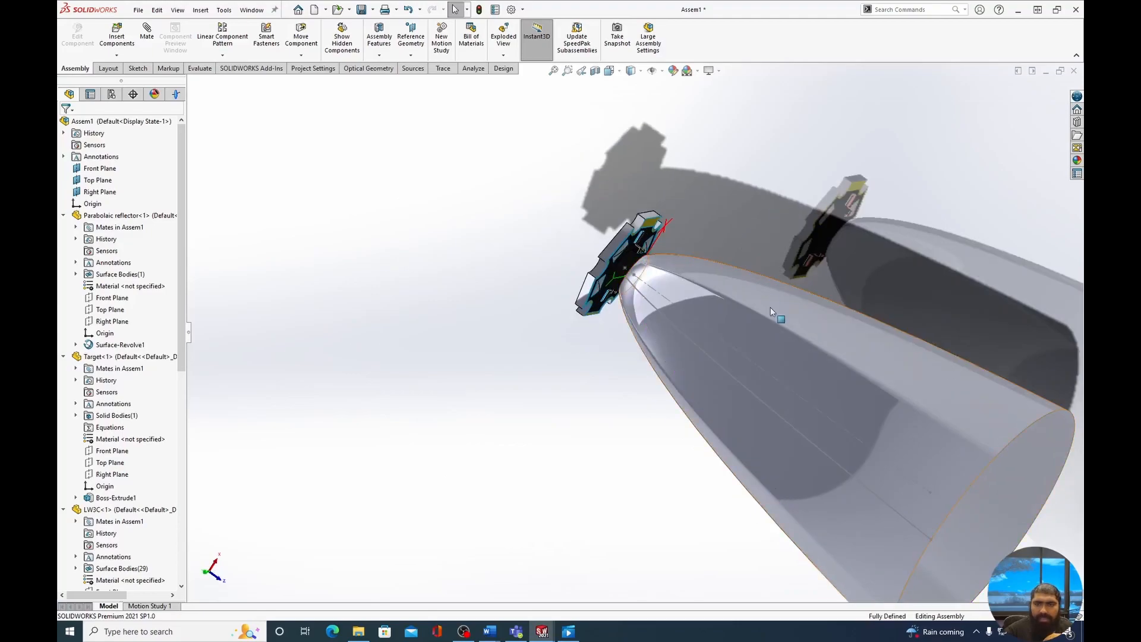
scroll(771, 308, "down", 5)
scroll(771, 309, "up", 8)
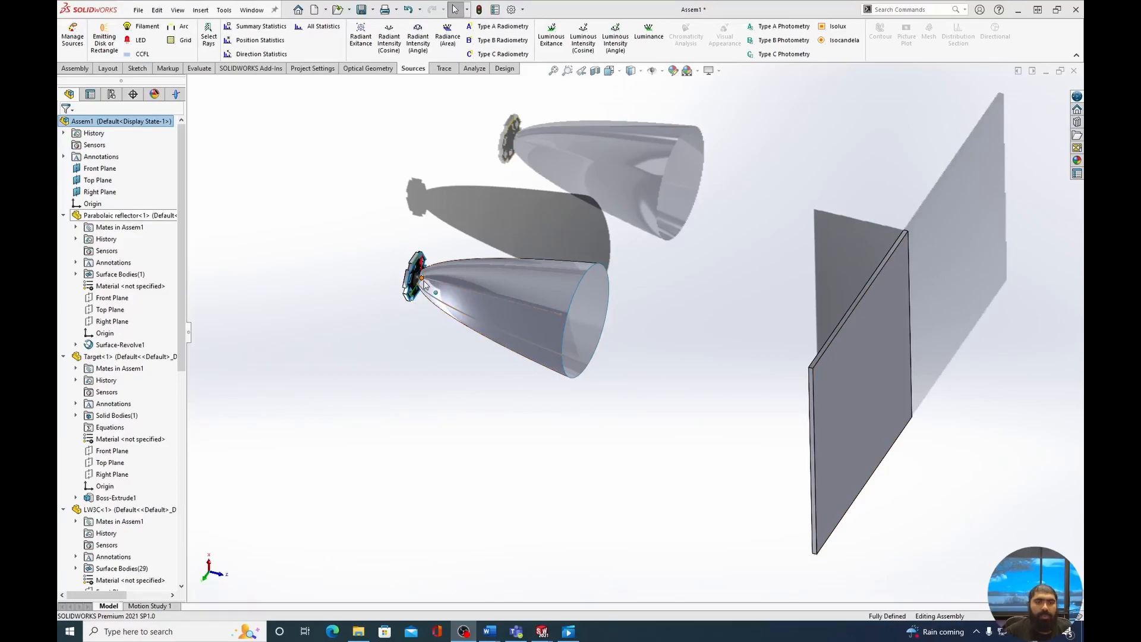
middle_click_drag(573, 387, 569, 436)
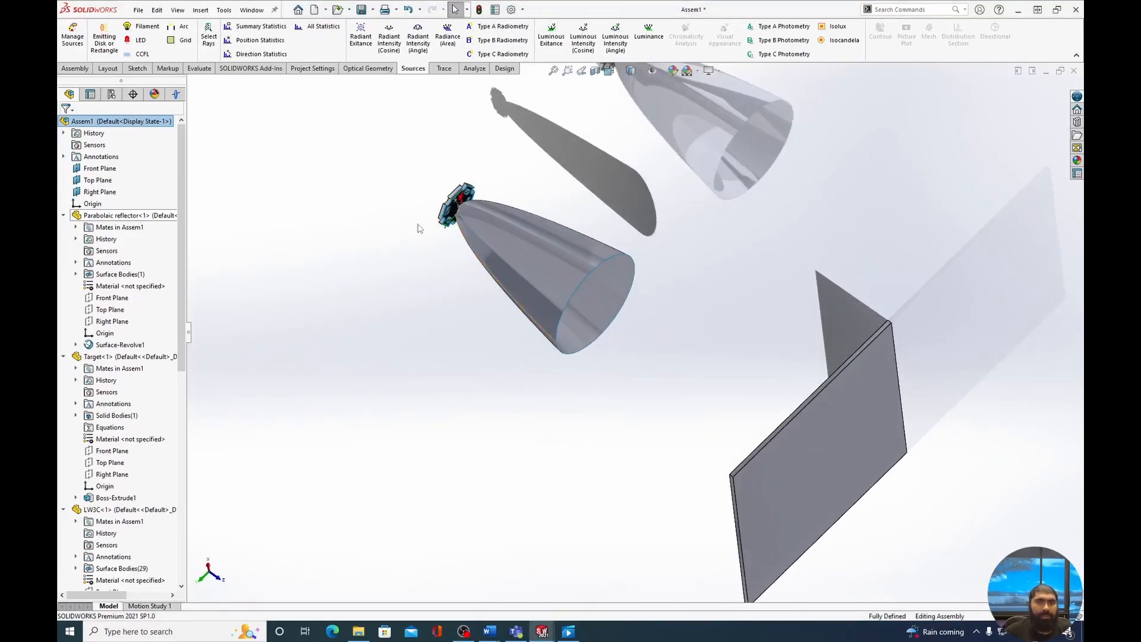
- Collapse the parabolic reflector, target and LW3C components in the assembly tree
left_click(63, 215)
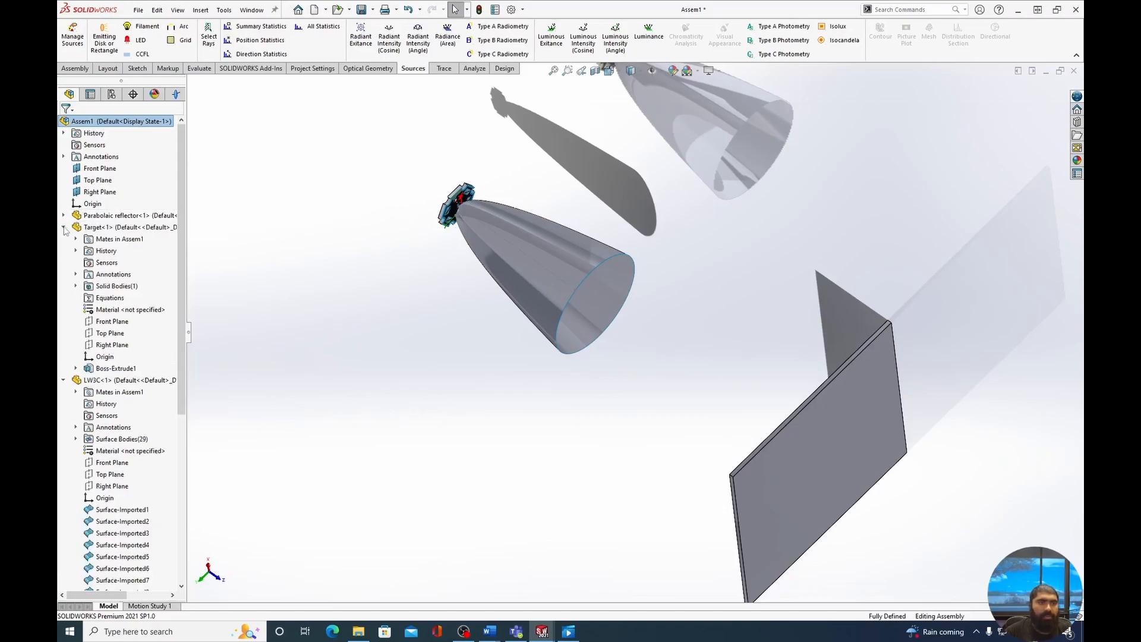
left_click(63, 227)
left_click(64, 239)
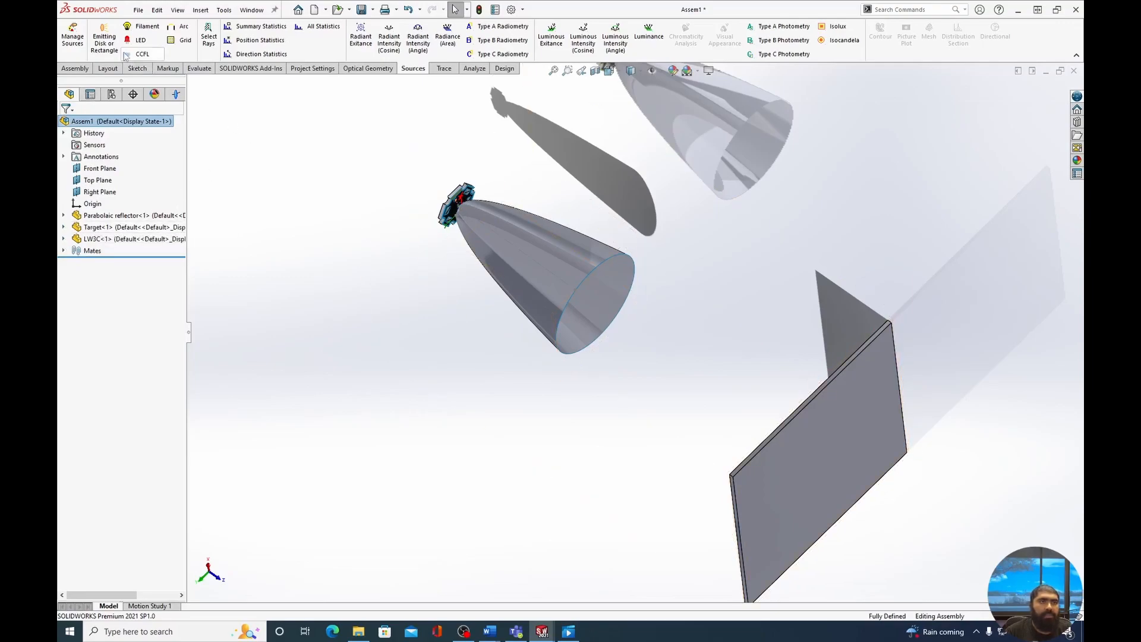
- Generate the Summary Statistics for the LW3C source and check its ray count and flux
left_click(321, 28)
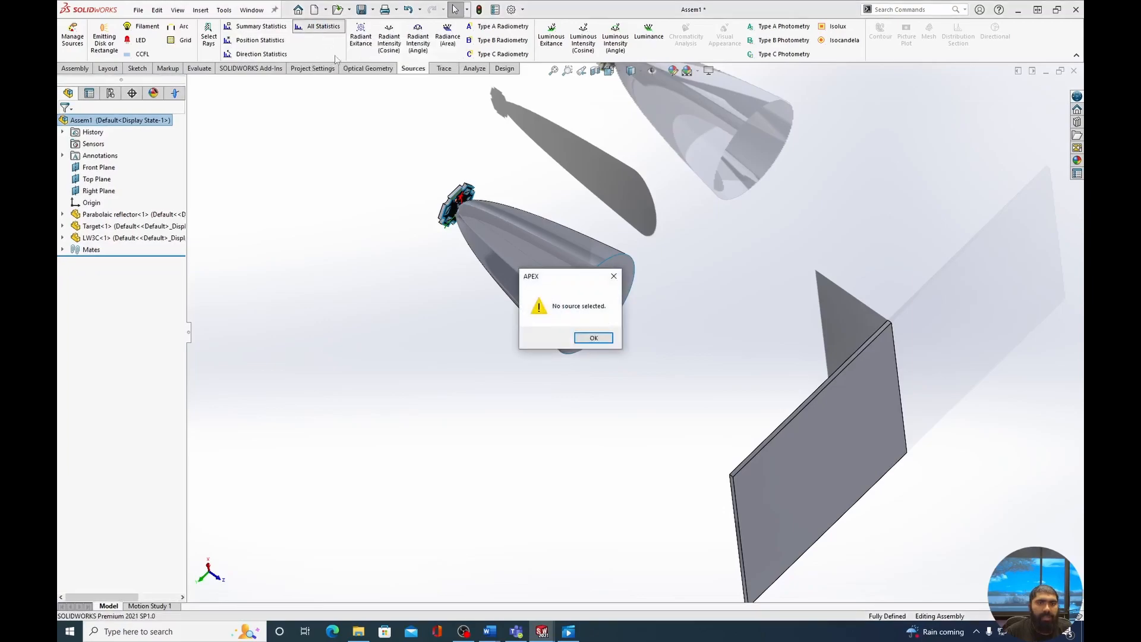
left_click(606, 339)
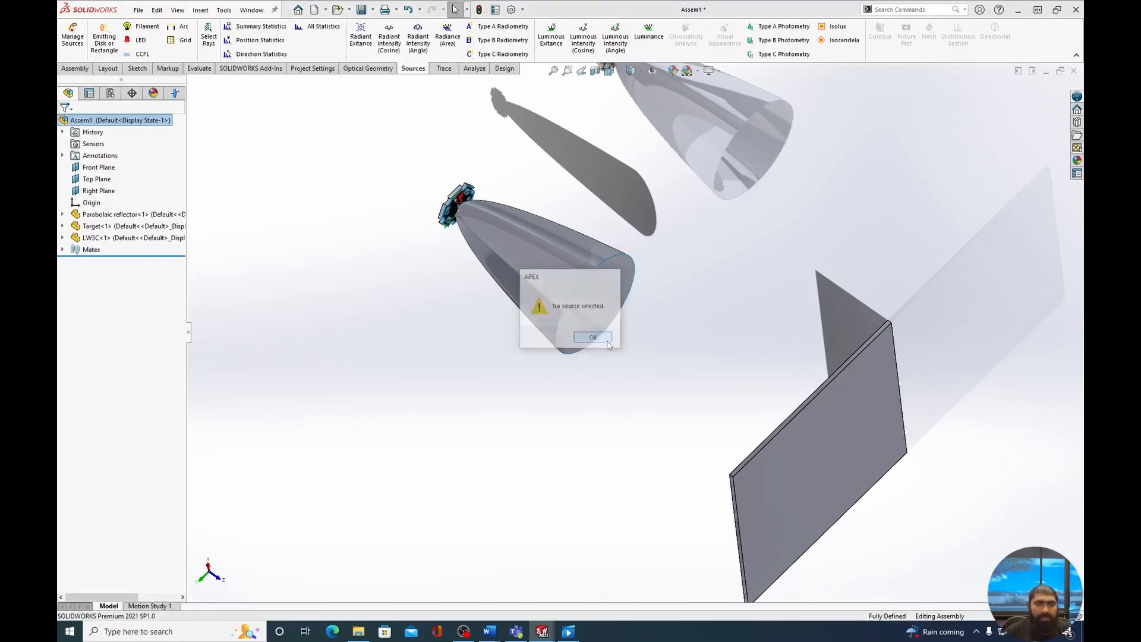
left_click(112, 238)
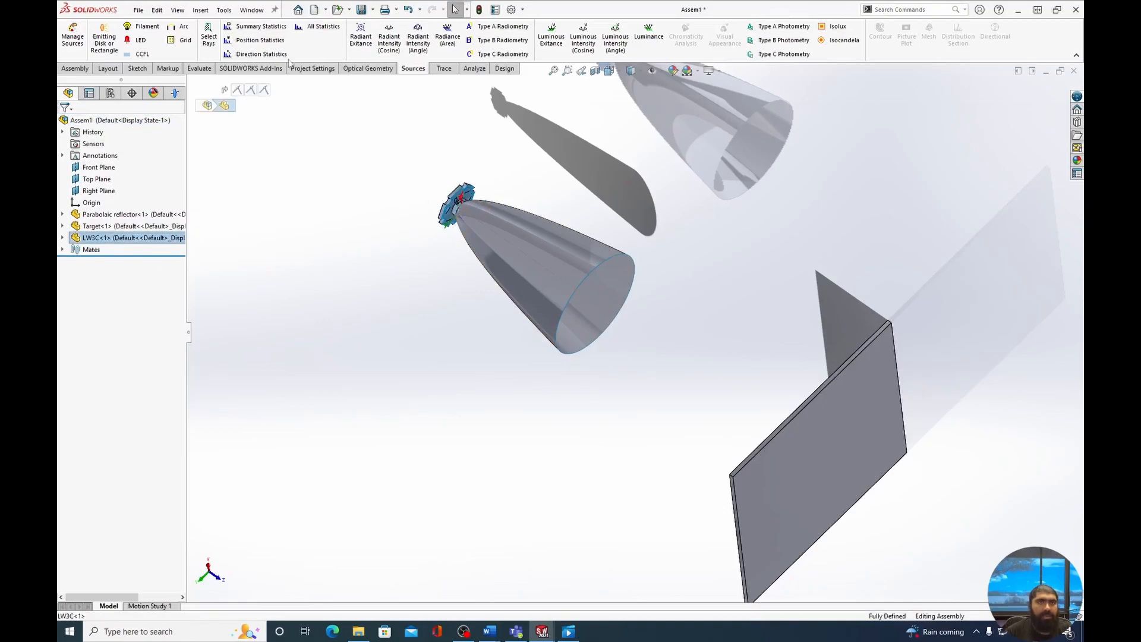
left_click(265, 31)
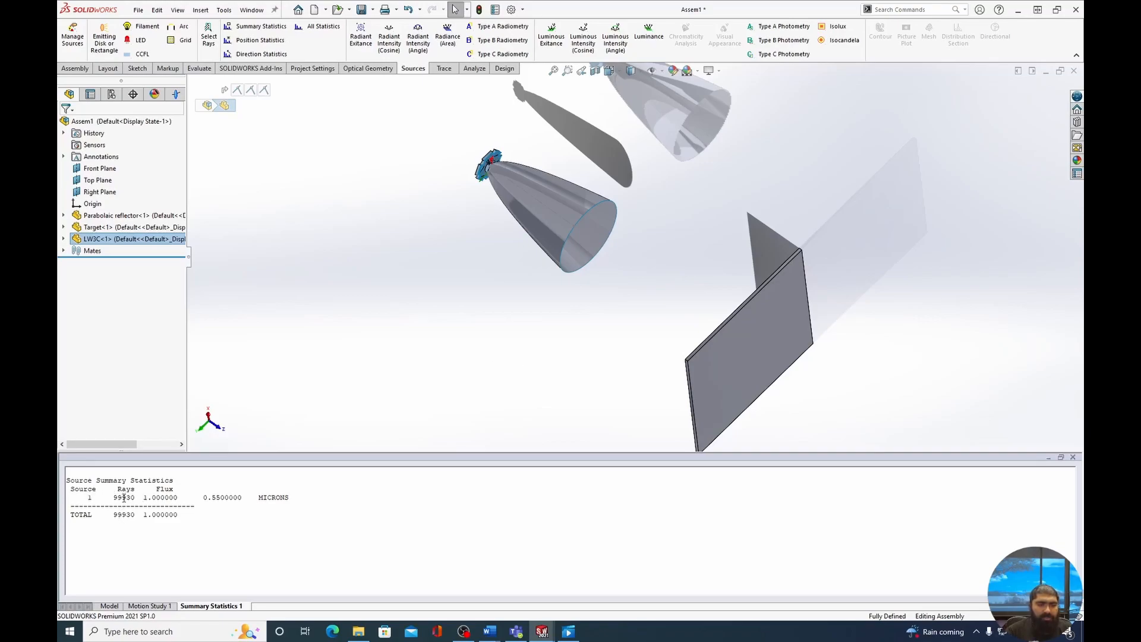
double_click(158, 497)
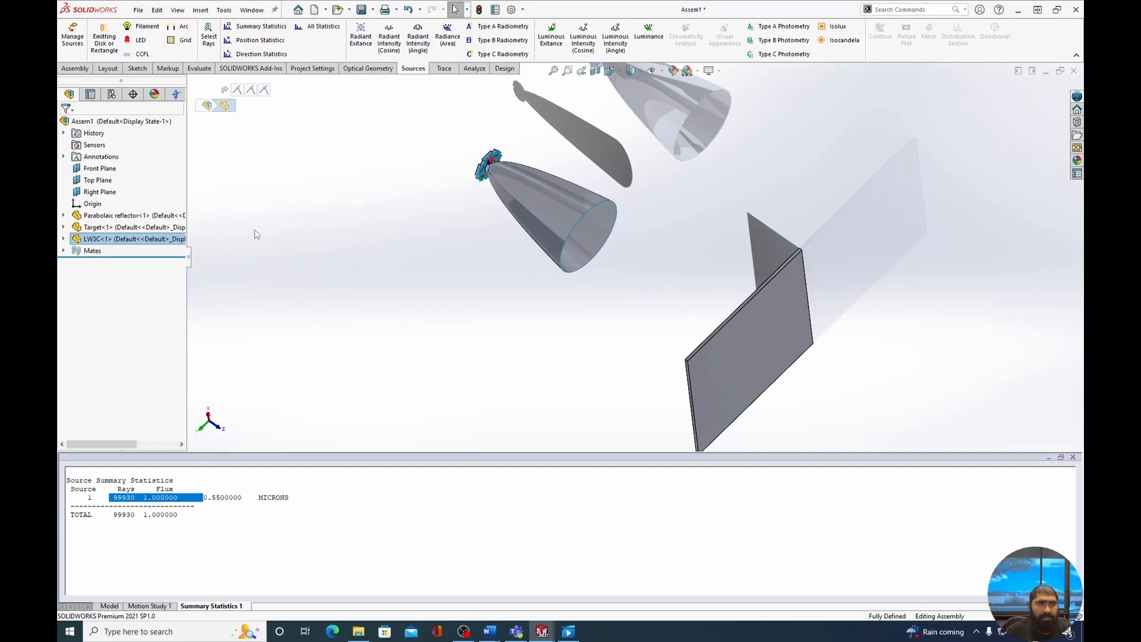
- Generate All Statistics for the LW3C source and examine the X, Y and Z centroid in the position statistics
left_click(322, 28)
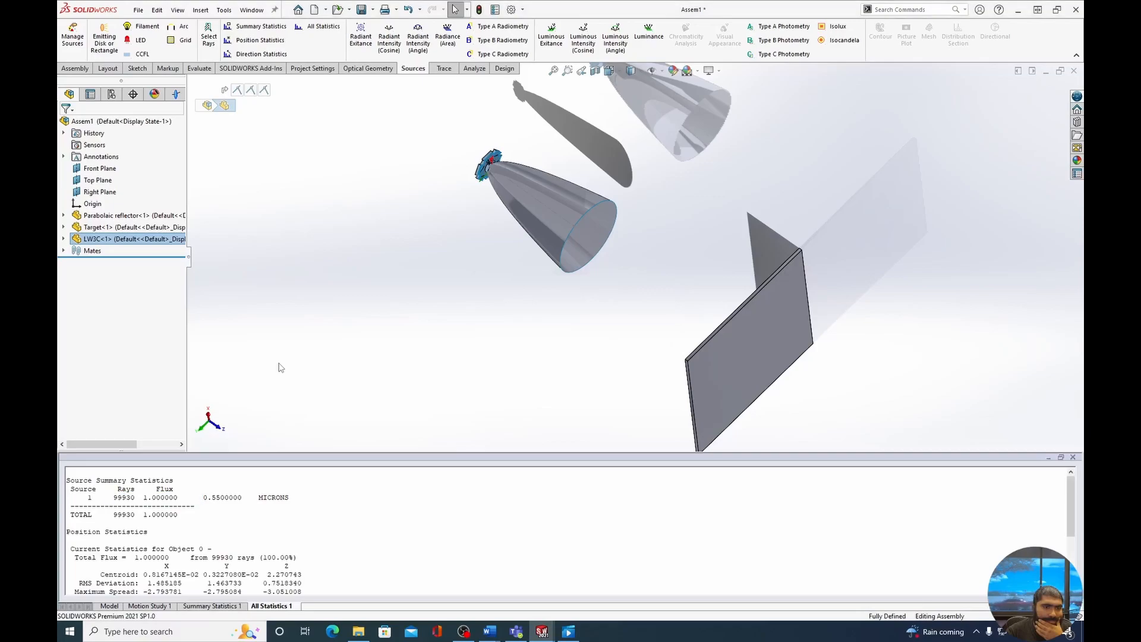
scroll(281, 368, "down", 1)
scroll(574, 146, "up", 2)
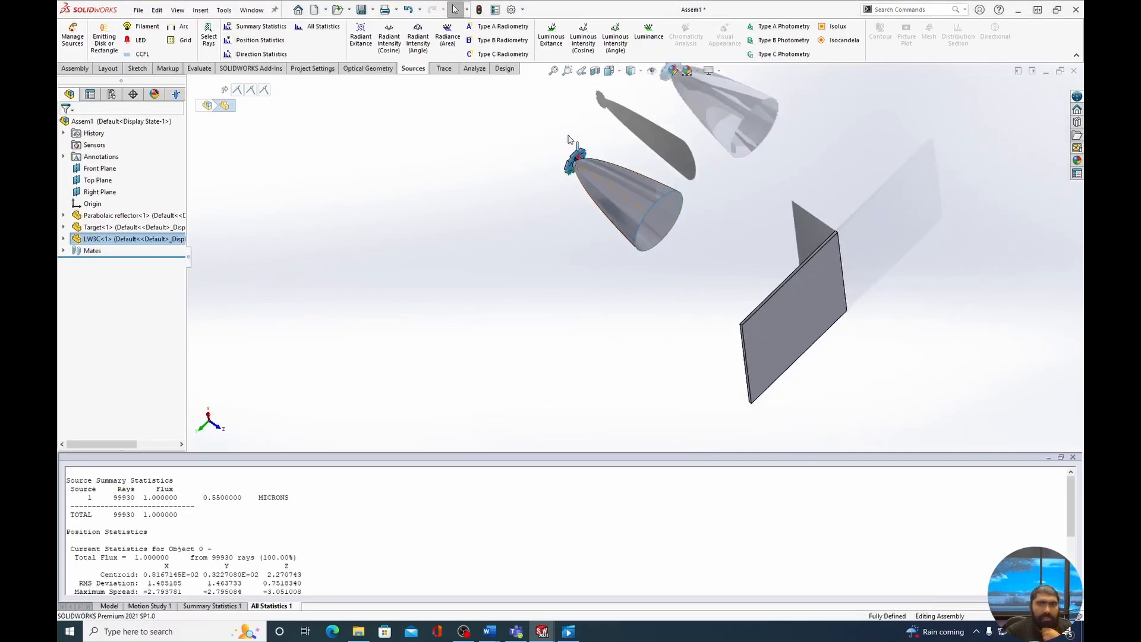
scroll(569, 139, "down", 2)
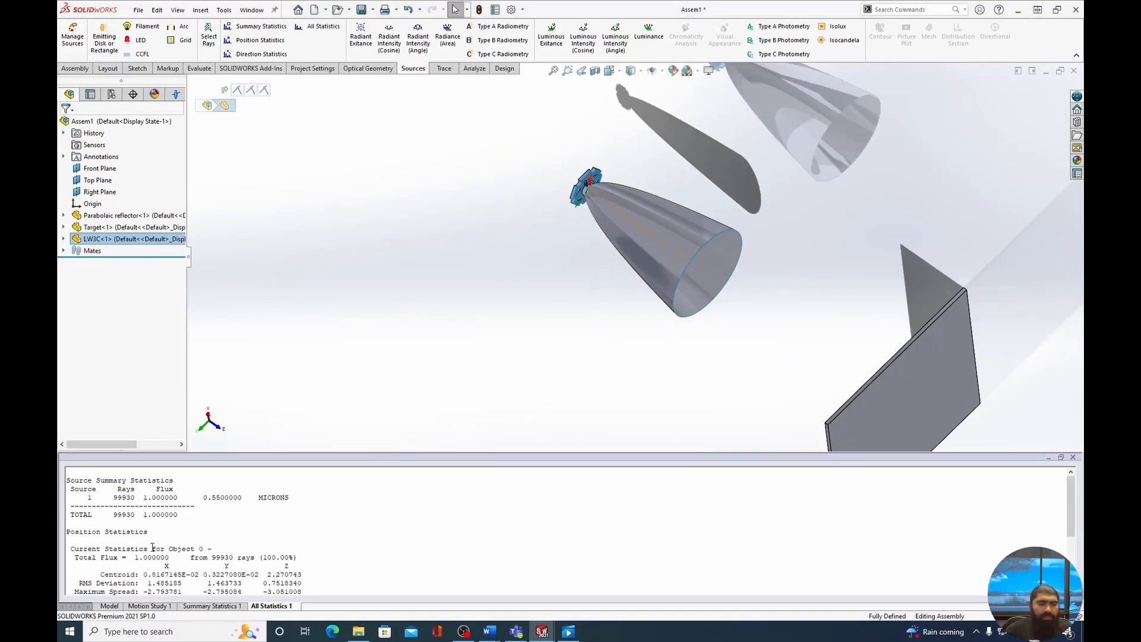
scroll(186, 537, "down", 2)
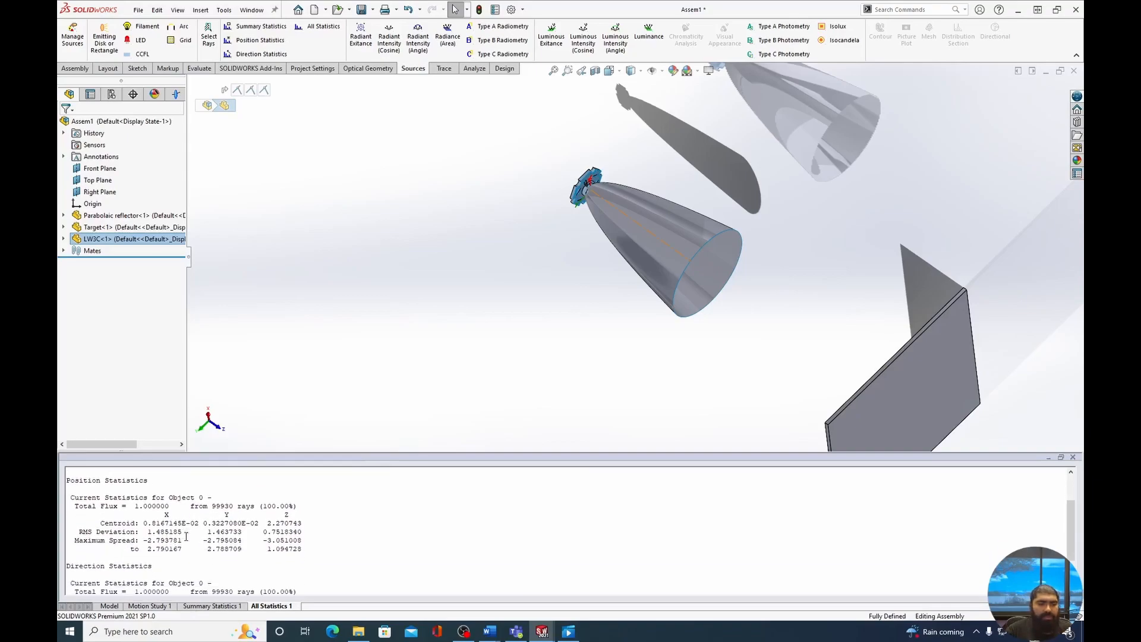
scroll(186, 536, "up", 3)
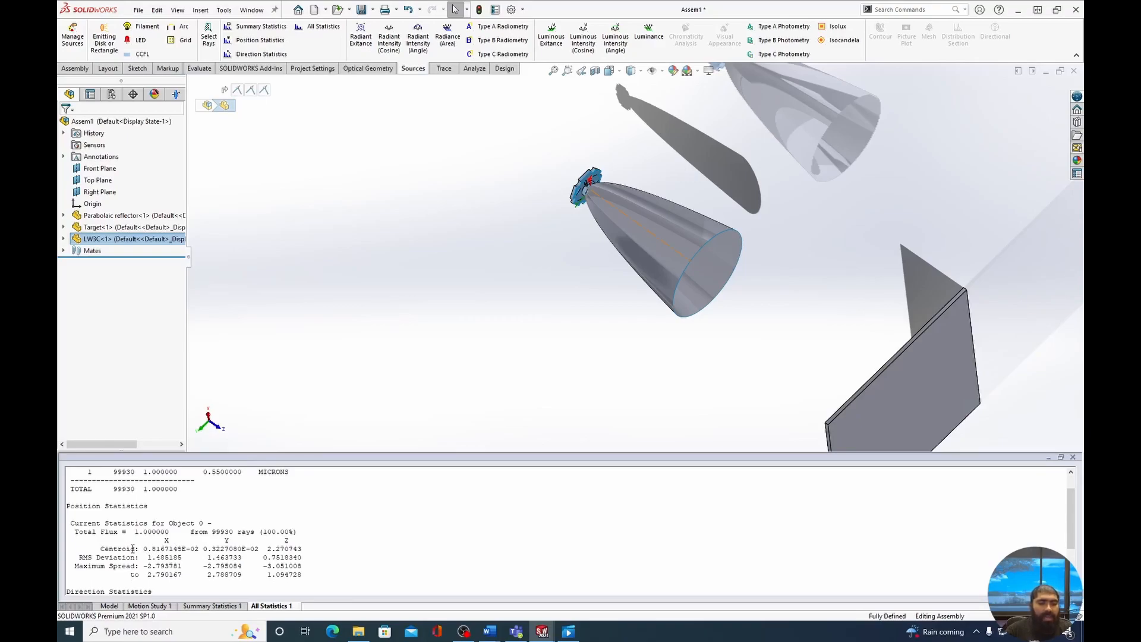
left_click_drag(144, 548, 186, 548)
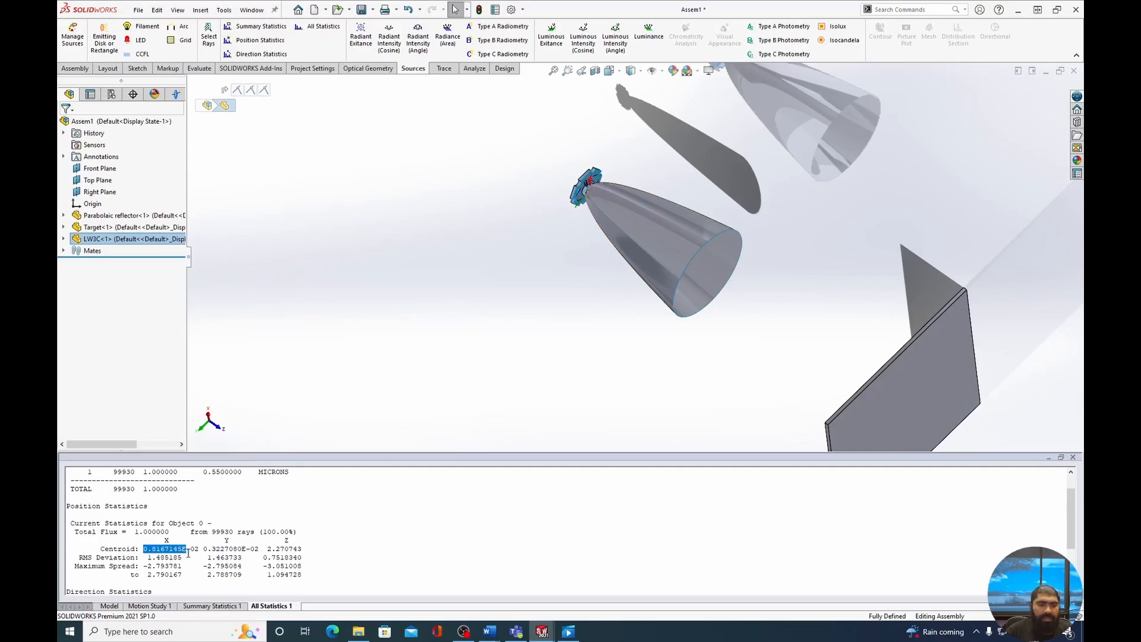
left_click_drag(200, 551, 149, 552)
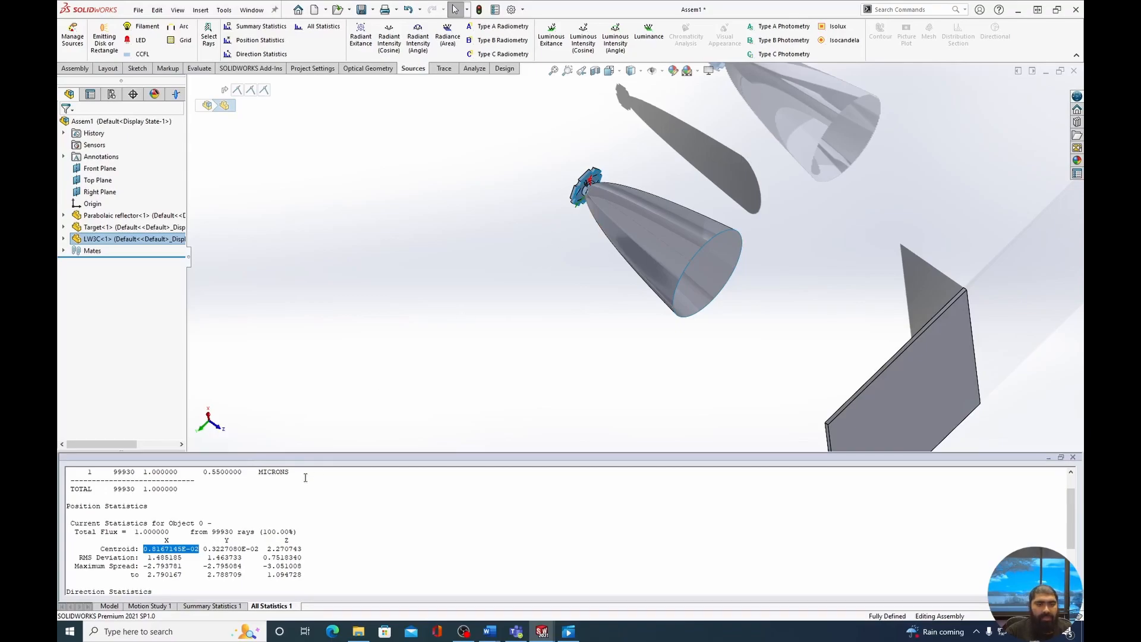
left_click_drag(203, 549, 243, 551)
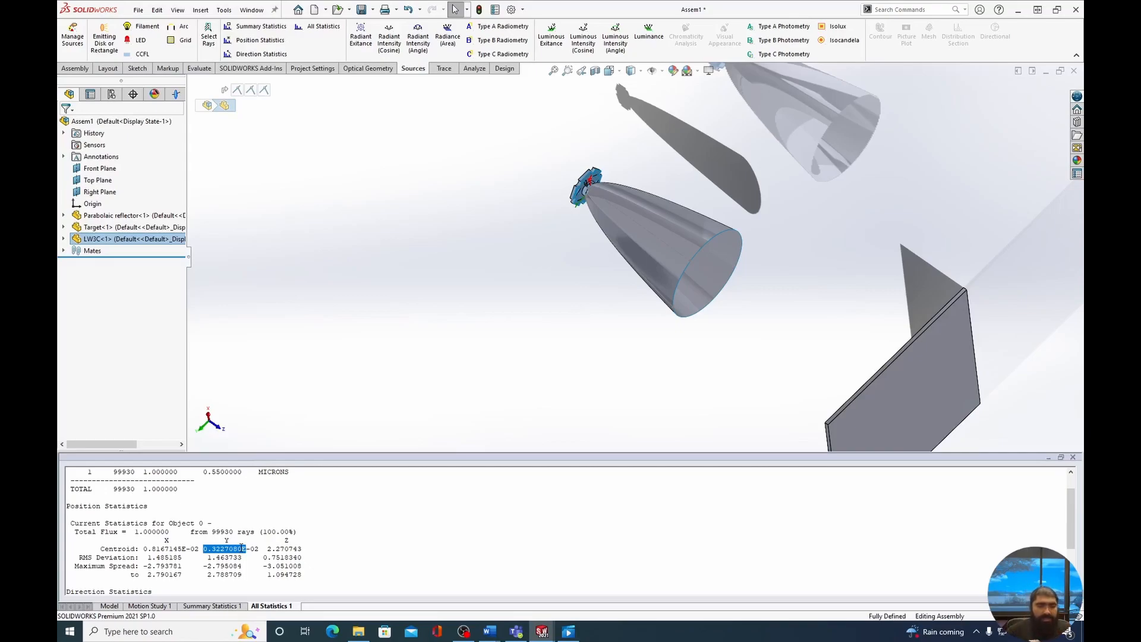
left_click_drag(302, 548, 248, 550)
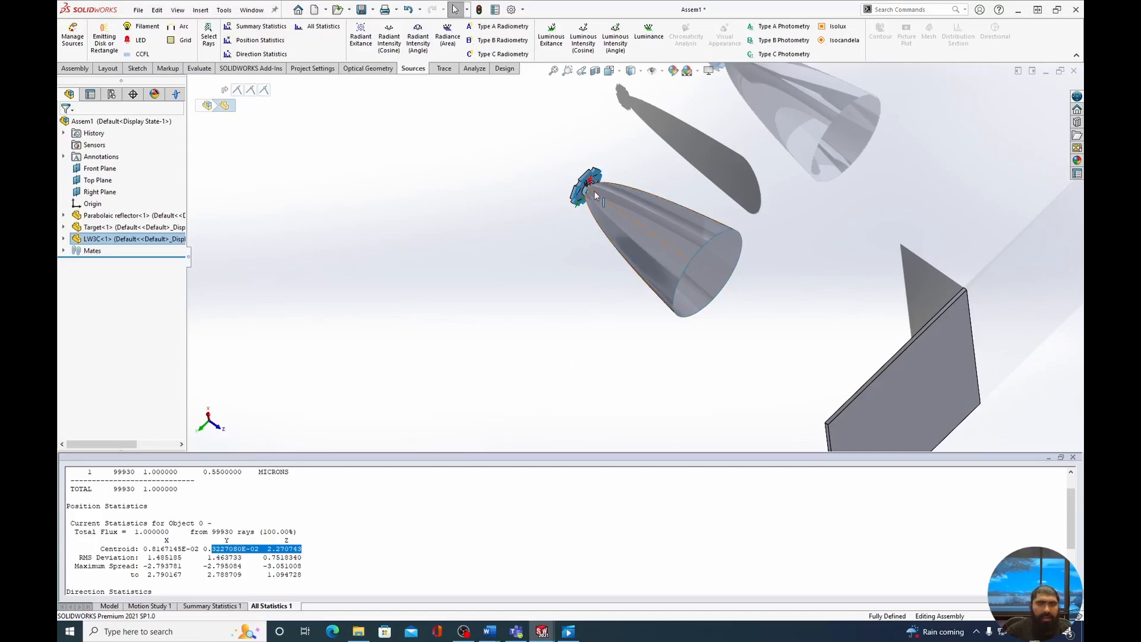
- Examine the A, B and C centroid in the LW3C source's direction statistics
scroll(431, 532, "down", 3)
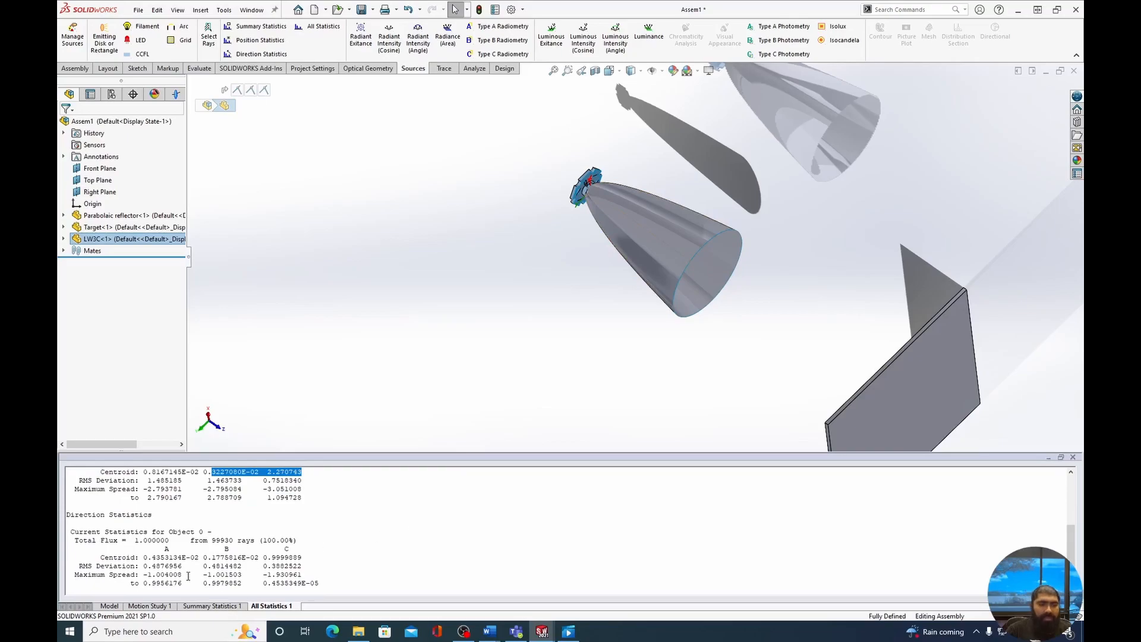
left_click_drag(98, 557, 161, 558)
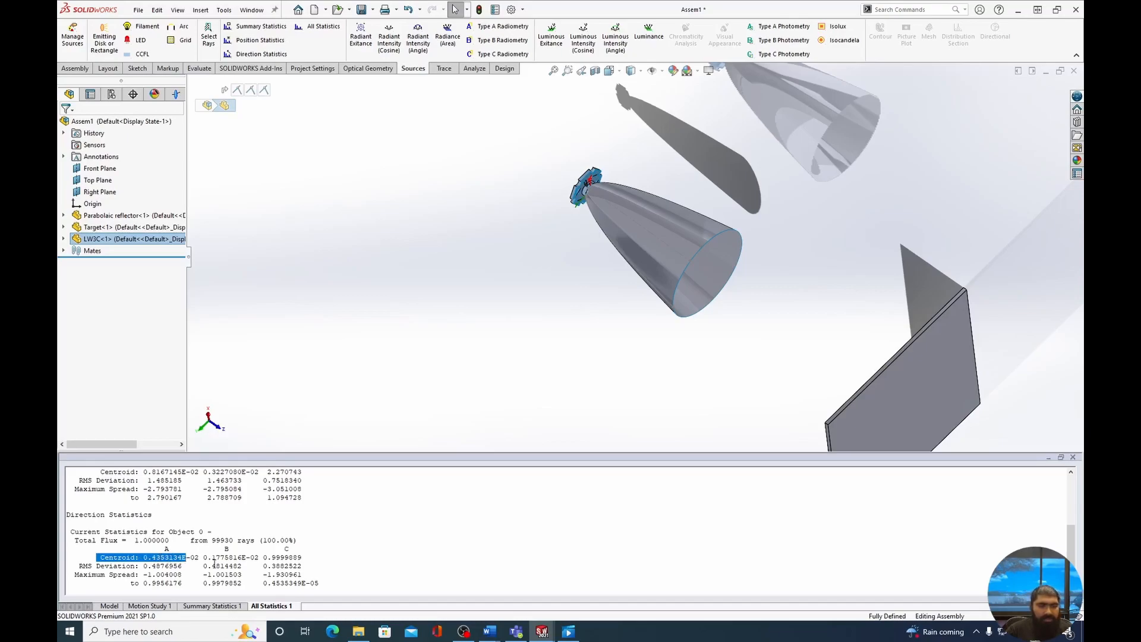
left_click_drag(213, 558, 222, 559)
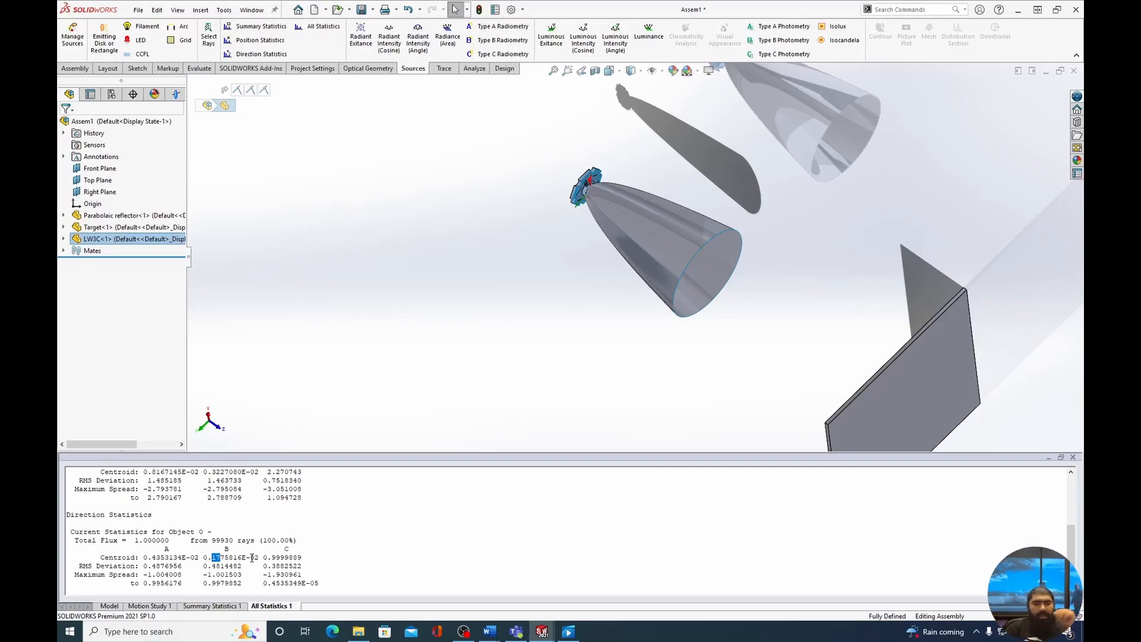
left_click_drag(264, 557, 310, 557)
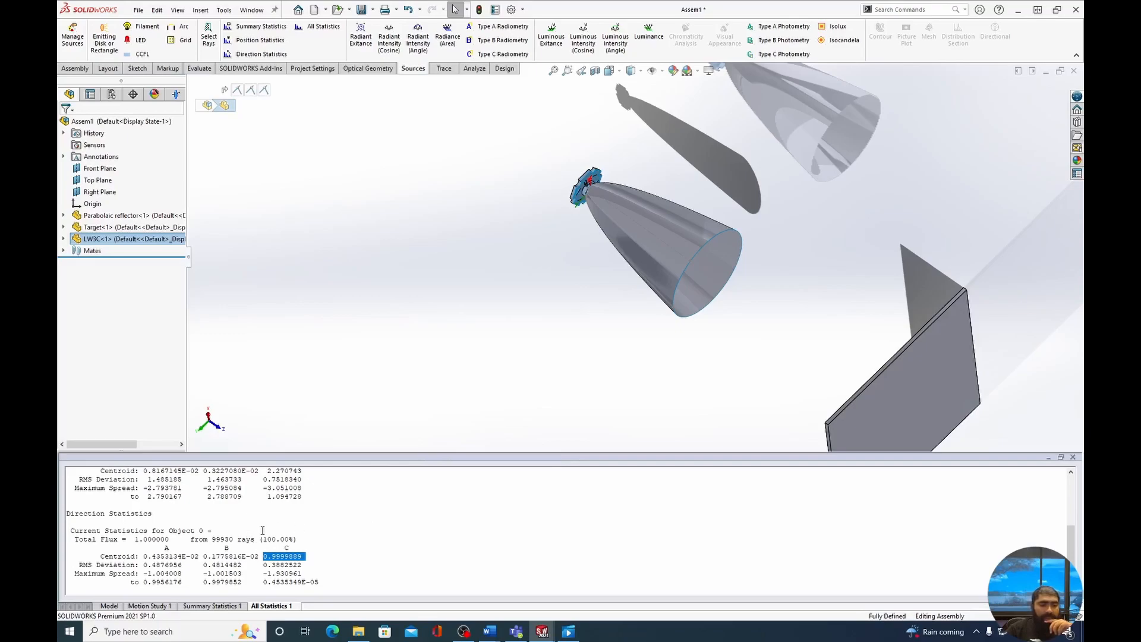
scroll(263, 537, "up", 3)
scroll(263, 534, "down", 3)
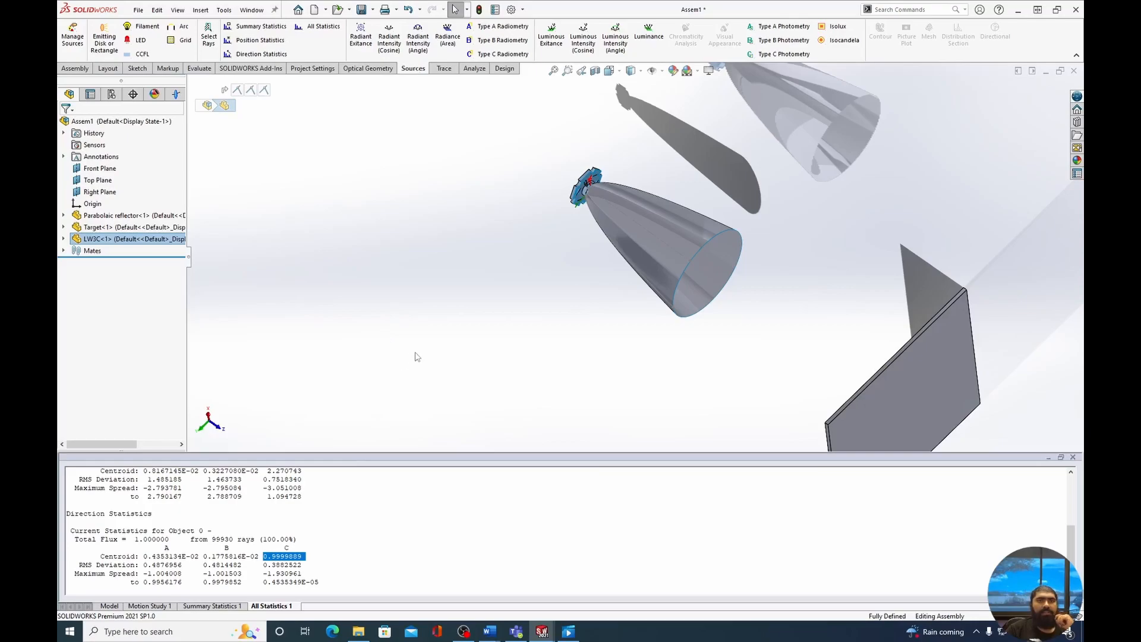
- Create a Radiant Exitance irradiance plot of the LW3C source in the XY projection with a data resolution of 100
left_click(364, 36)
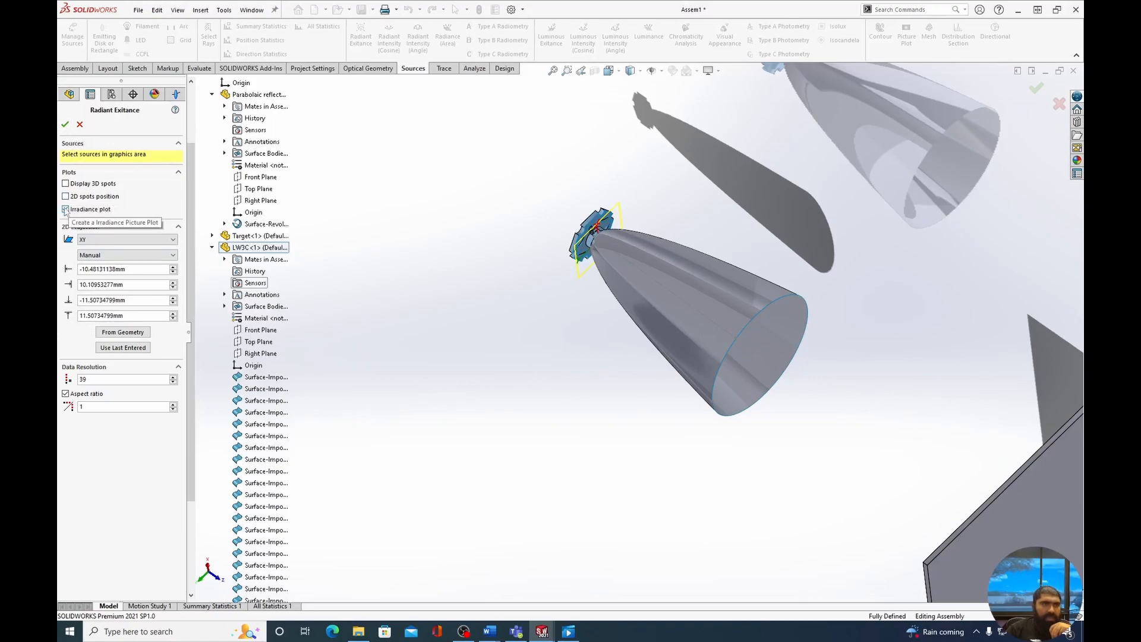
left_click_drag(94, 379, 59, 383)
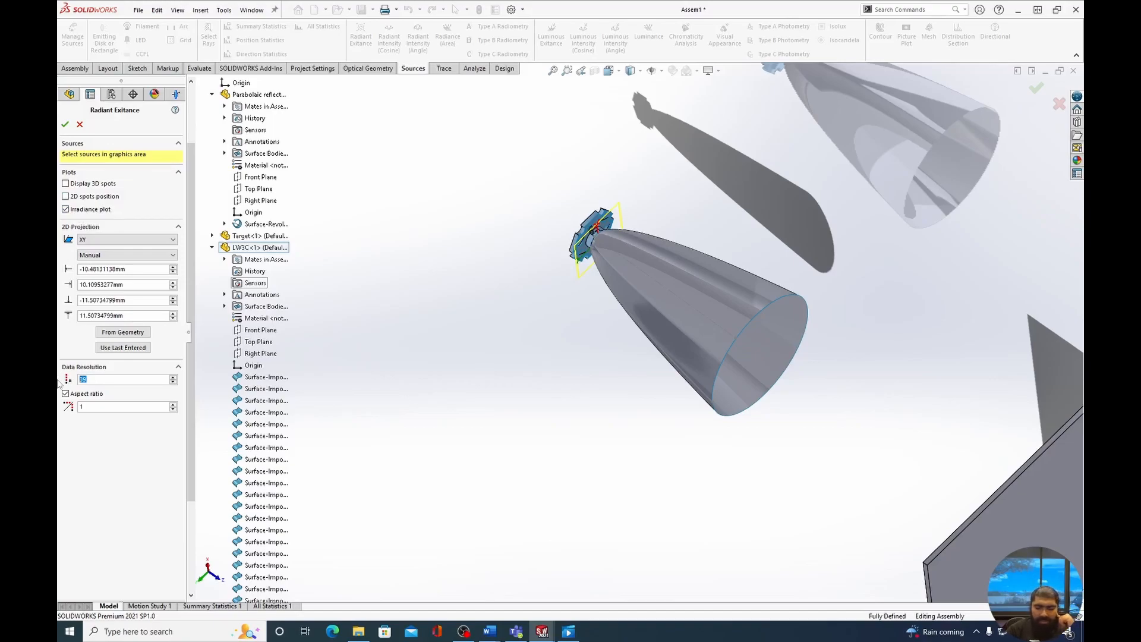
type("100")
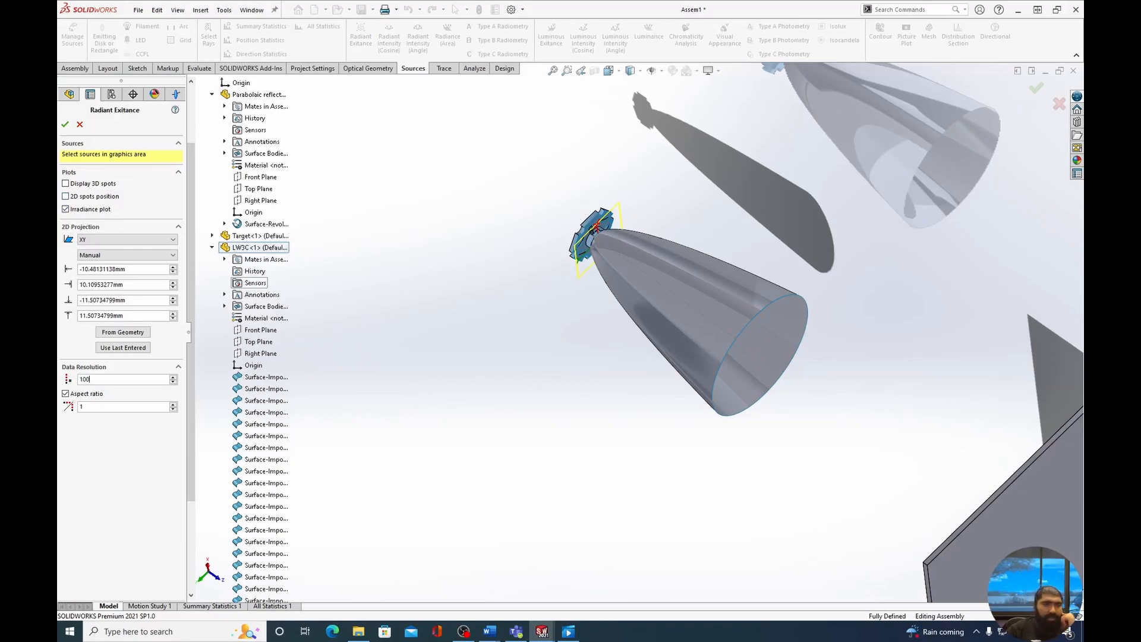
left_click(66, 124)
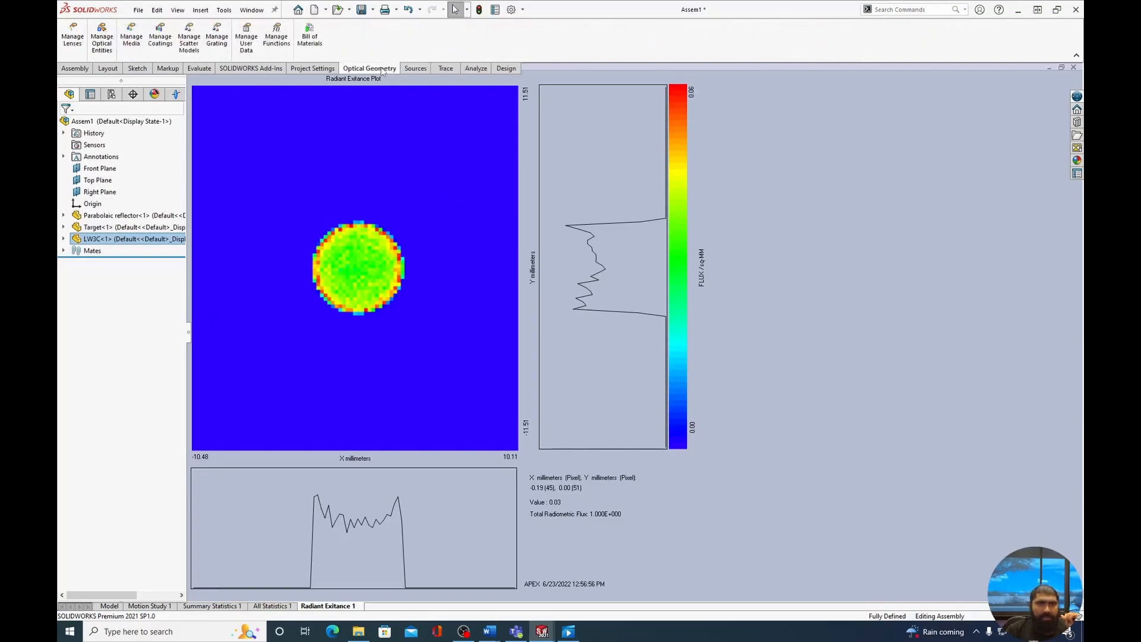
- Return to the model and create cosine-space Radiant Intensity plots of the LW3C source with conversion to angle space
left_click(112, 607)
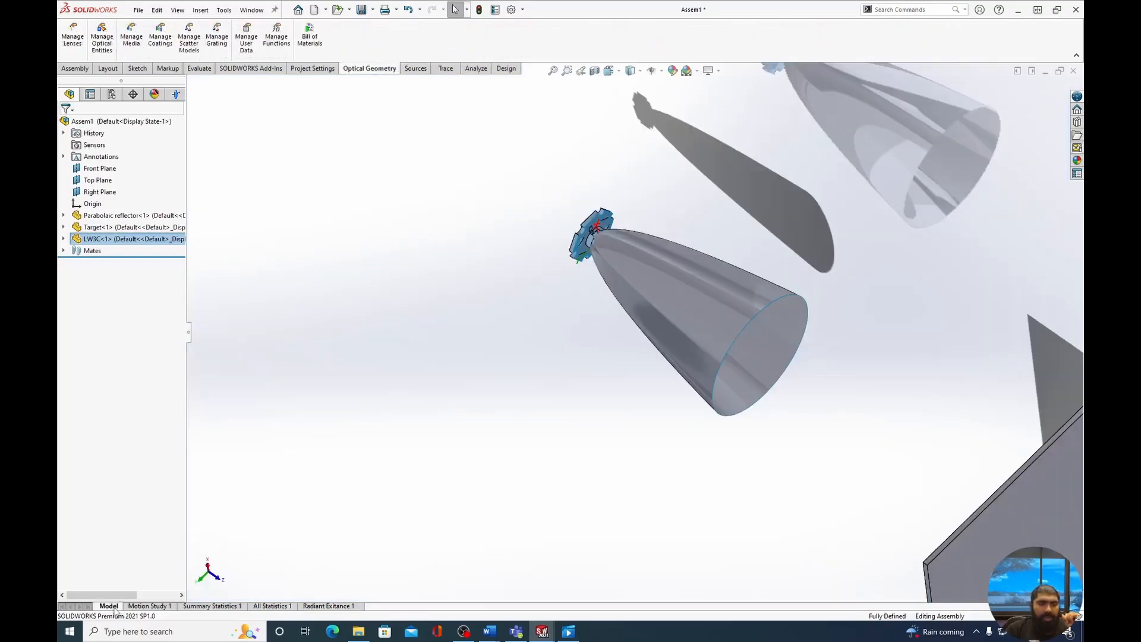
left_click(416, 69)
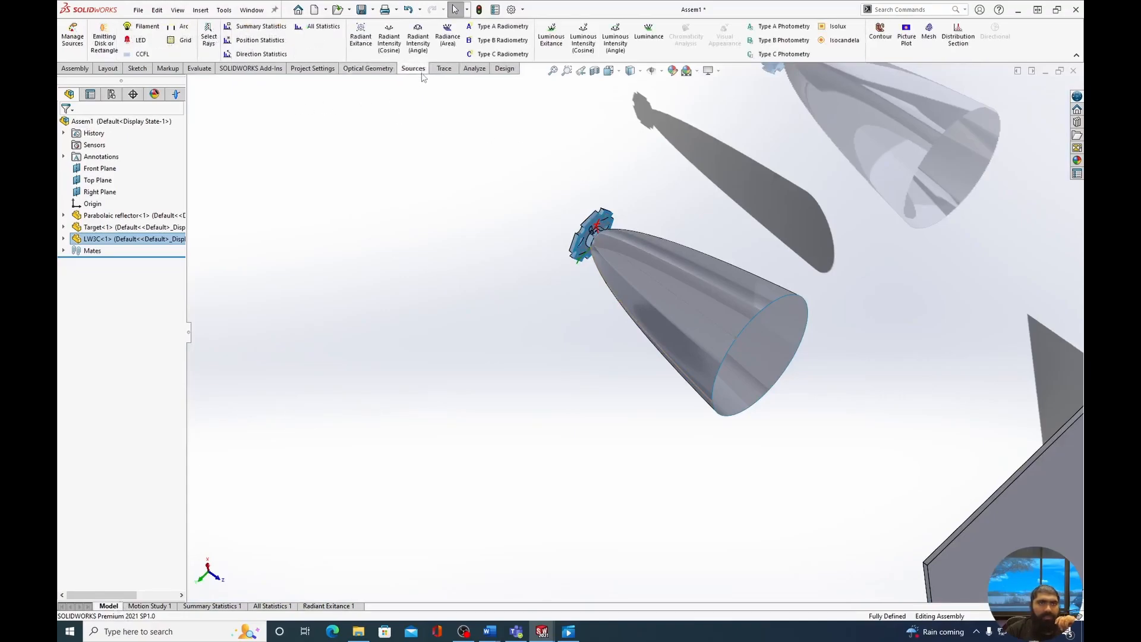
left_click(391, 37)
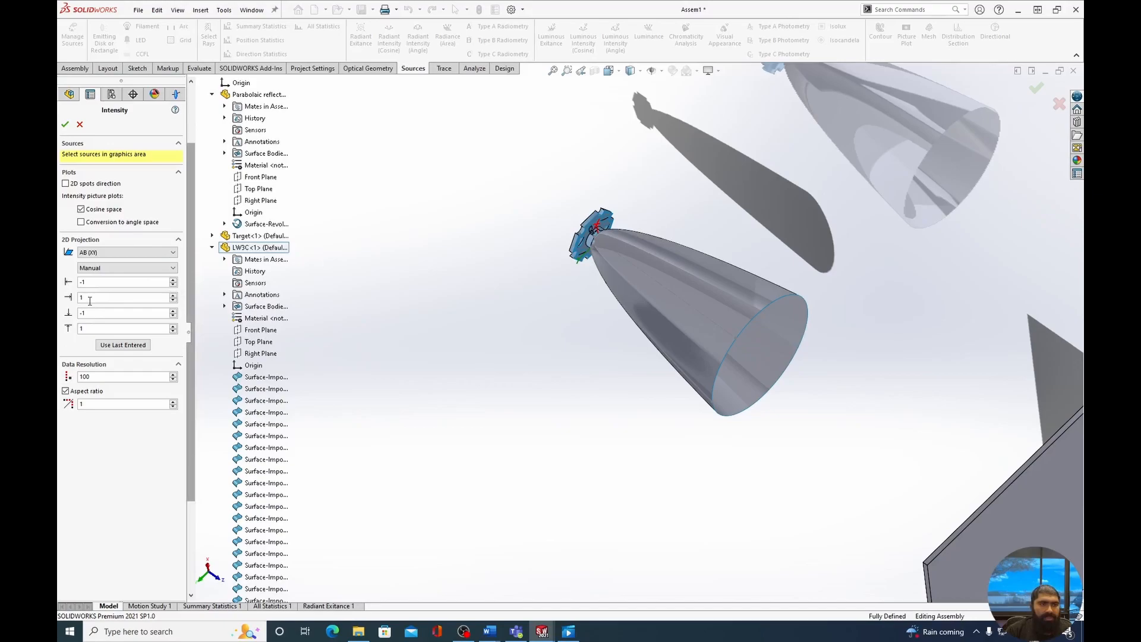
left_click(81, 223)
left_click(64, 124)
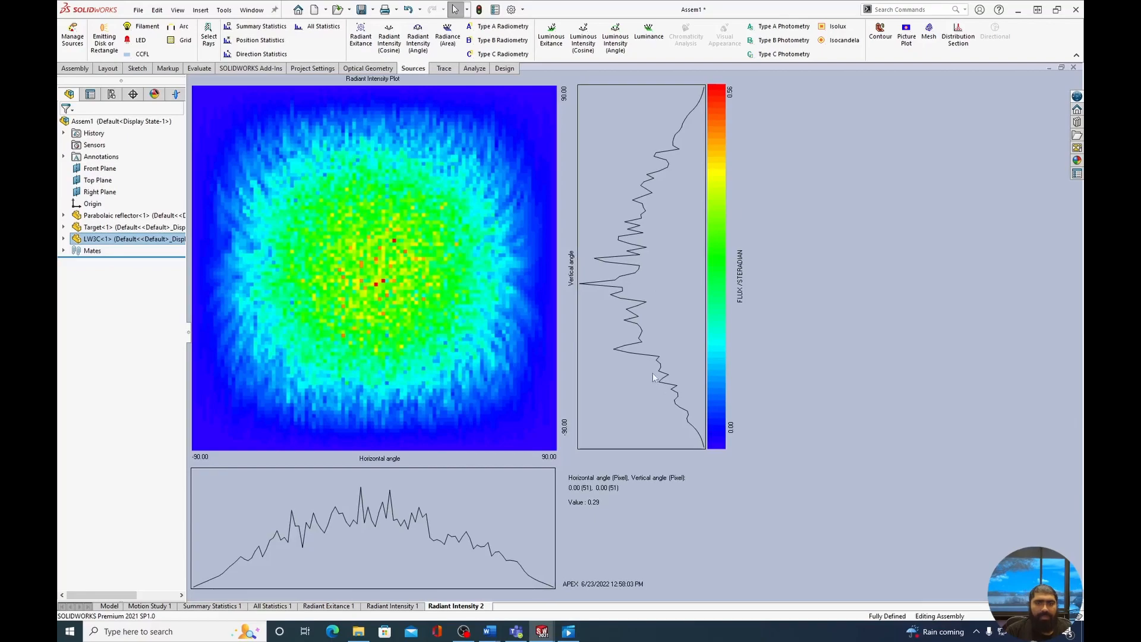
- Process the Angles_1 intensity dataset with Averaging, using 2 adjacent vertical pixels and 2 adjacent horizontal pixels
left_click(176, 94)
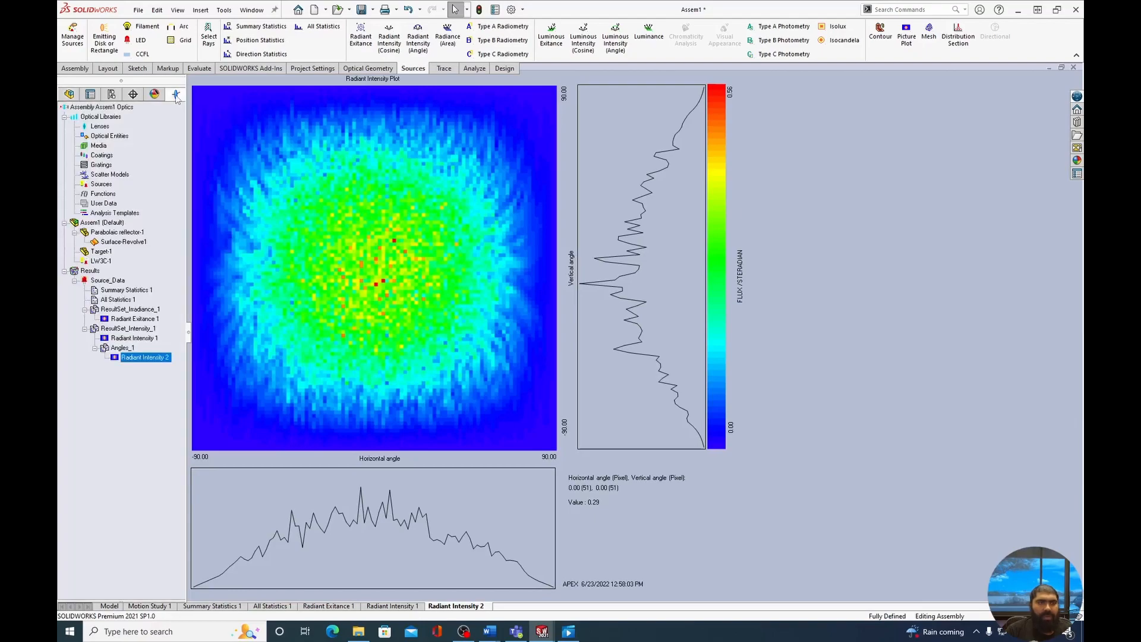
left_click(125, 349)
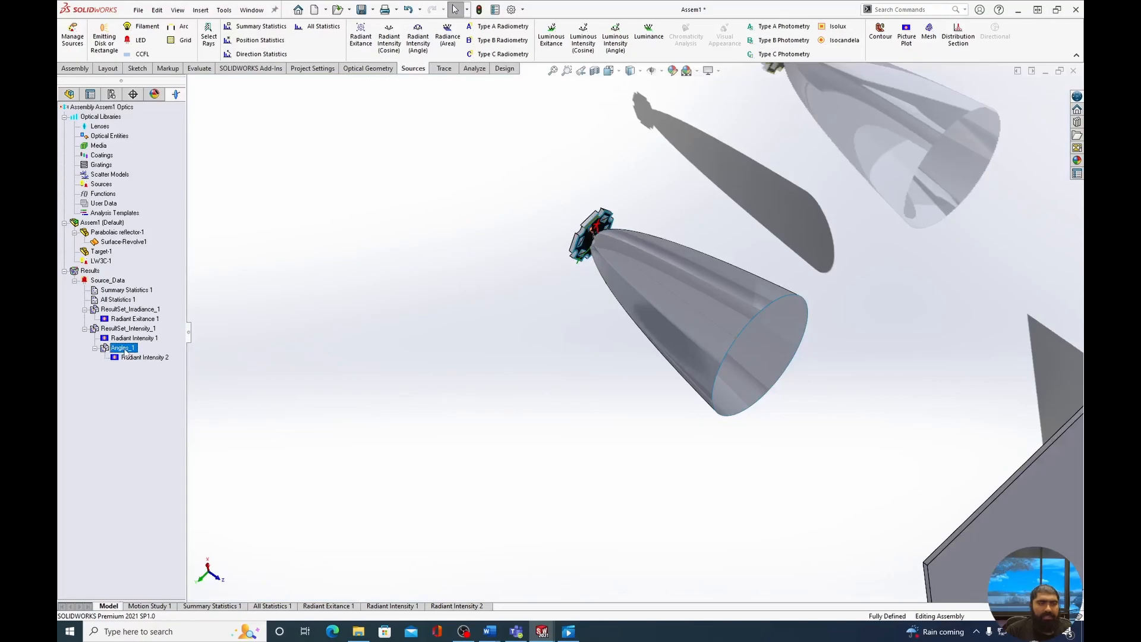
right_click(125, 353)
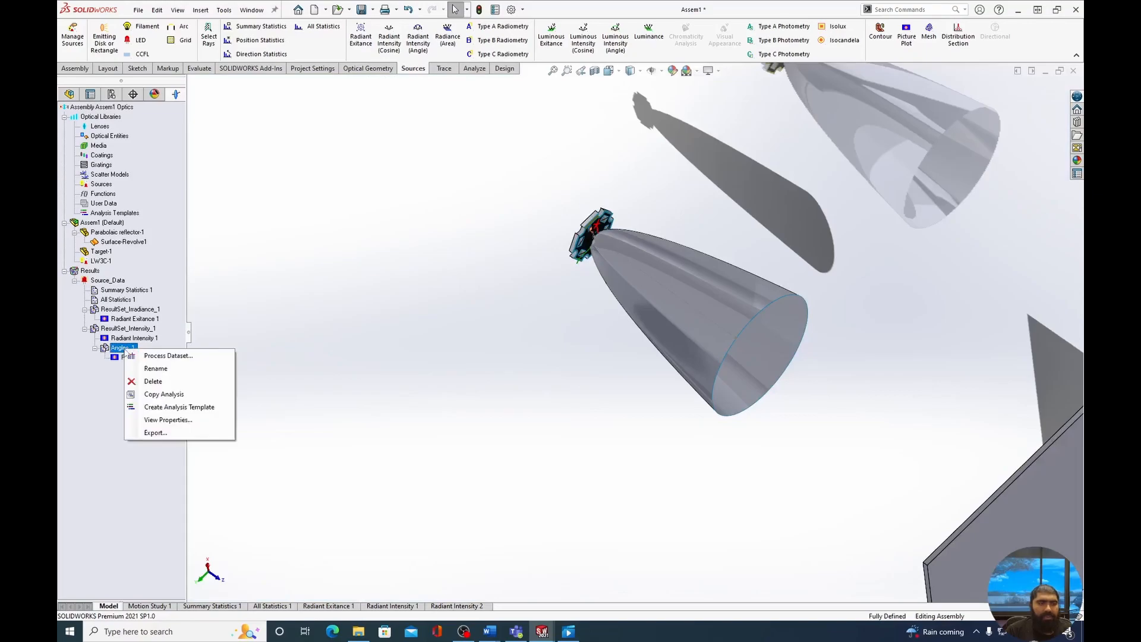
left_click(159, 355)
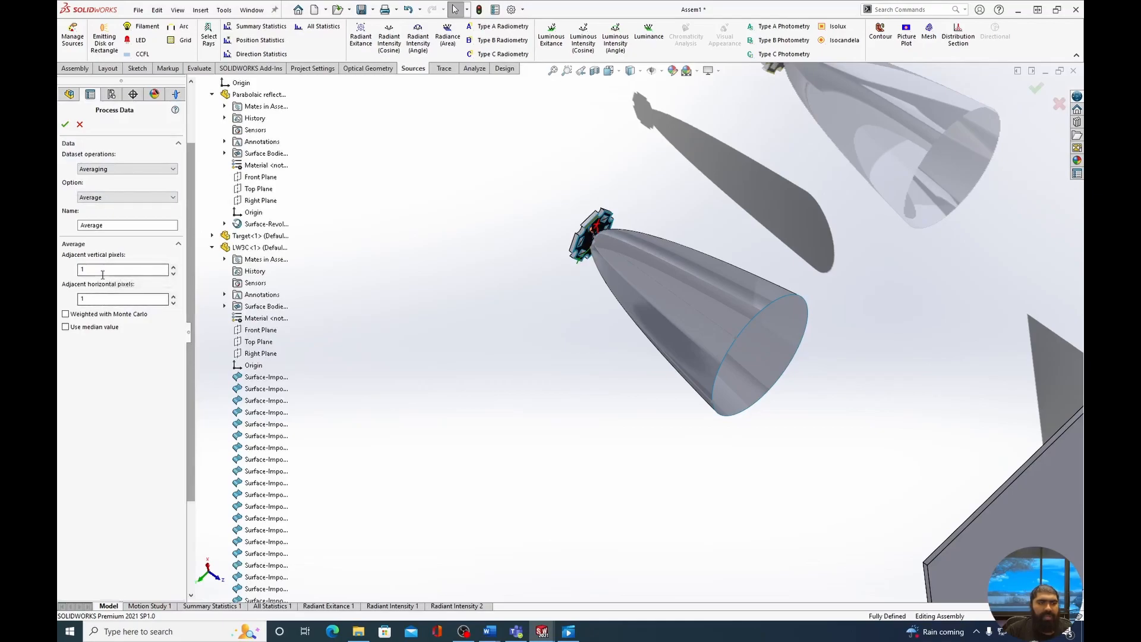
left_click(104, 272)
type("2")
left_click(82, 297)
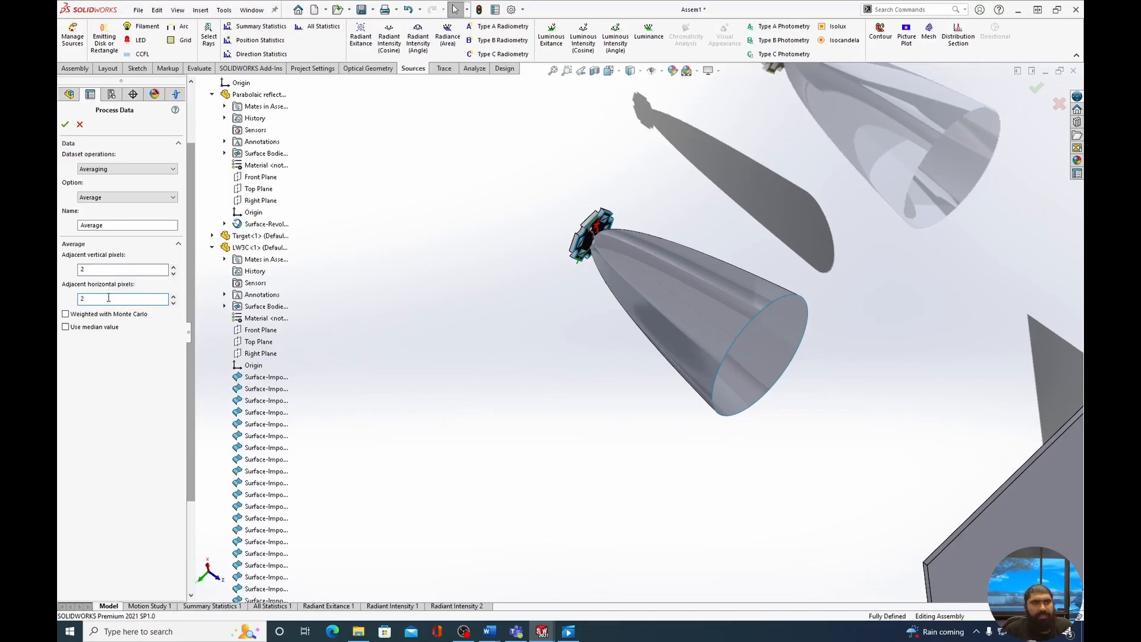
left_click(65, 124)
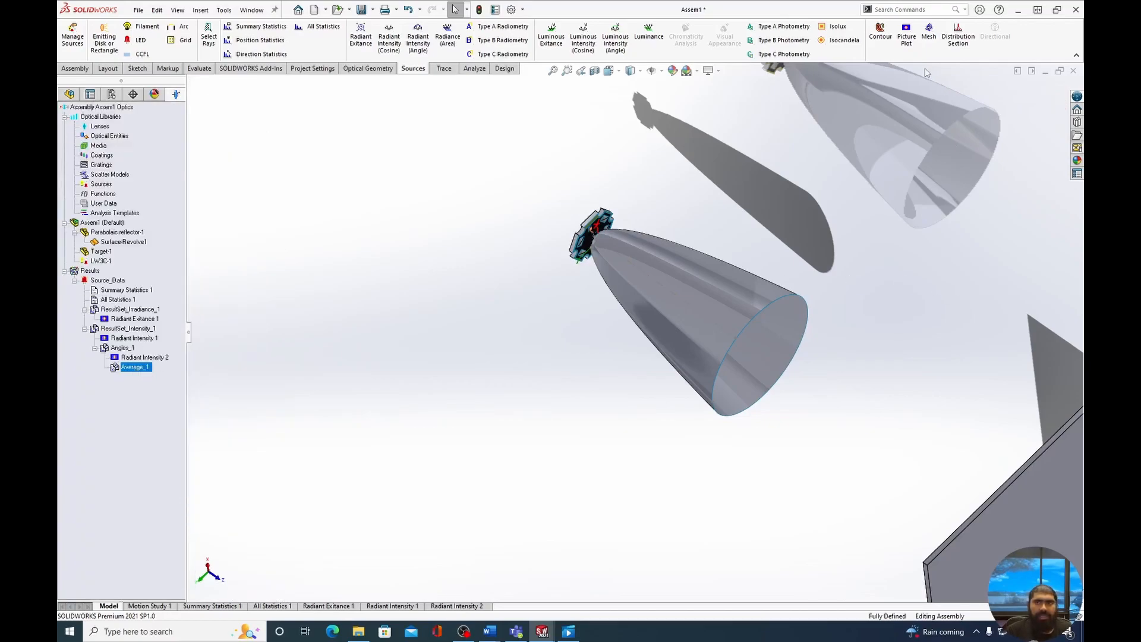
- Create a picture plot of the Average_1 dataset and compare it with the Radiant Intensity 2 plot
left_click(906, 37)
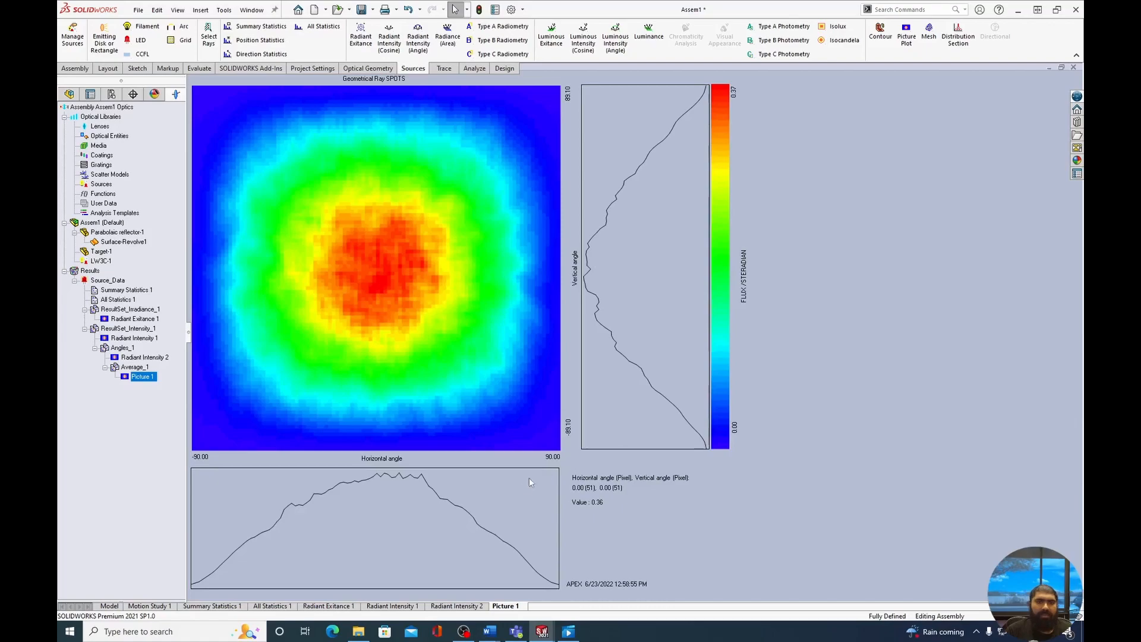
left_click(144, 357)
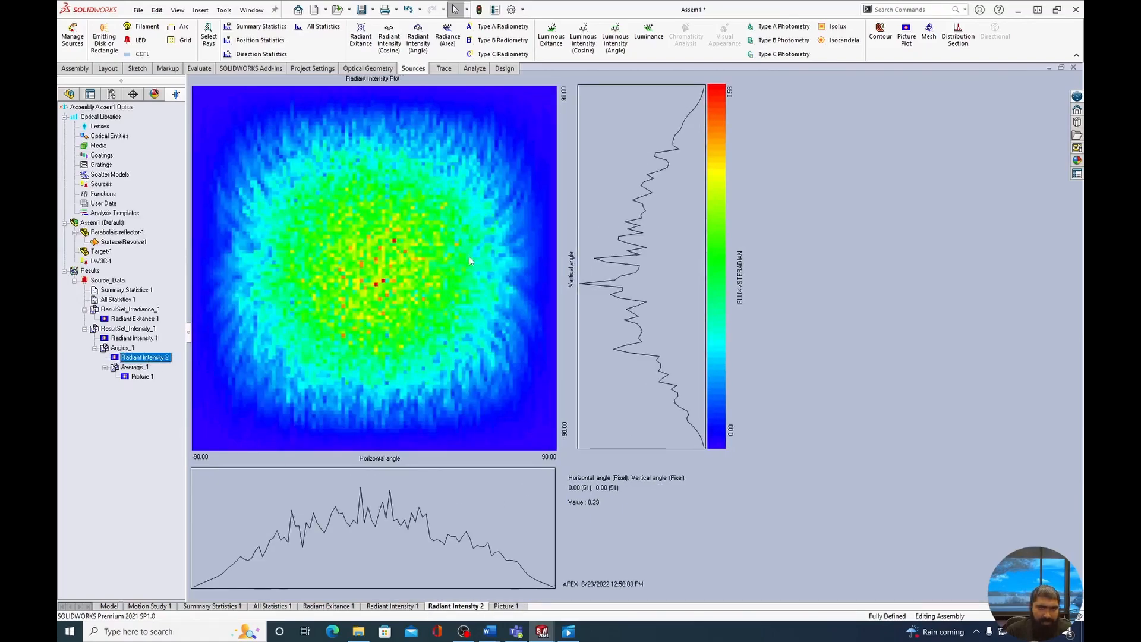
left_click(142, 376)
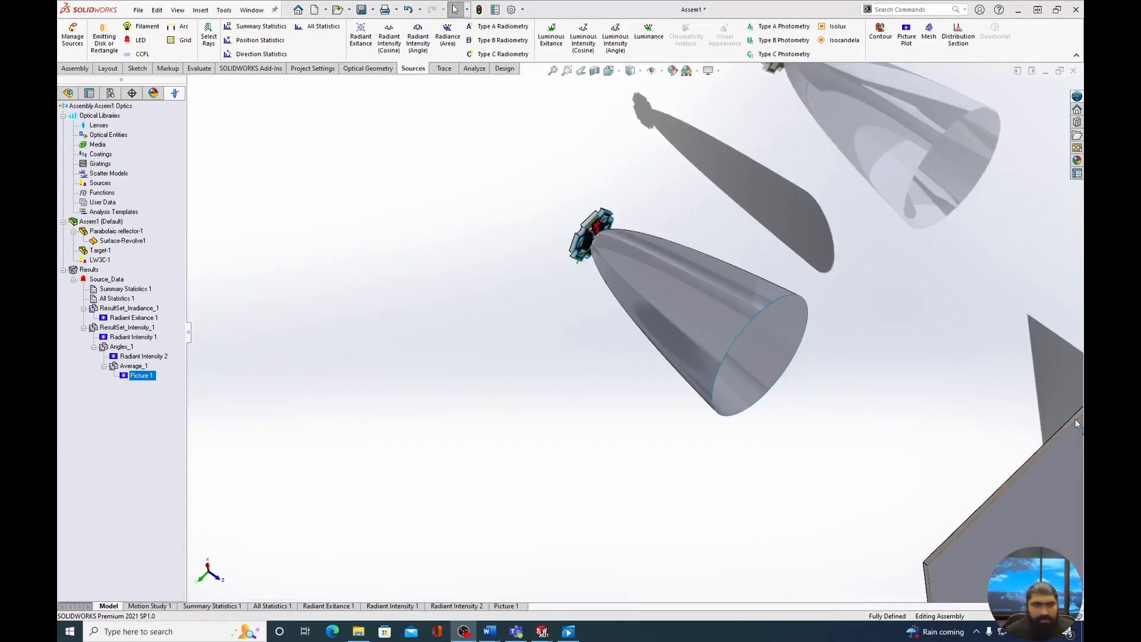
- Delete the statistics, exitance and intensity results under Source_Data
left_click(105, 279)
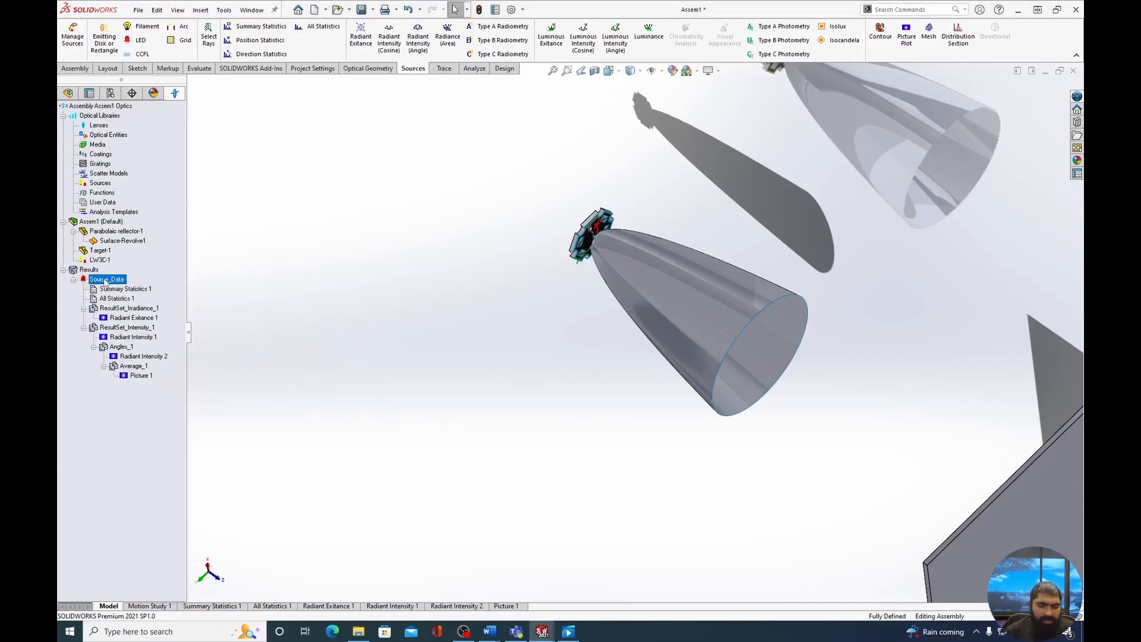
key("Delete")
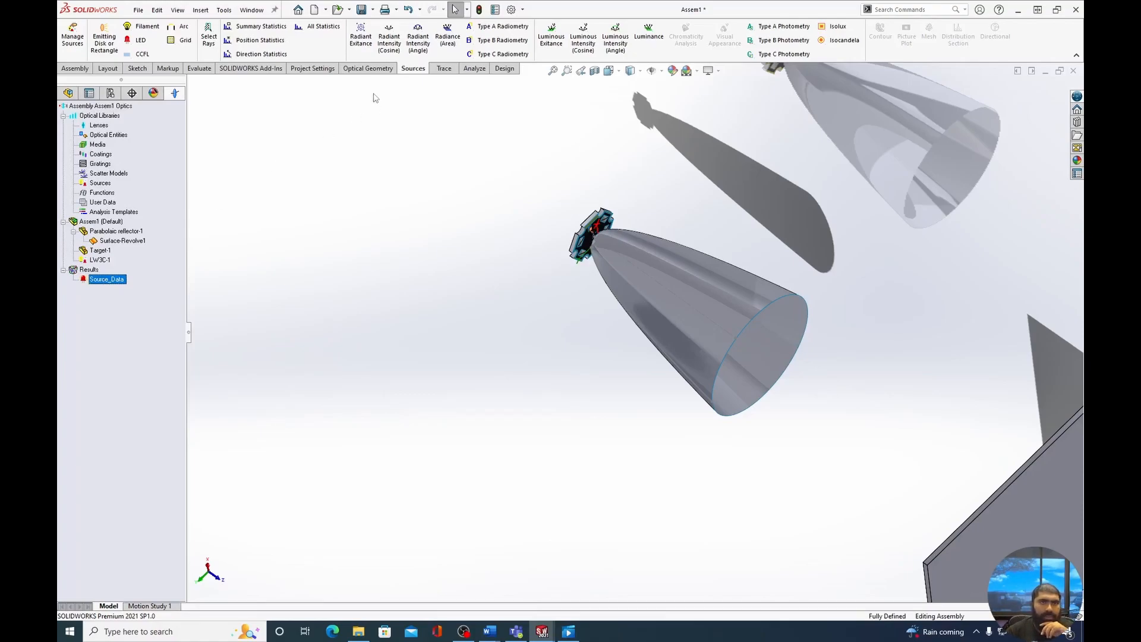
- In the APEX project settings, review the ambient medium, wavelength, power and Fresnel options, and set the ray trace display color to blue
left_click(314, 68)
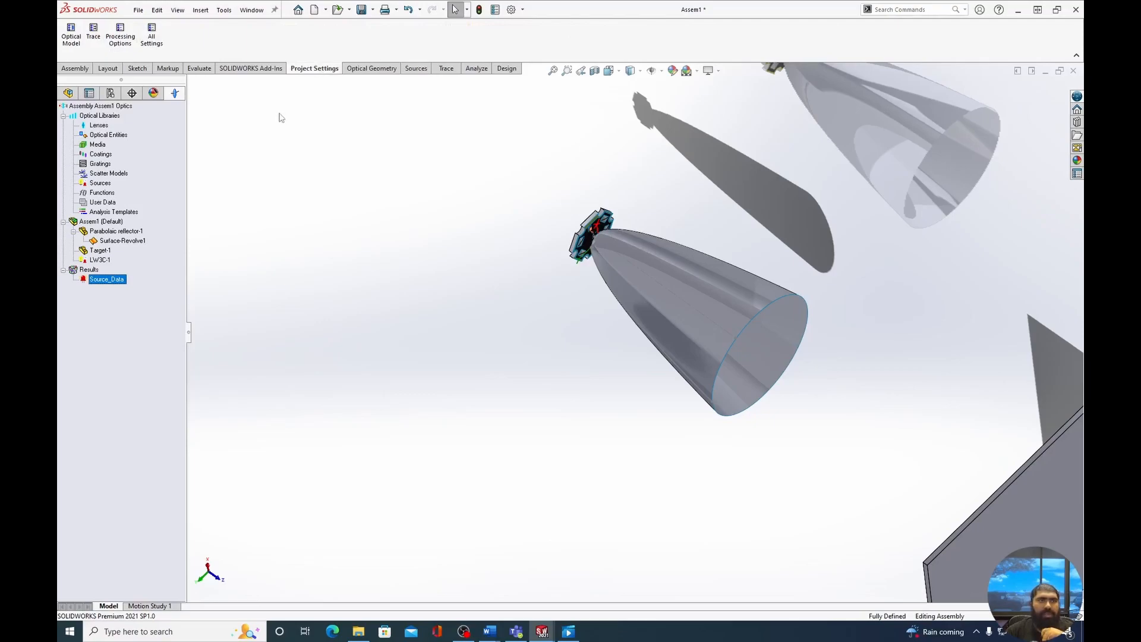
left_click(160, 38)
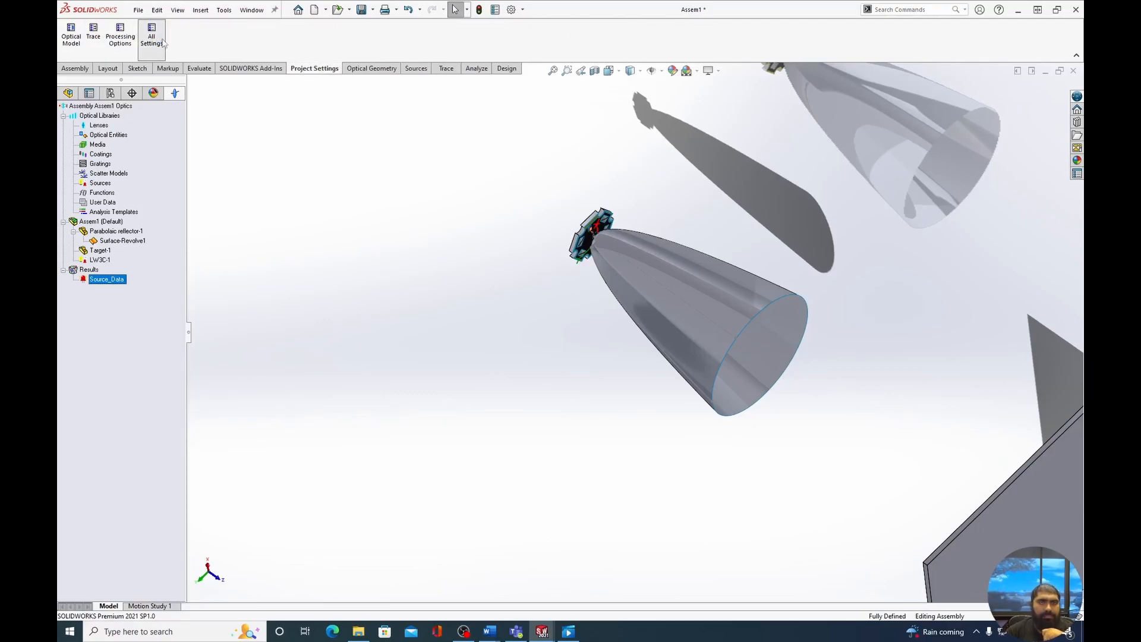
left_click(318, 178)
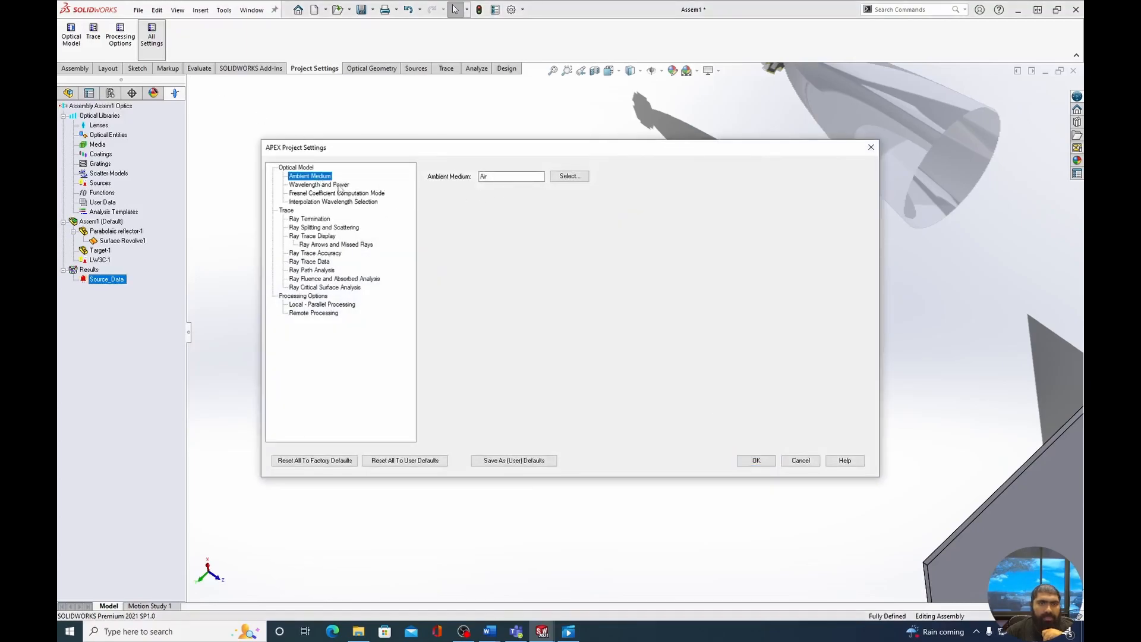
left_click(339, 185)
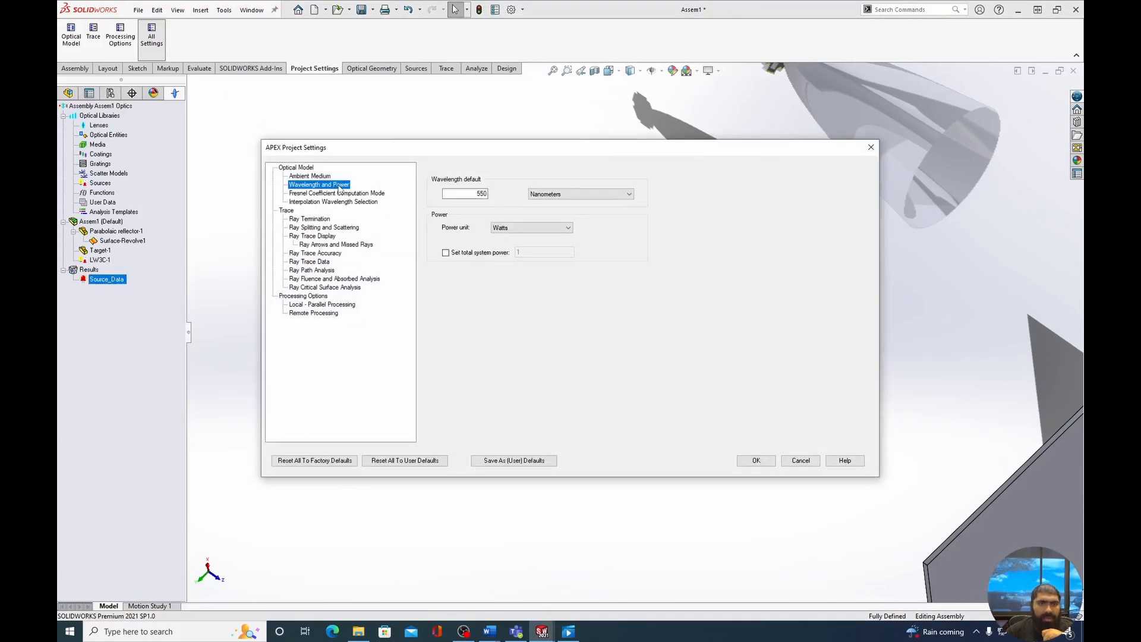
double_click(479, 194)
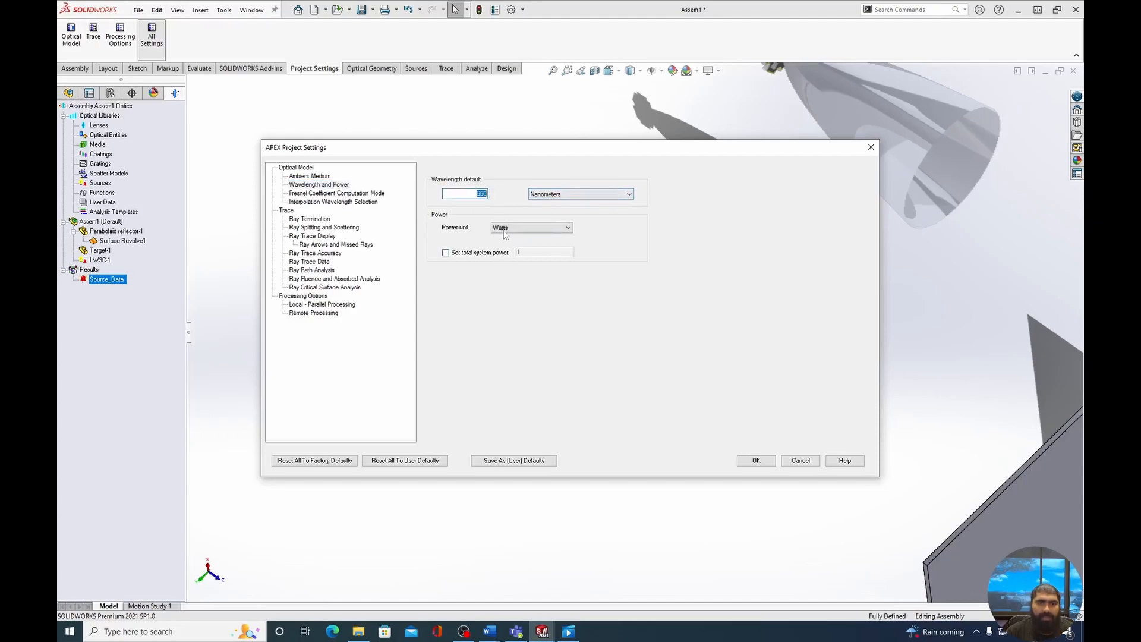
left_click(326, 194)
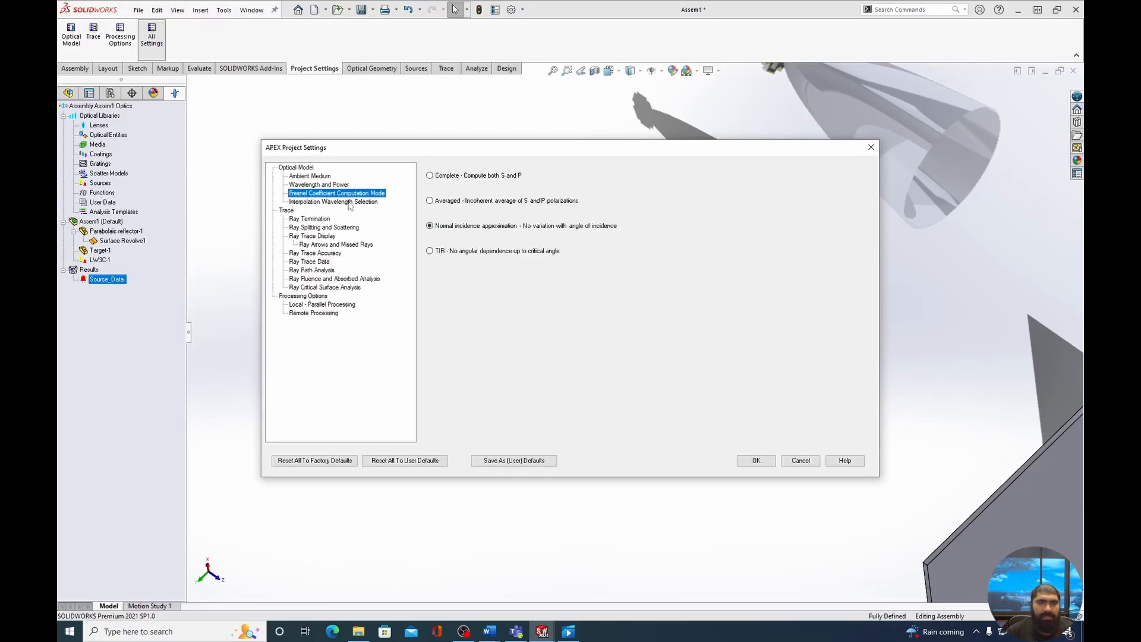
left_click(313, 236)
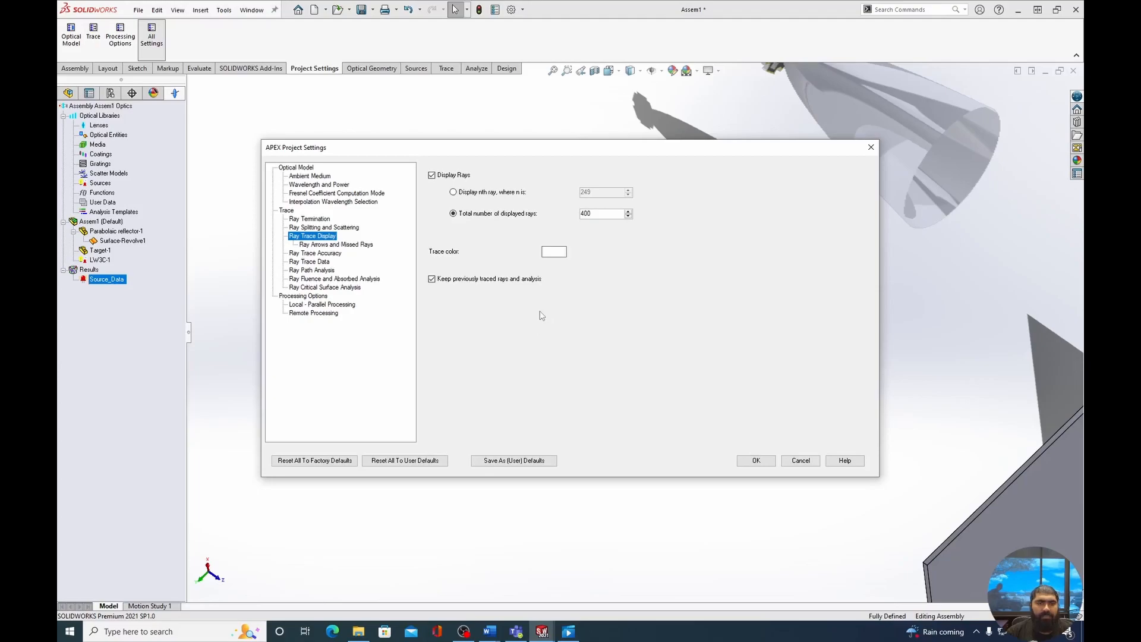
left_click(556, 254)
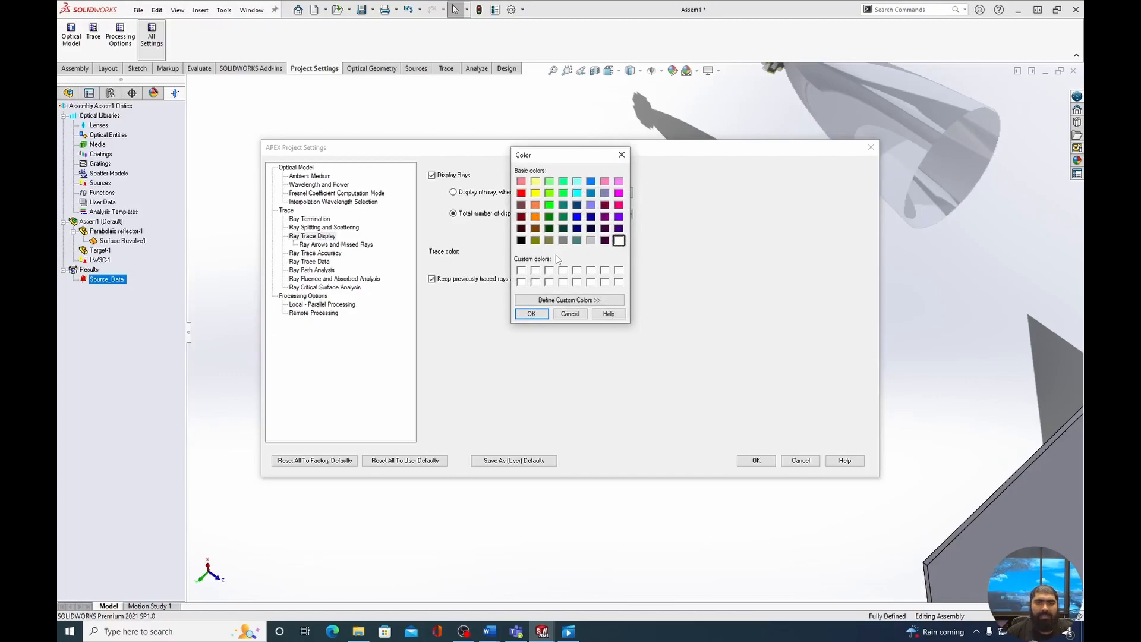
left_click(590, 182)
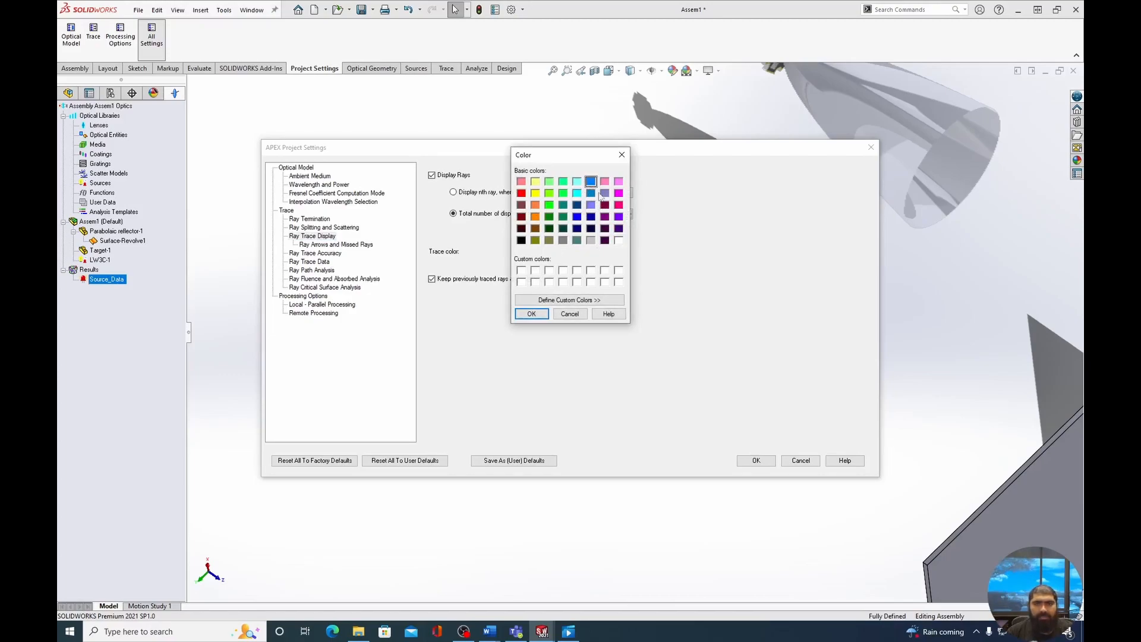
left_click(539, 317)
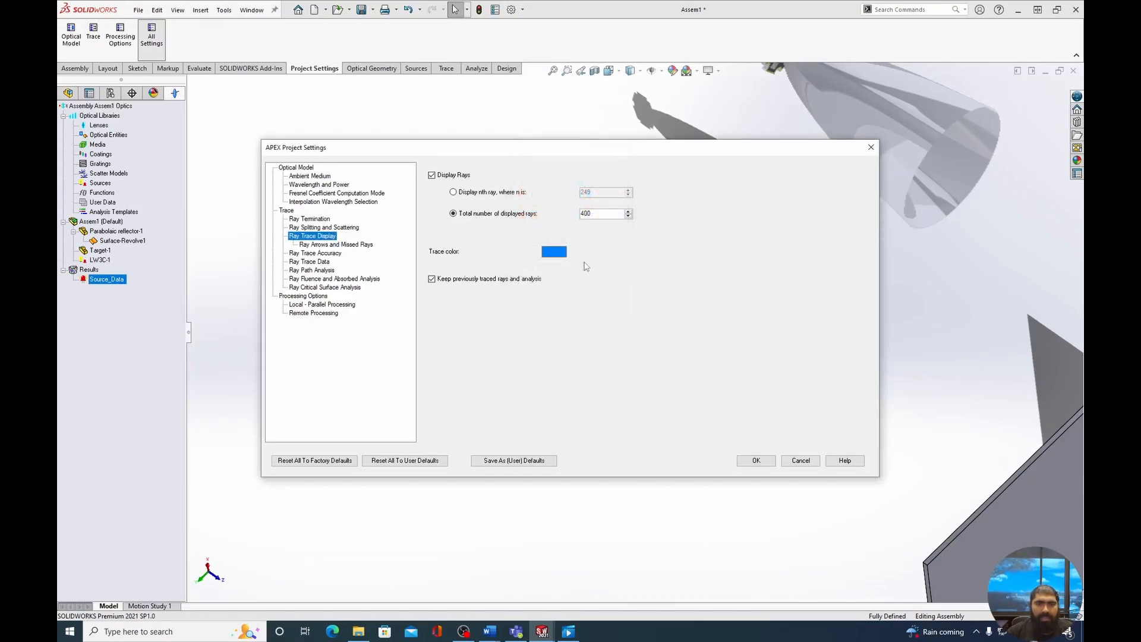
- Set the distance to extend missed rays in 3D to 150 and apply the project settings
left_click(360, 245)
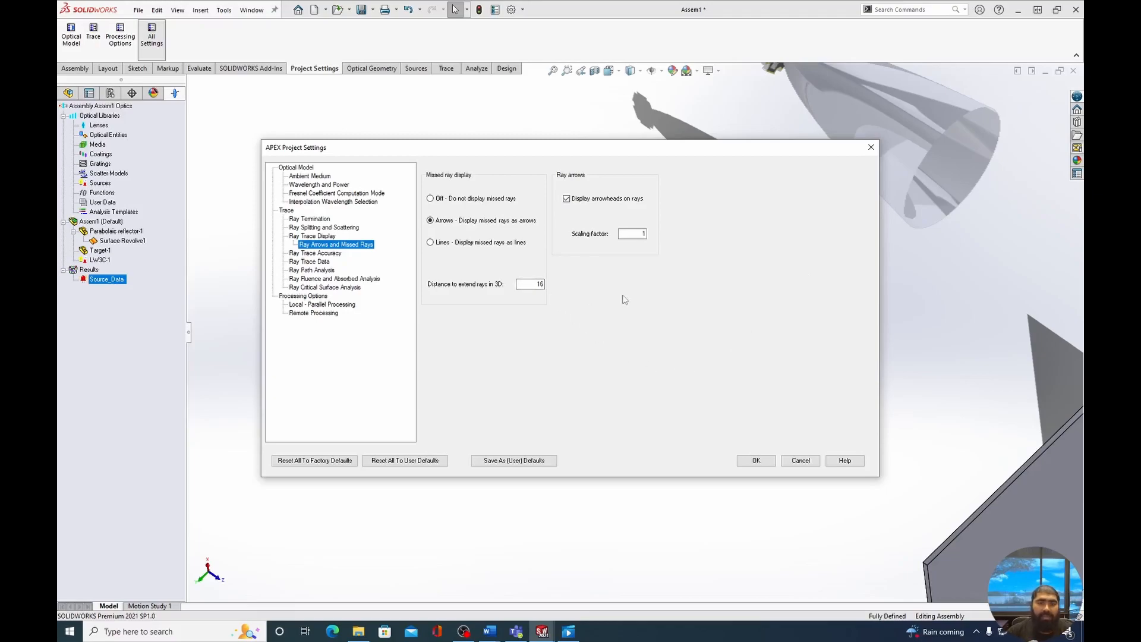
left_click_drag(521, 284, 550, 287)
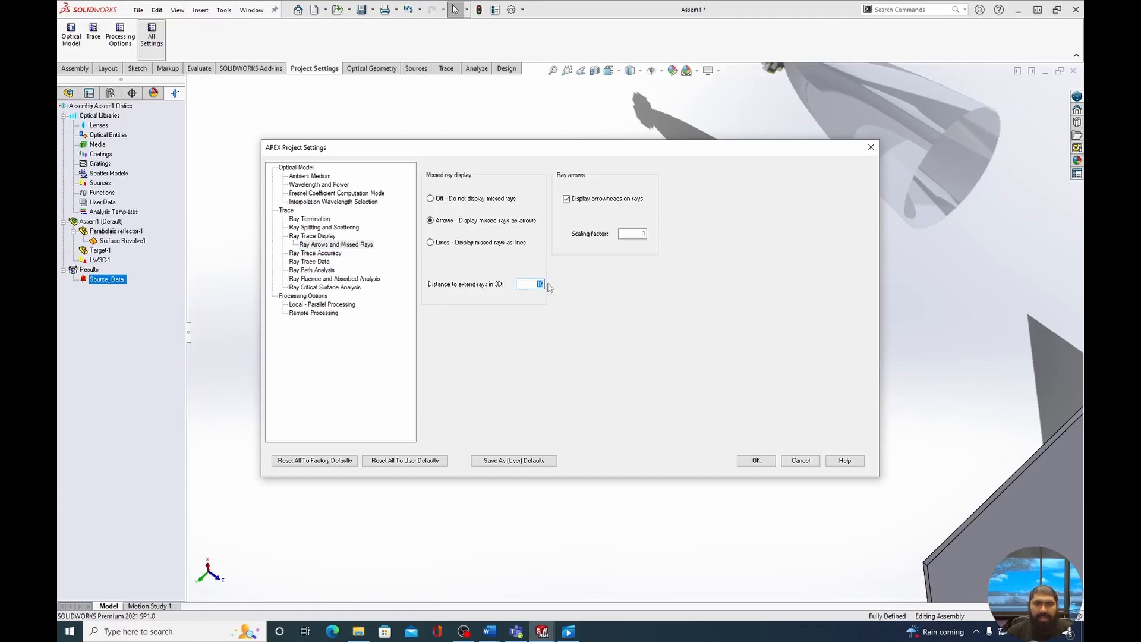
type("15")
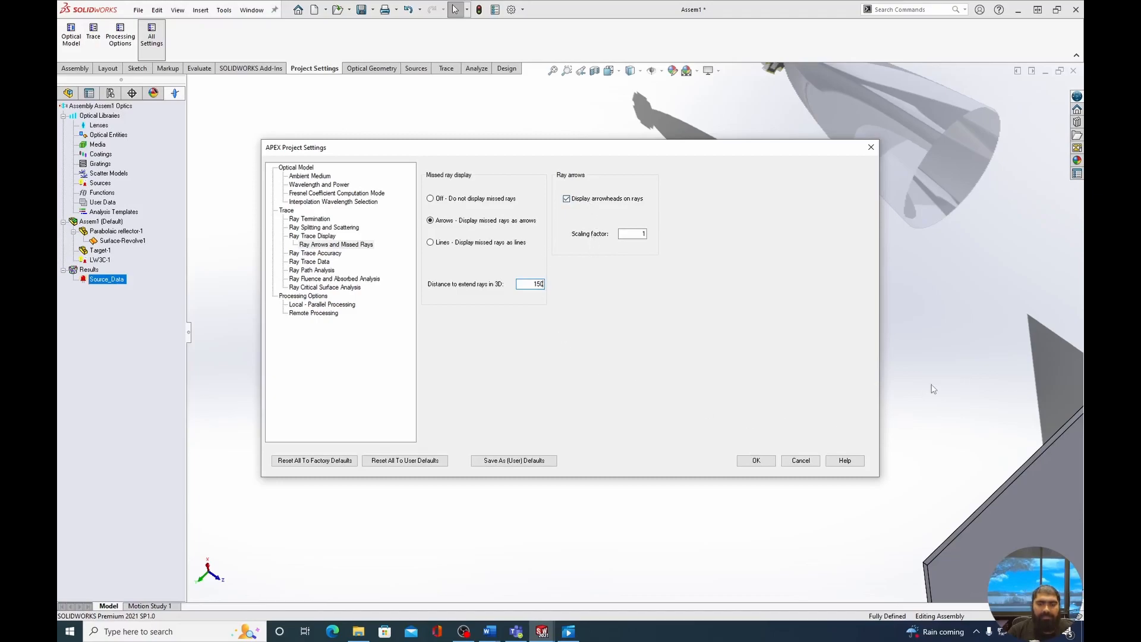
left_click(758, 462)
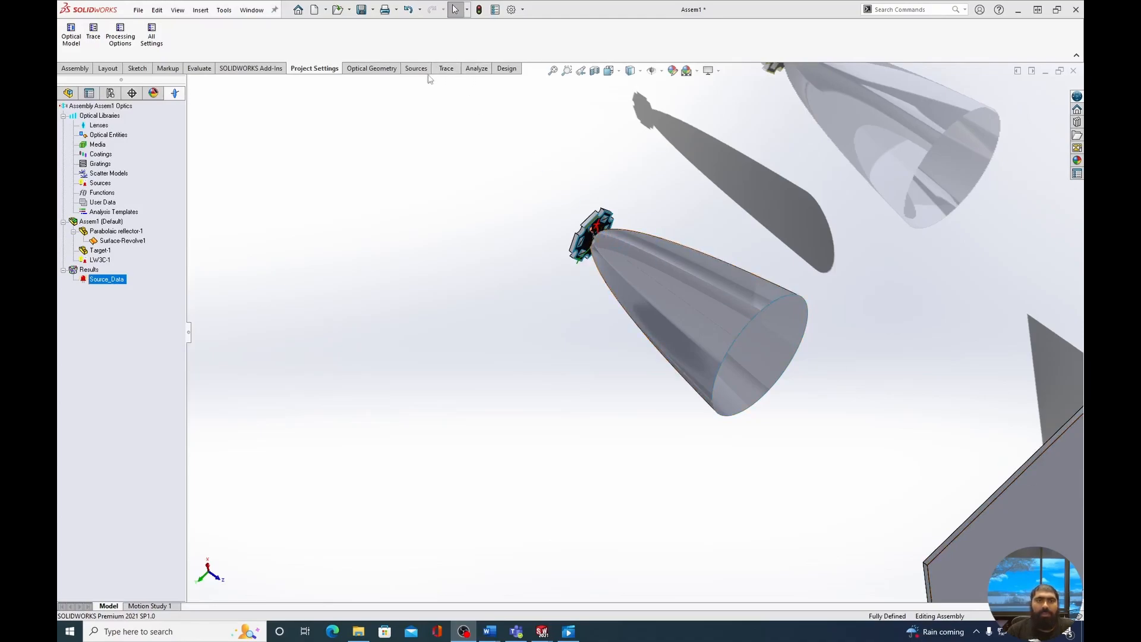
- Trace the rays from the source through the uncoated reflector and examine how they leave it toward the target
left_click(447, 69)
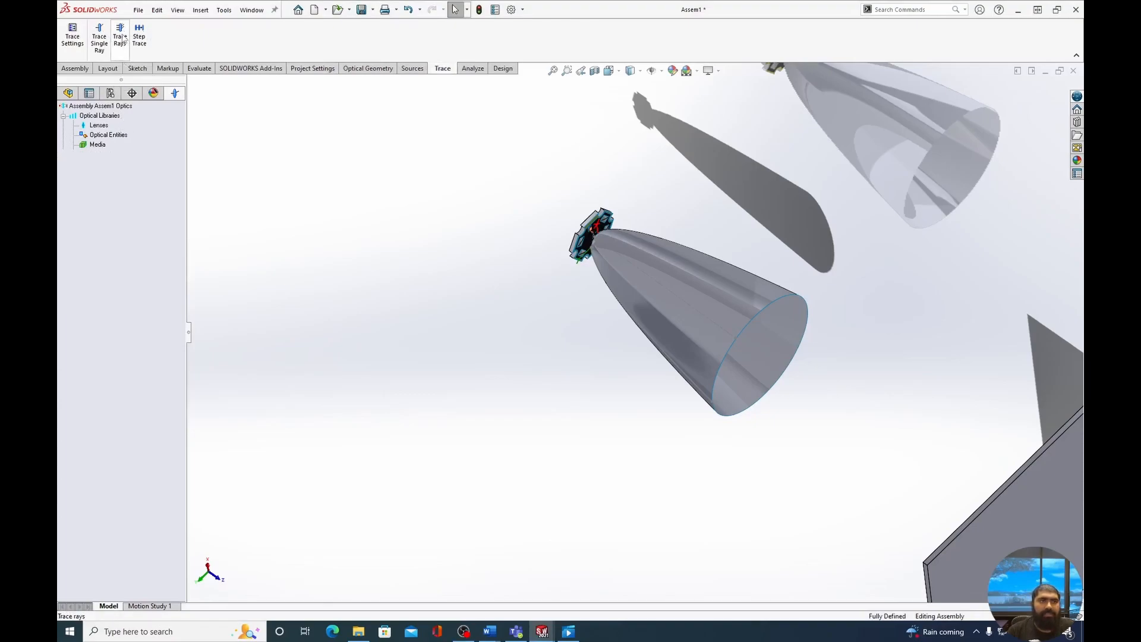
left_click(121, 37)
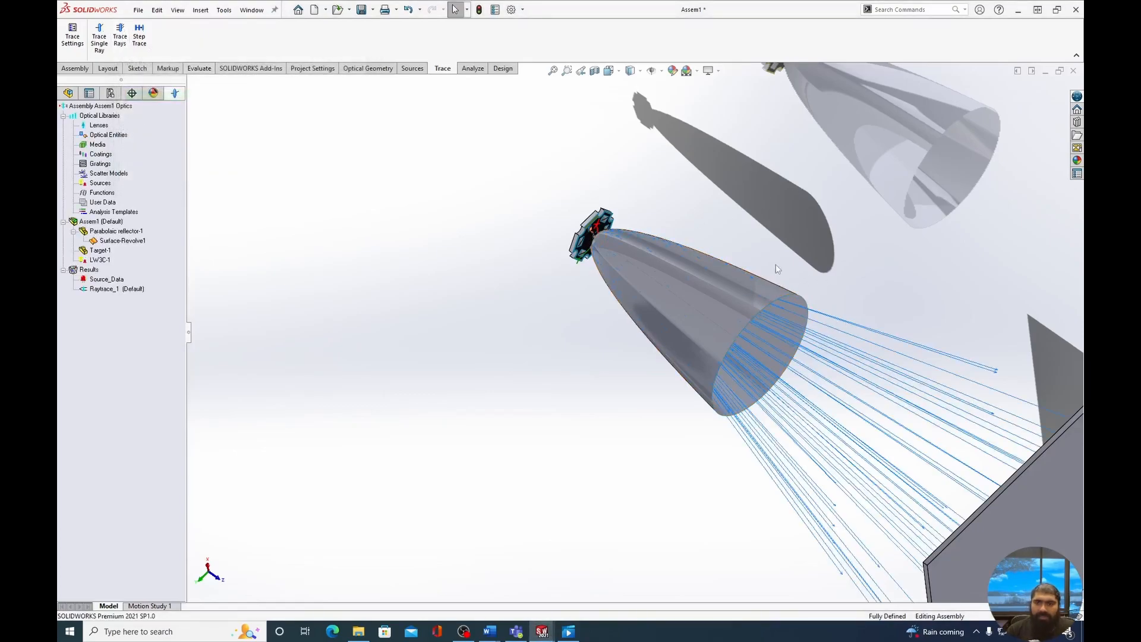
middle_click_drag(763, 328, 650, 318)
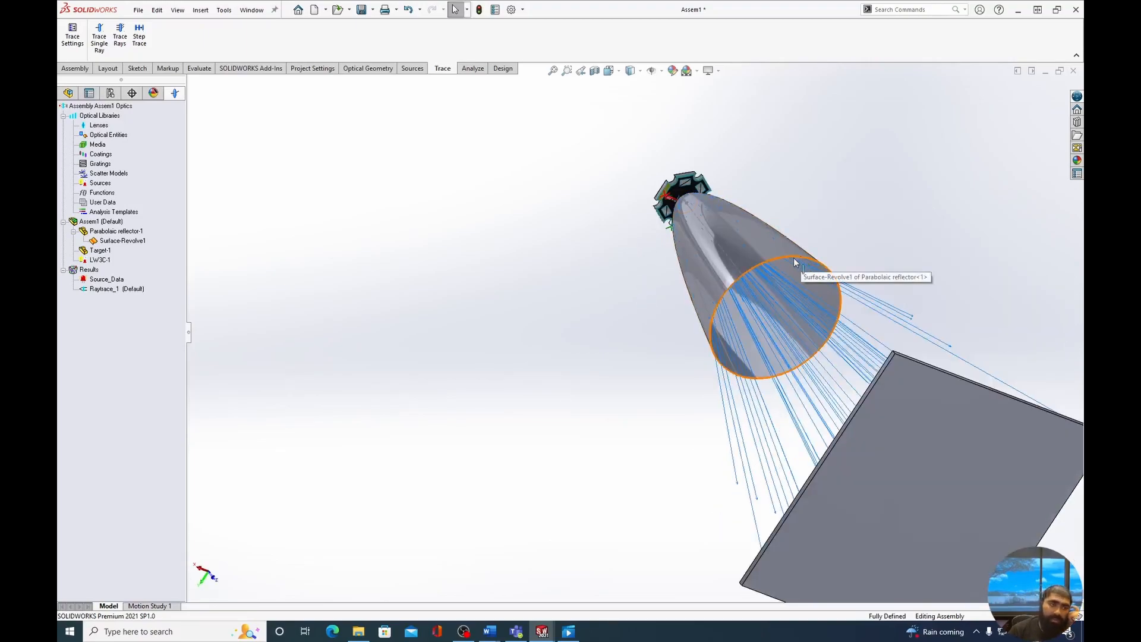
middle_click_drag(636, 362, 505, 246)
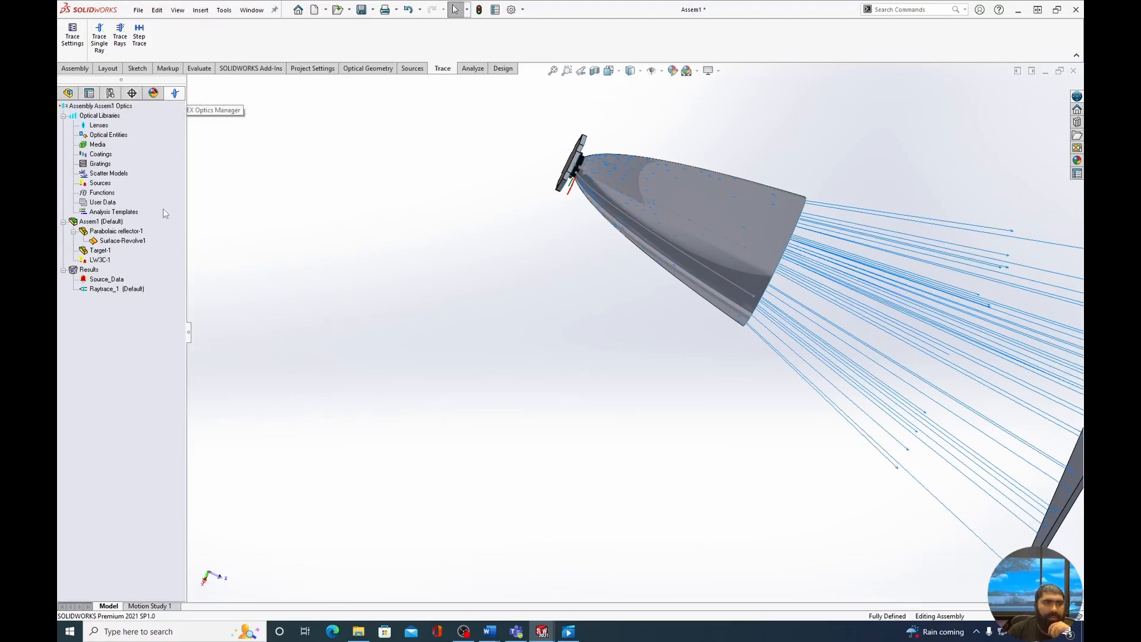
- Apply the Perfectly Reflecting coating to the parabolic reflector's Surface-Revolve1
left_click(123, 240)
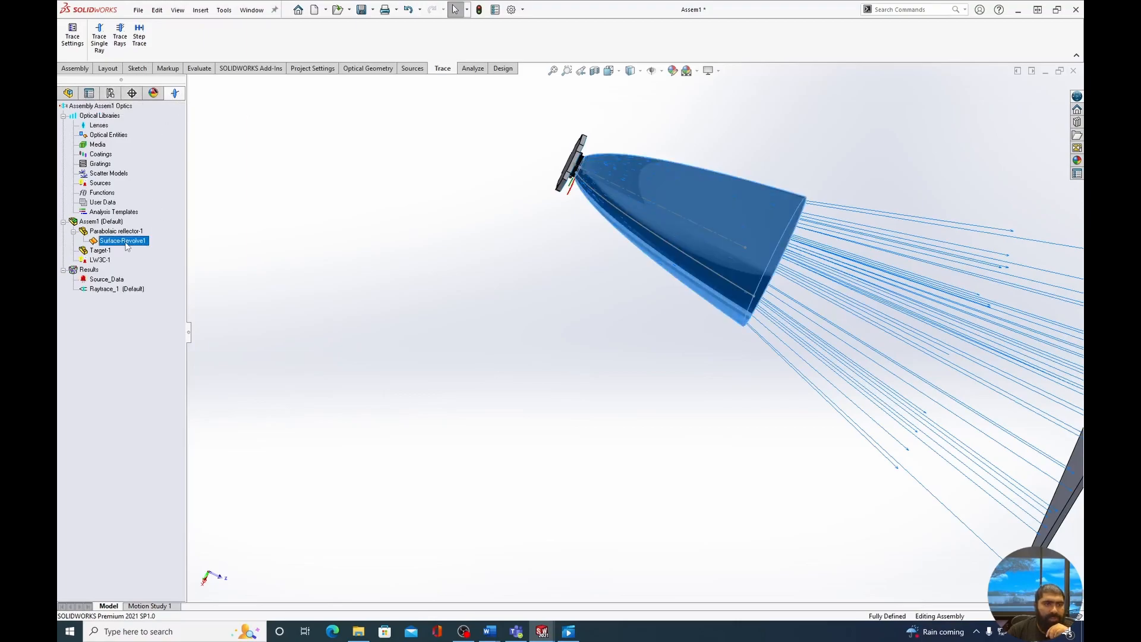
right_click(126, 245)
left_click(159, 263)
left_click(590, 190)
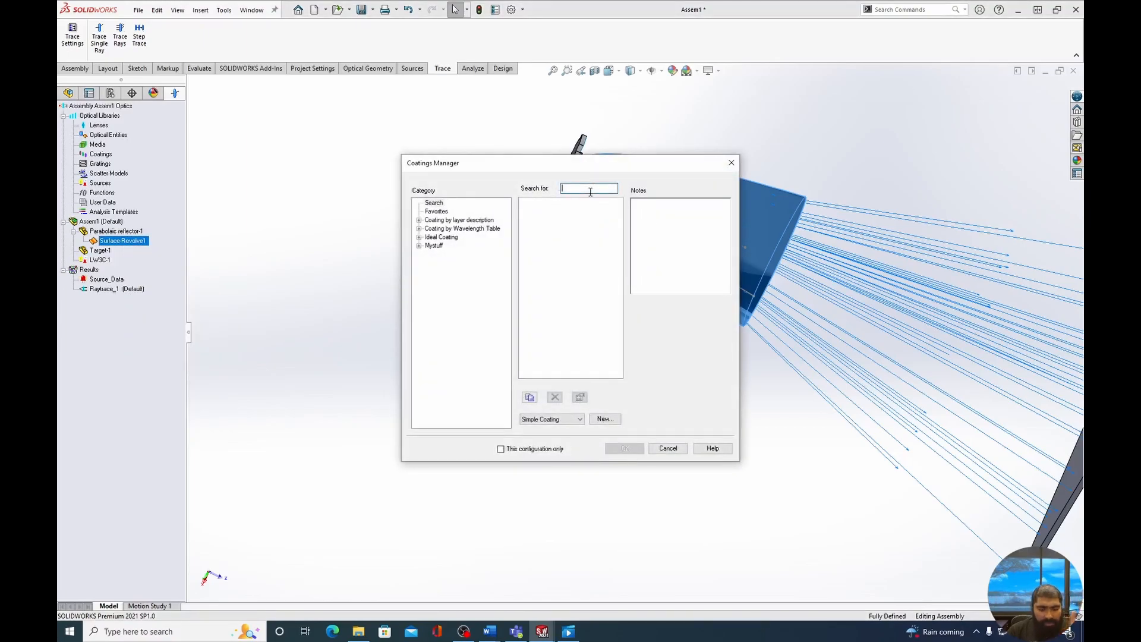
type("perf")
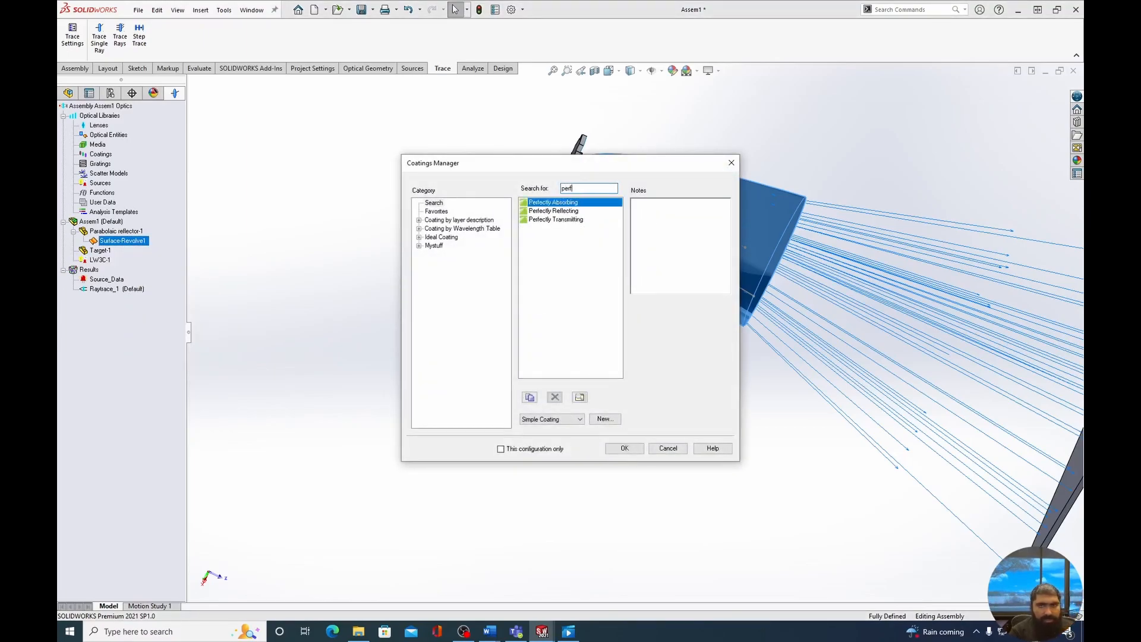
left_click(564, 211)
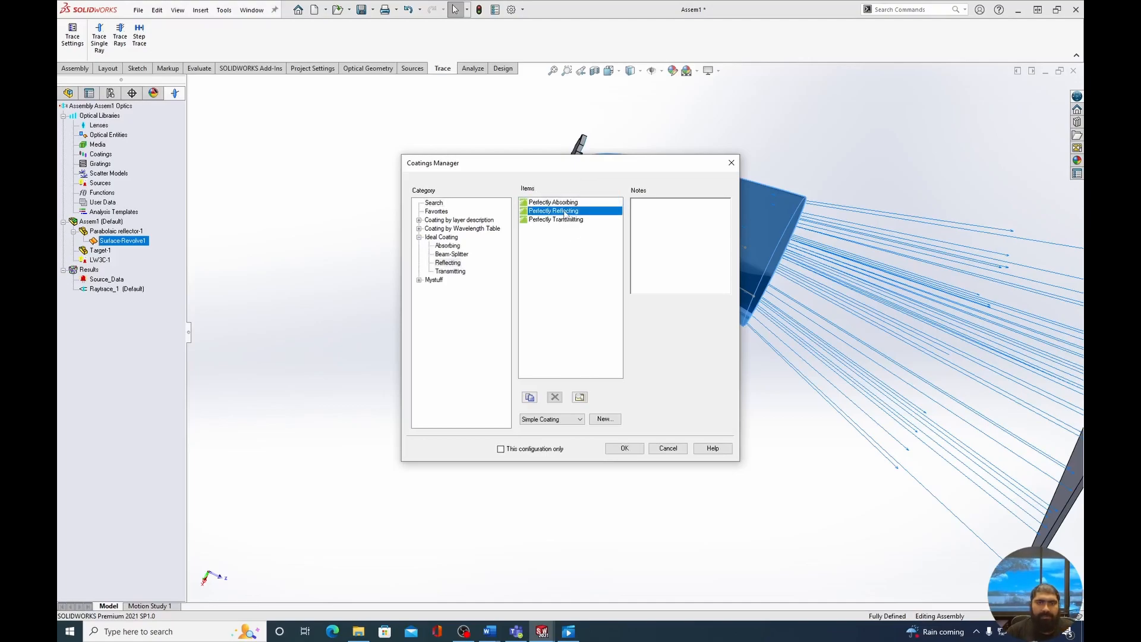
left_click(625, 449)
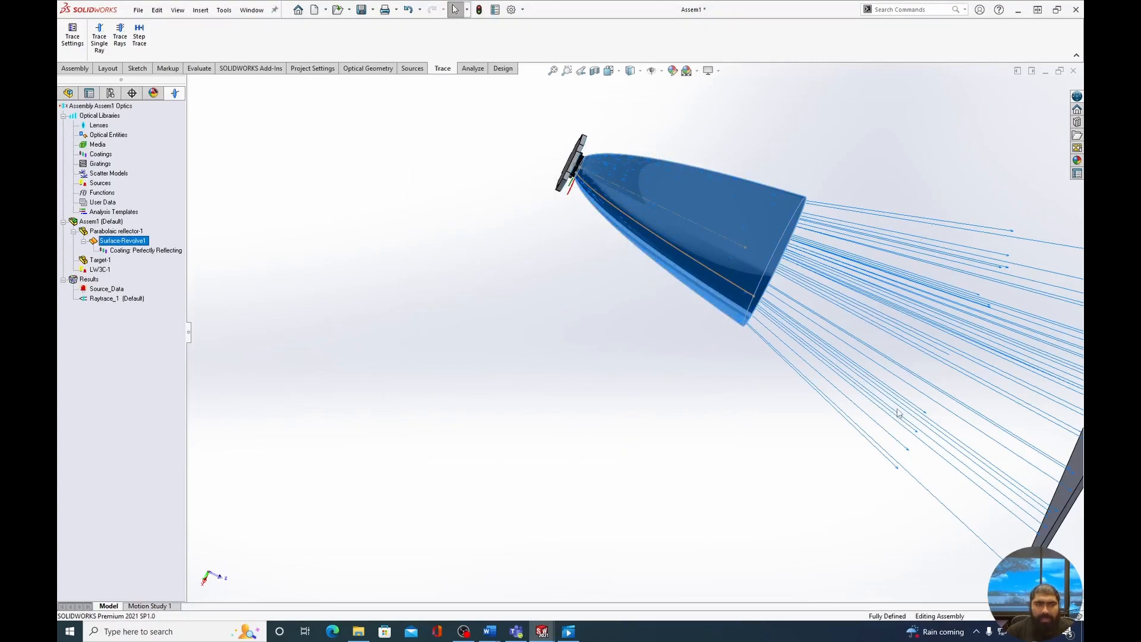
- Replace the existing ray trace with a new one using the coated reflector, and examine the rays passing the edge of the target
left_click(126, 300)
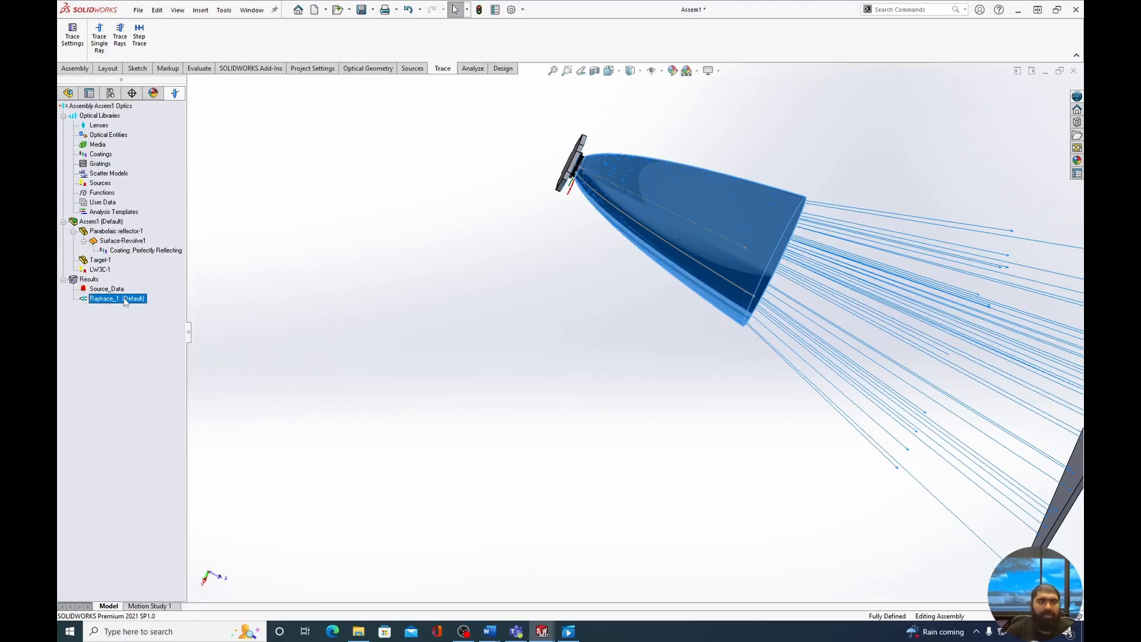
key("Delete")
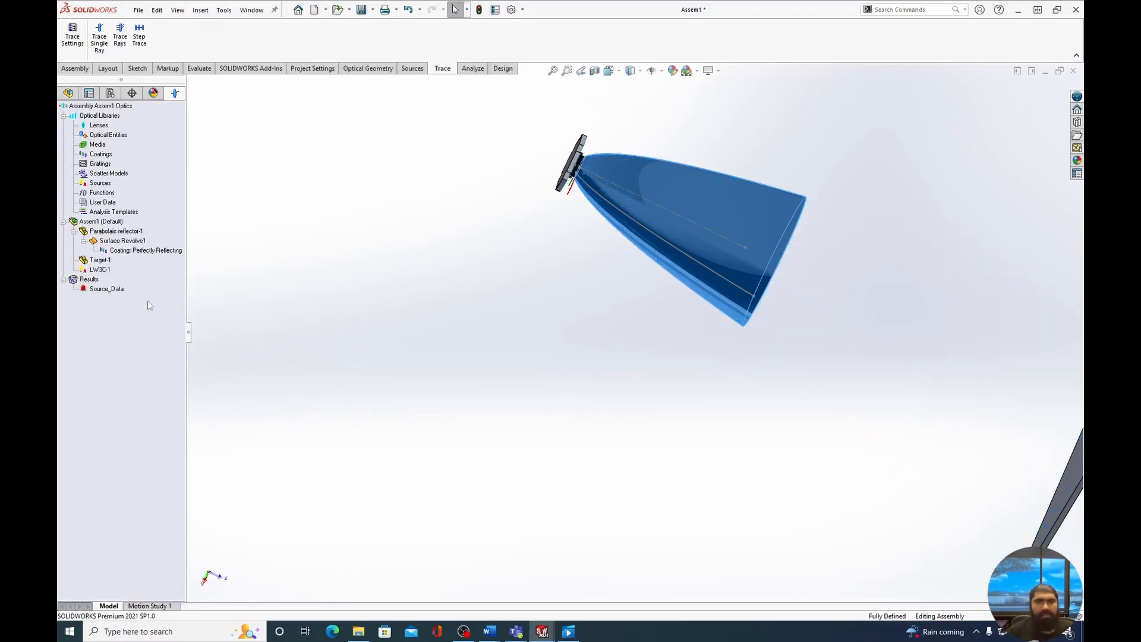
left_click(120, 35)
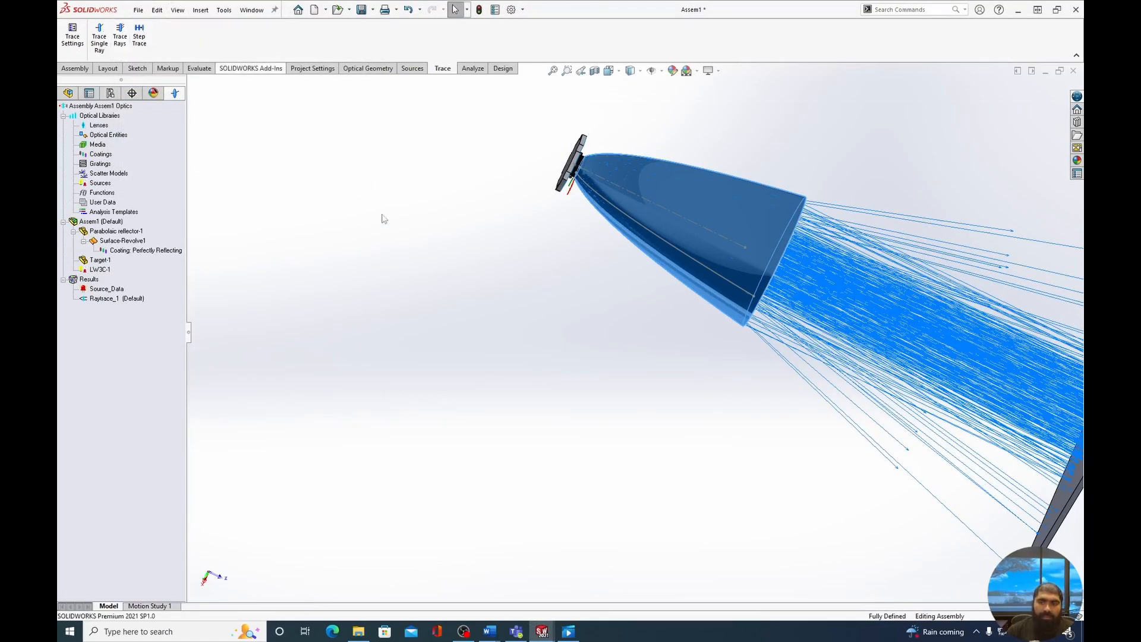
middle_click_drag(301, 234, 615, 259)
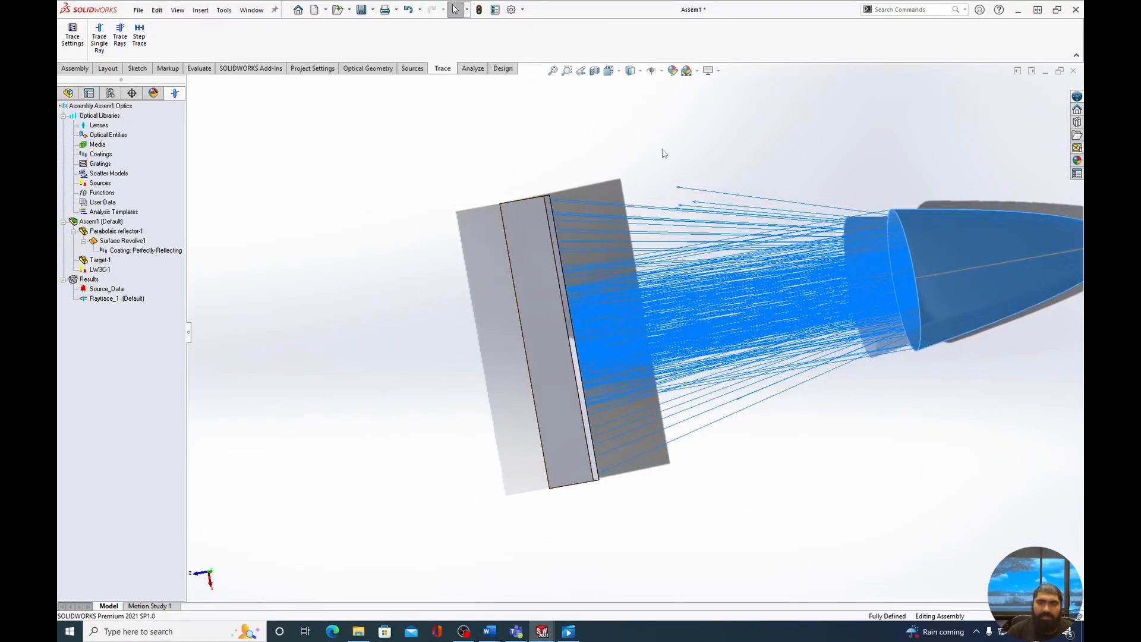
scroll(713, 209, "down", 2)
scroll(710, 204, "up", 5)
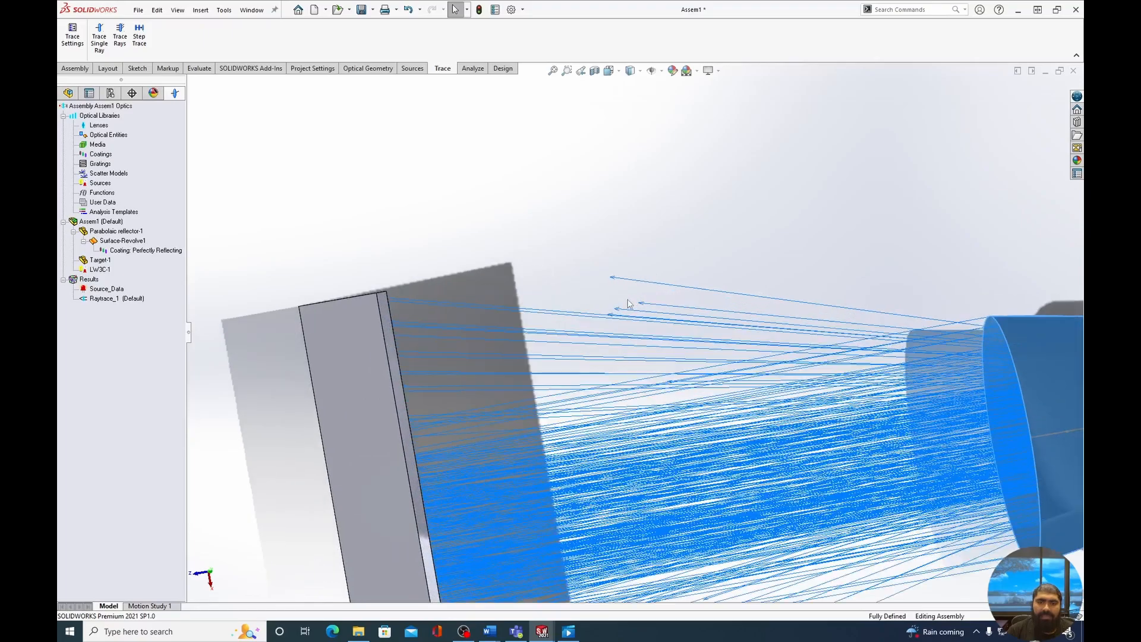
scroll(628, 303, "up", 2)
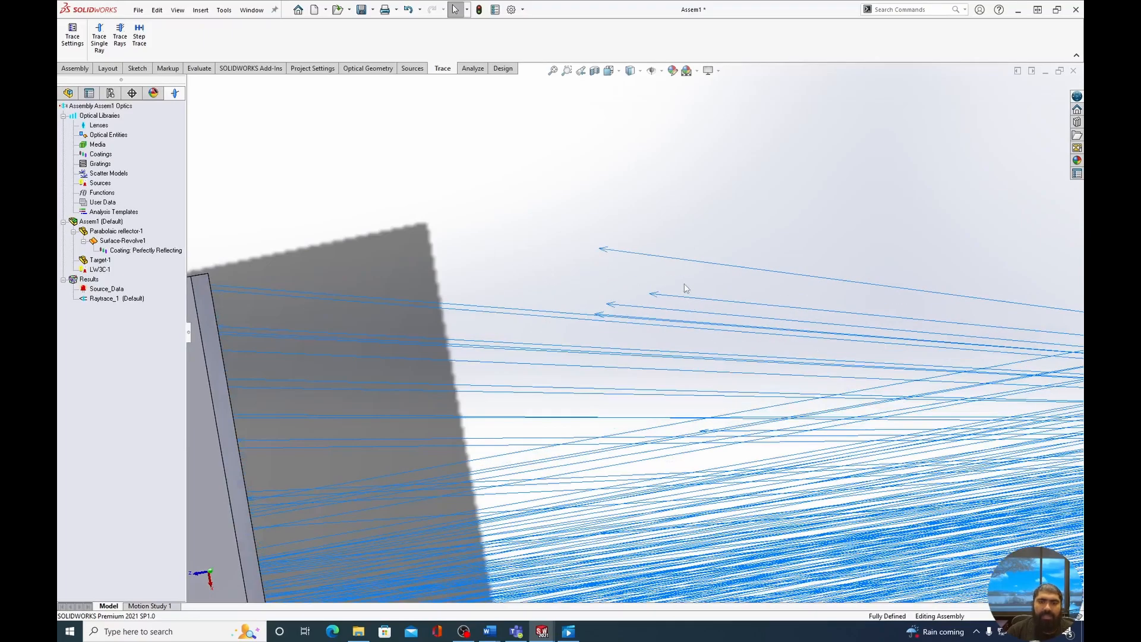
middle_click_drag(660, 242, 659, 282)
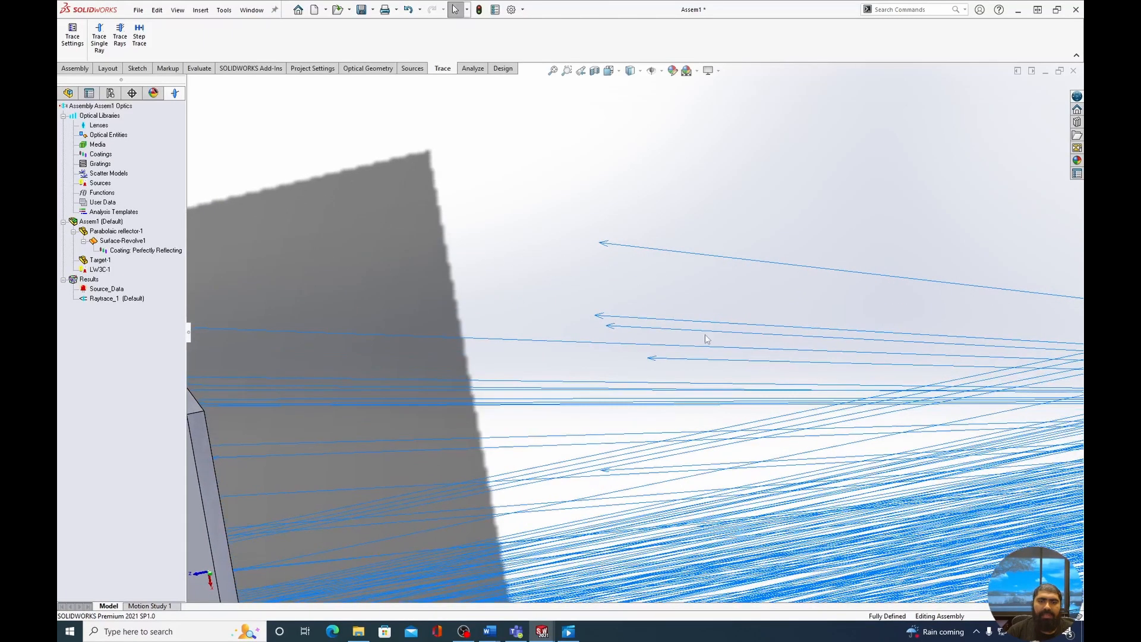
- Examine the rays leaving the coated reflector and how they land on the target plate from several viewing angles
scroll(676, 375, "up", 2)
scroll(676, 376, "up", 2)
middle_click_drag(739, 300, 577, 363)
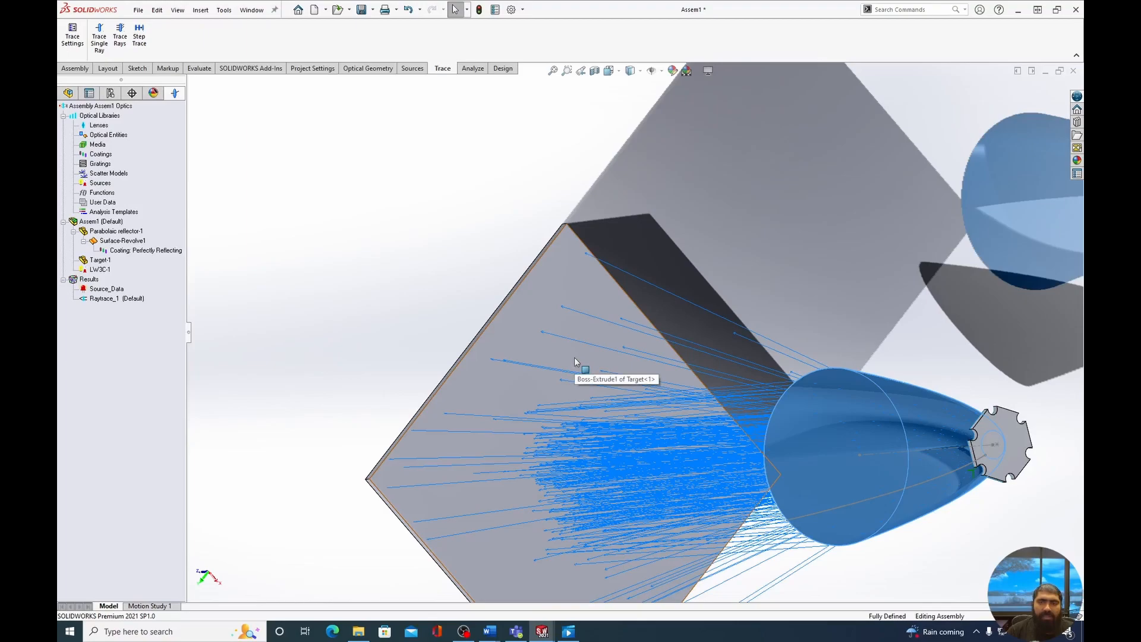
middle_click_drag(668, 333, 921, 429)
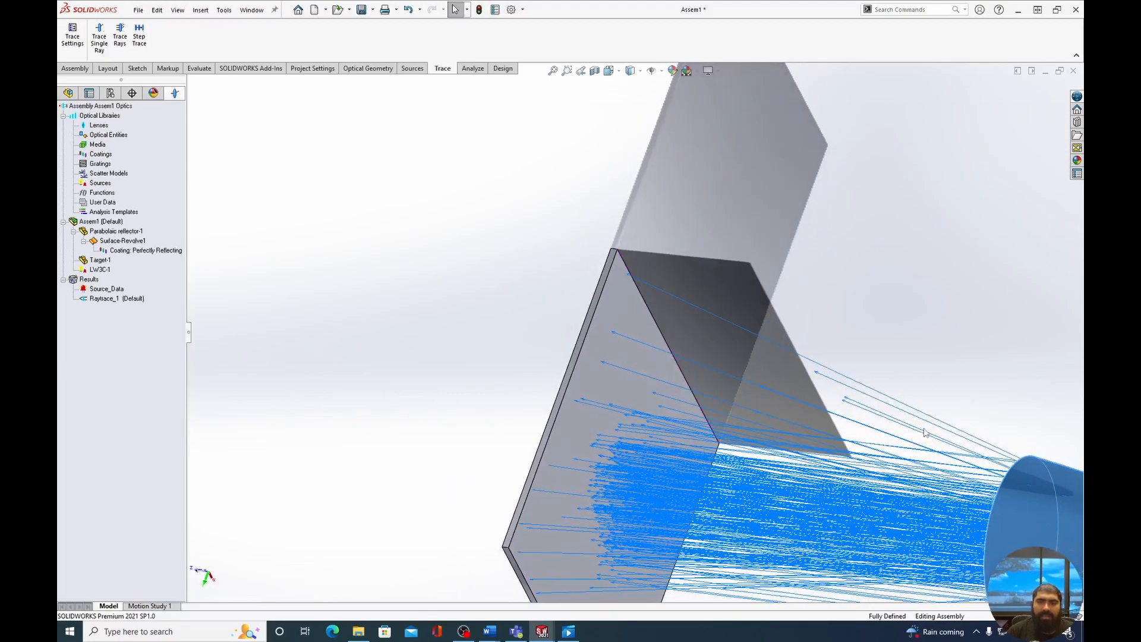
scroll(864, 419, "up", 3)
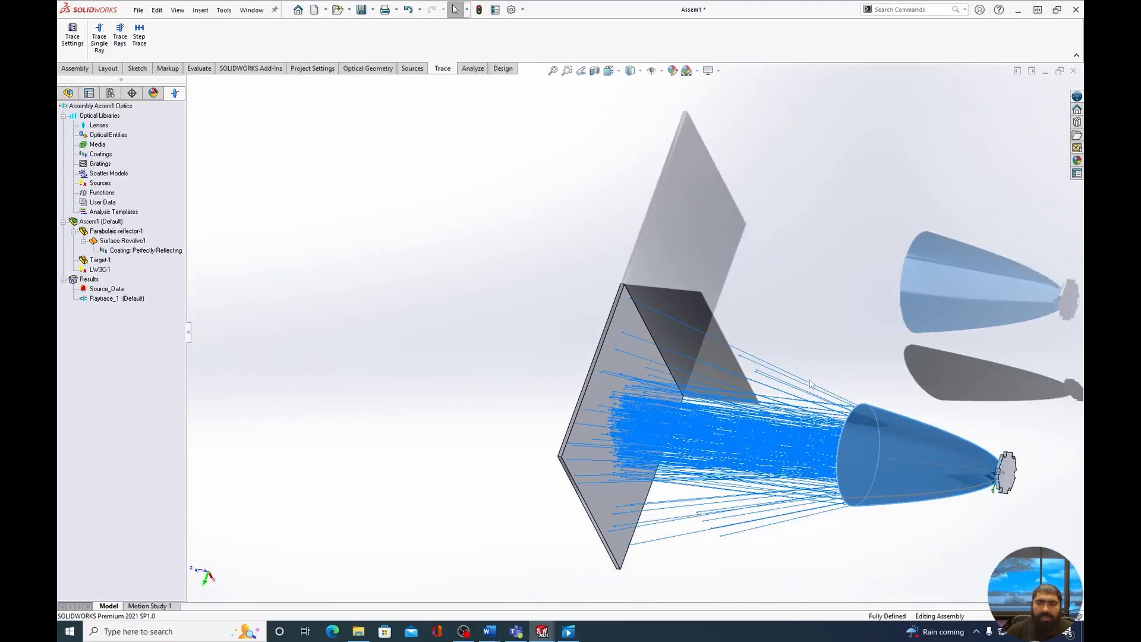
scroll(779, 390, "up", 3)
scroll(731, 376, "down", 5)
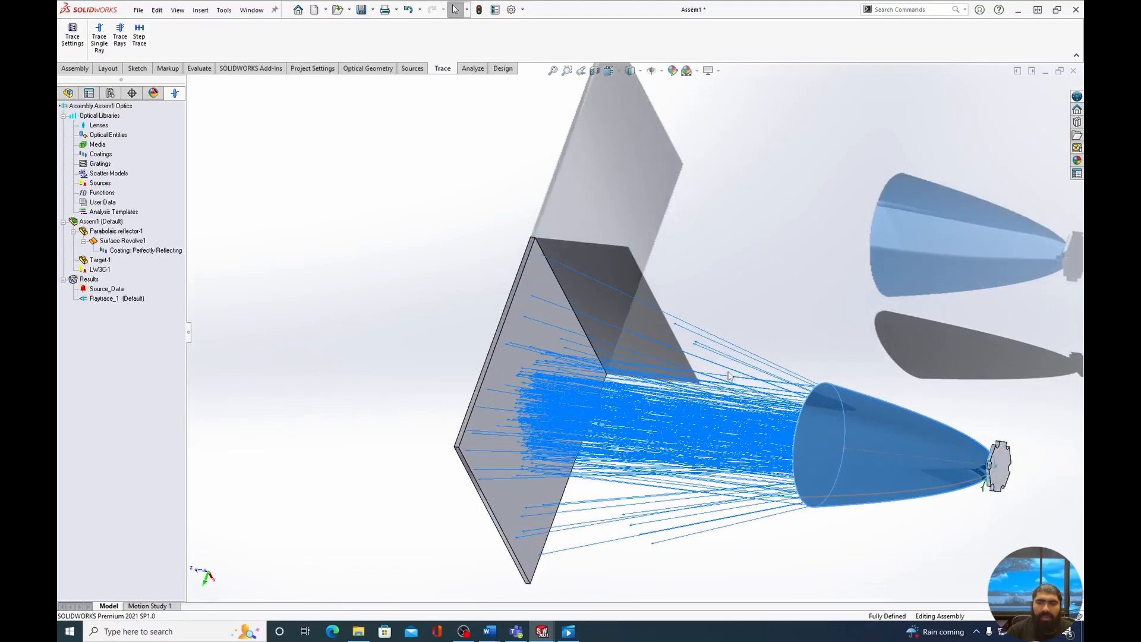
scroll(685, 350, "down", 4)
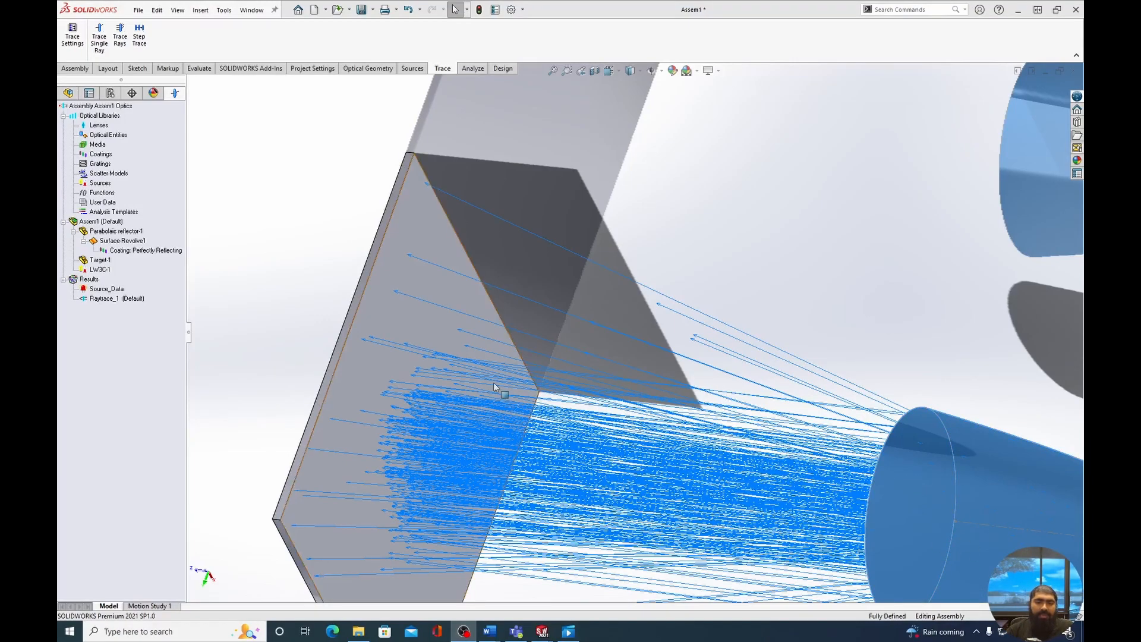
middle_click_drag(493, 382, 511, 368)
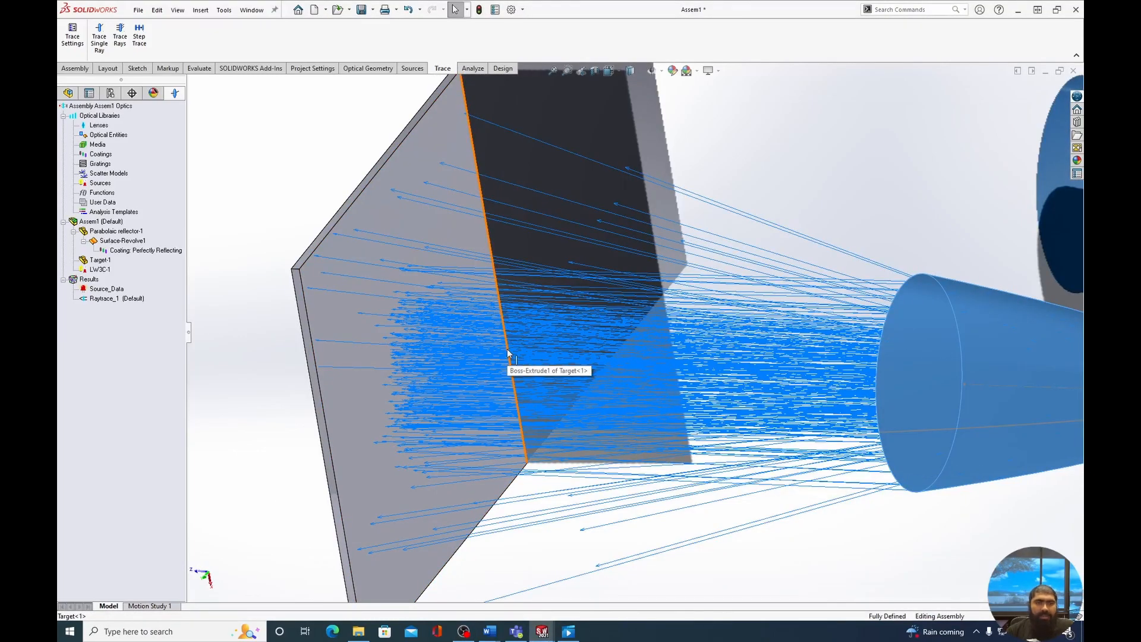
scroll(507, 353, "down", 3)
scroll(507, 353, "up", 4)
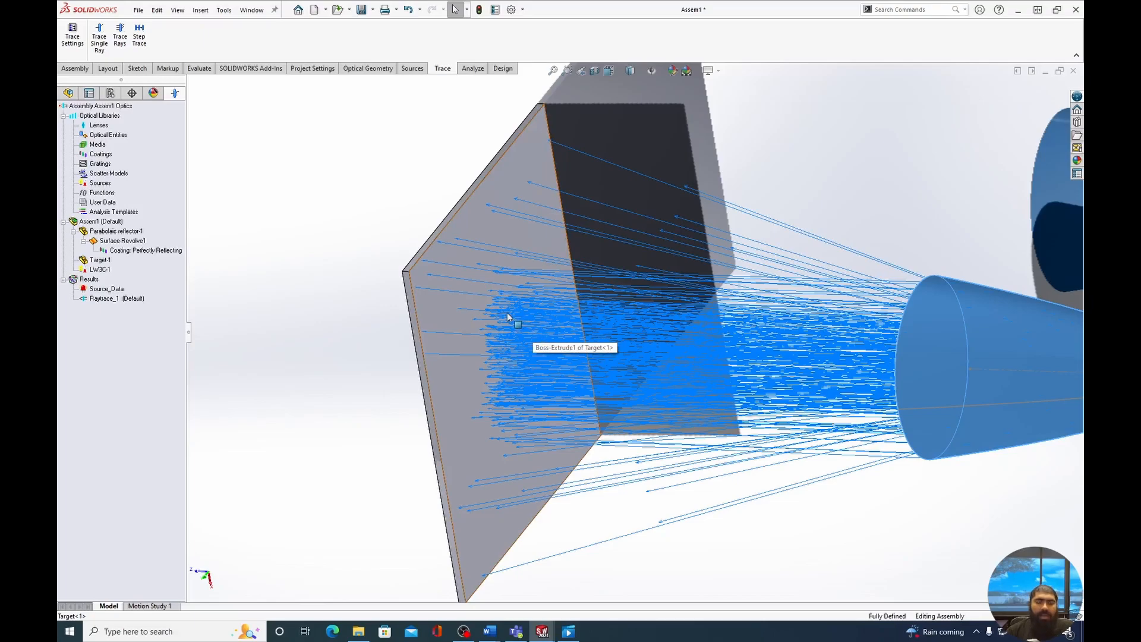
- Calculate the irradiance of the ray trace on the target's reflector-facing surface, with the XY projection bounds taken from geometry and a resolution of 100
left_click(473, 69)
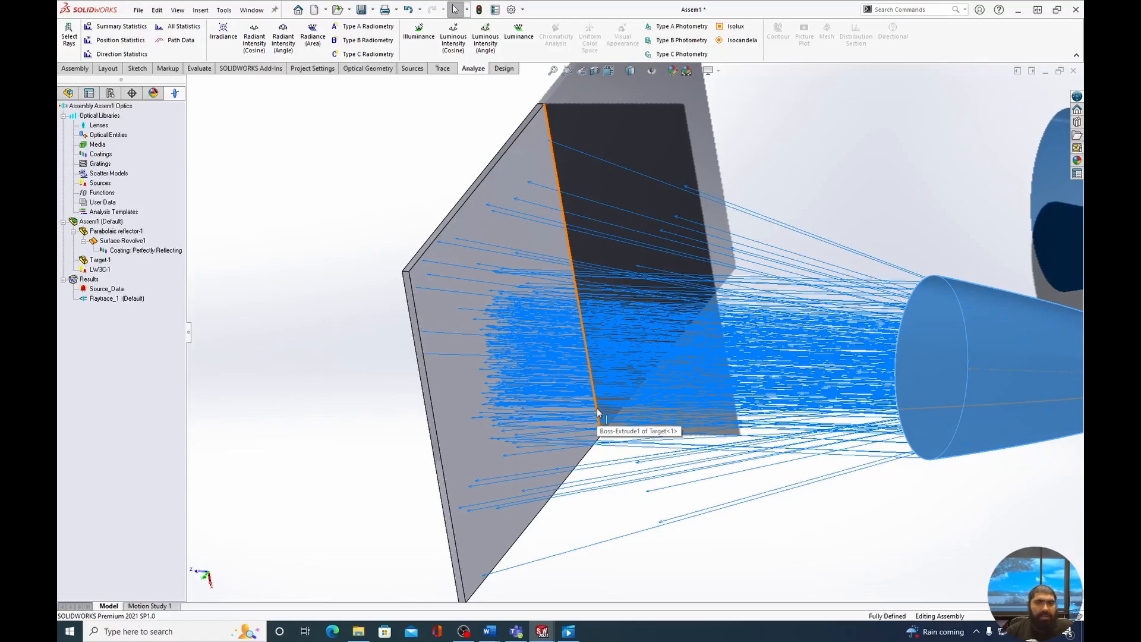
left_click(110, 299)
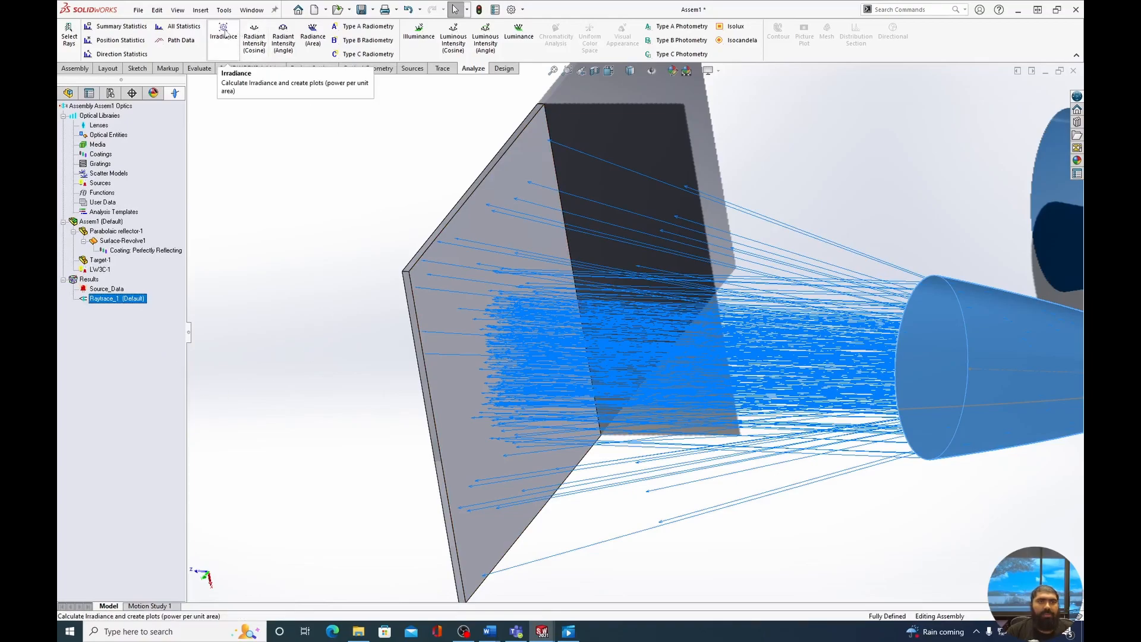
left_click(224, 37)
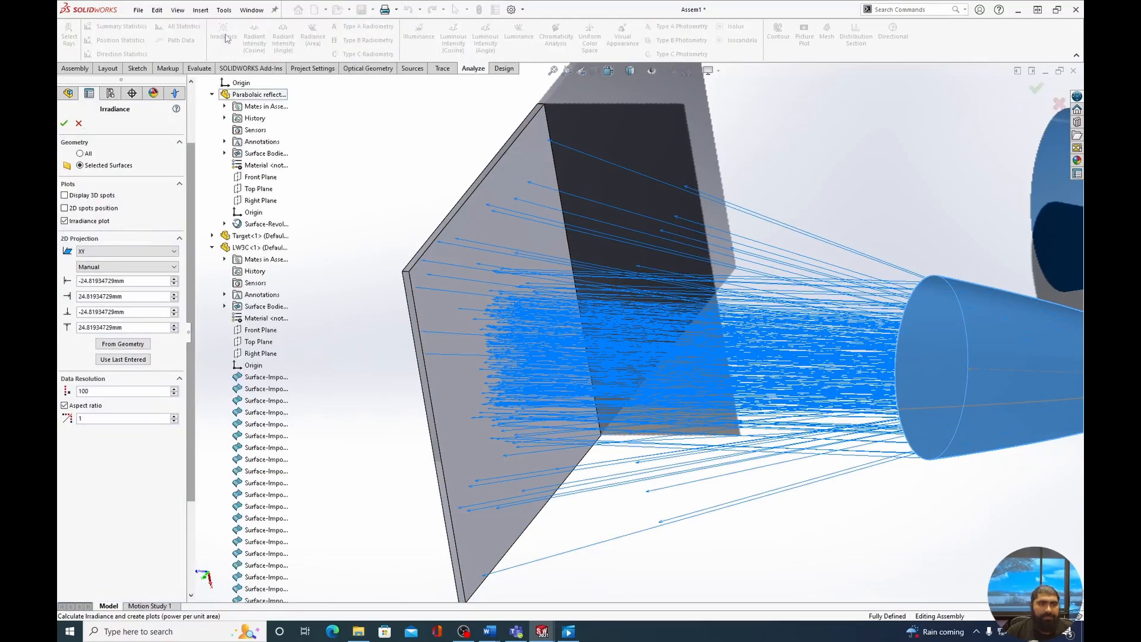
left_click(434, 281)
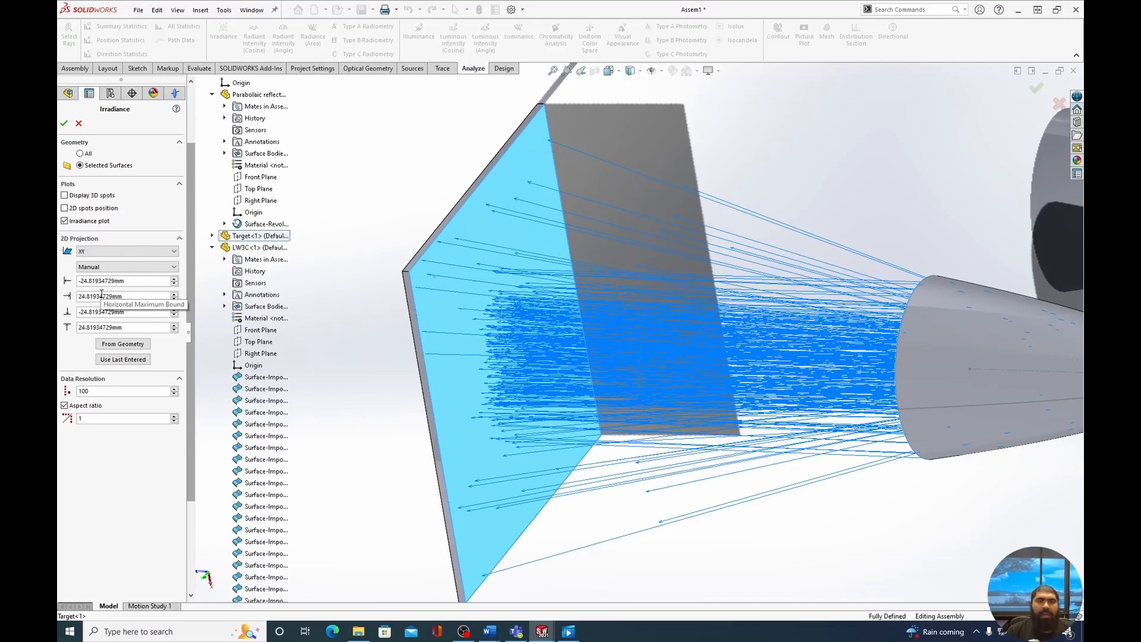
left_click(124, 343)
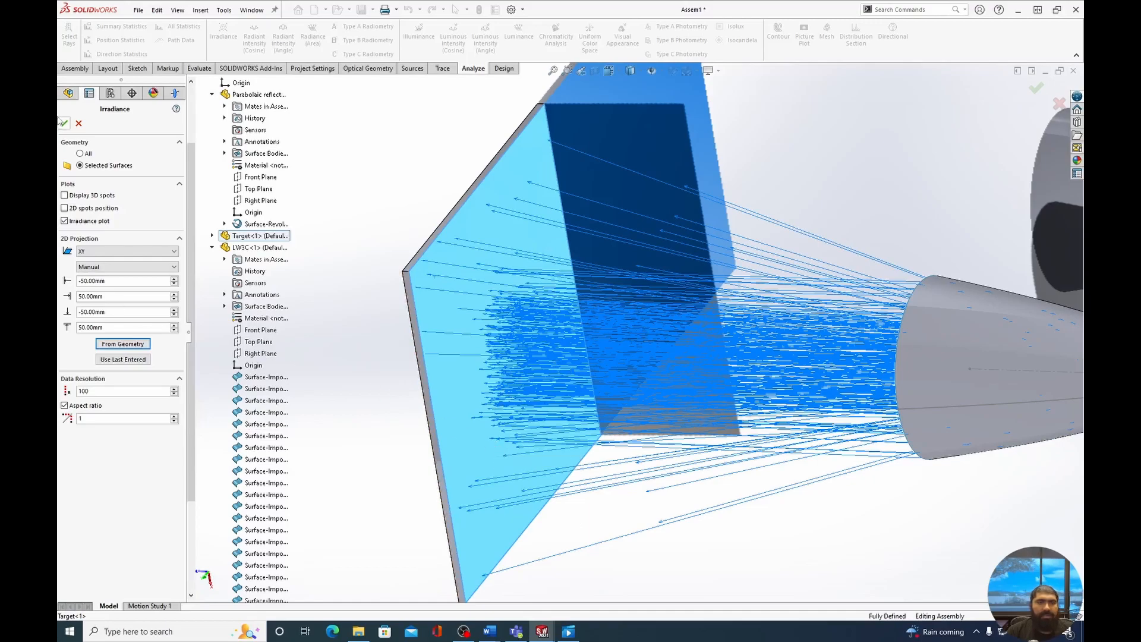
left_click(64, 124)
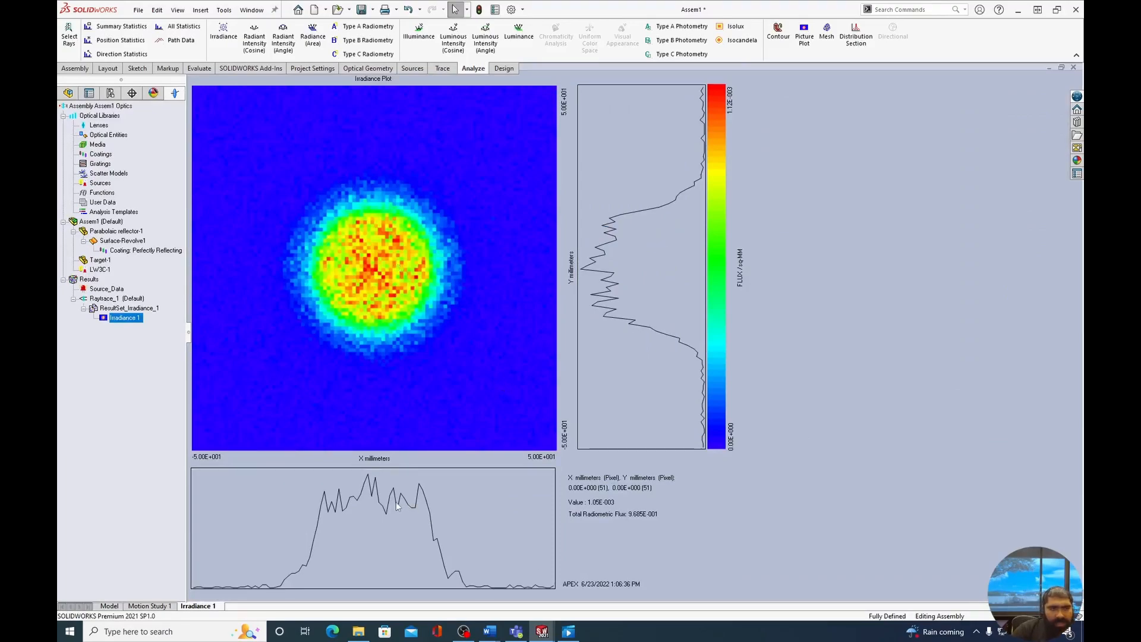
- Average the irradiance dataset over 1 adjacent vertical and horizontal pixel, and compare its picture plot with the original irradiance plot
left_click(148, 310)
right_click(150, 309)
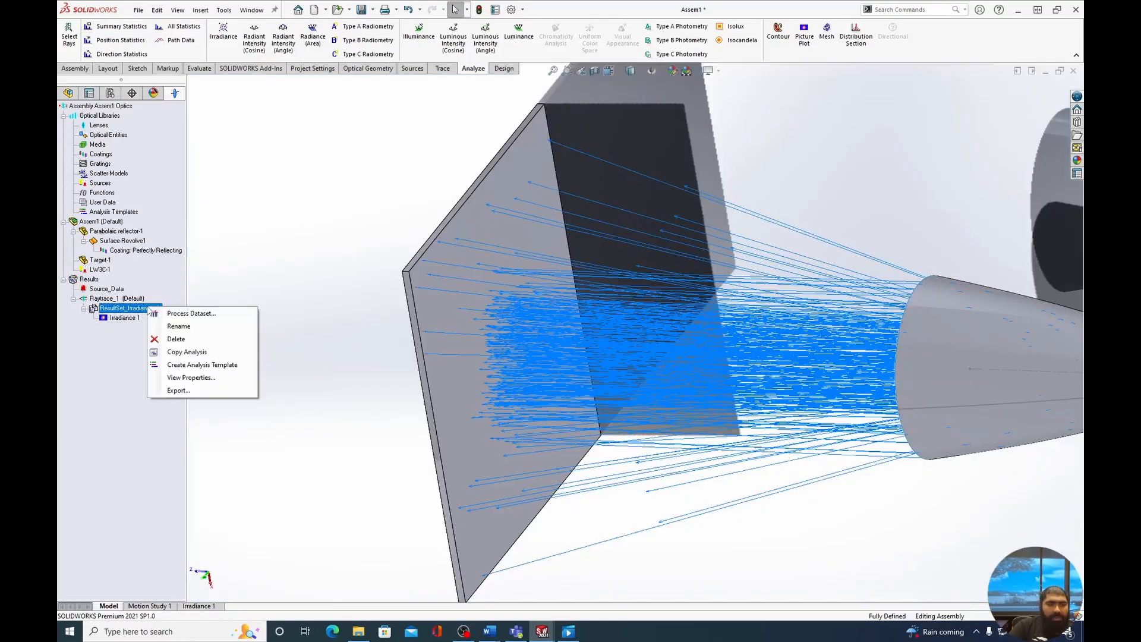
left_click(177, 314)
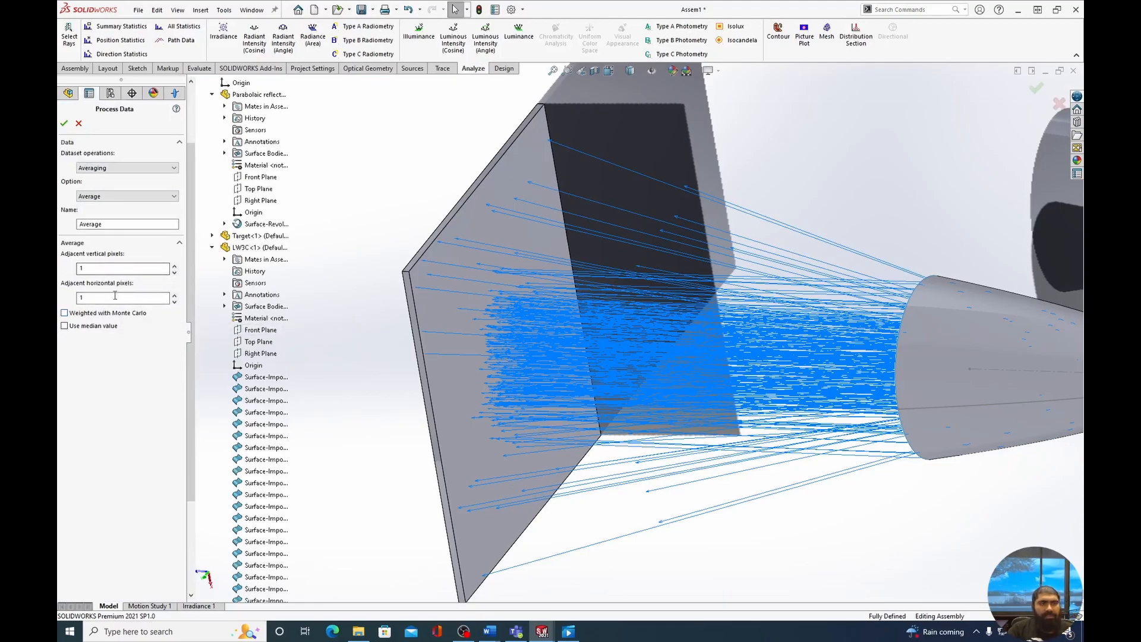
left_click(64, 123)
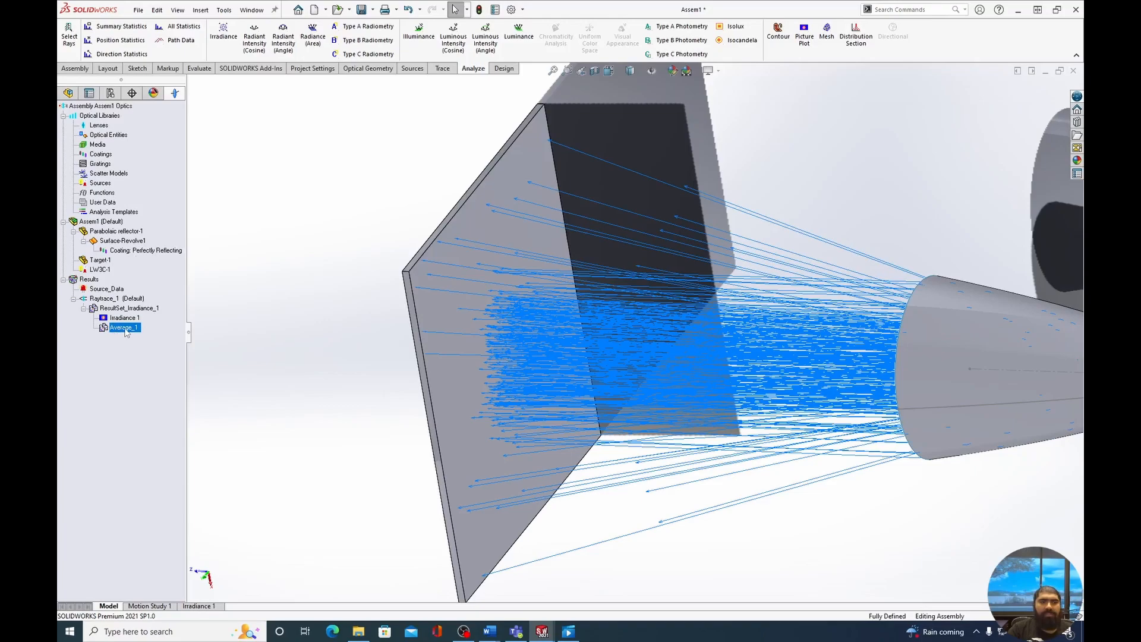
left_click(803, 34)
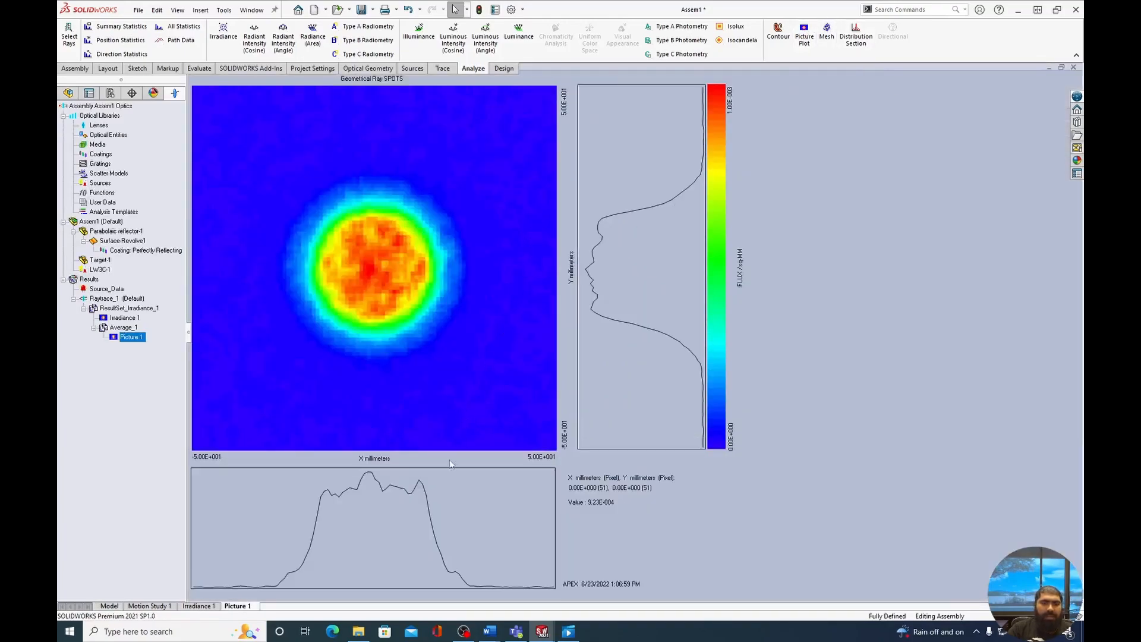
left_click(120, 319)
left_click(128, 337)
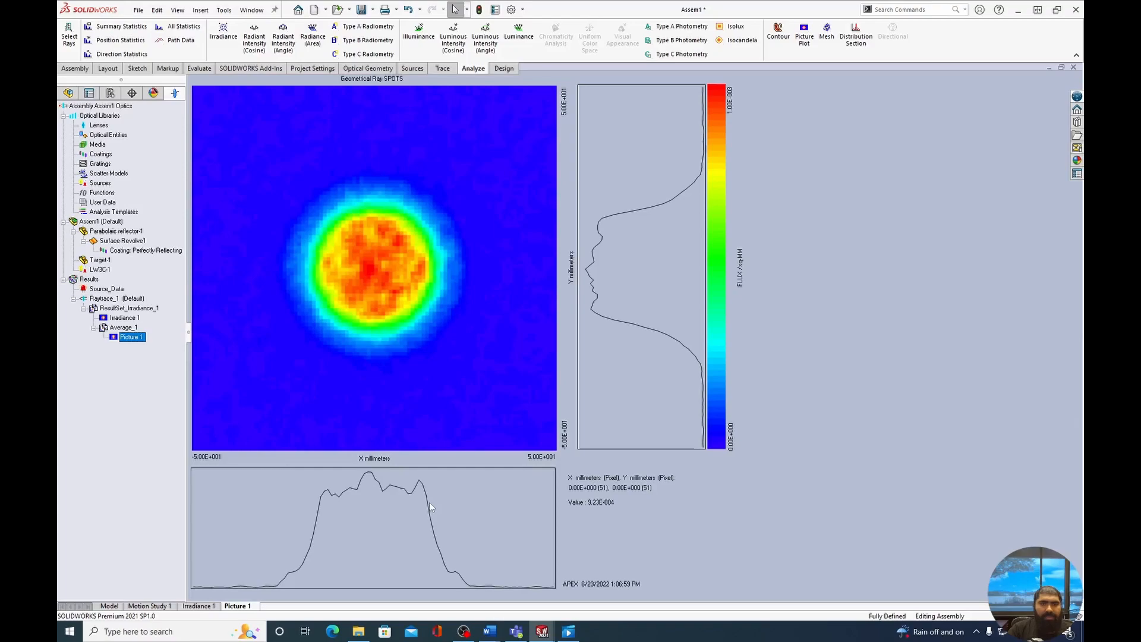
- Create contour plots of the raw and the averaged irradiance data and compare their 3D shapes
left_click(123, 309)
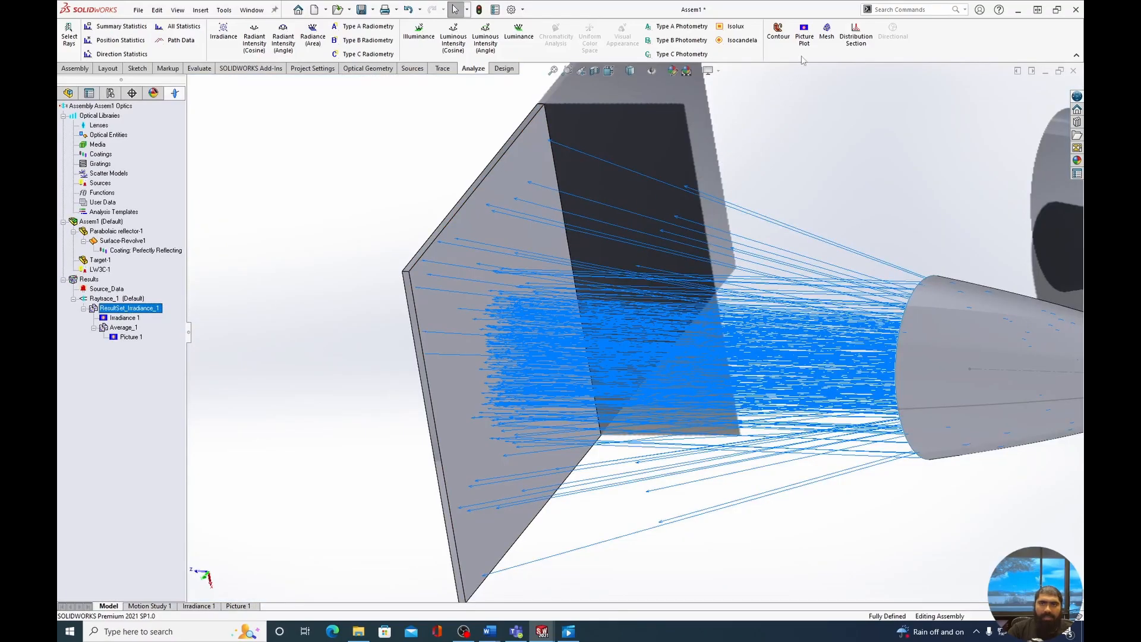
left_click(778, 33)
left_click(130, 337)
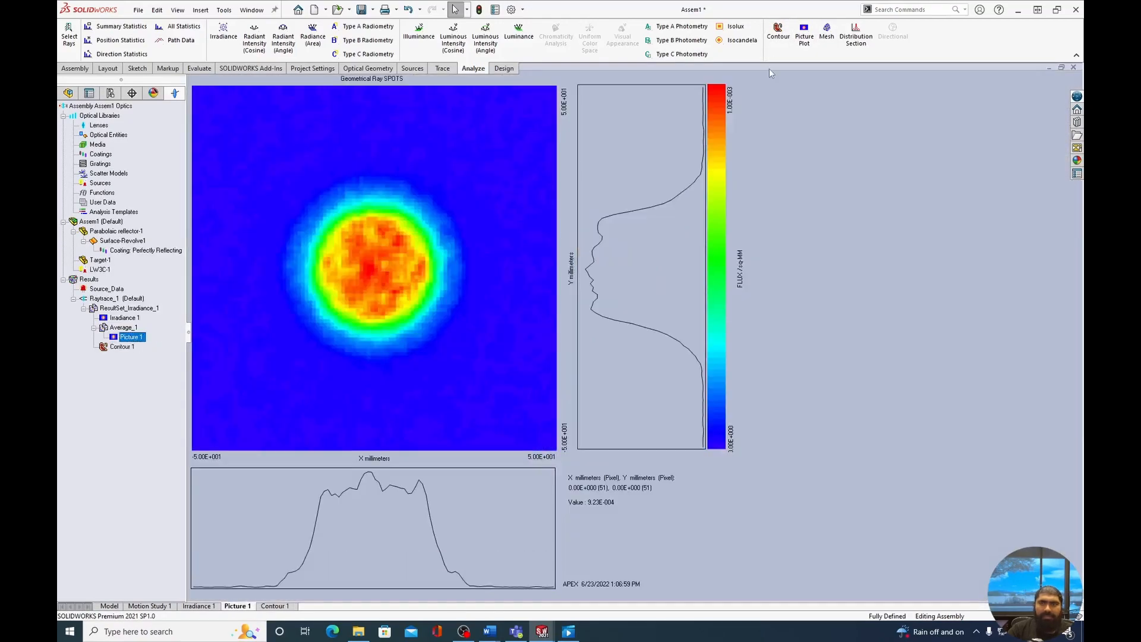
left_click(778, 37)
middle_click_drag(627, 352, 471, 271)
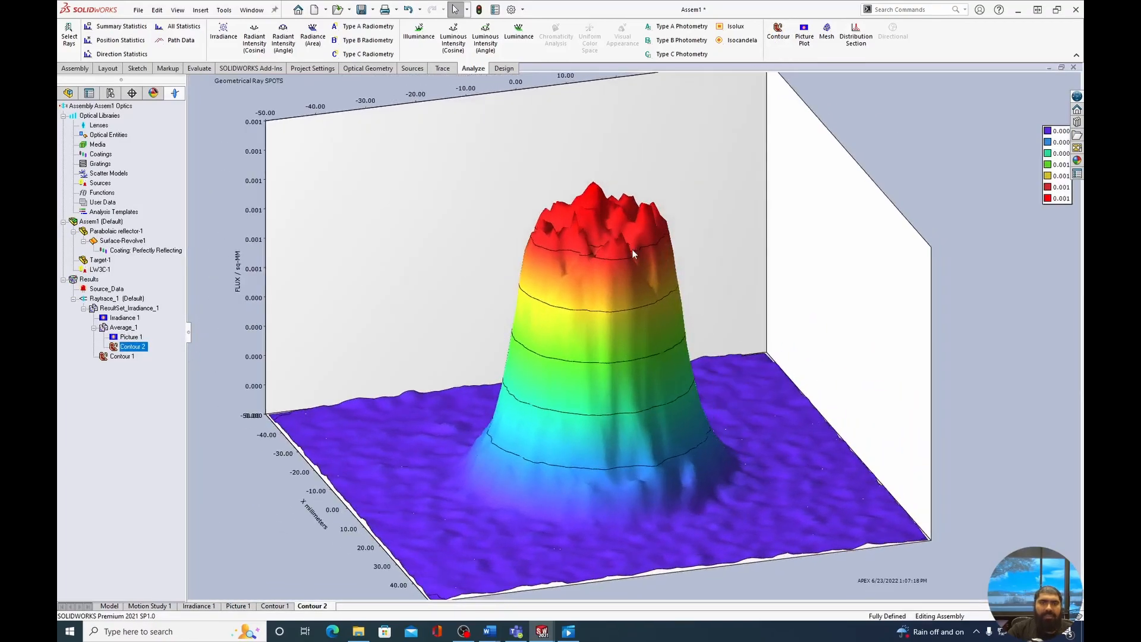
left_click(129, 357)
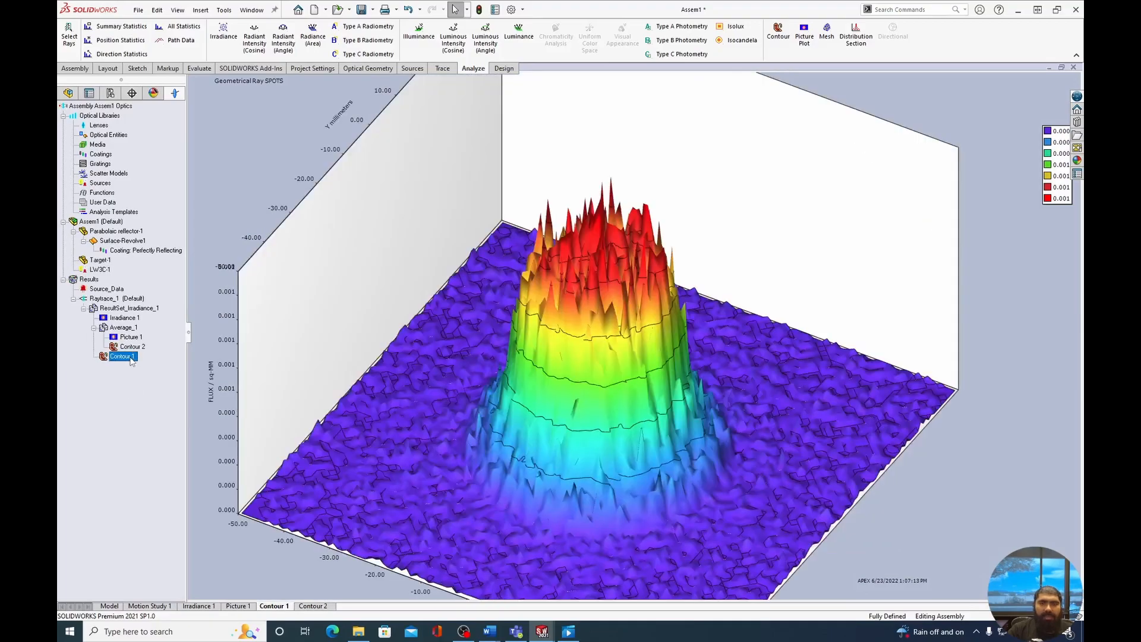
middle_click_drag(594, 328, 521, 386)
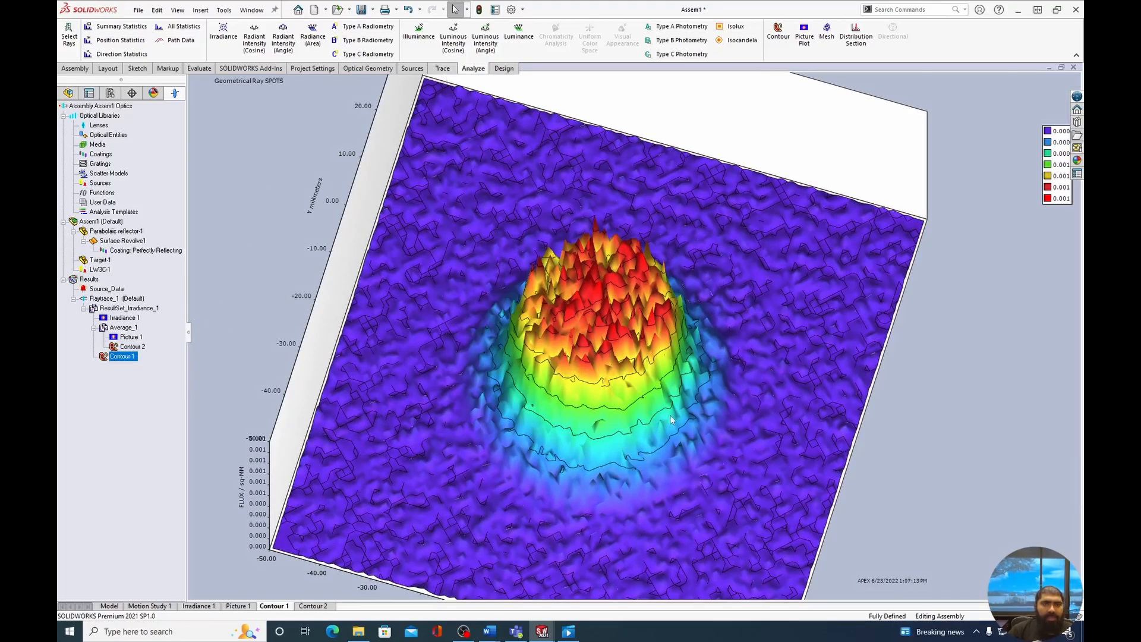
middle_click_drag(668, 425, 662, 299)
- Return to the model and delete the irradiance result set from the ray trace
left_click(443, 69)
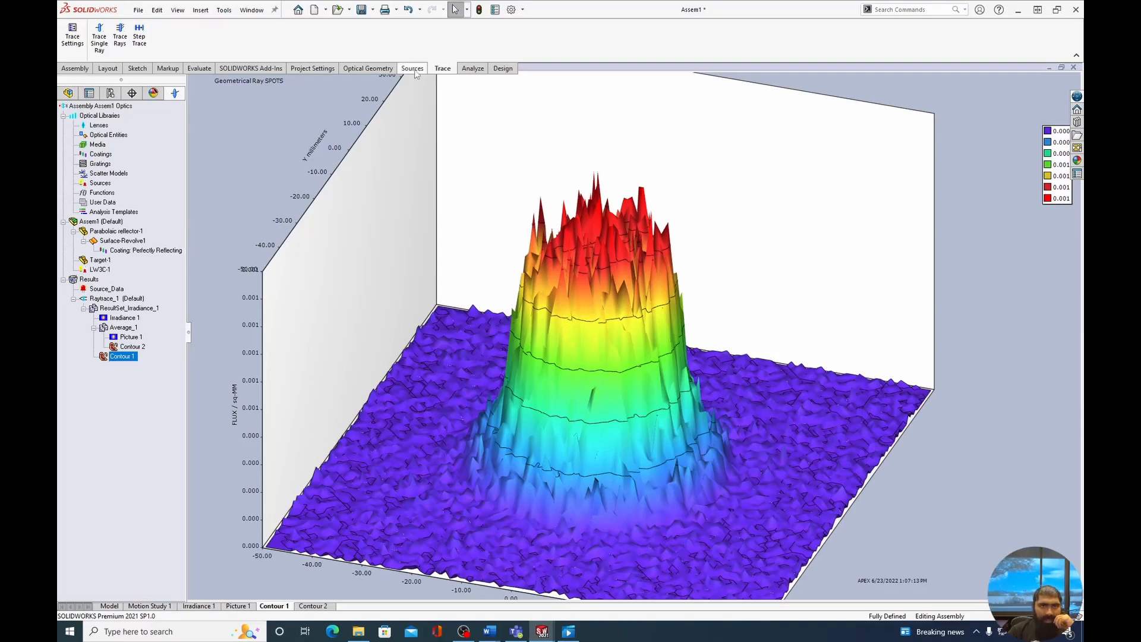
left_click(110, 606)
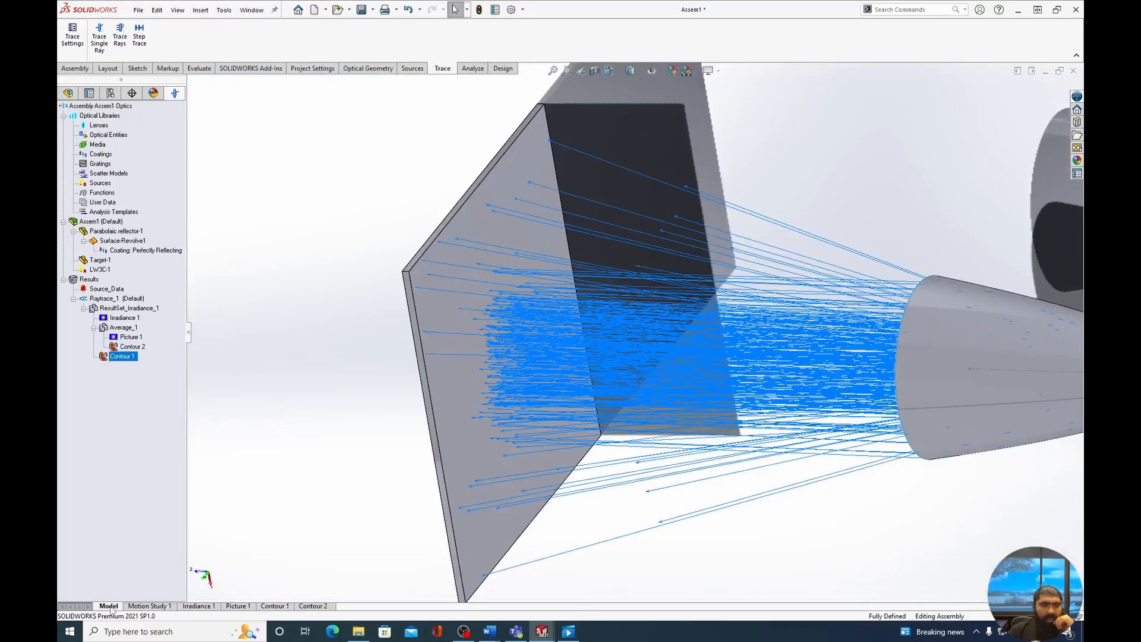
left_click(131, 299)
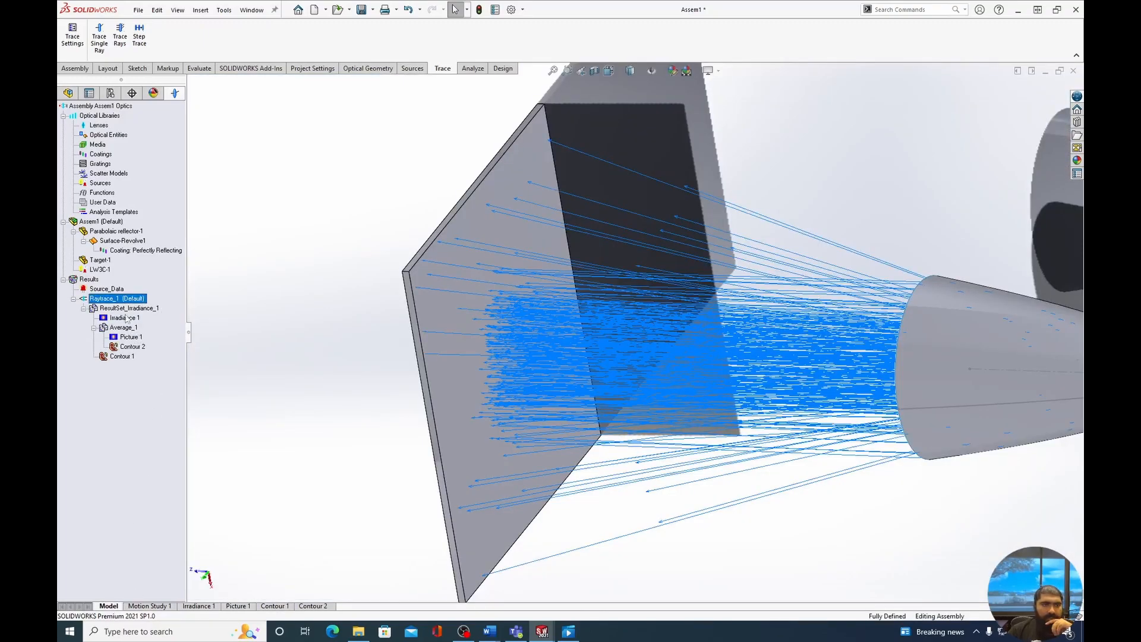
left_click(130, 309)
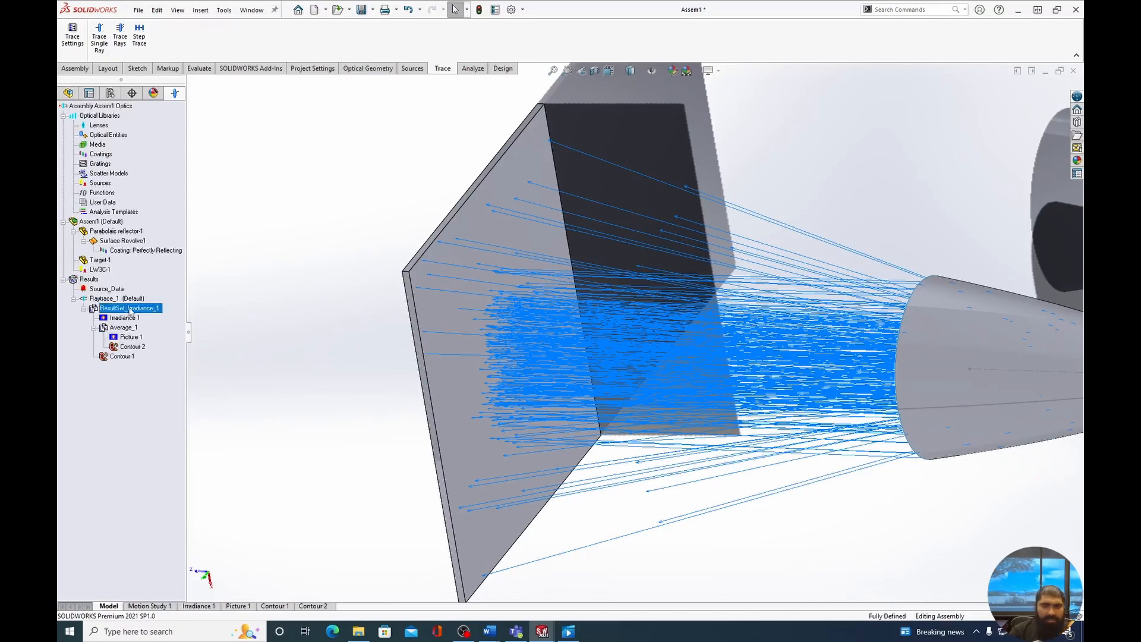
key("Delete")
- Calculate the ray trace's cosine radiant intensity for all geometry, with 2D spots direction, cosine-space and angle-space plots at a resolution of 100
left_click(130, 299)
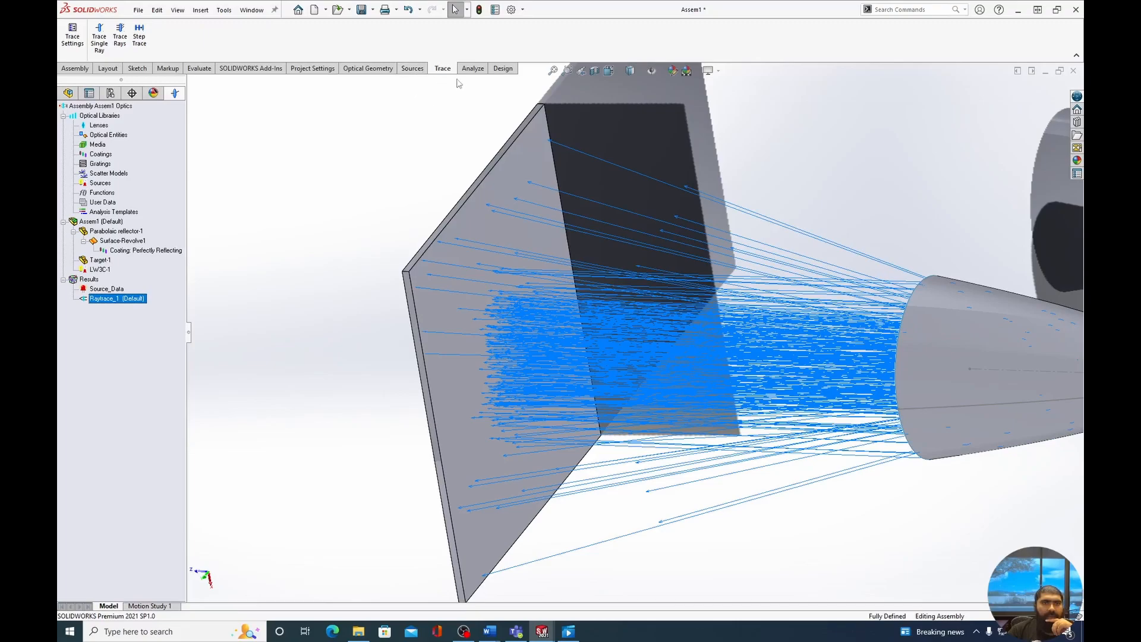
left_click(473, 69)
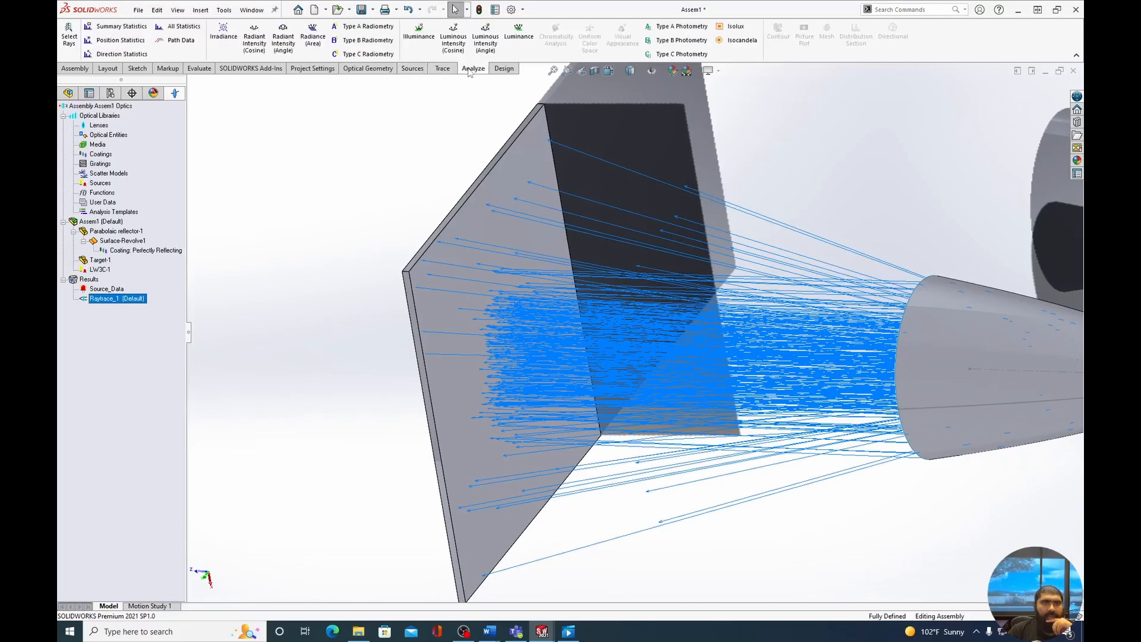
left_click(256, 41)
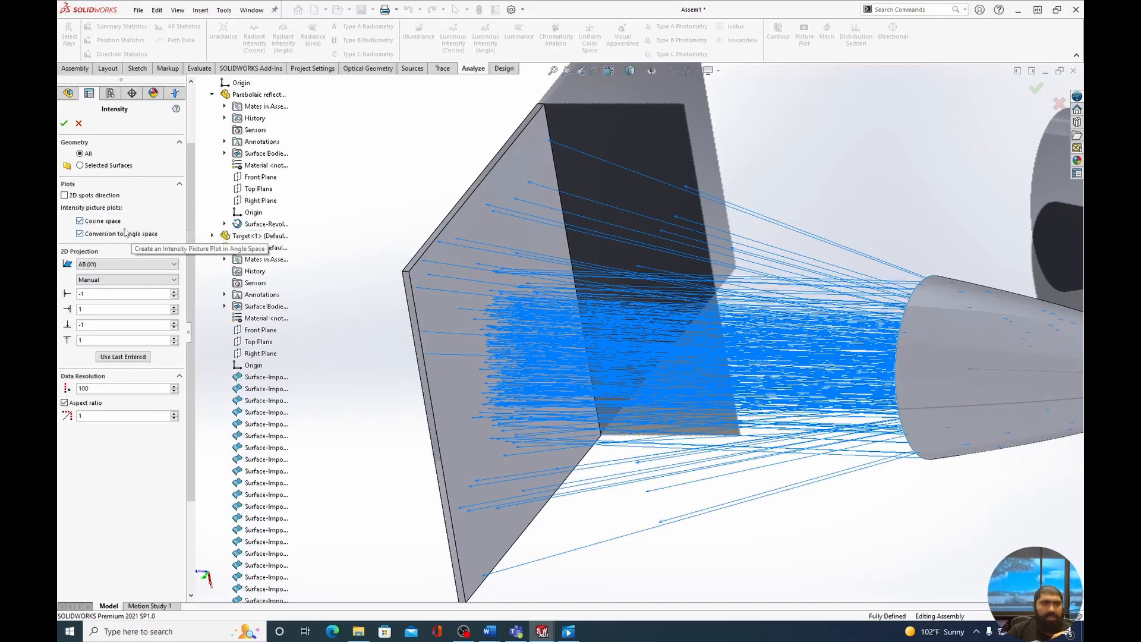
left_click(95, 196)
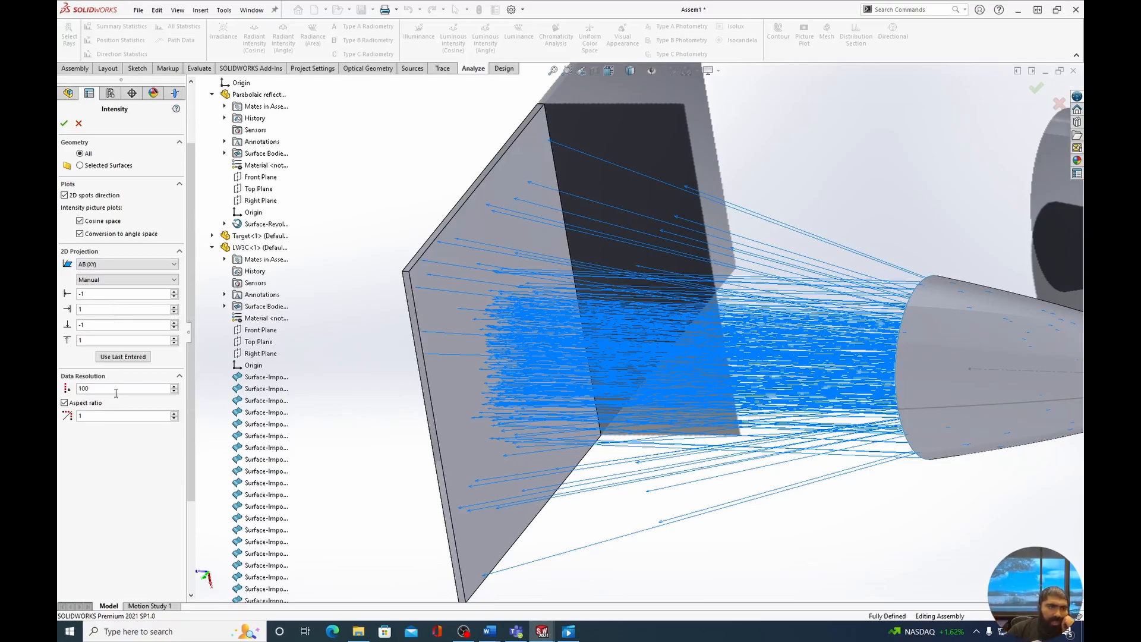
double_click(81, 390)
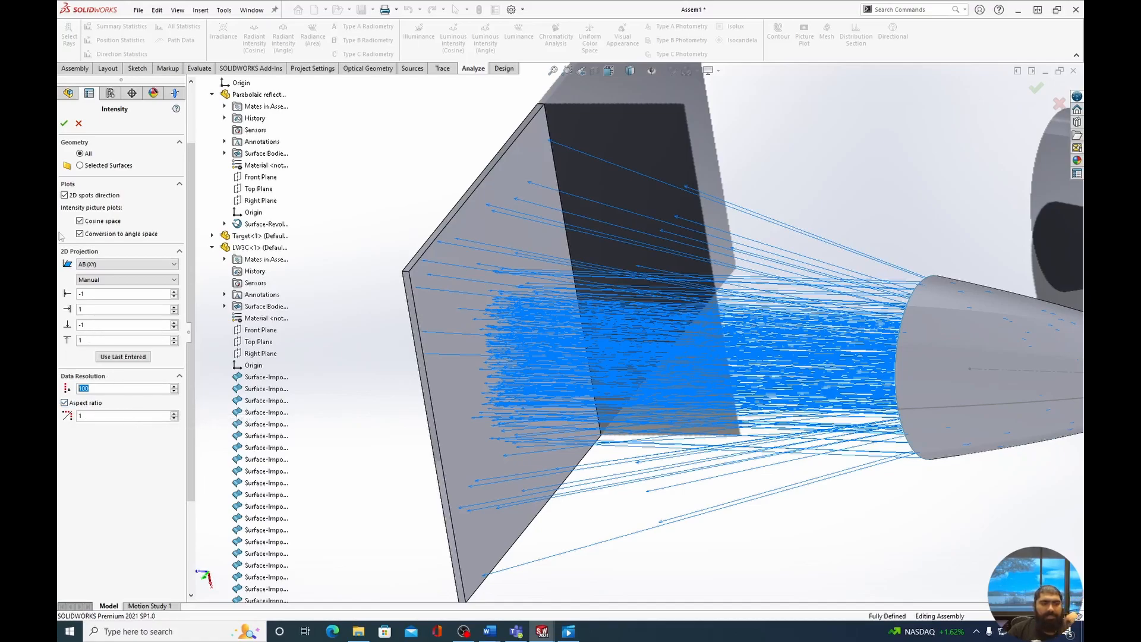
left_click(64, 124)
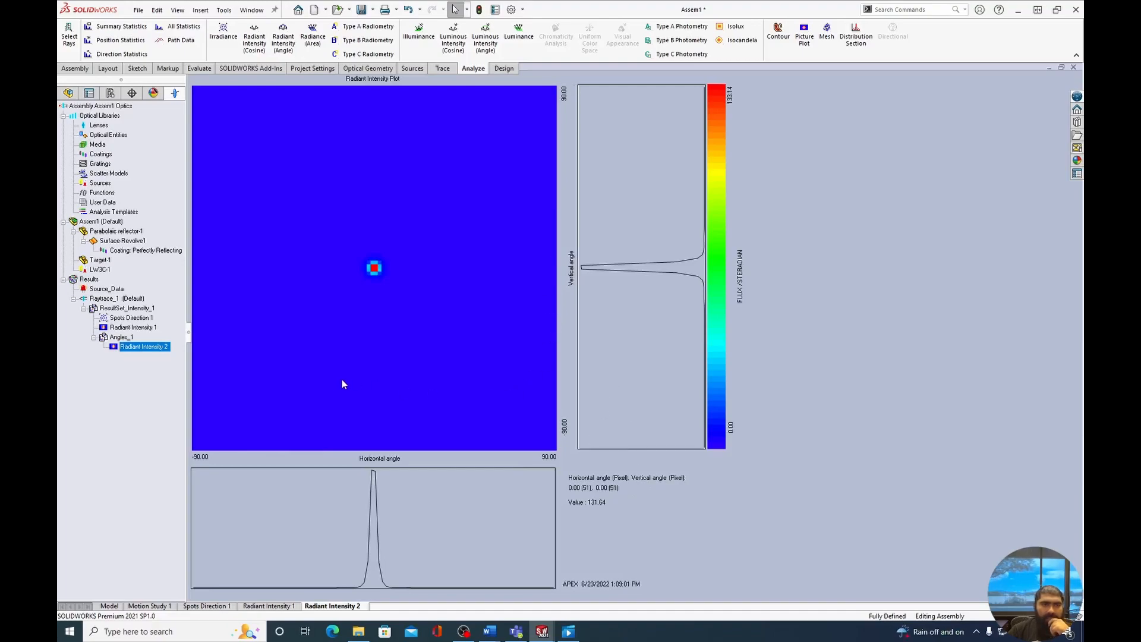
- Return from the angle-space radiant intensity plot to the model and select the ray trace in the results
left_click(127, 338)
left_click(134, 348)
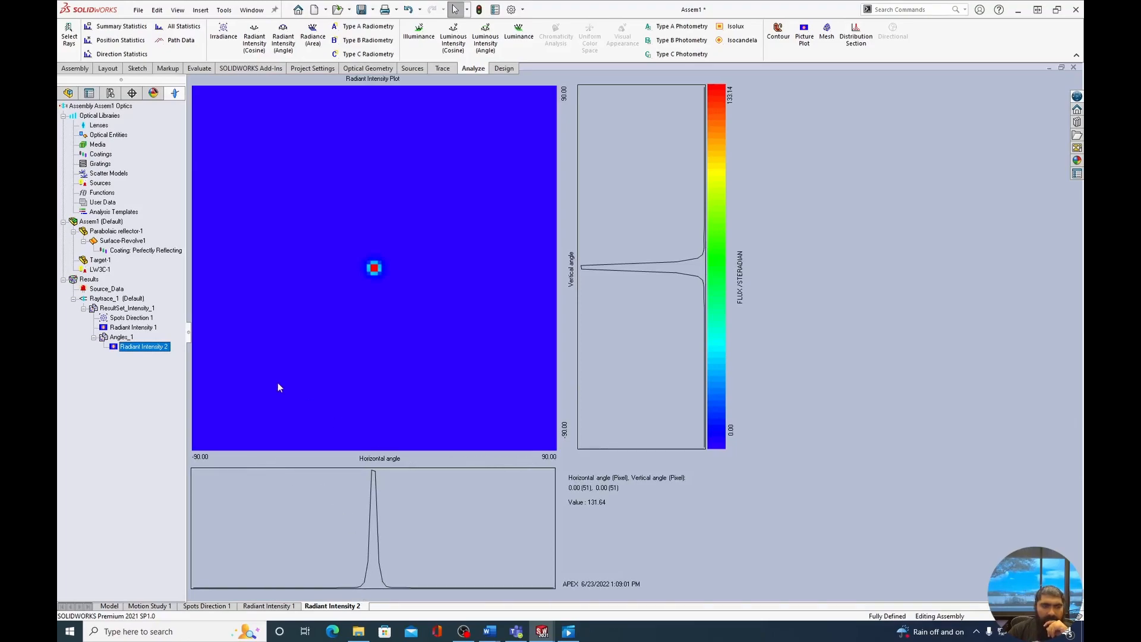
left_click(124, 338)
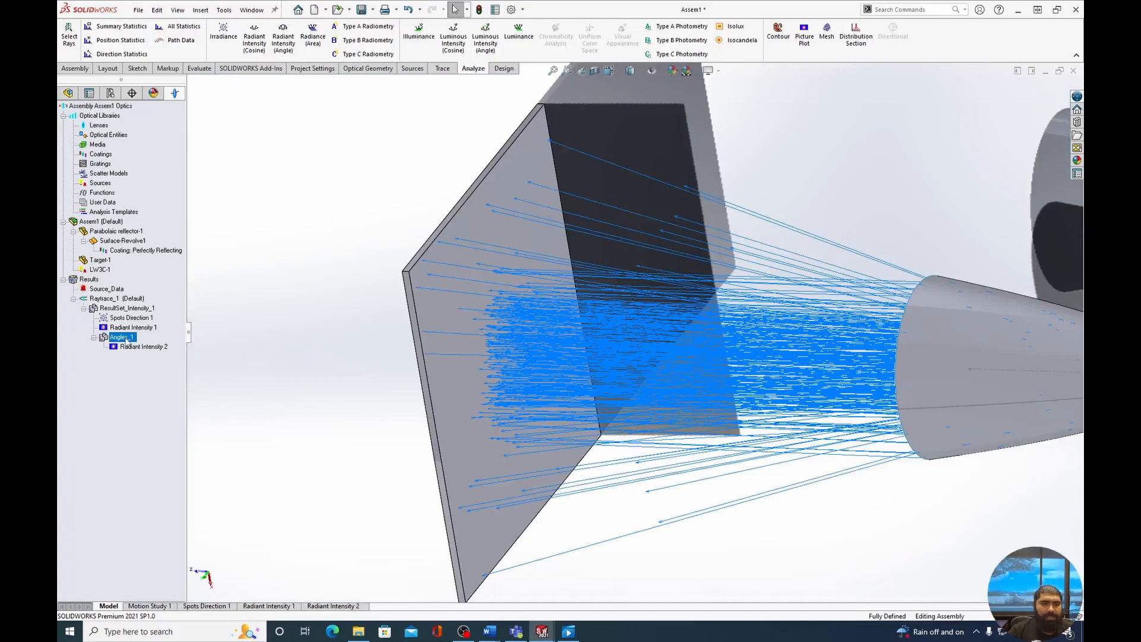
right_click(125, 340)
left_click(119, 304)
left_click(121, 299)
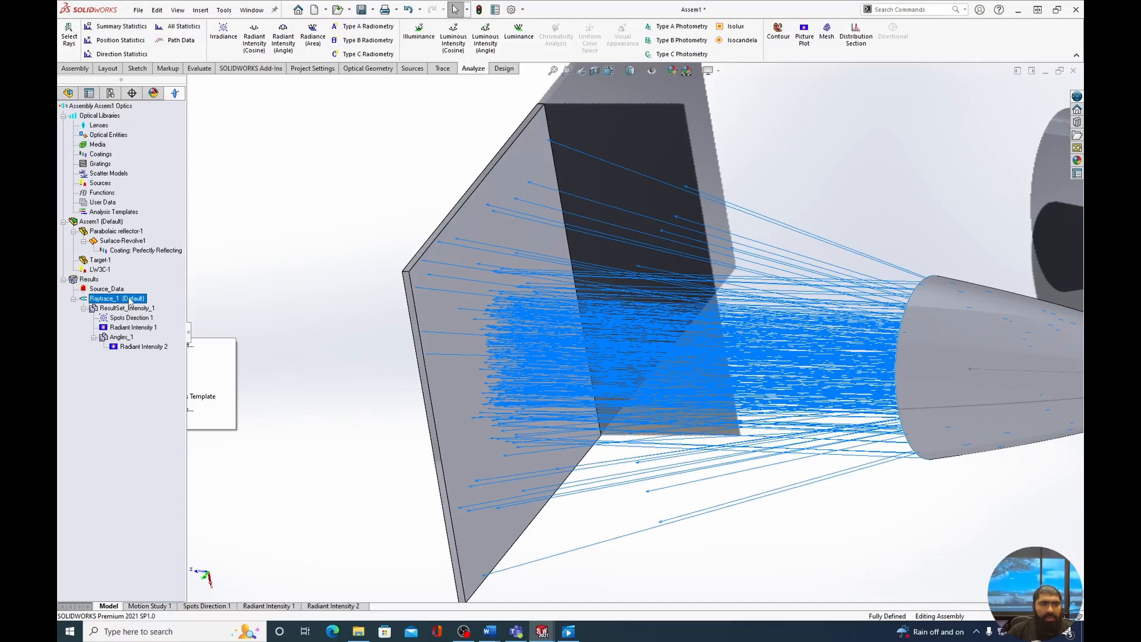
right_click(130, 300)
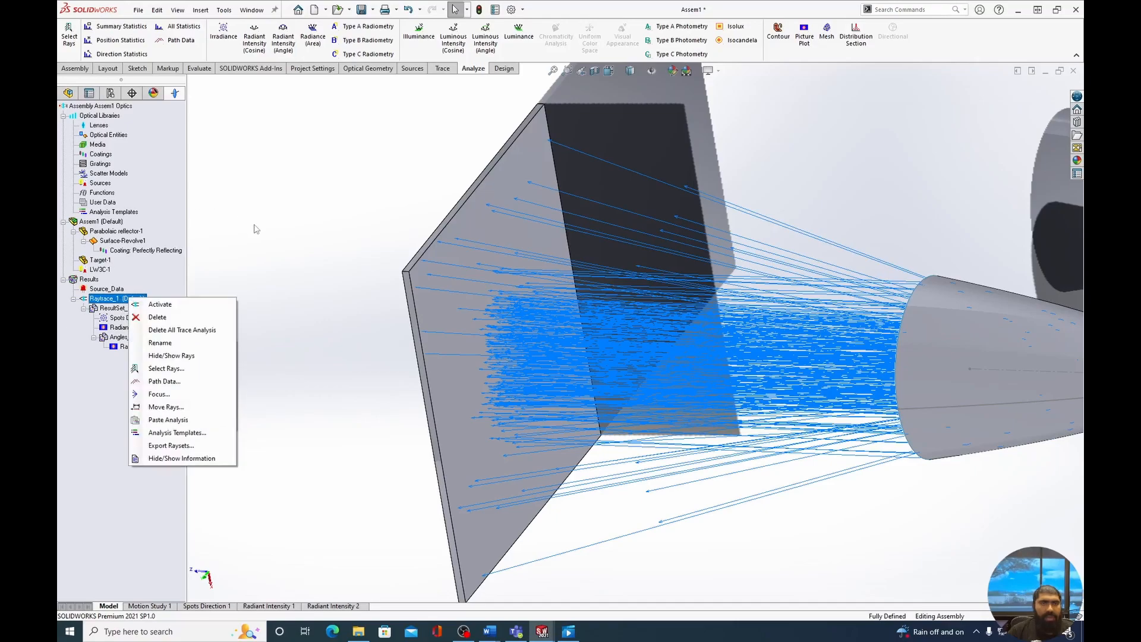
- Start another cosine radiant intensity calculation and set its manual horizontal projection bounds to -0.2 and 0.2
left_click(255, 41)
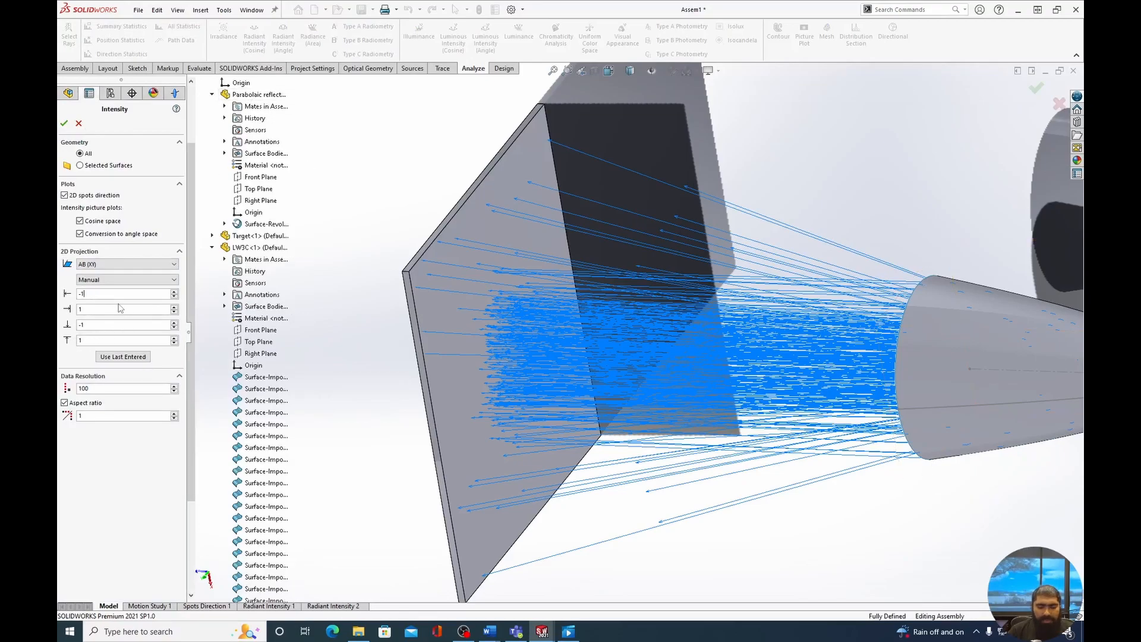
key("BackSpace")
type("2")
key("BackSpace")
type("0.2")
key("Tab")
key("BackSpace")
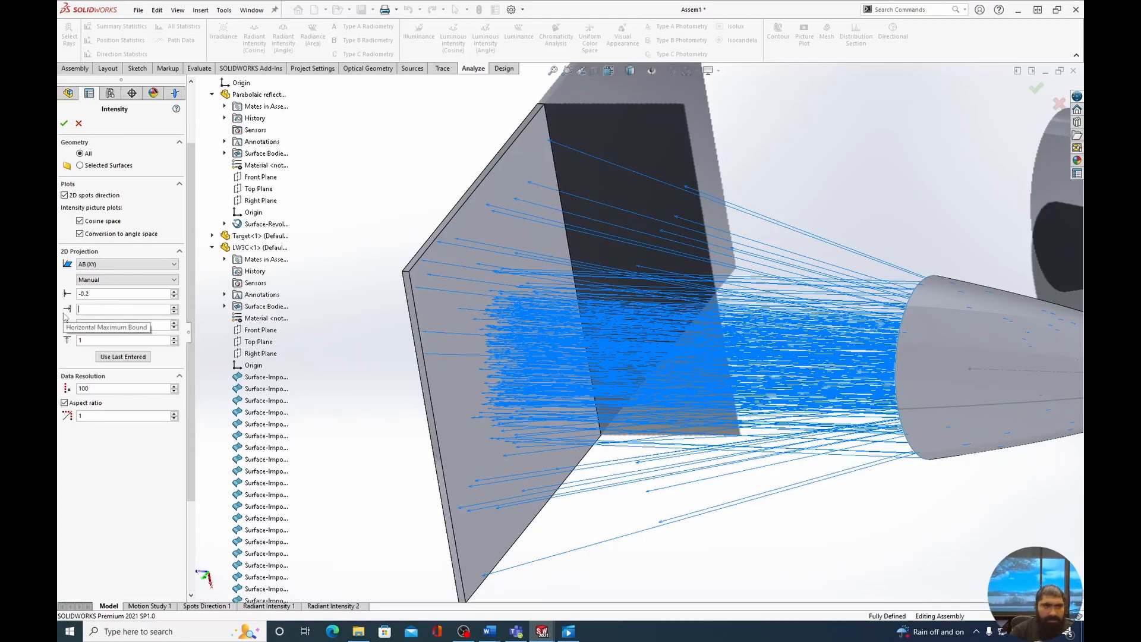
type("0.2")
- Set the vertical projection bounds to -0.2 and 0.2 and calculate the narrowed radiant intensity plots
left_click(74, 325)
type("-")
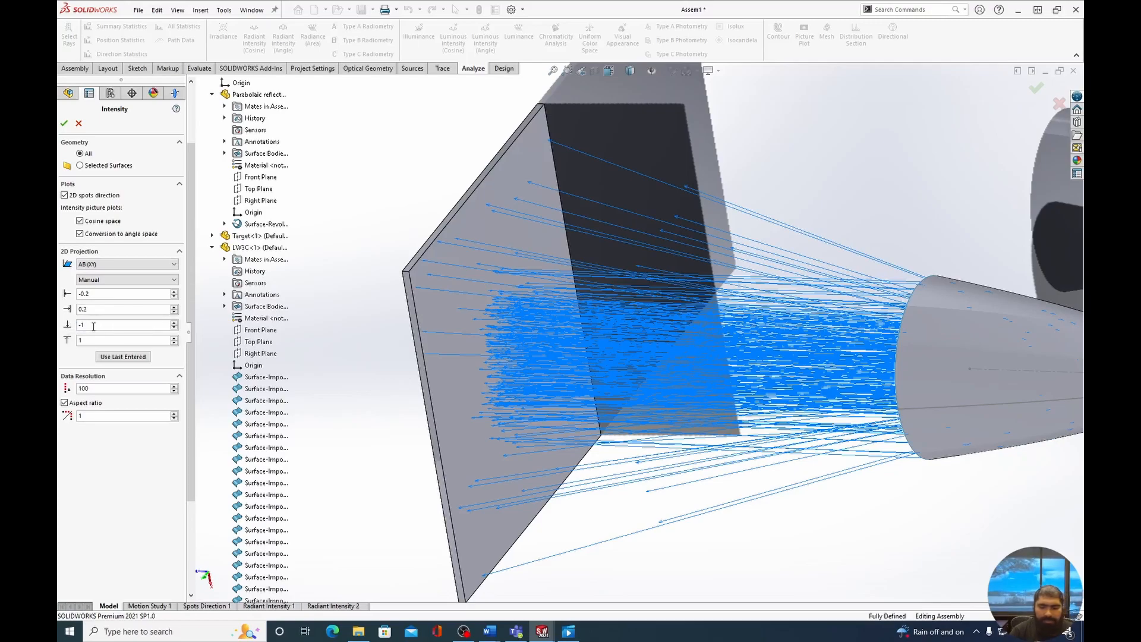
type("0.2")
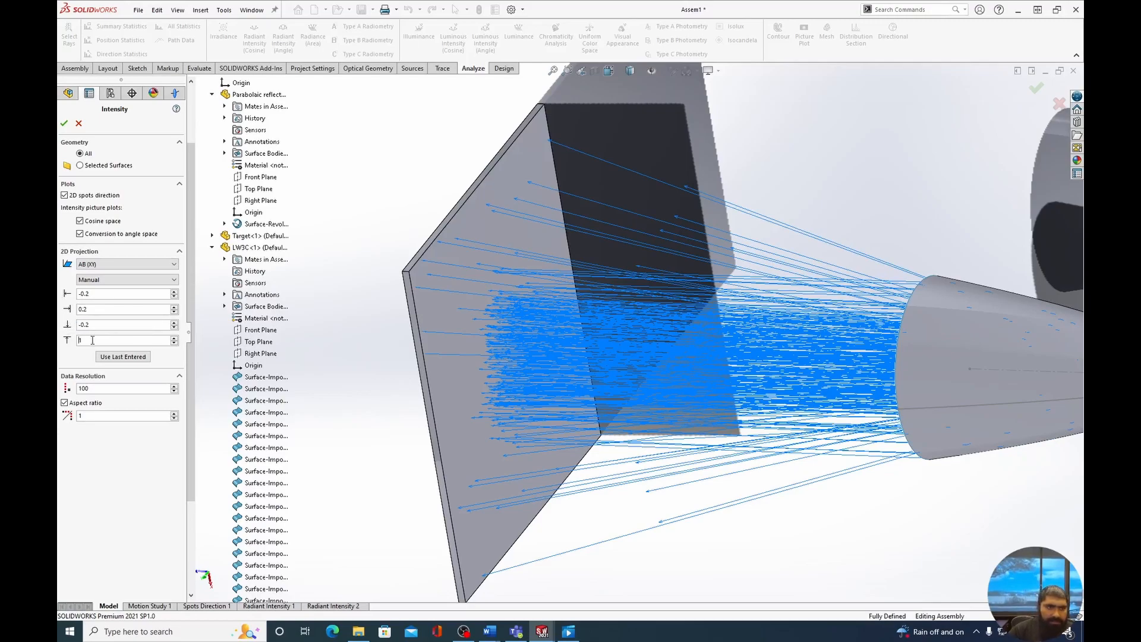
key("BackSpace")
type(".2")
left_click(66, 123)
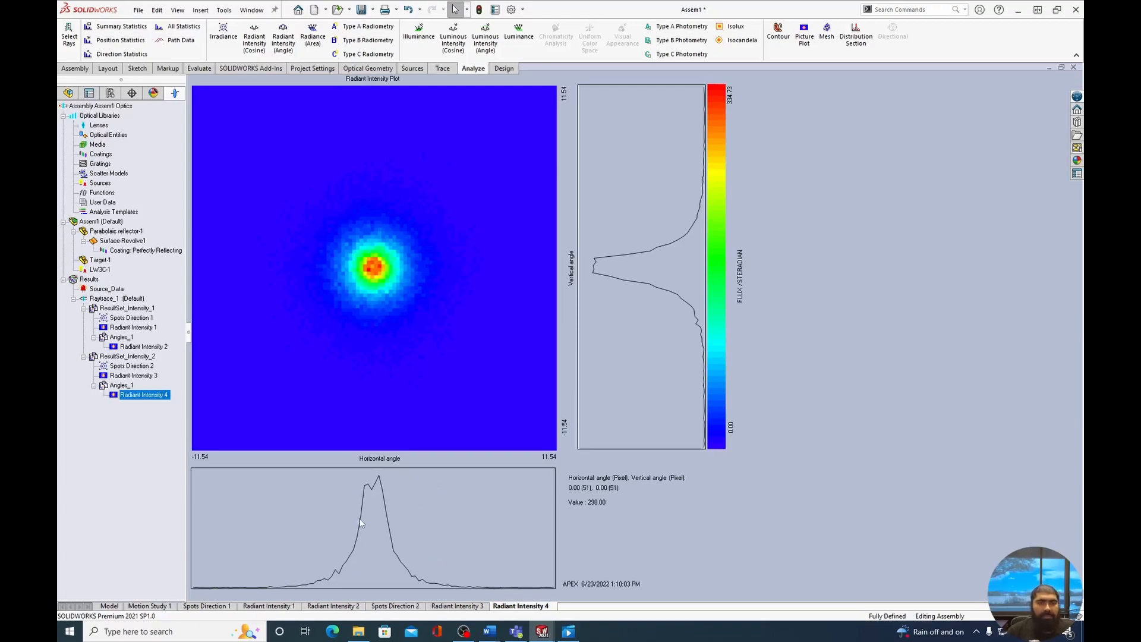
- Probe the narrowed angle-space intensity plot on both sides of the central peak and near its edge to read angles and intensities
left_click(363, 270)
left_click_drag(362, 272, 363, 271)
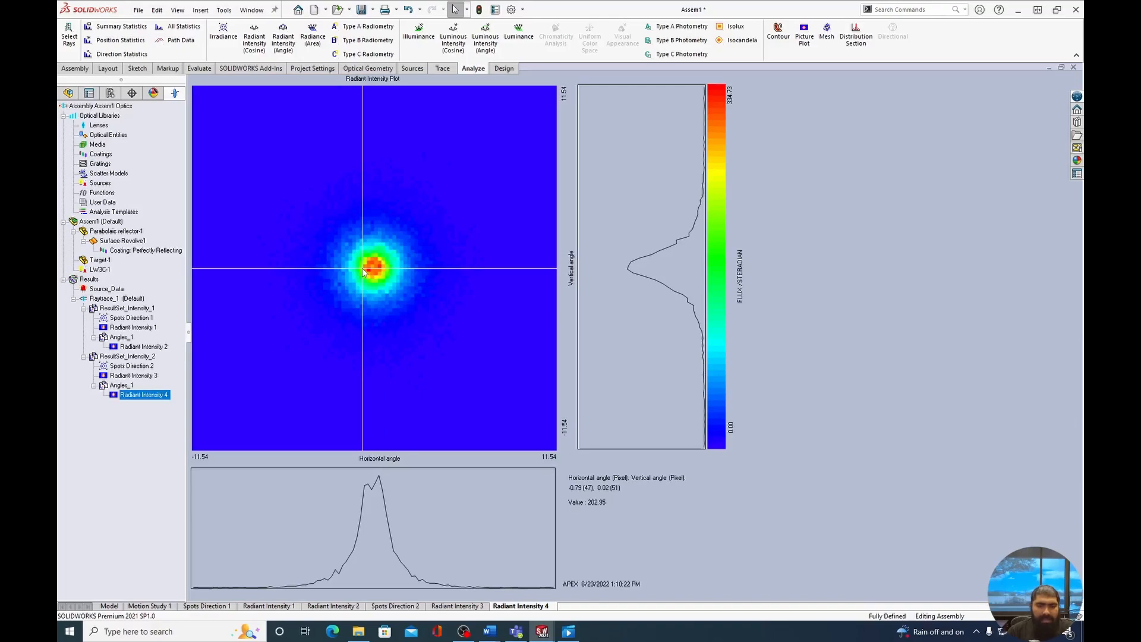
left_click_drag(363, 272, 561, 437)
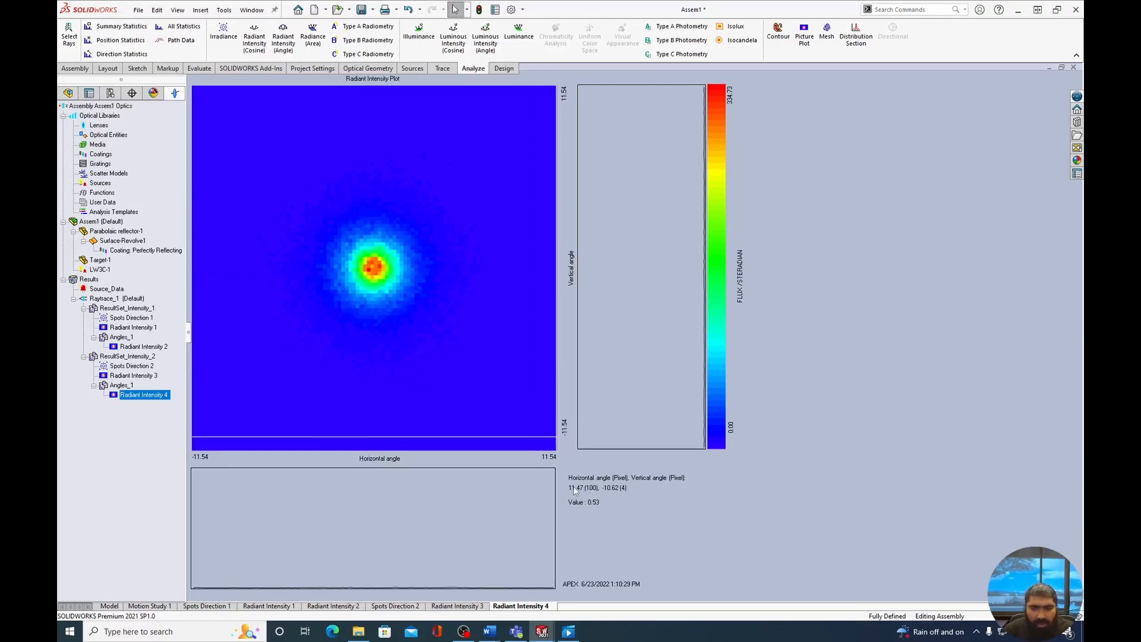
left_click(361, 269)
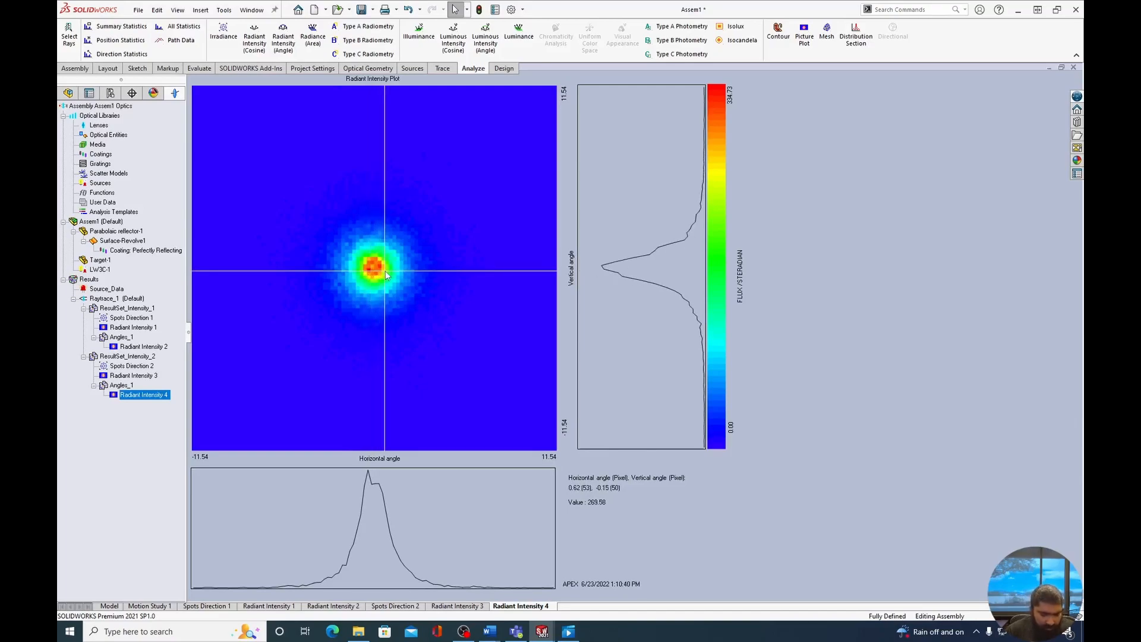
mouse_move(381, 269)
left_mouse_down()
mouse_move(363, 268)
mouse_move(388, 272)
left_mouse_up()
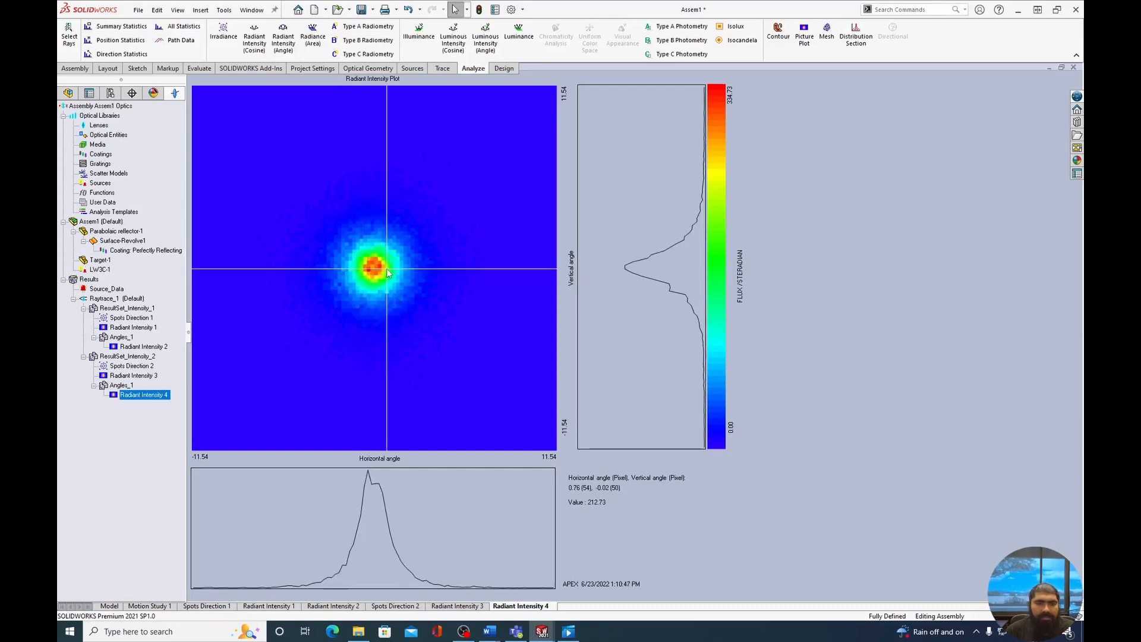